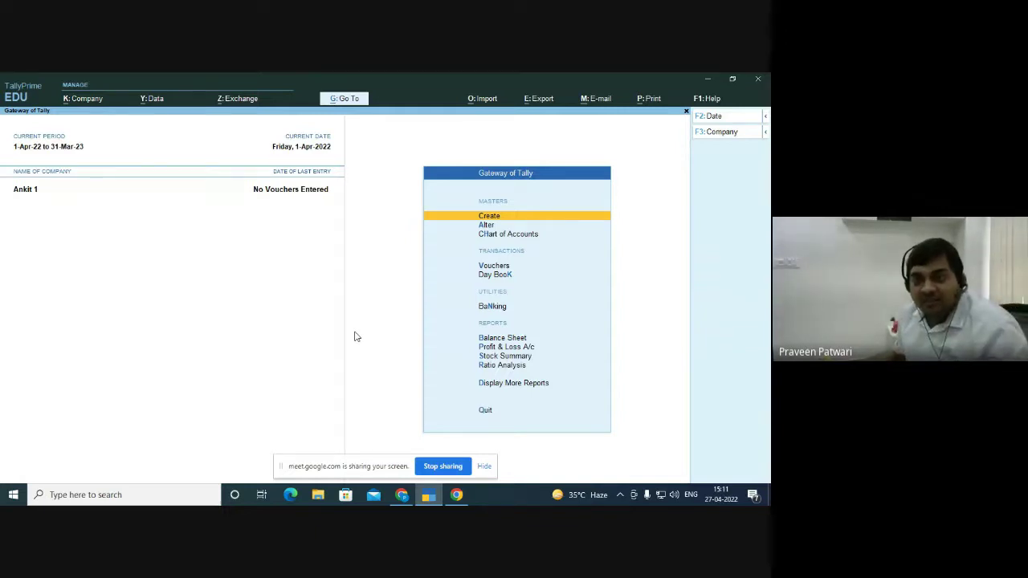
Open a blank company creation form from the list of companies
key(F3)
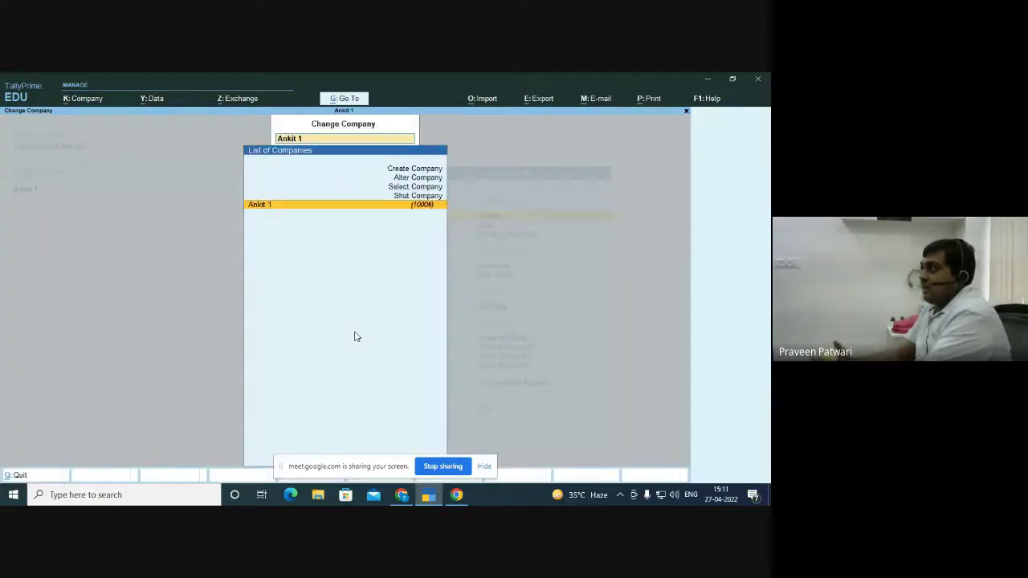
key(Up)
key(Up)
key(Up)
key(Up)
key(Return)
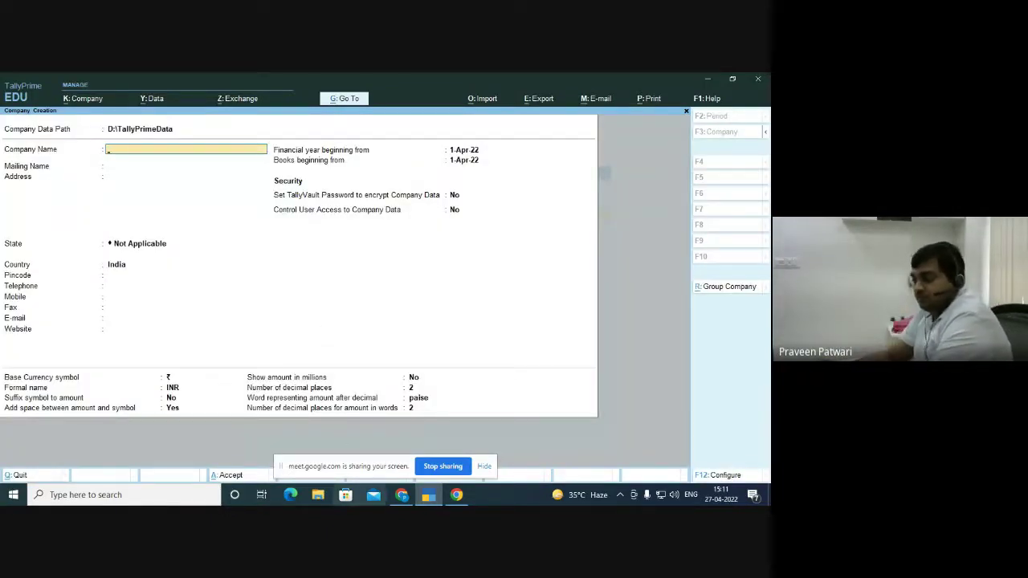
Name the new company Advance Pvt. Ltd. and use the same text as its mailing name
click(453, 496)
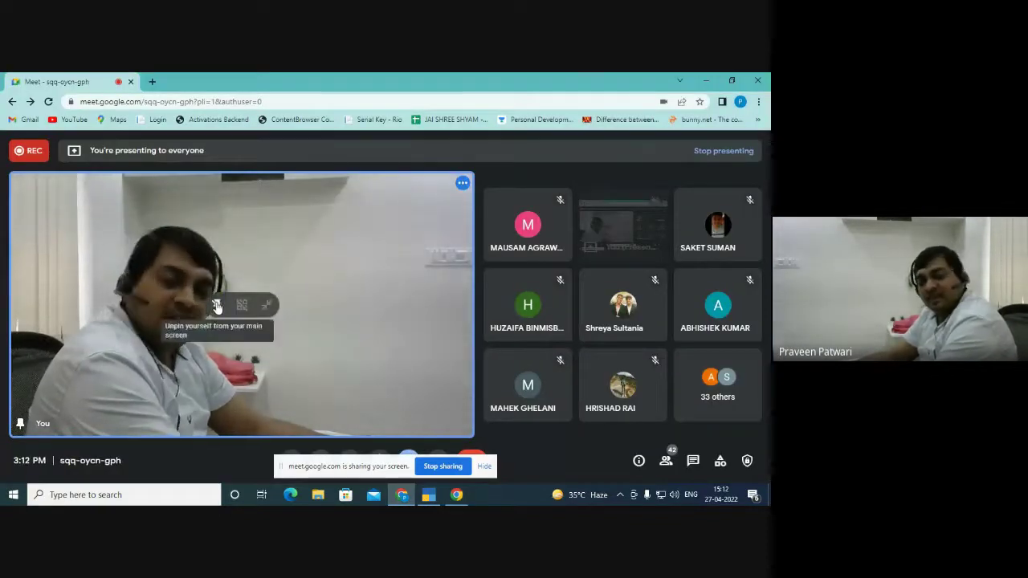
click(429, 495)
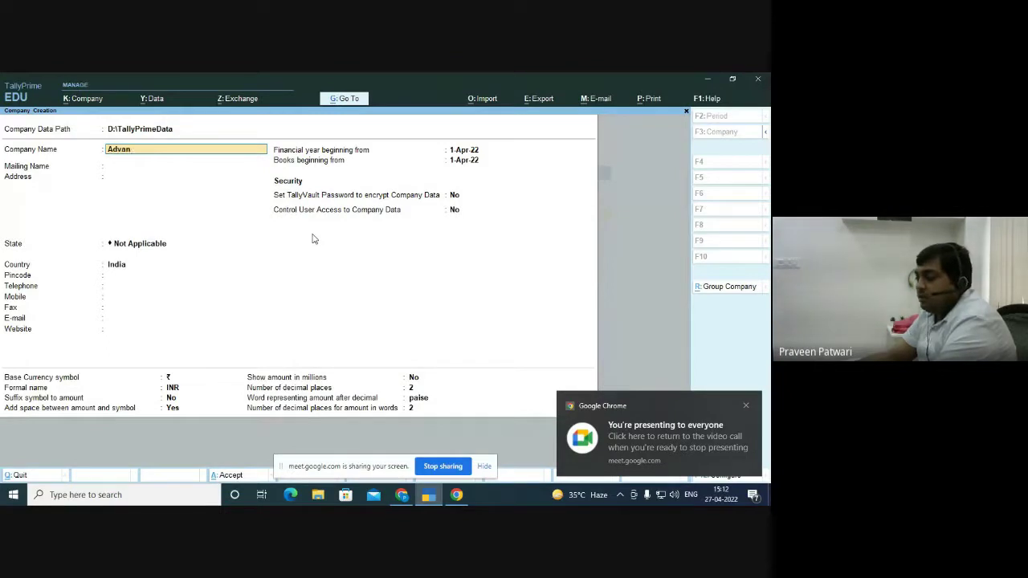
text(ce)
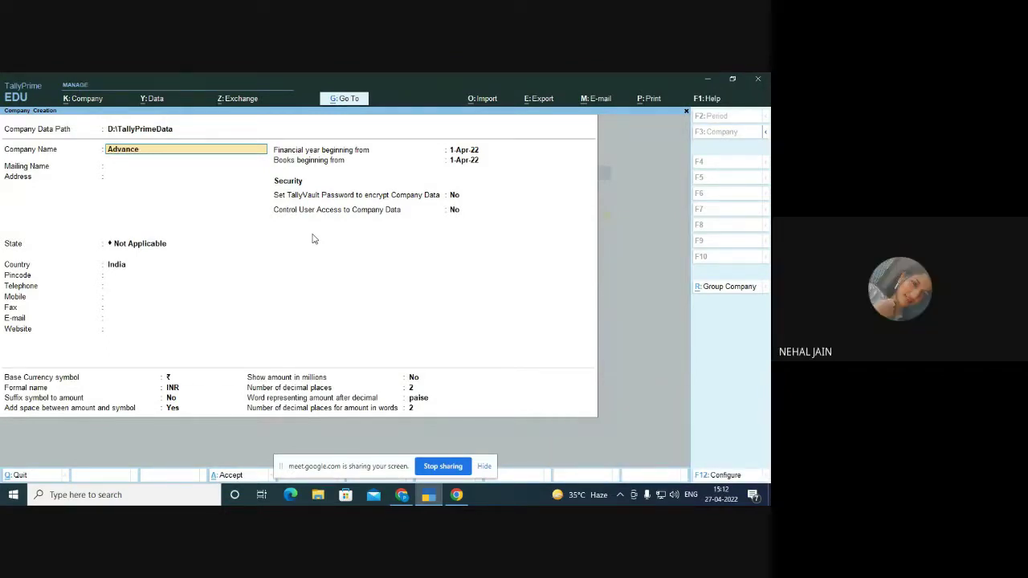
text( Pvt. Lt)
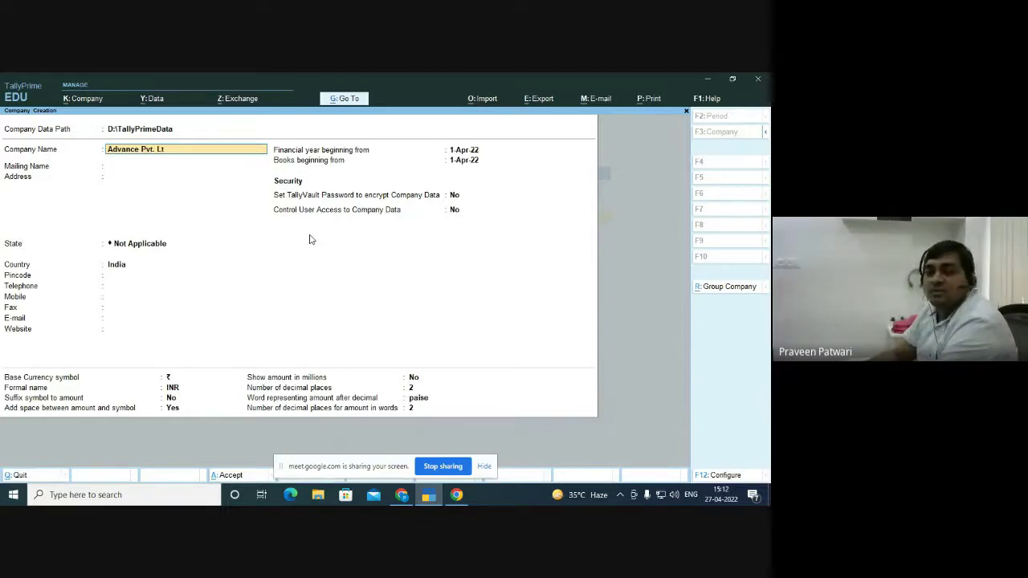
text(d.)
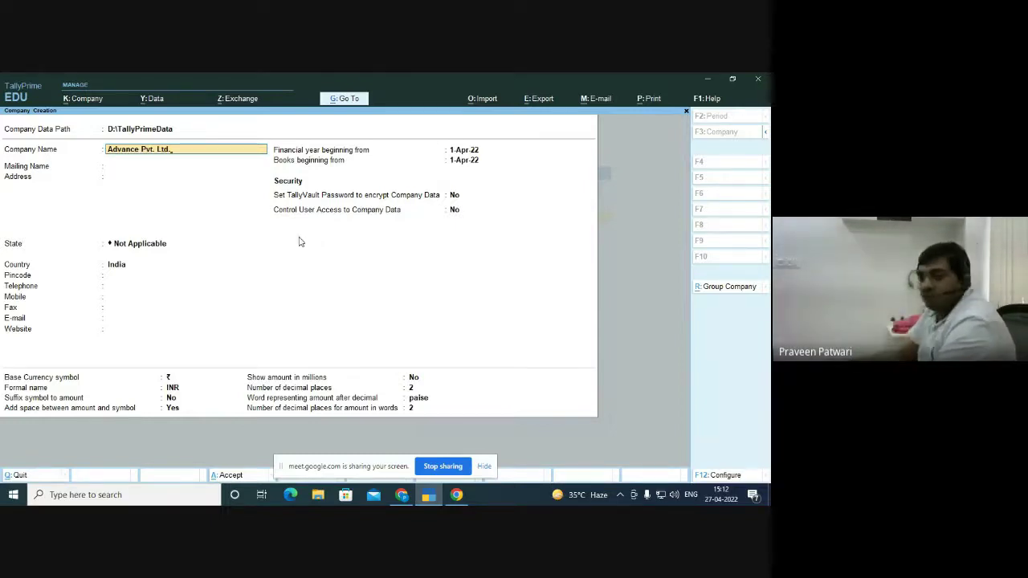
drag(373, 468, 188, 479)
click(321, 226)
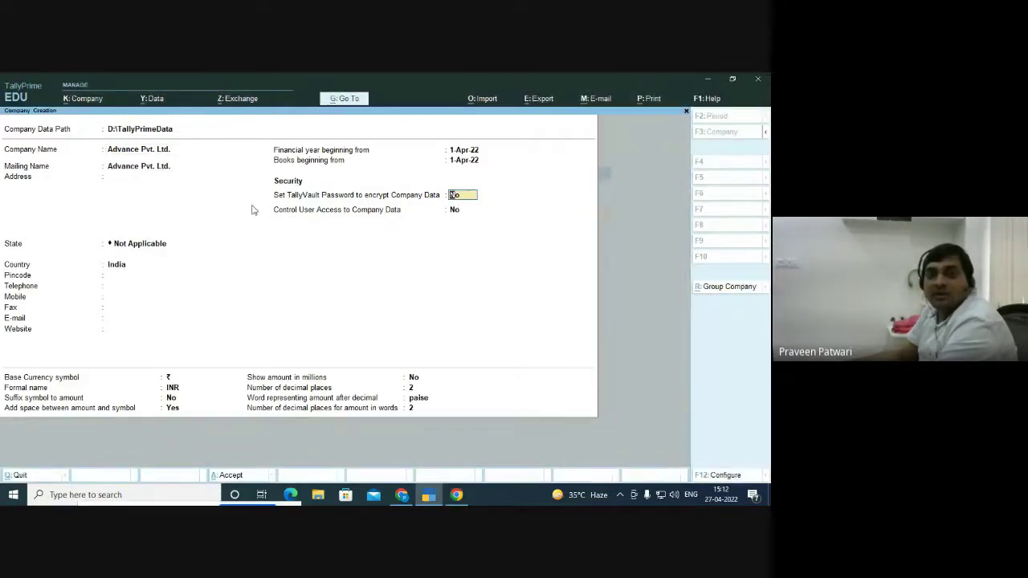
Set the company's state to West Bengal and enter its postal pincode
click(148, 248)
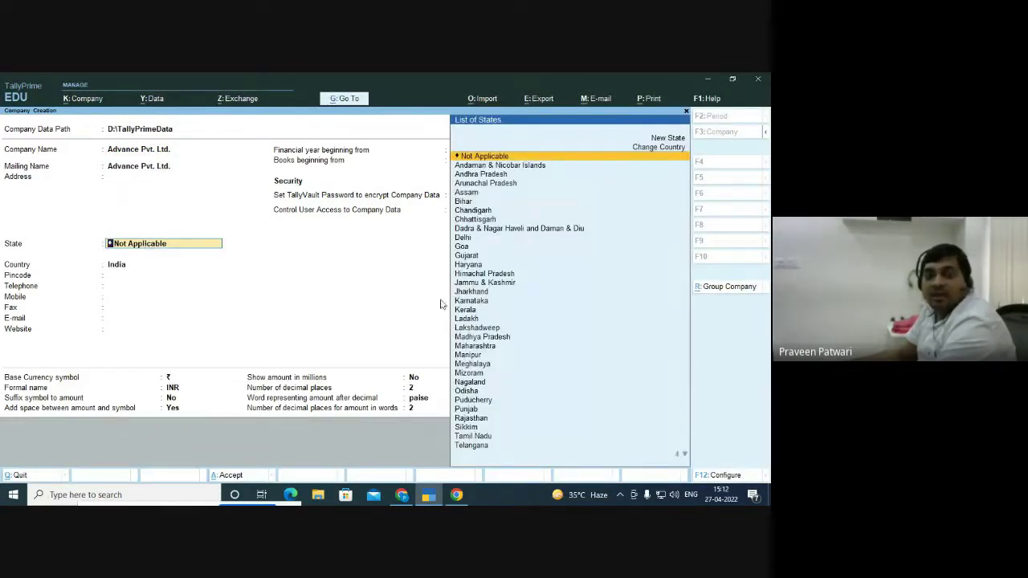
text(we)
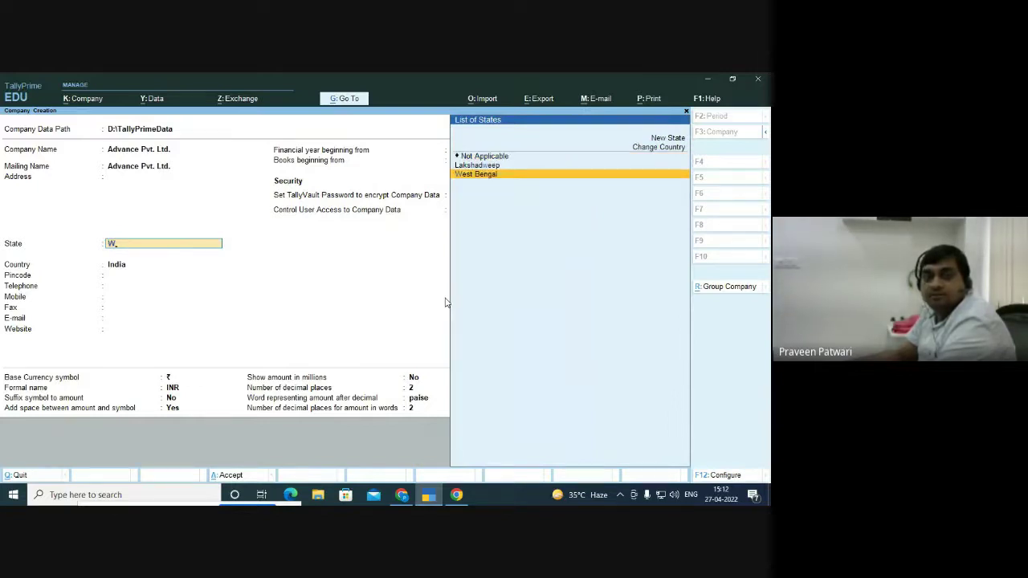
key(Return)
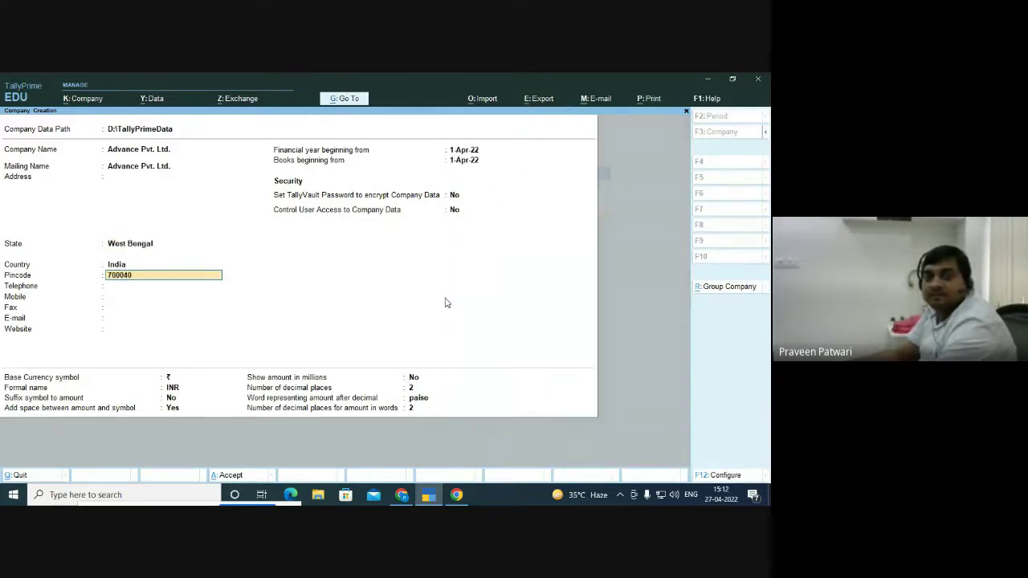
key(Return)
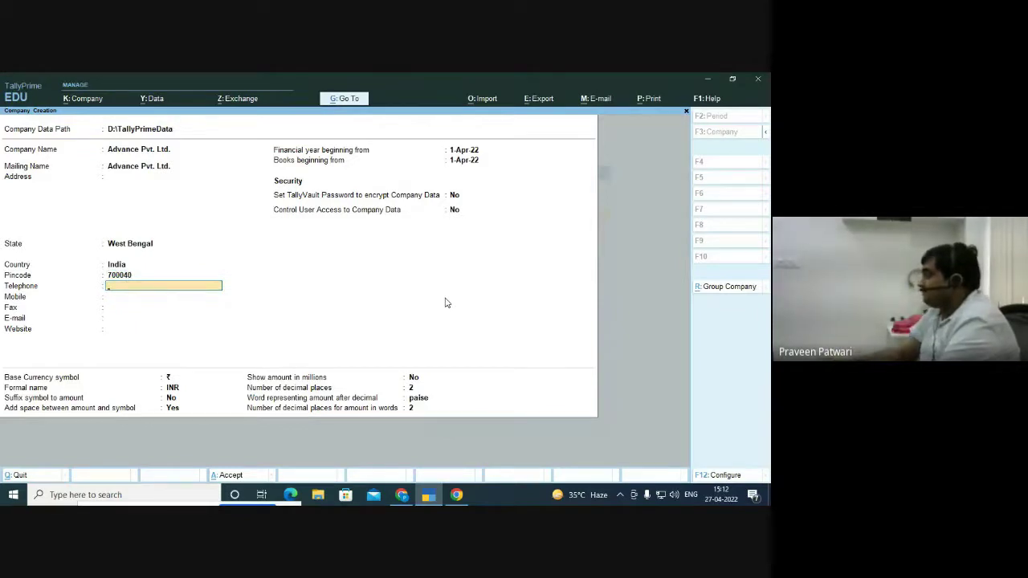
Leave the telephone, mobile, fax, e-mail and website fields blank and save the new company
key(Return)
key(Return)
key(Return)
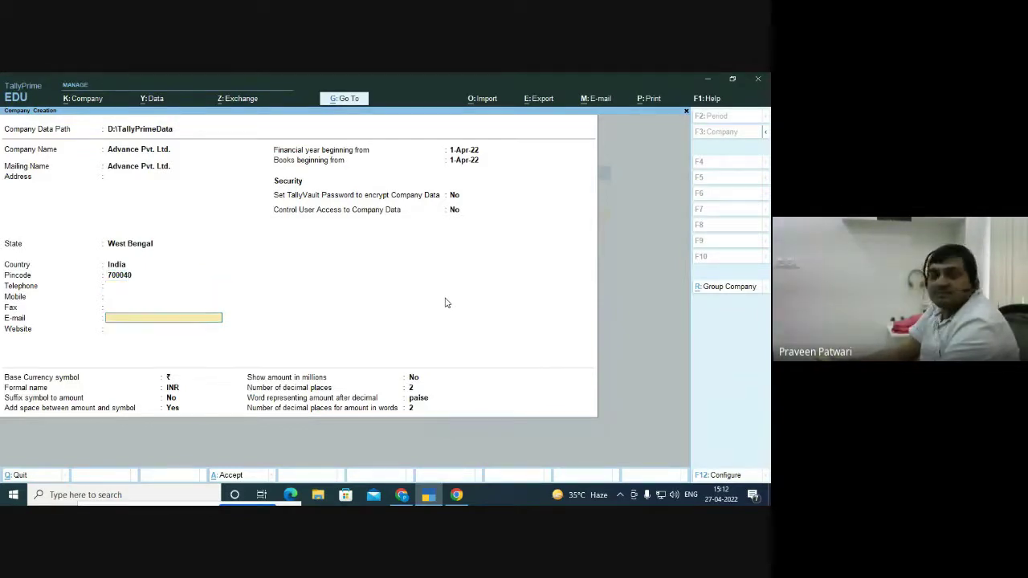
key(Return)
key(Return)
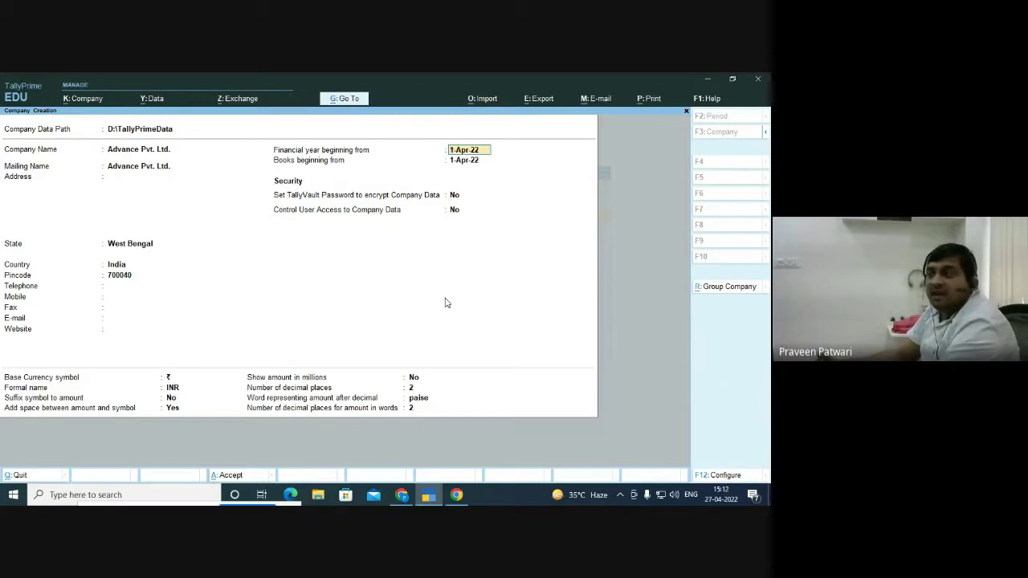
key(ctrl)
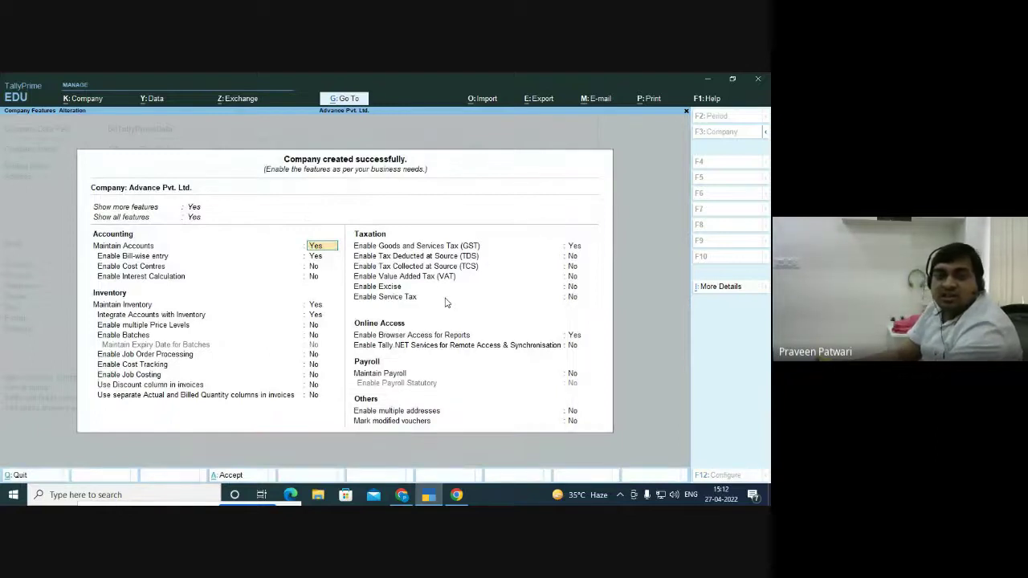
Disable Goods and Services Tax (GST) for Advance Pvt. Ltd. and accept the company features
click(575, 247)
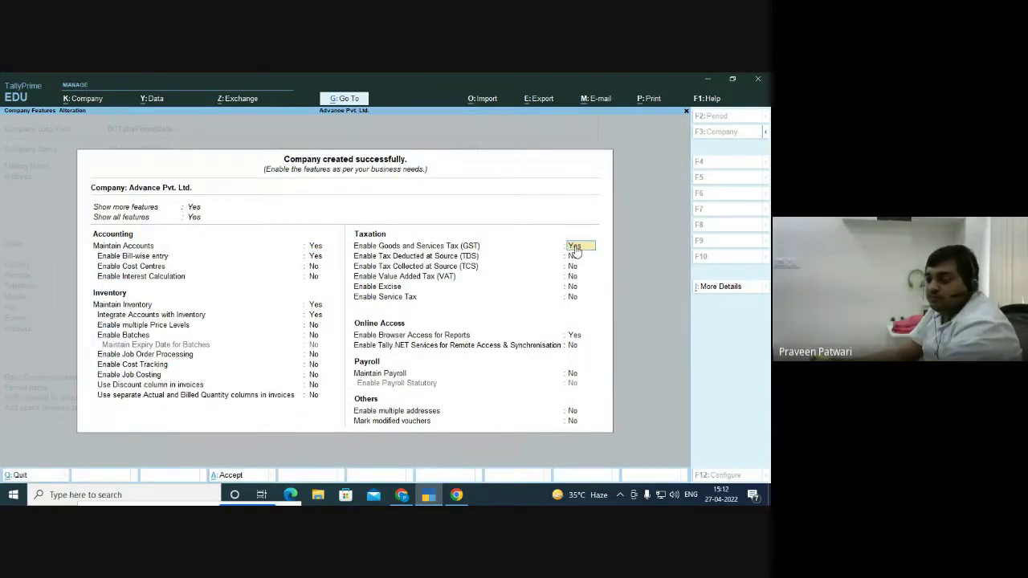
text(n)
key(Return)
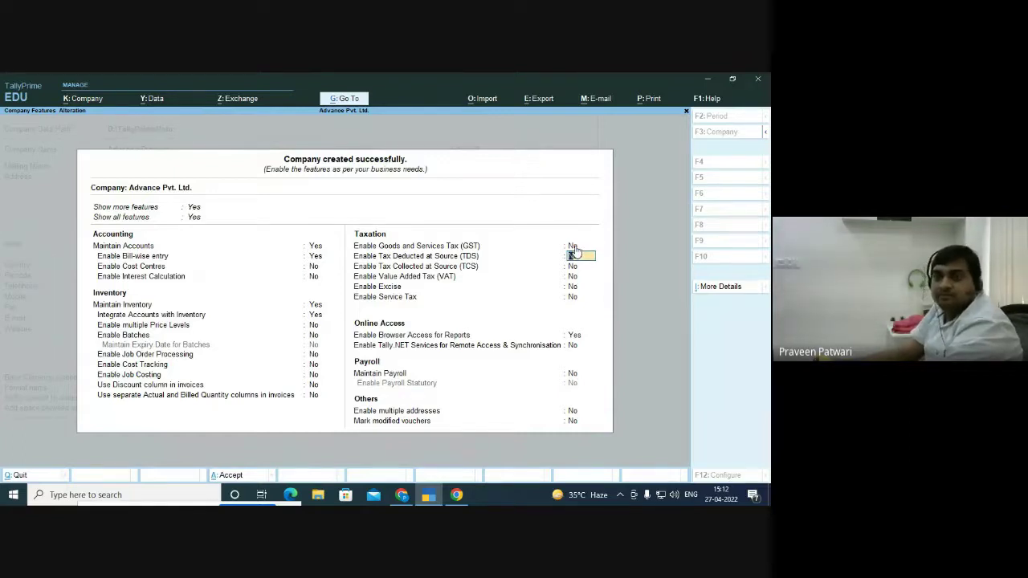
key(ctrl+a)
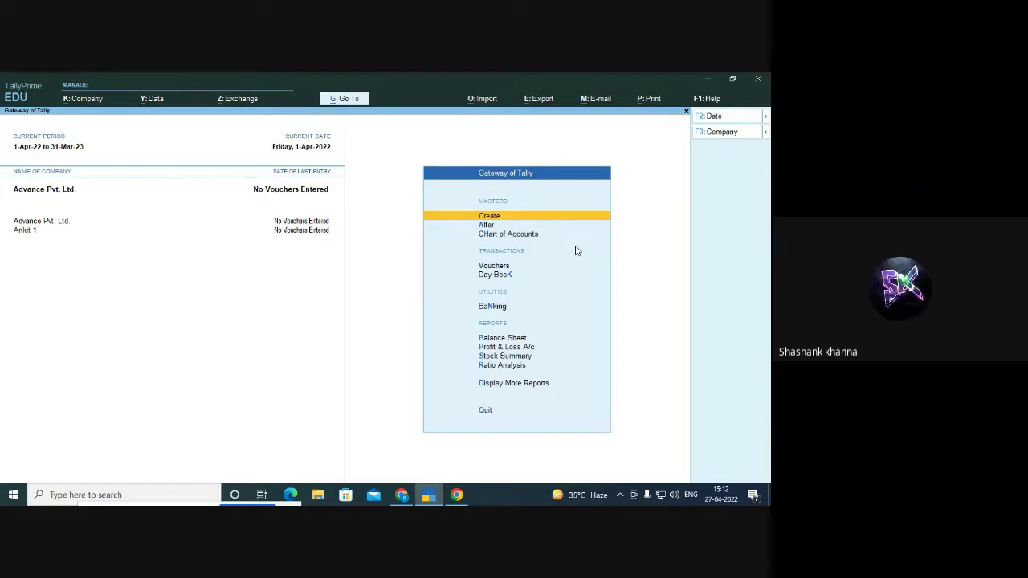
Shut the other loaded company so that only Advance Pvt. Ltd. stays open
key(F3)
key(Up)
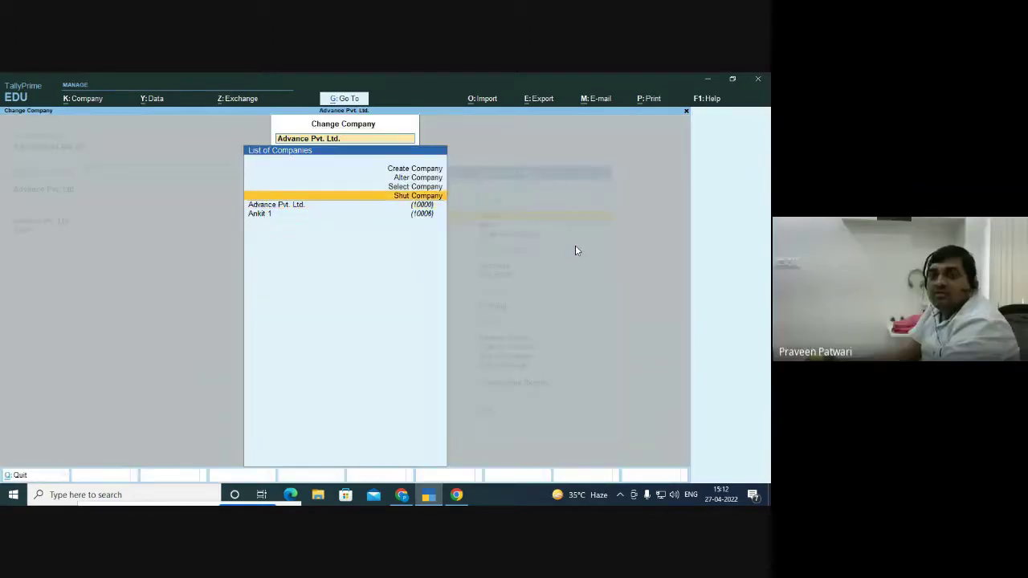
key(Return)
key(Down)
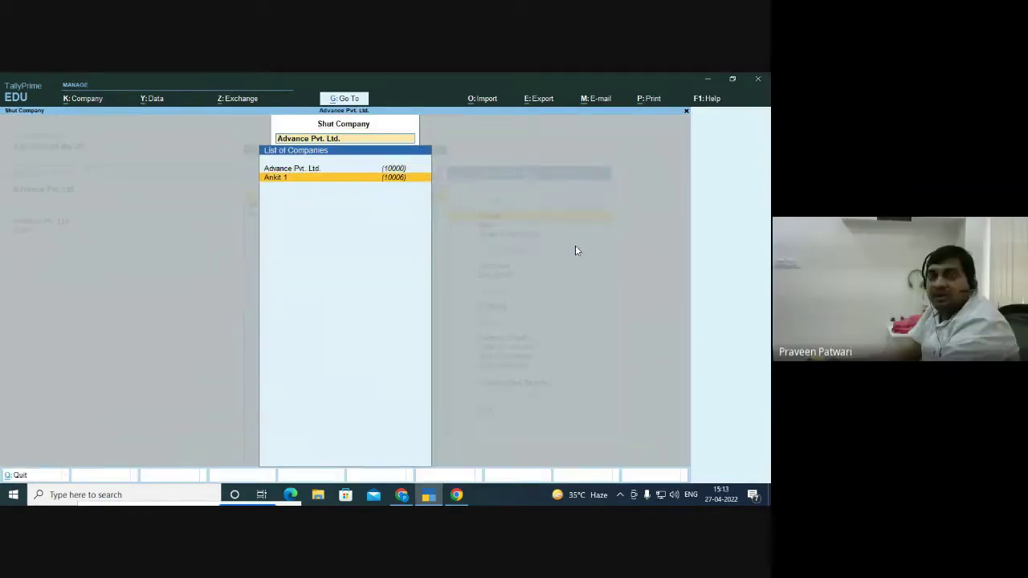
key(Return)
key(y)
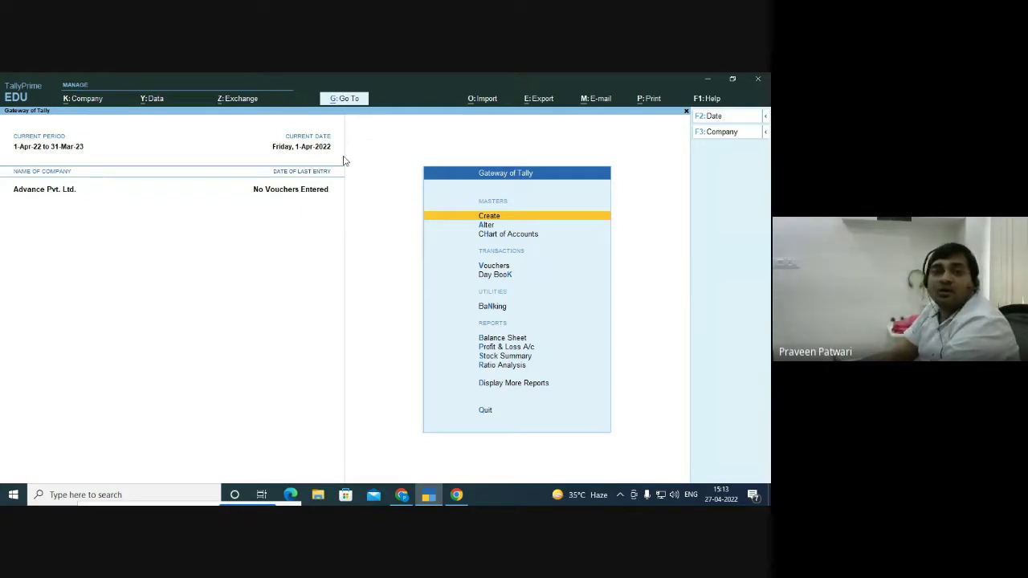
Set the current period of Advance Pvt. Ltd. from 1-4-2022 to 31-3-2023
click(55, 146)
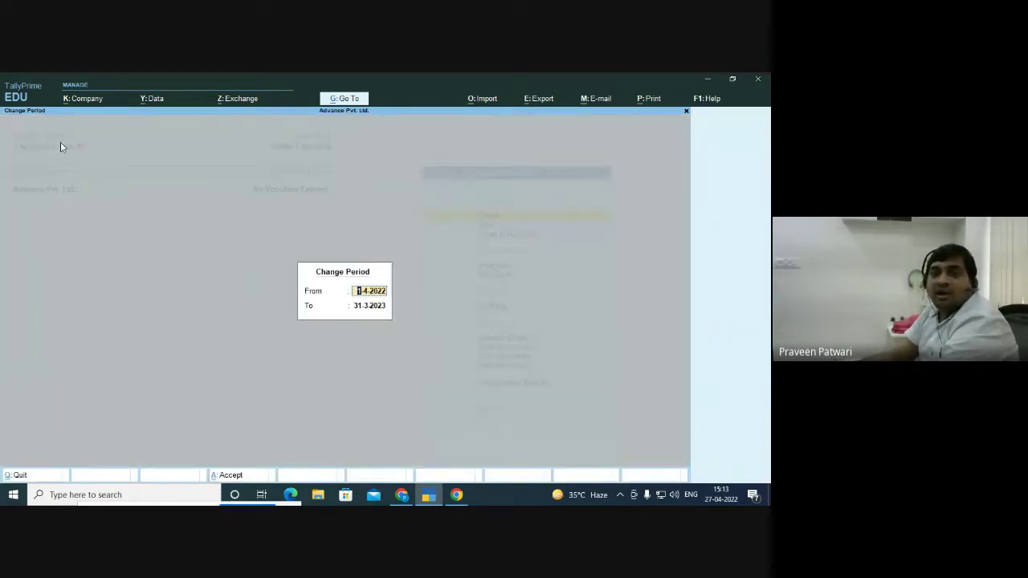
key(BackSpace)
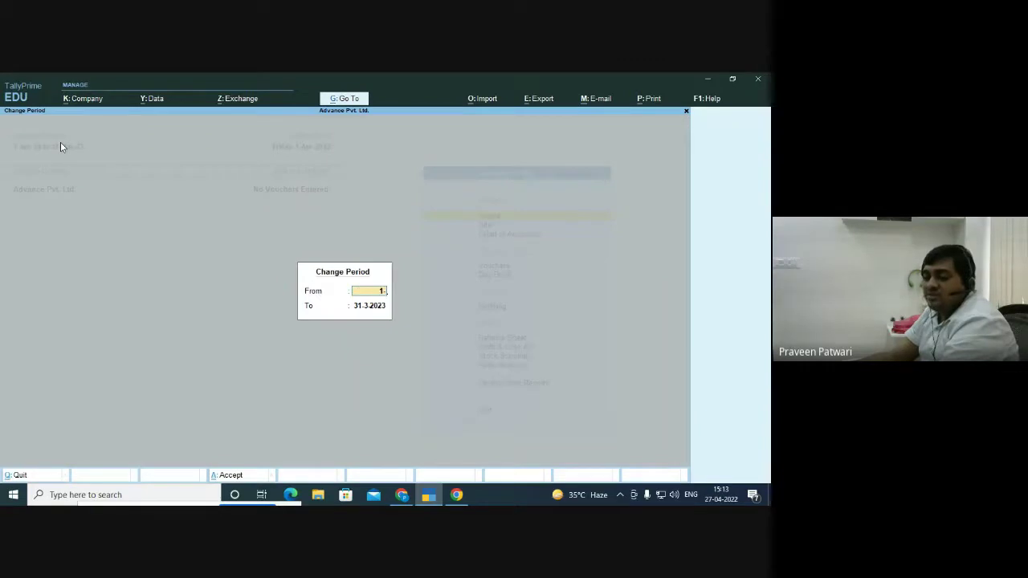
text(1-4-2022)
key(Return)
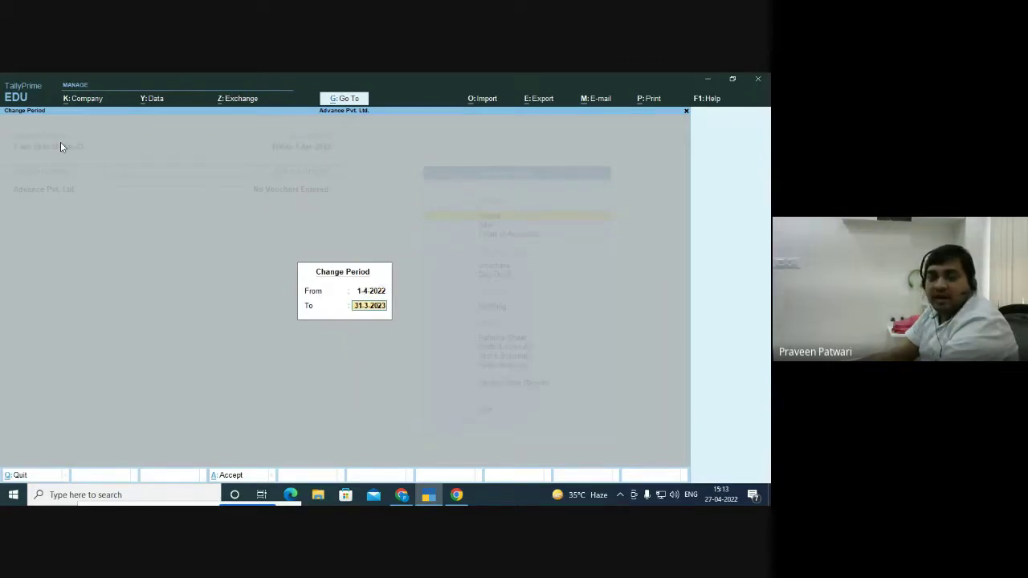
key(BackSpace)
text(1)
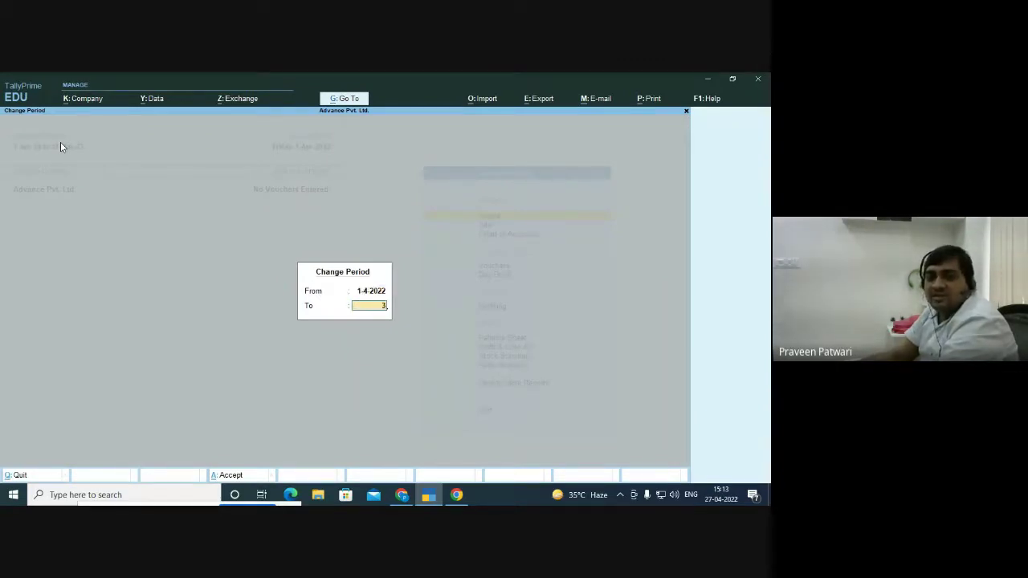
text(1-3-2)
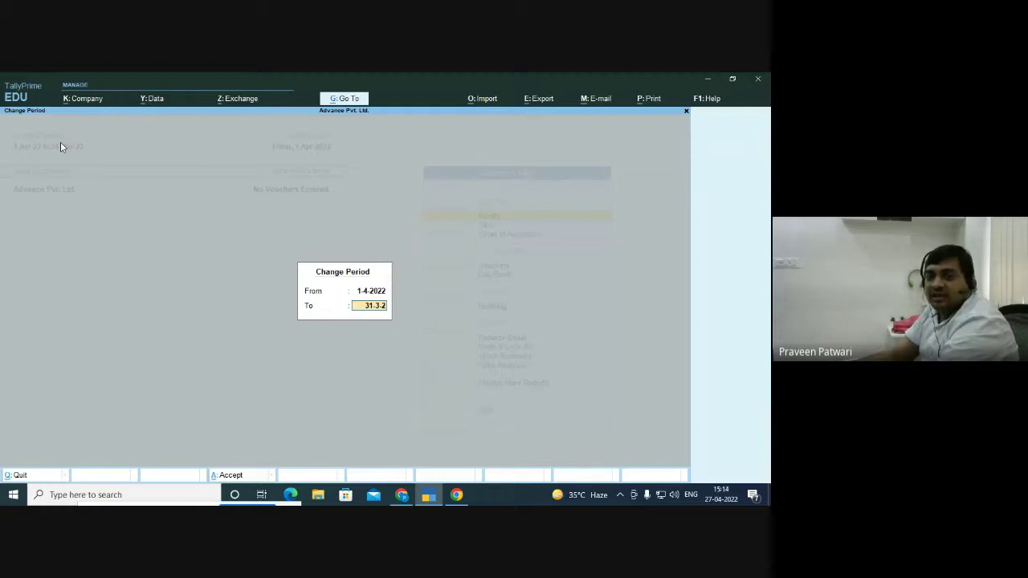
text(023)
key(Return)
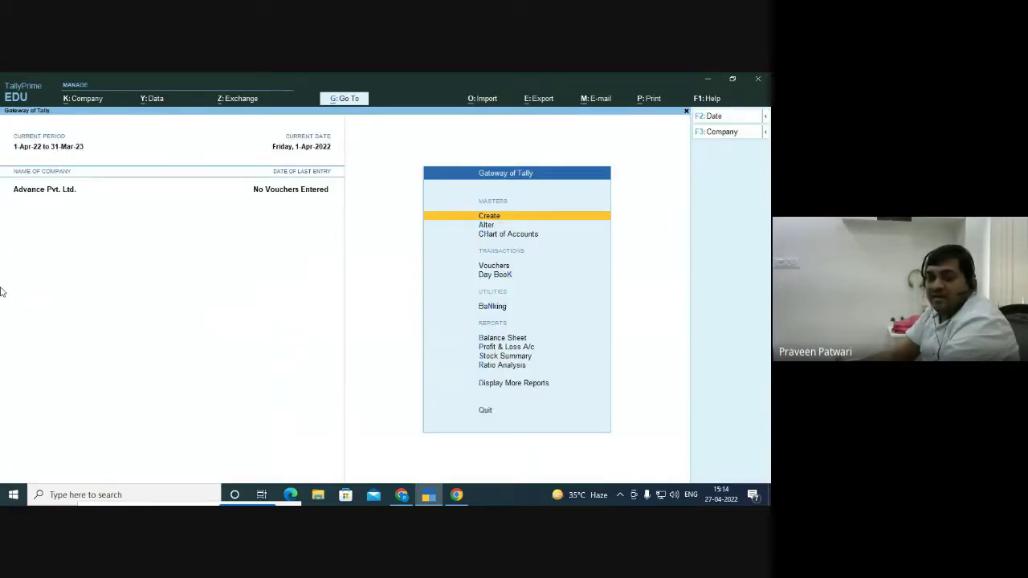
Switch to Google Meet, admit the waiting participant to the call, and return to TallyPrime
key(Up)
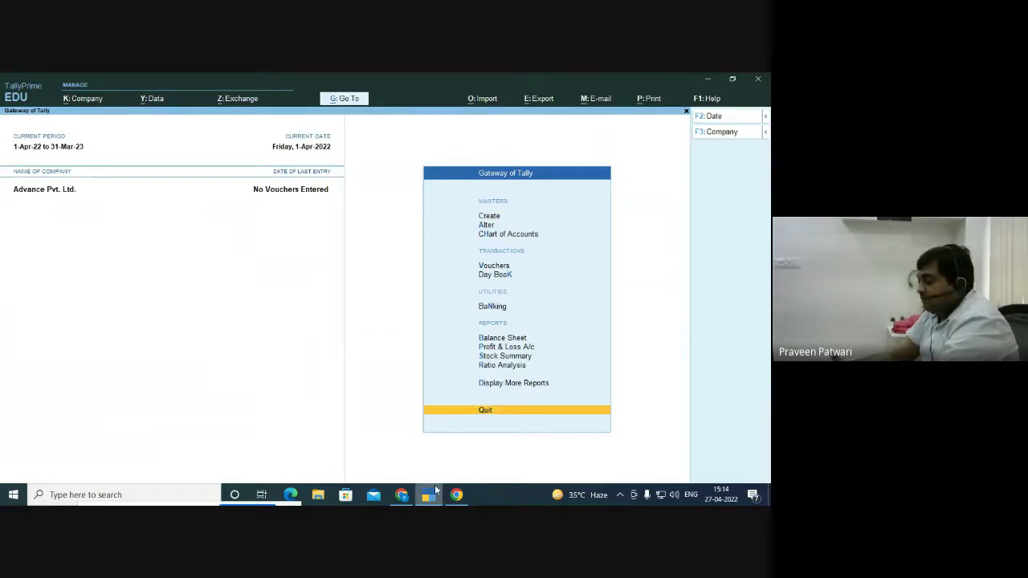
click(426, 447)
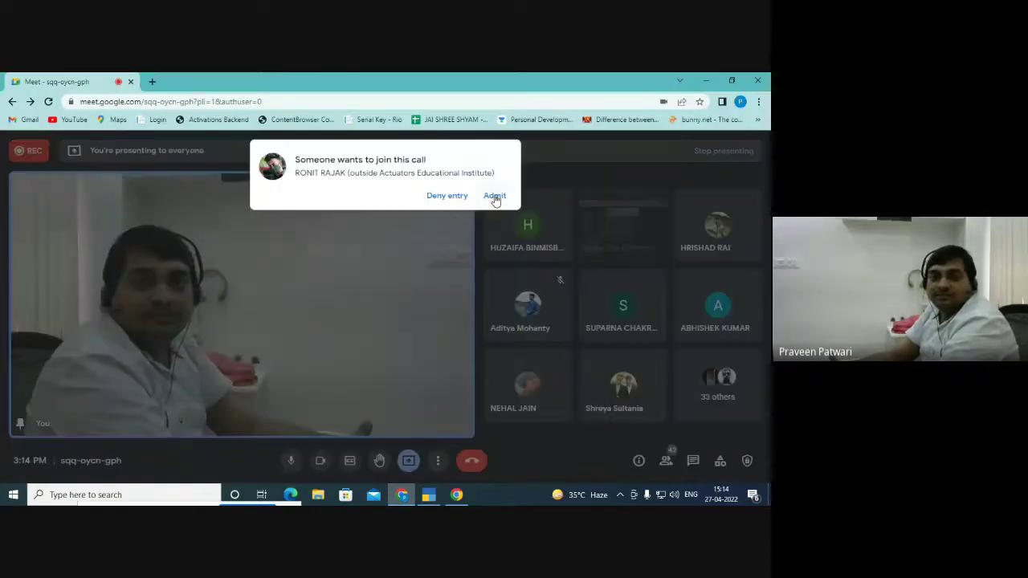
click(492, 196)
click(428, 494)
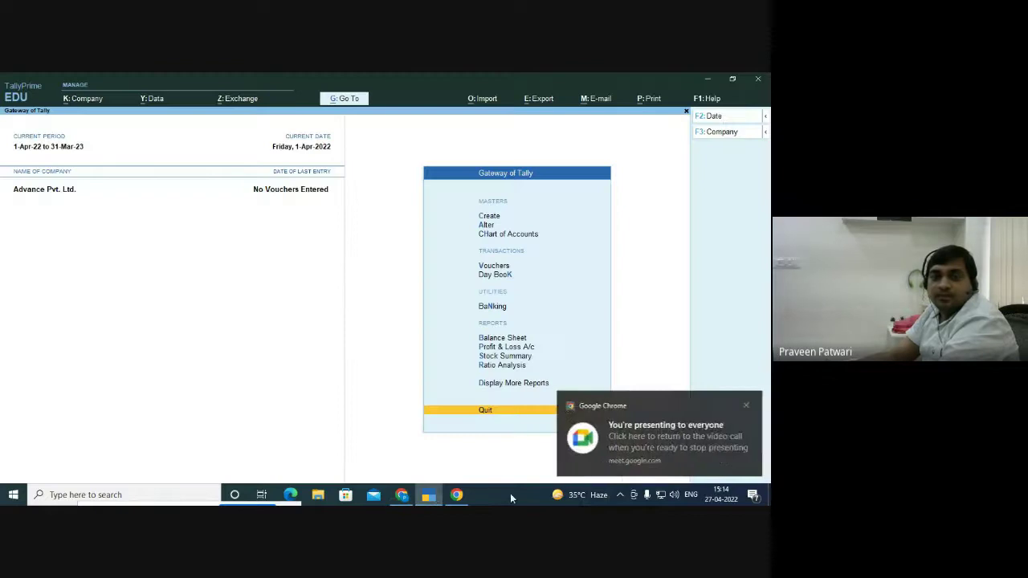
click(746, 405)
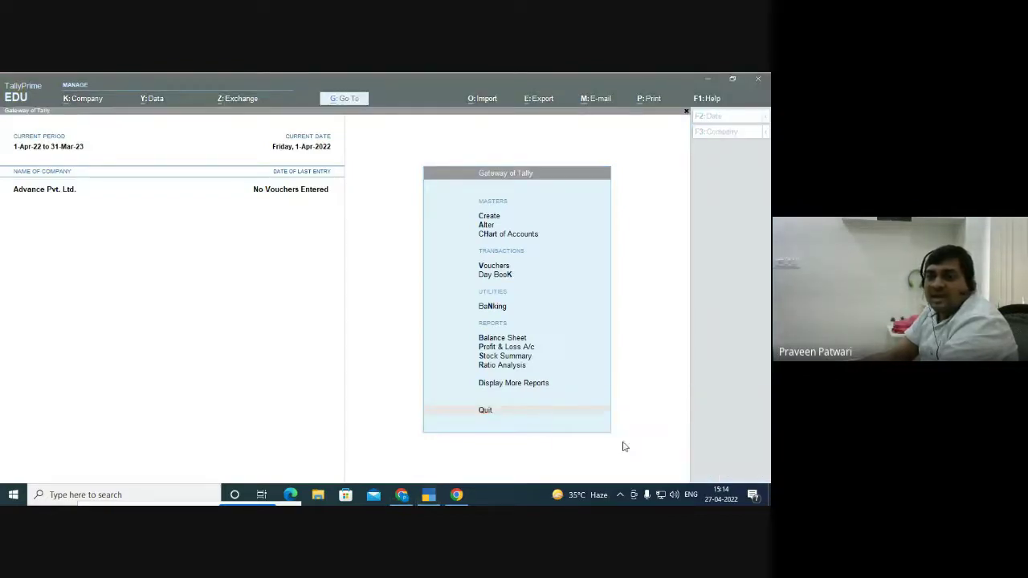
click(501, 498)
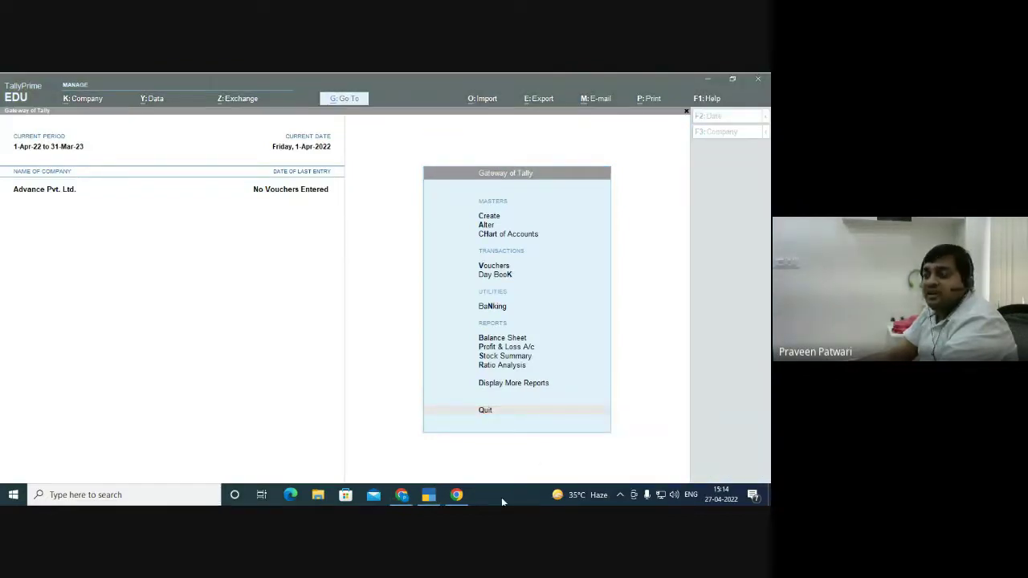
Switch to Google Meet and open the in-call messages
click(411, 498)
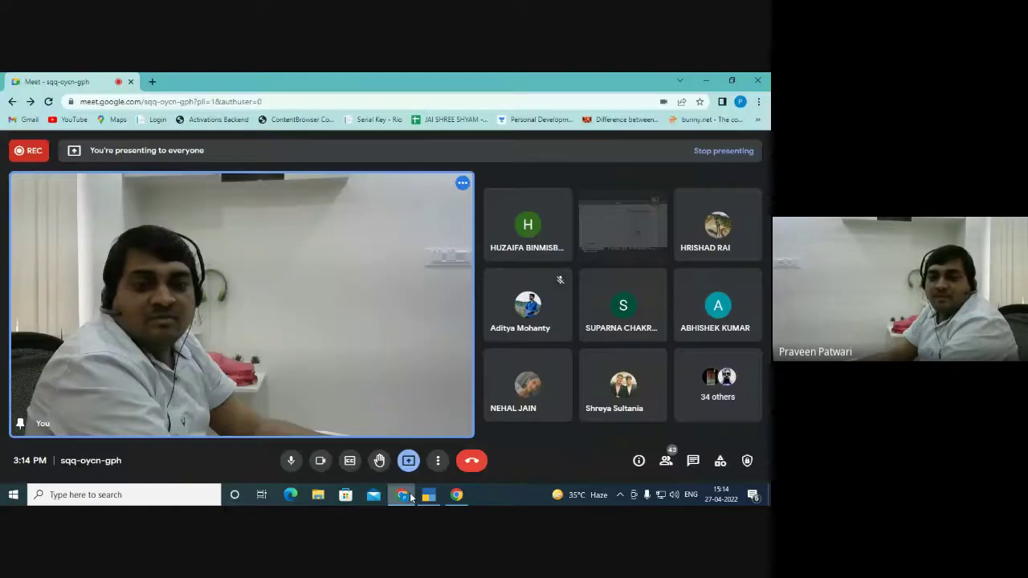
click(693, 461)
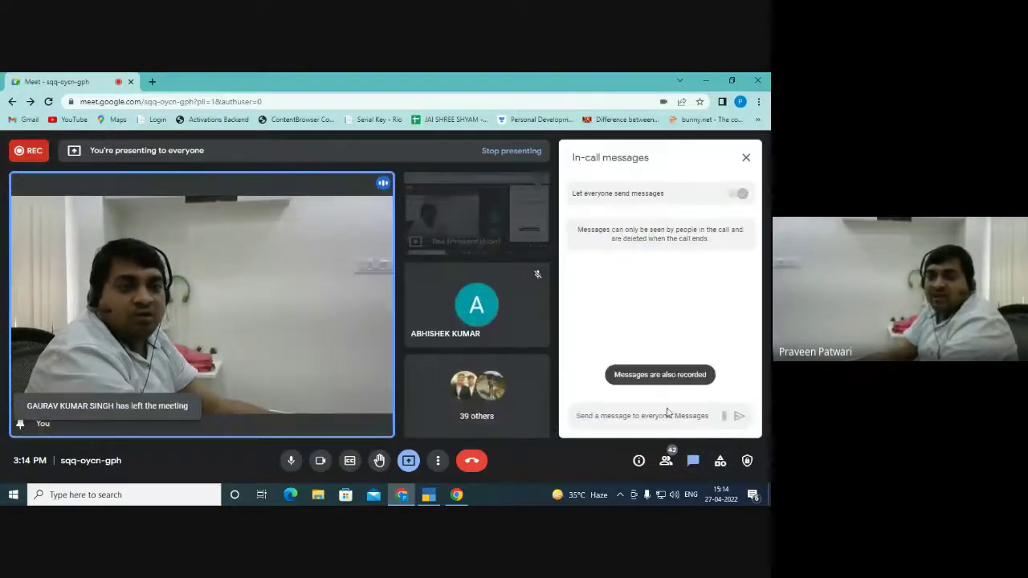
text(advanc)
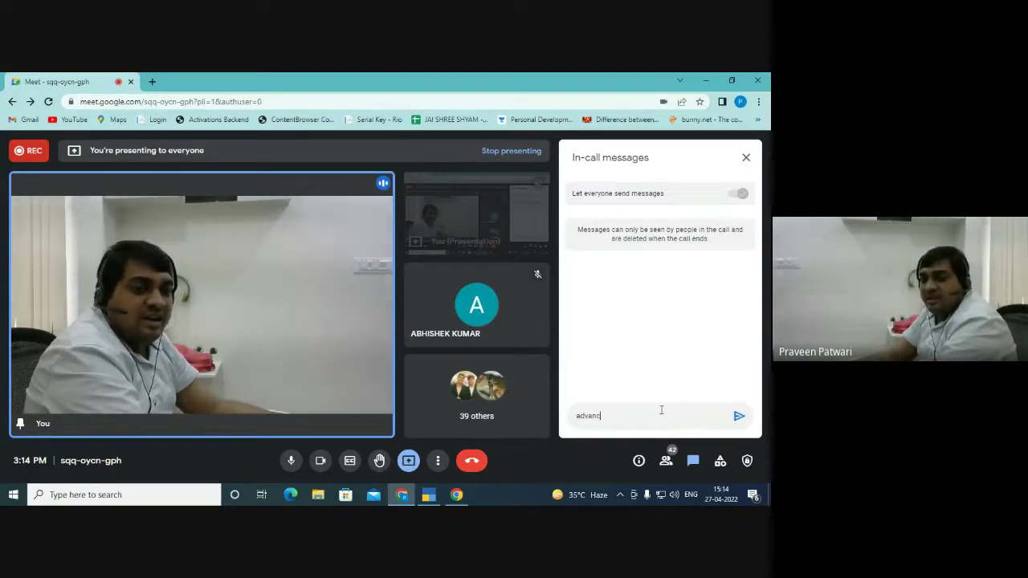
key(BackSpace)
key(BackSpace)
key(BackSpace)
key(BackSpace)
key(BackSpace)
key(BackSpace)
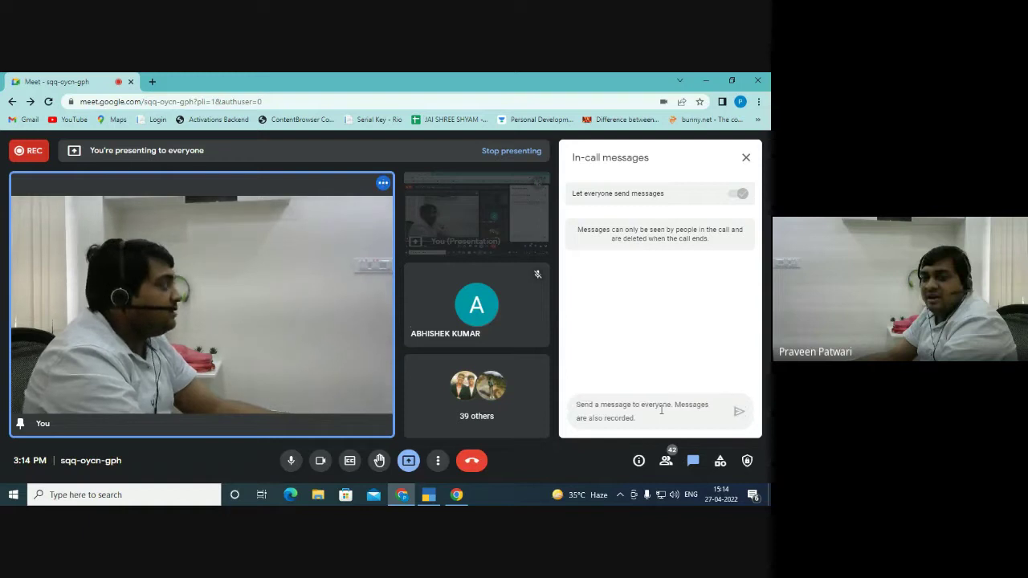
Send the message "we have created advance pvt. ltd." to everyone in the call
text(we have creat)
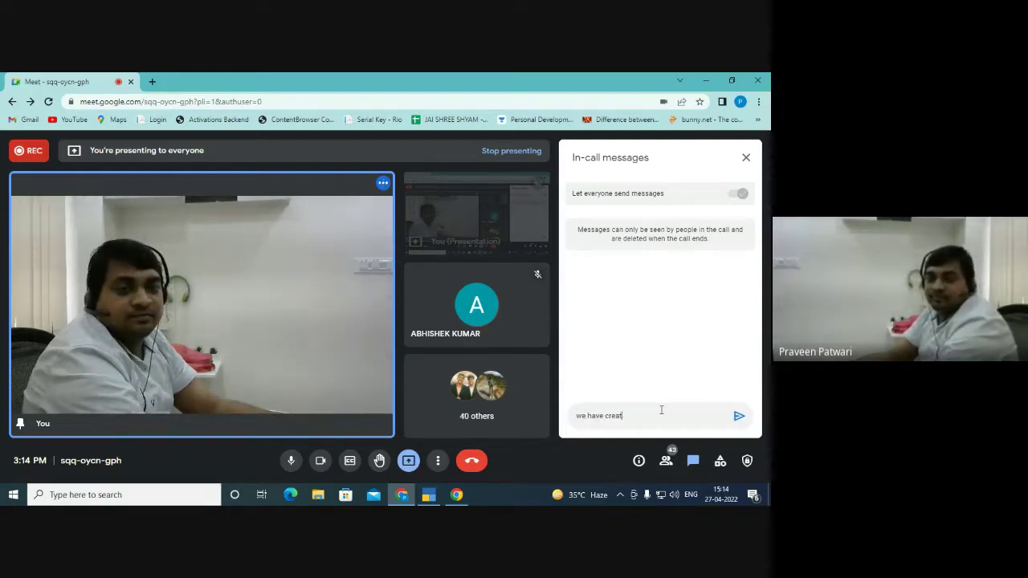
text(ed advan)
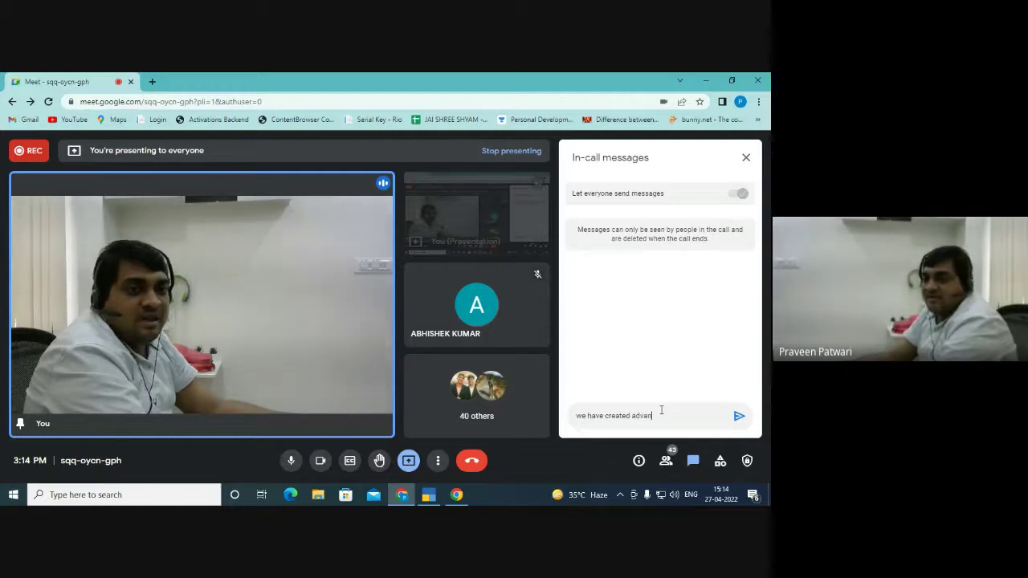
text(ced pv)
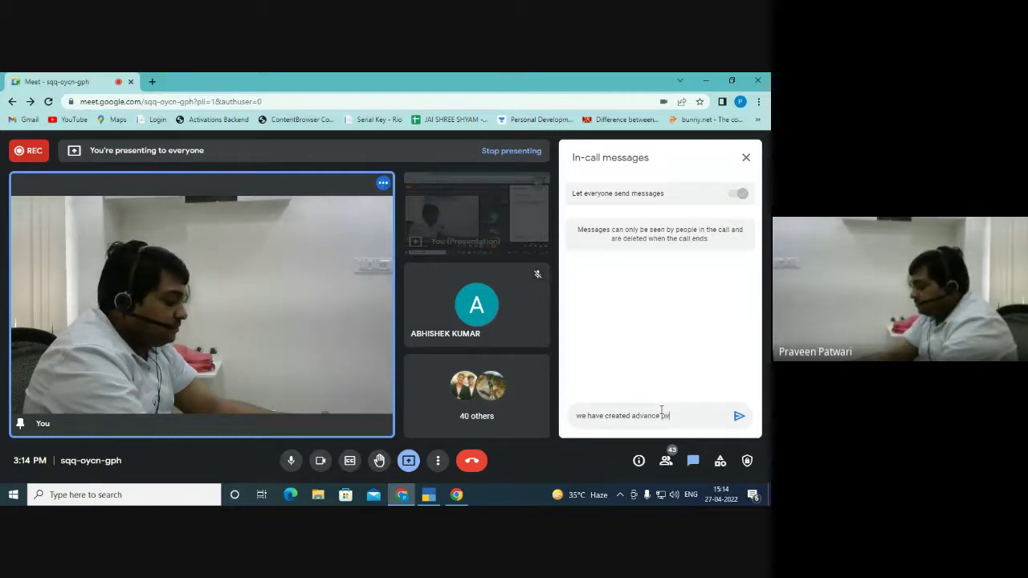
text(t. lt)
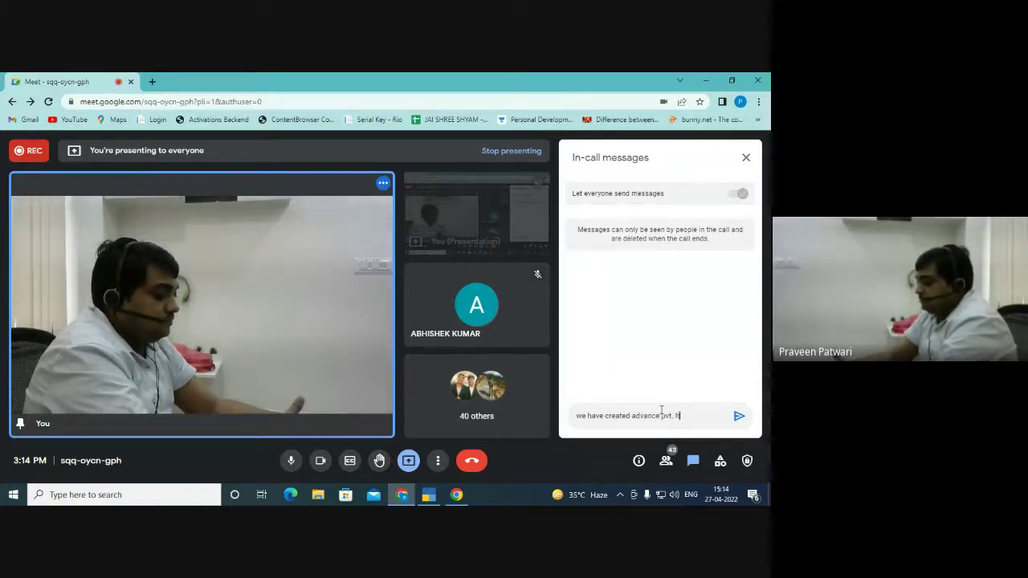
text(d.)
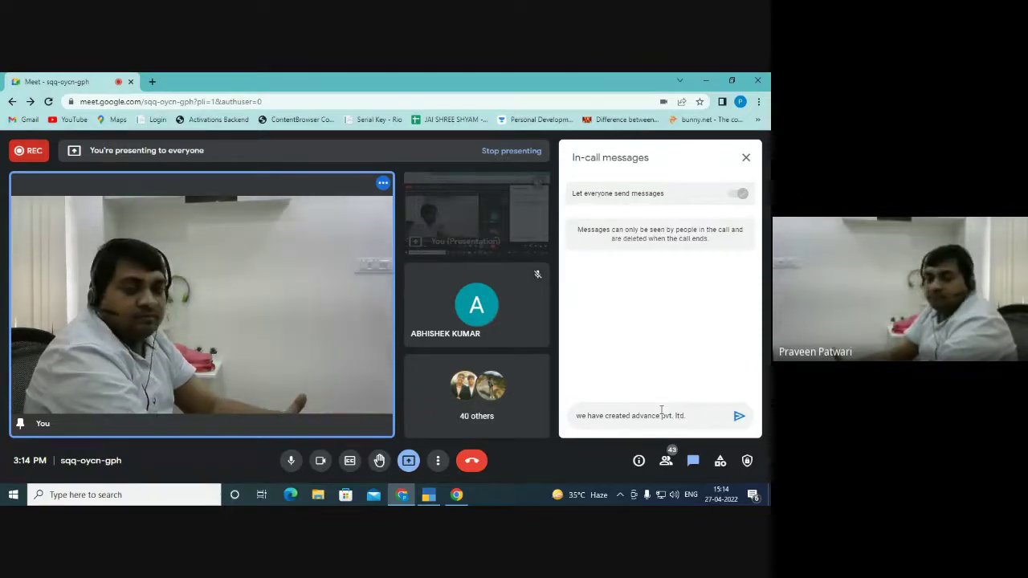
key(Return)
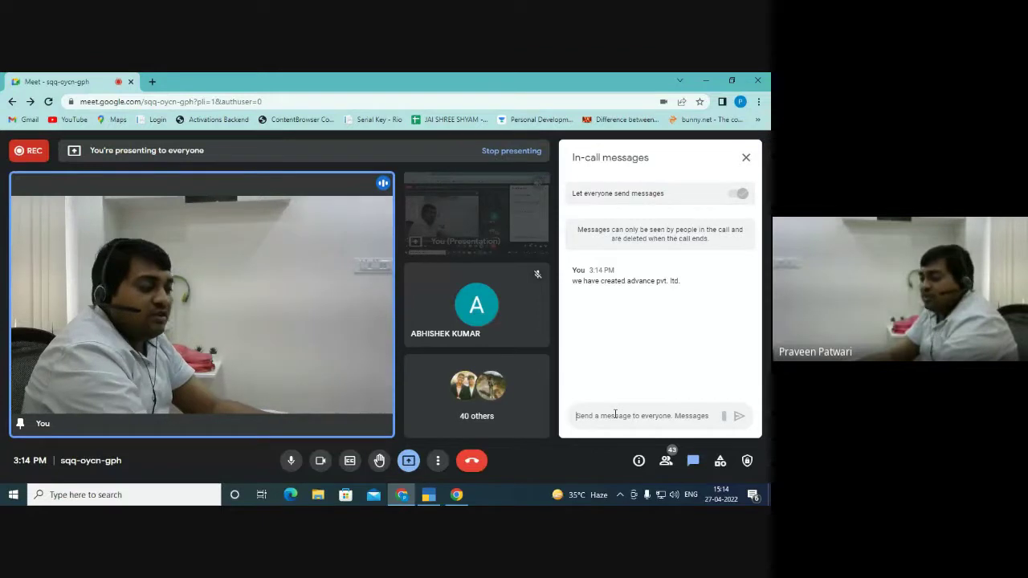
Send the message "4 features yes & GST no" to everyone in the call and close the in-call messages
text(4 fea)
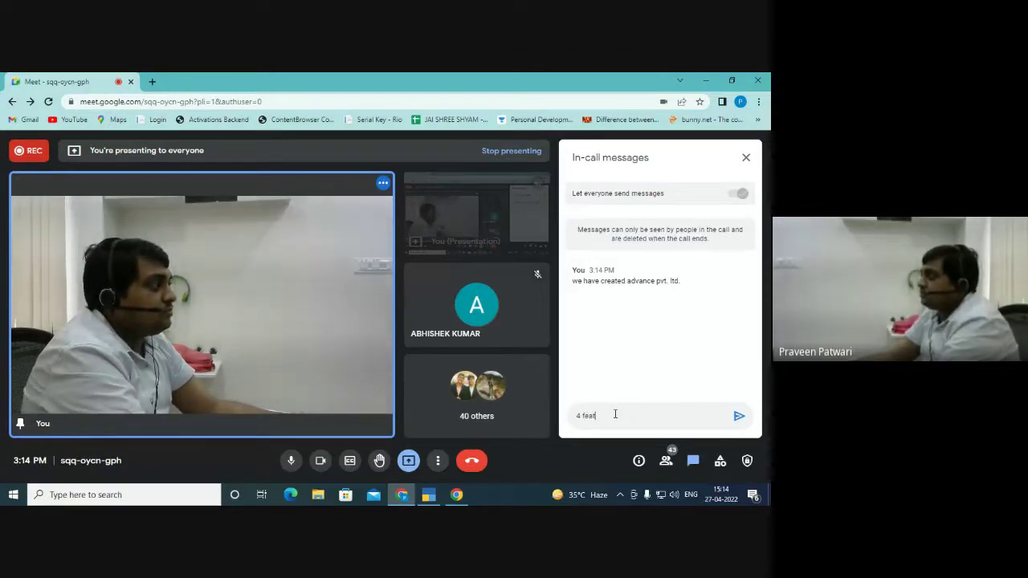
text(t)
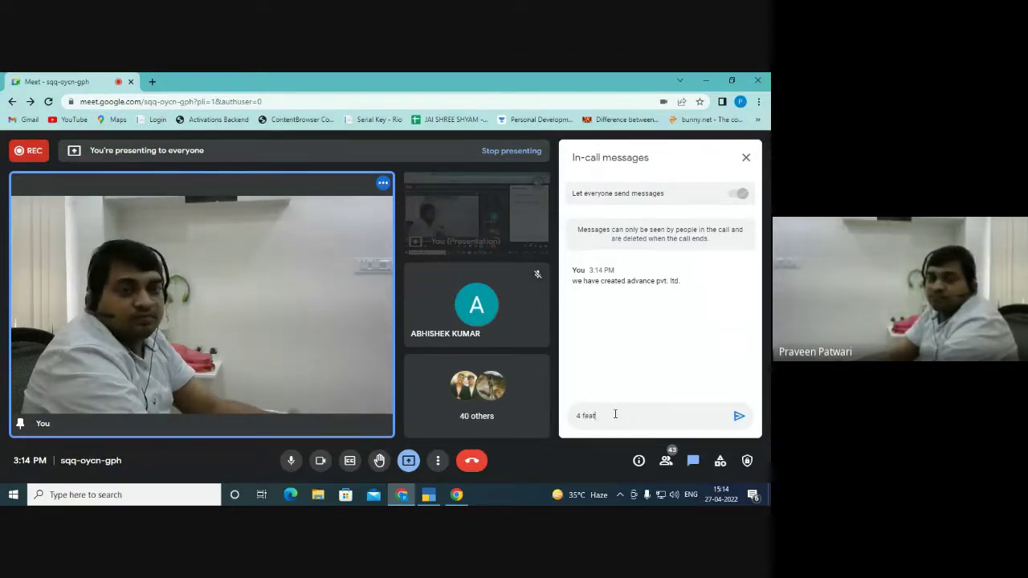
text(ures yes &)
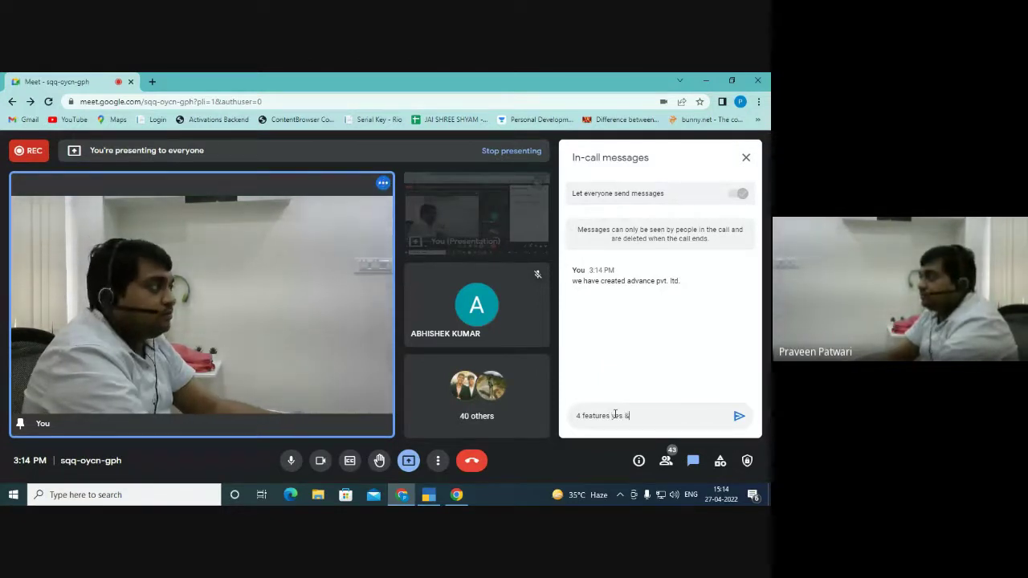
text(GST)
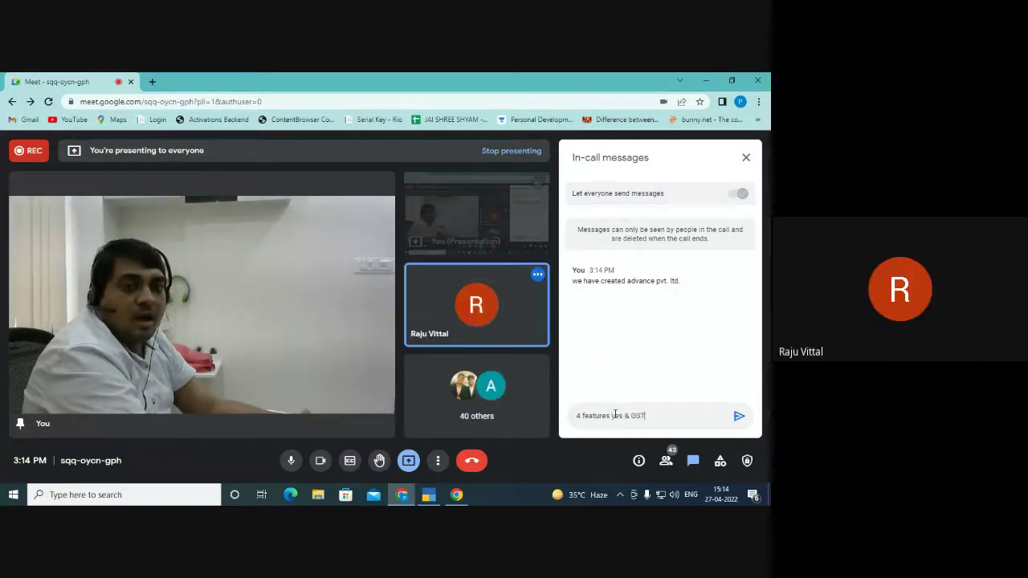
text( no\)
key(Return)
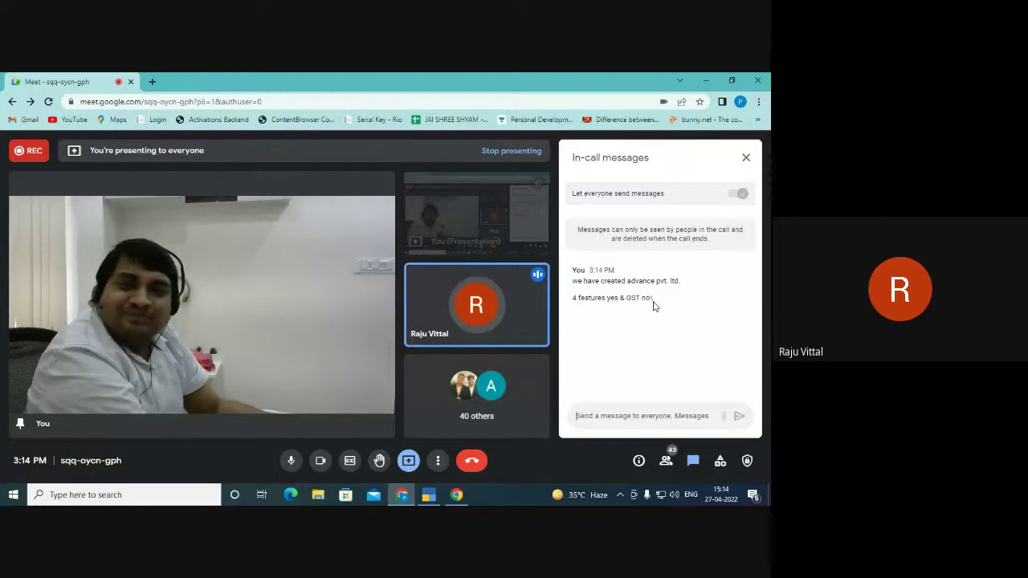
click(745, 157)
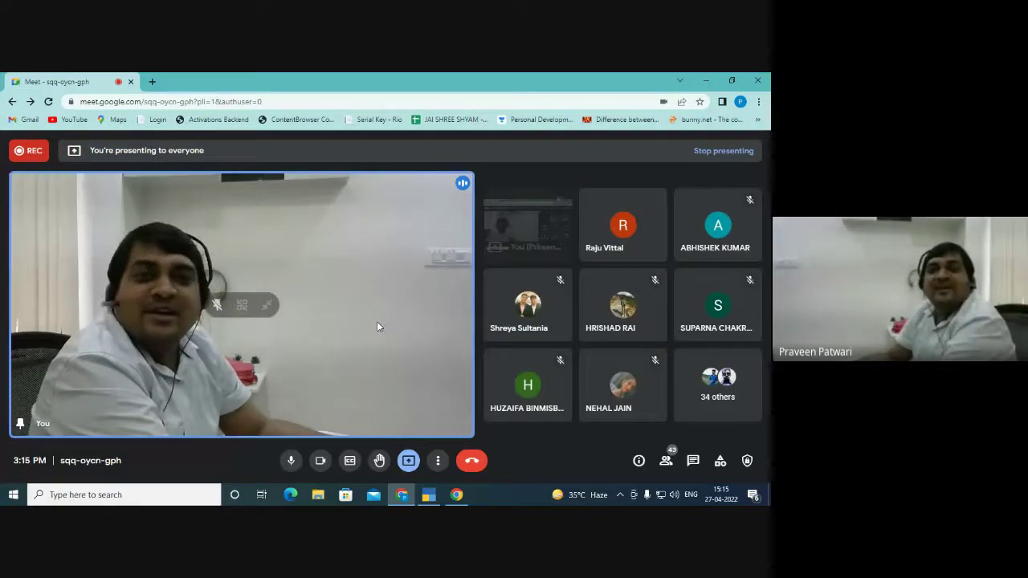
Pin the participant's video to check their Gateway of Tally screen, and pin your own tile again with the camera on
click(597, 225)
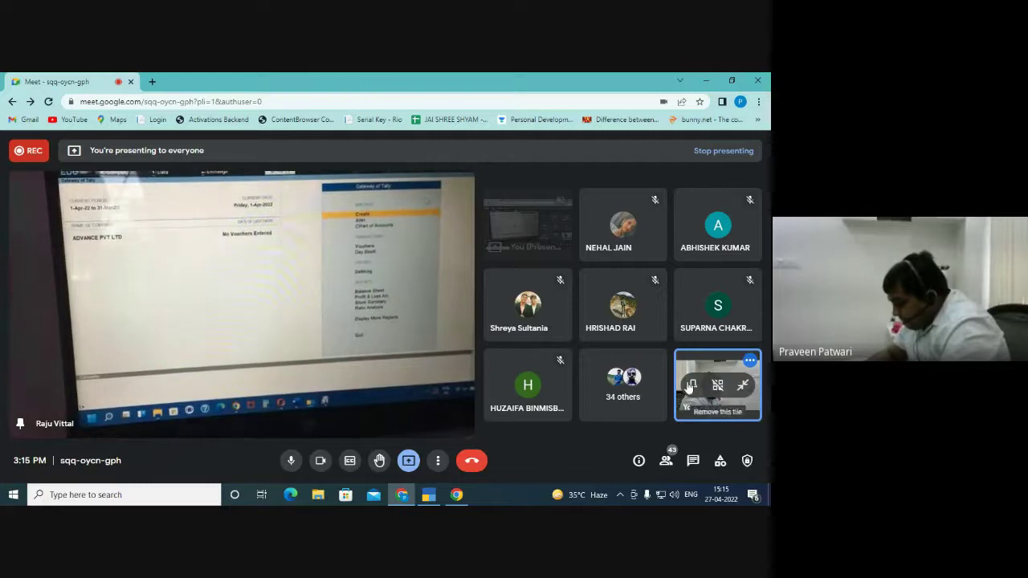
click(320, 460)
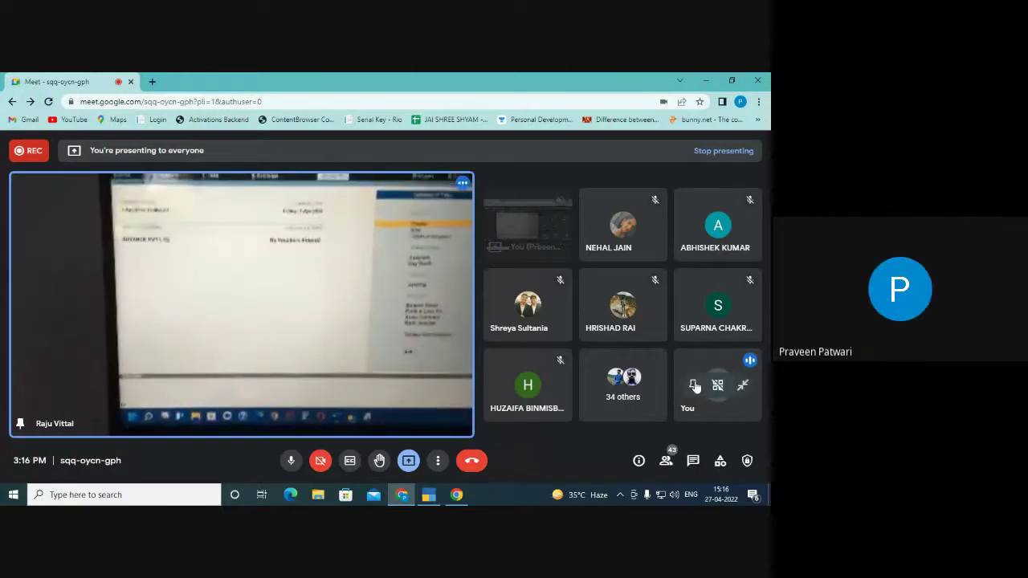
click(693, 386)
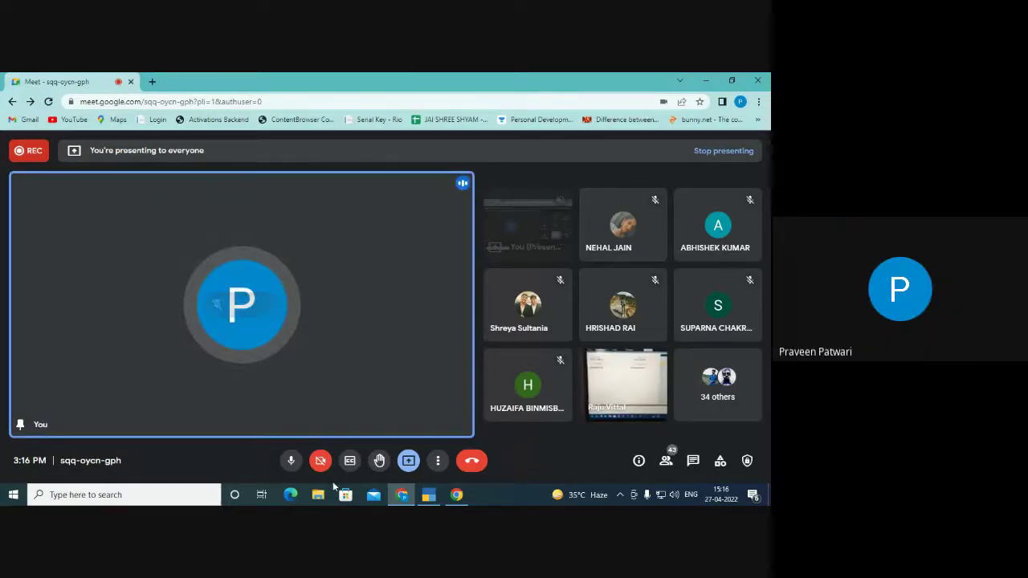
click(319, 460)
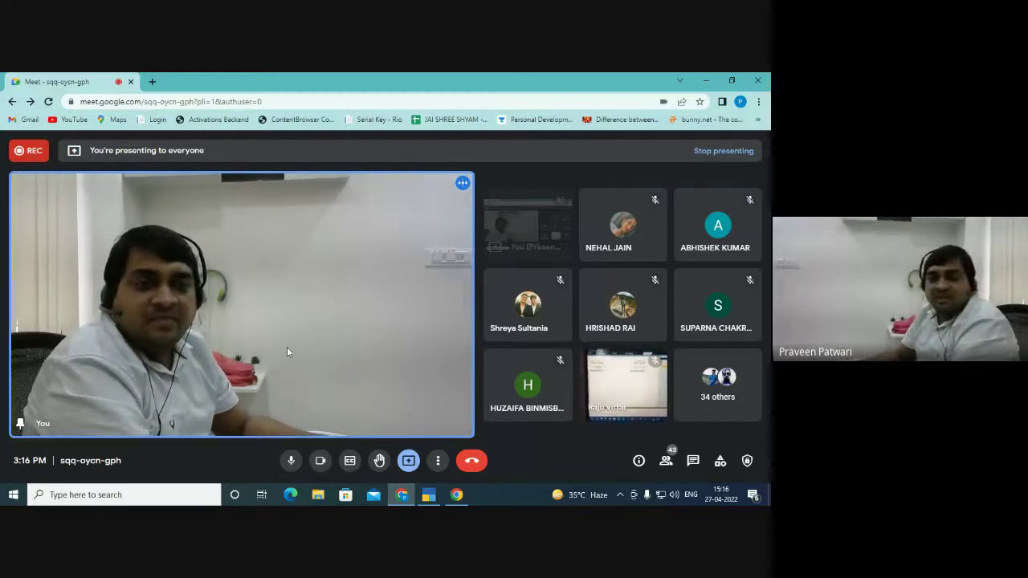
Switch back to TallyPrime and dismiss the Google Meet presenting notification
click(419, 490)
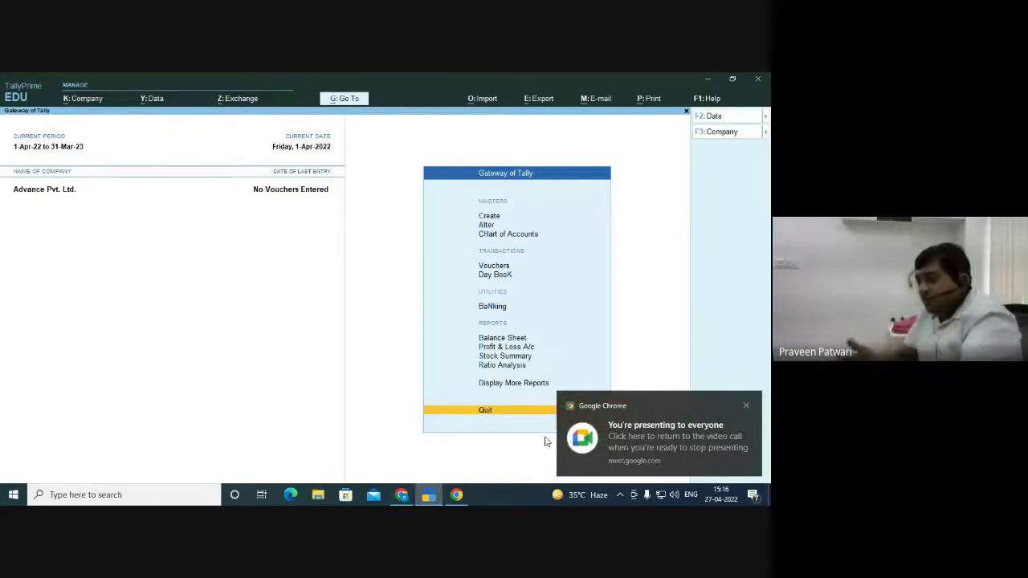
click(746, 405)
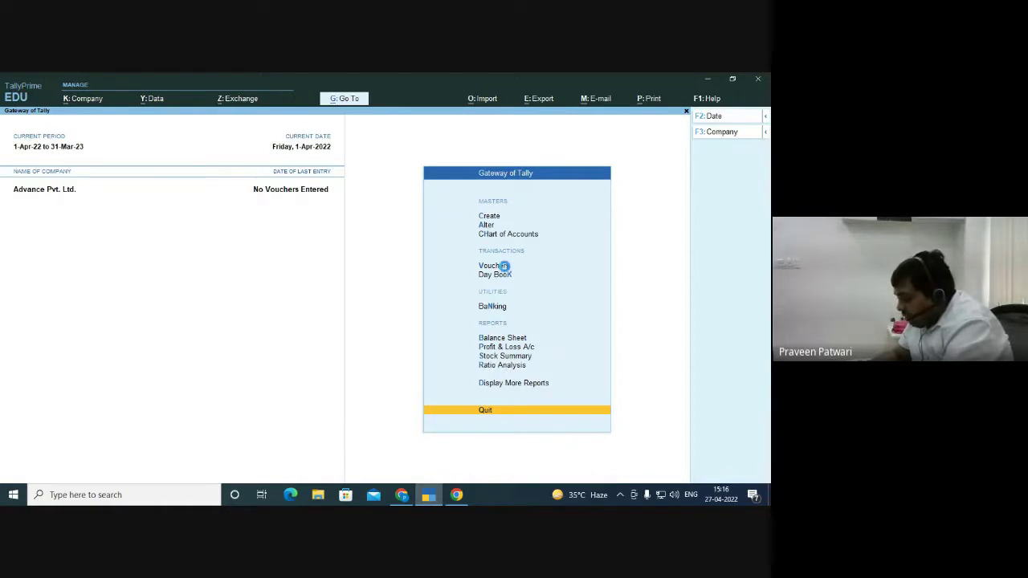
click(505, 266)
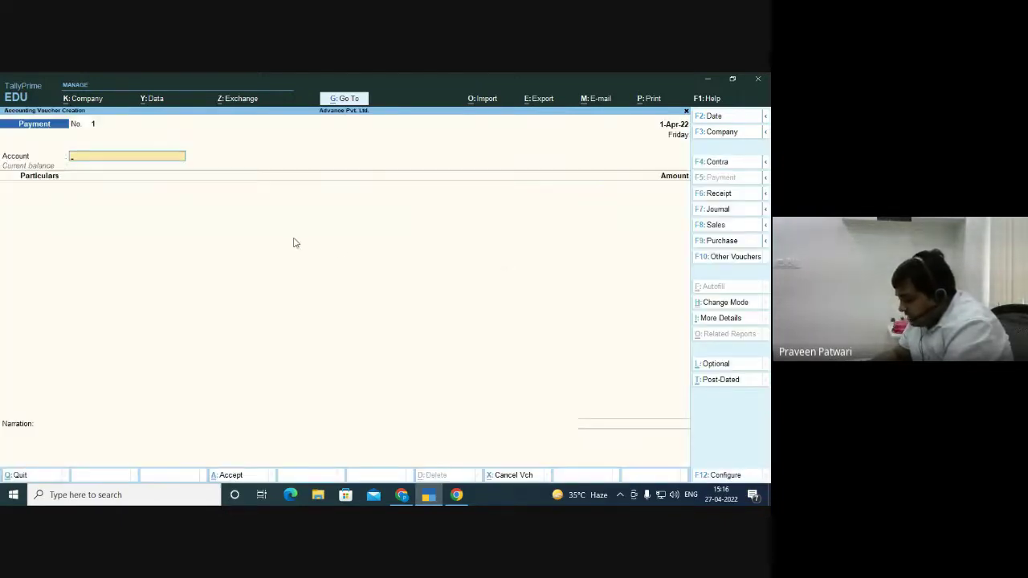
key(Escape)
key(y)
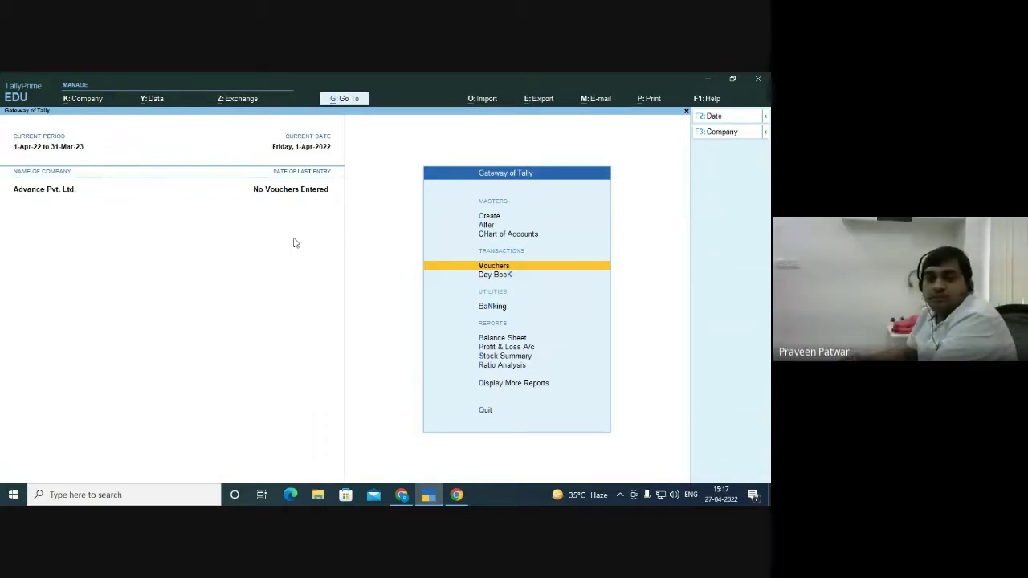
Start a Receipt voucher for Advance Pvt. Ltd. and set its account to Cash
key(Return)
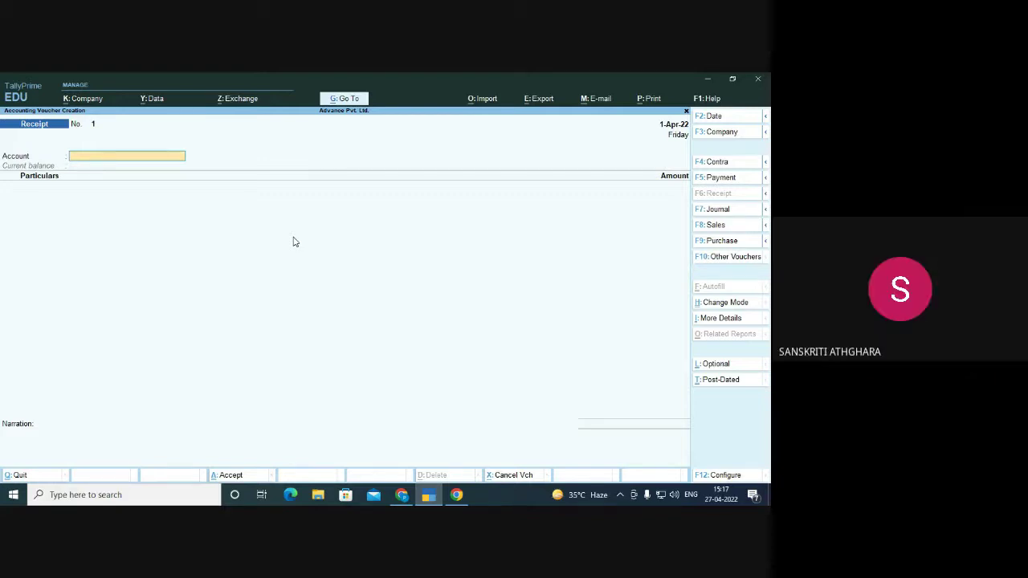
text(C)
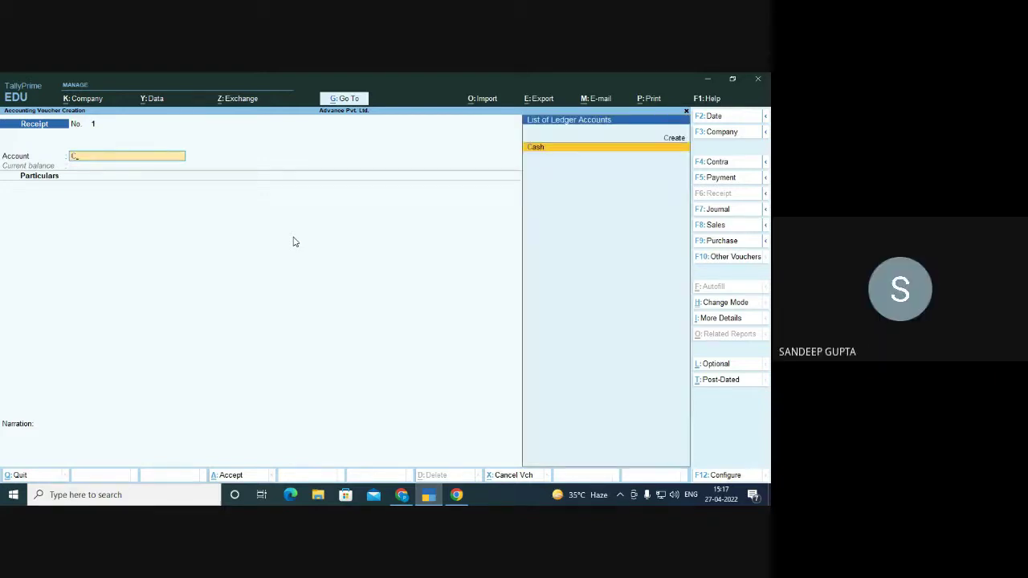
key(Return)
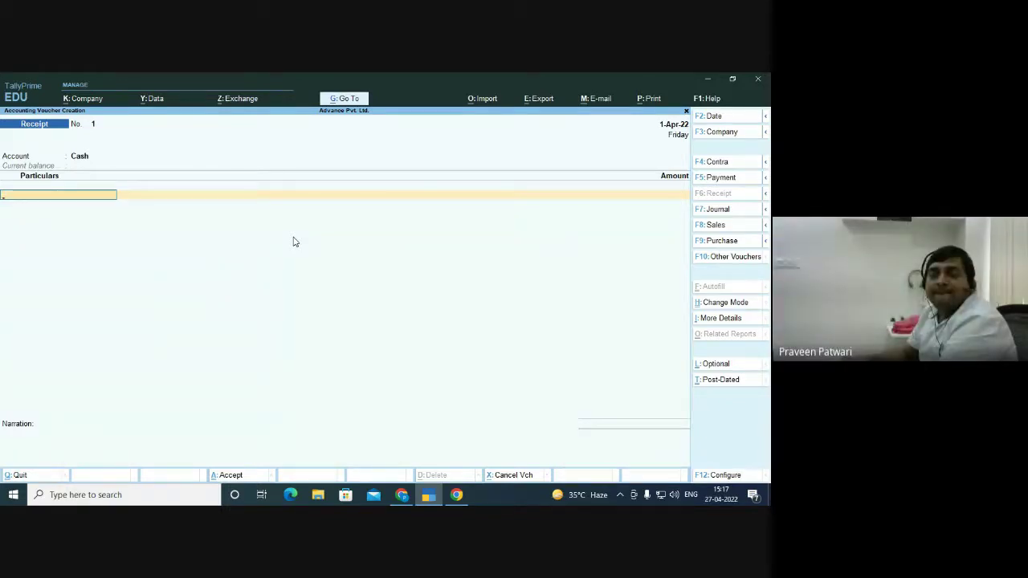
Create the ledger Capital A/c under Capital Account for the receipt's particulars and enter 200000 as its amount
key(alt)
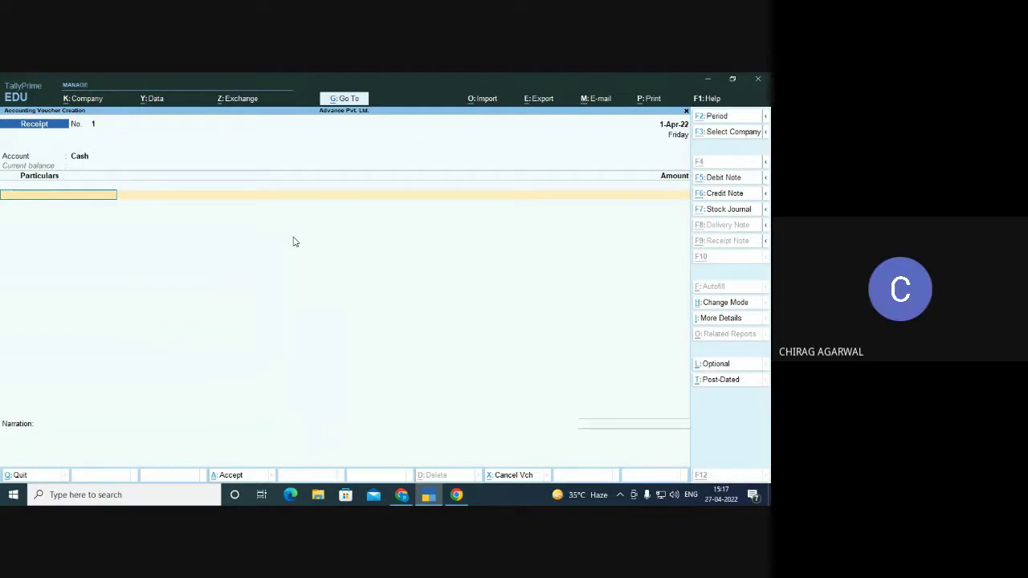
key(alt+c)
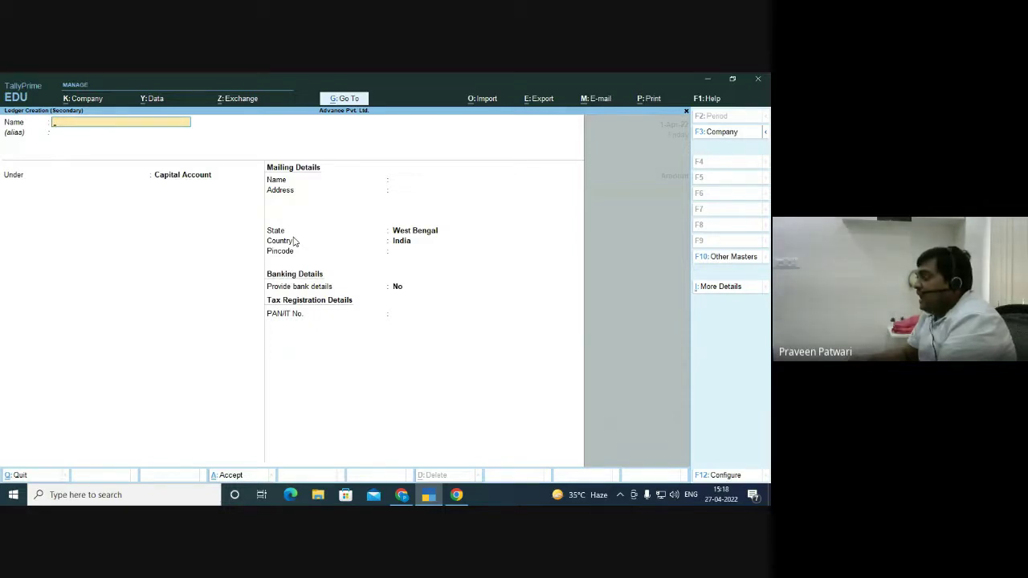
text(Capital a/)
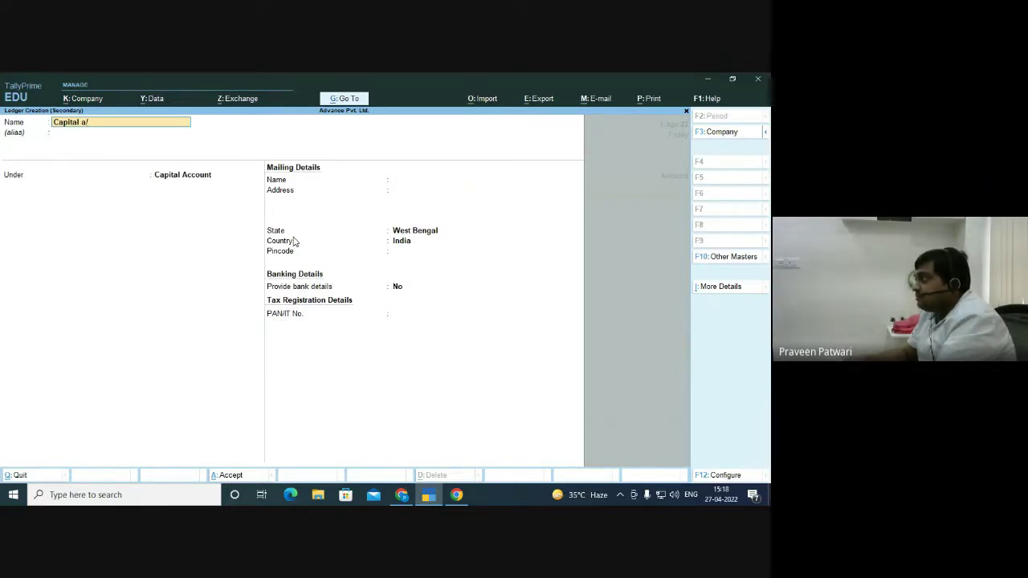
key(BackSpace)
text(A/c)
key(Return)
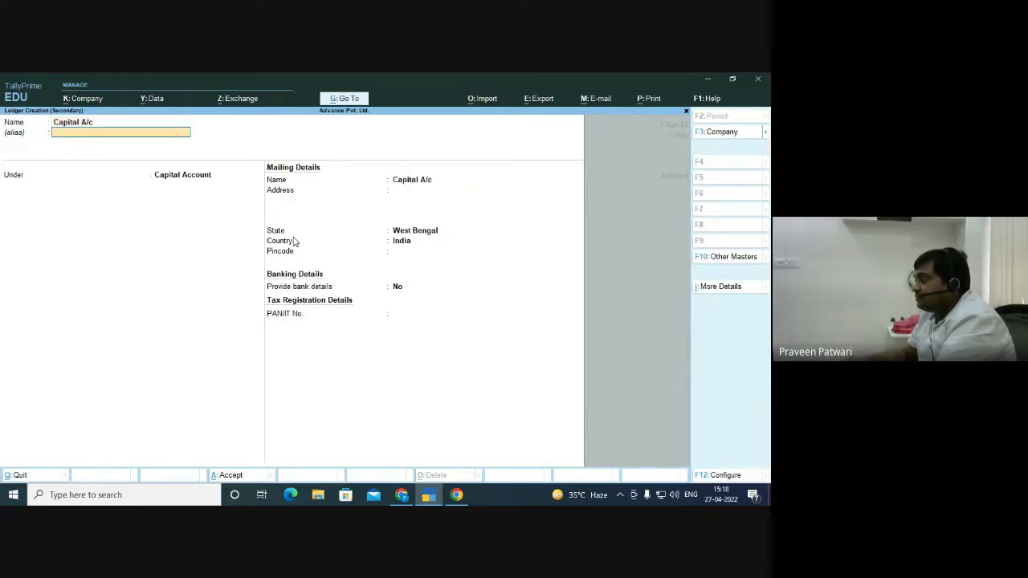
key(Return)
key(Return)
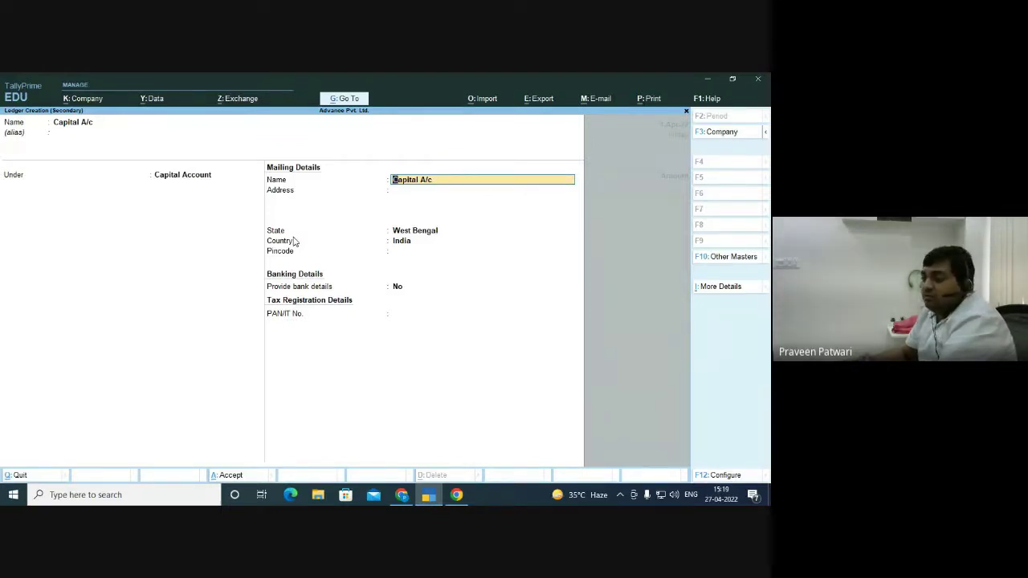
key(ctrl+a)
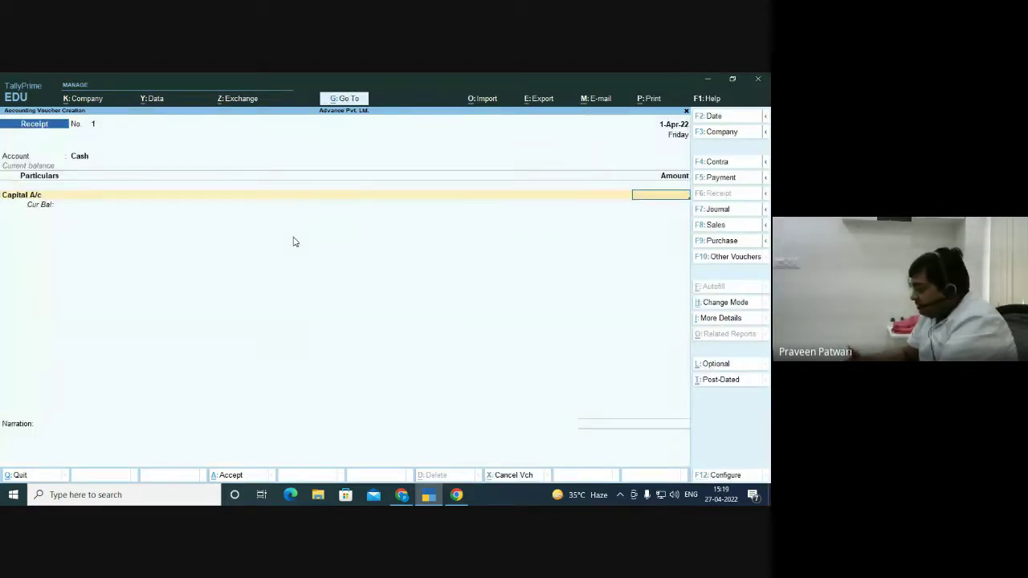
text(200000)
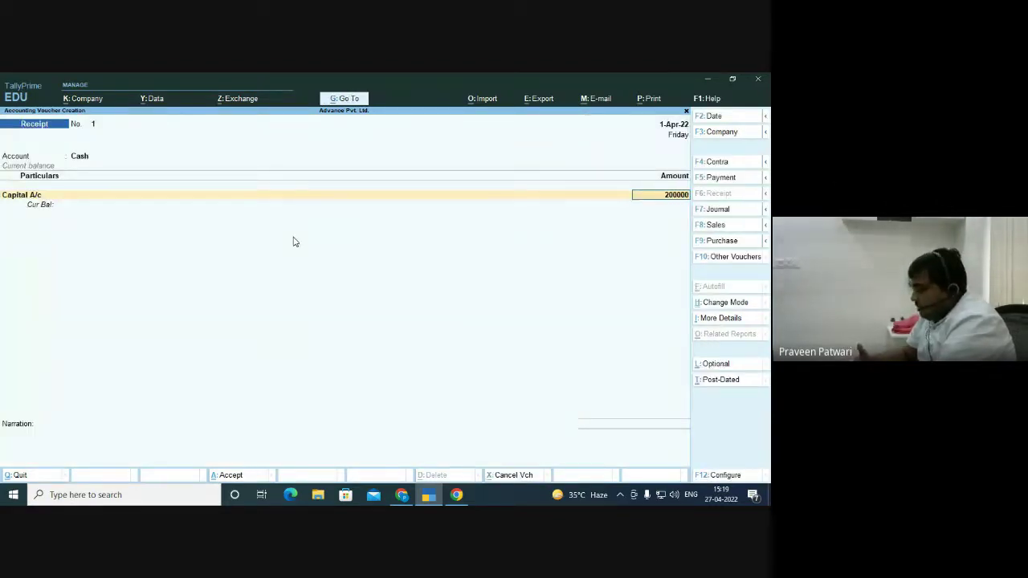
key(Return)
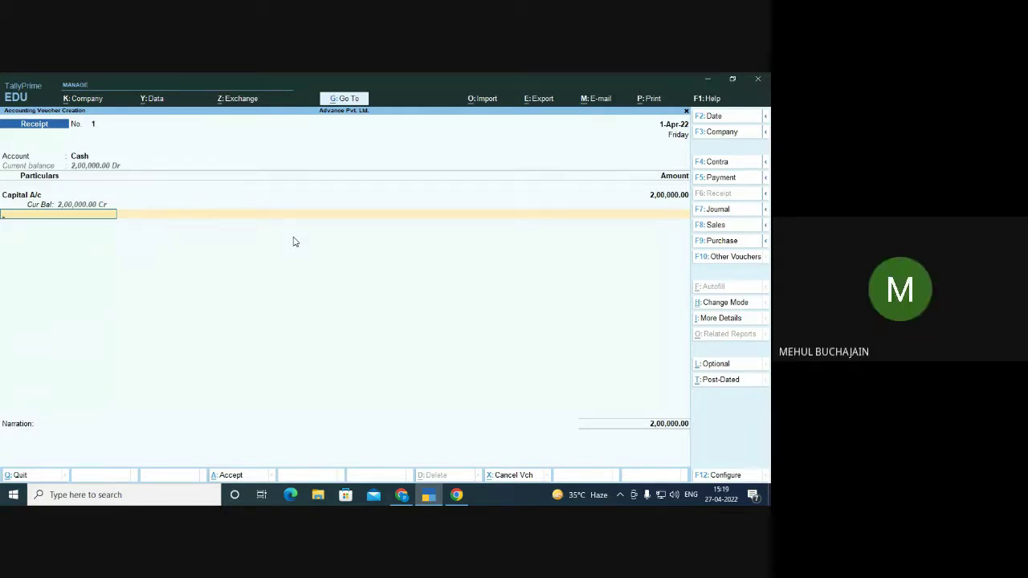
Add the narration "being cash introduced into the business" to the capital receipt and save the voucher
key(Return)
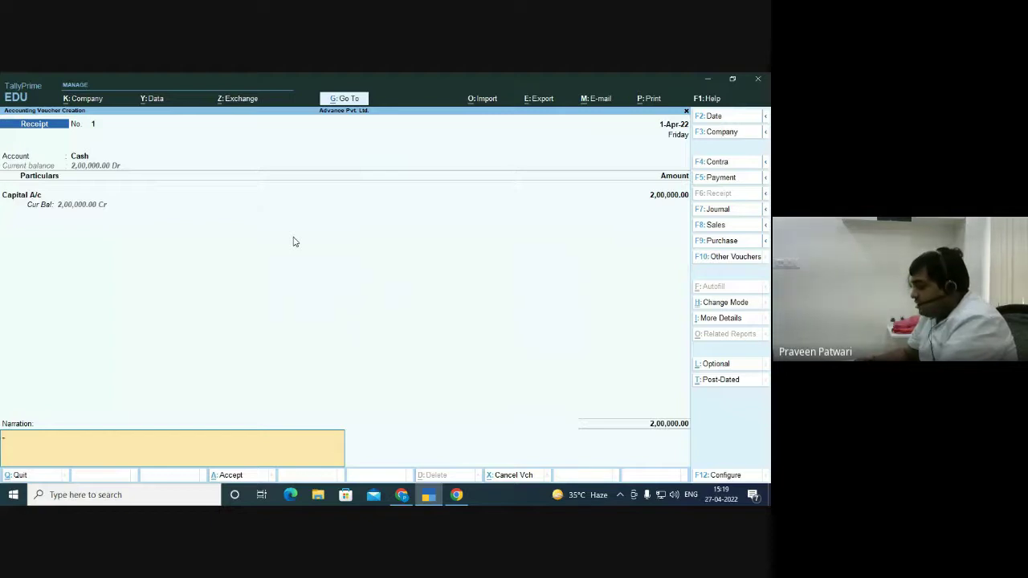
text(being c)
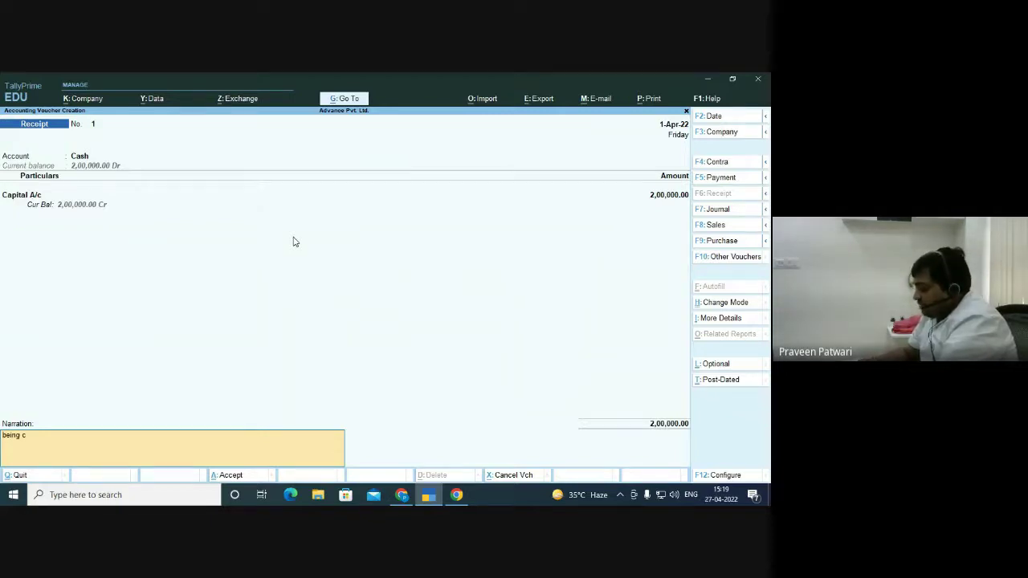
text(ash in)
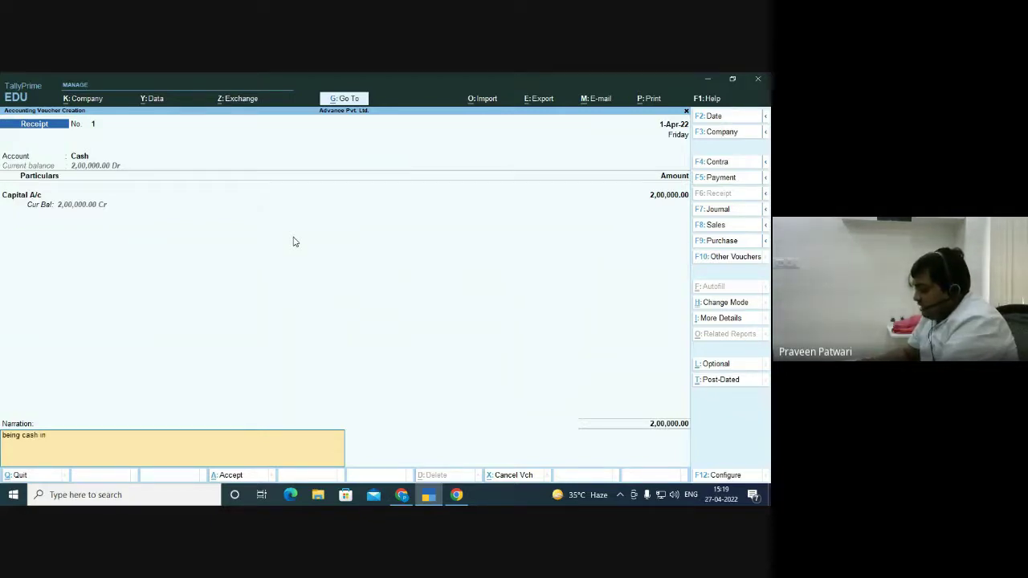
text(troduced)
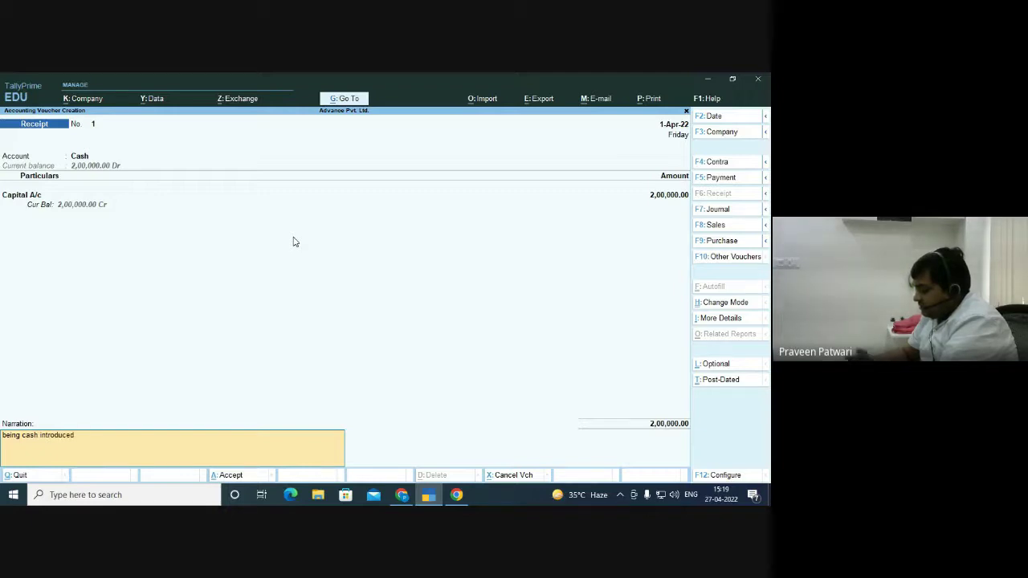
text( into the)
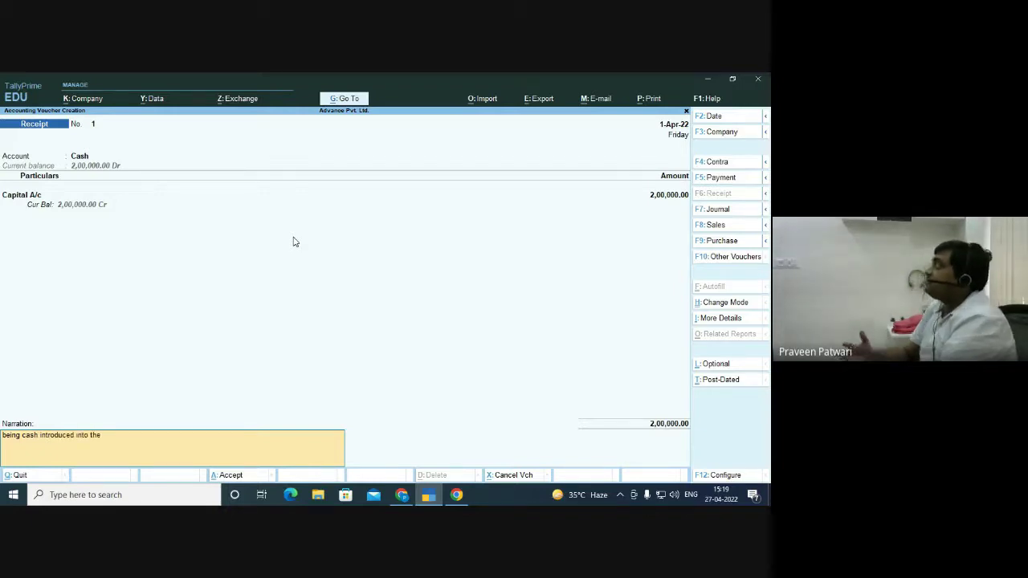
text( business)
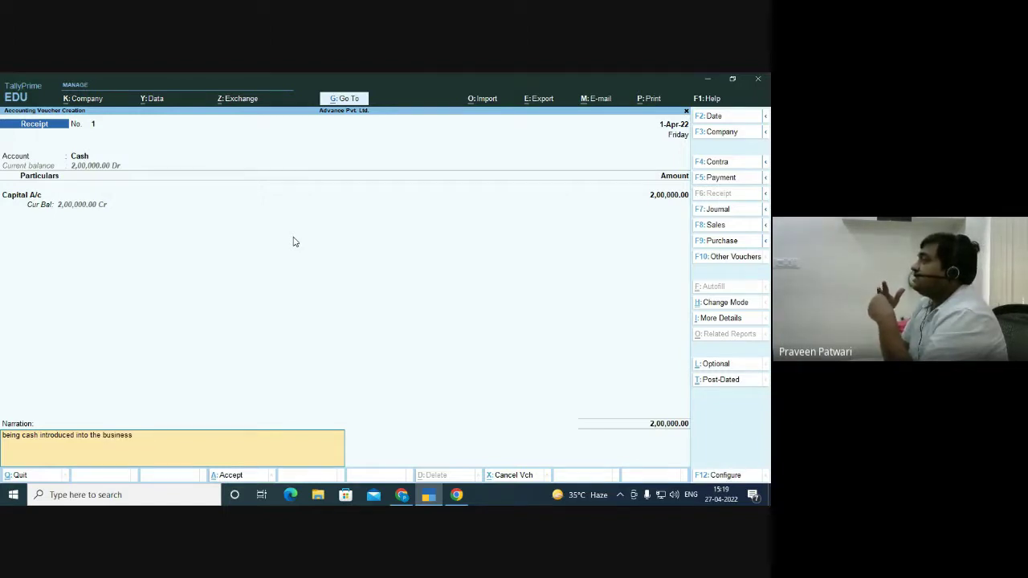
key(BackSpace)
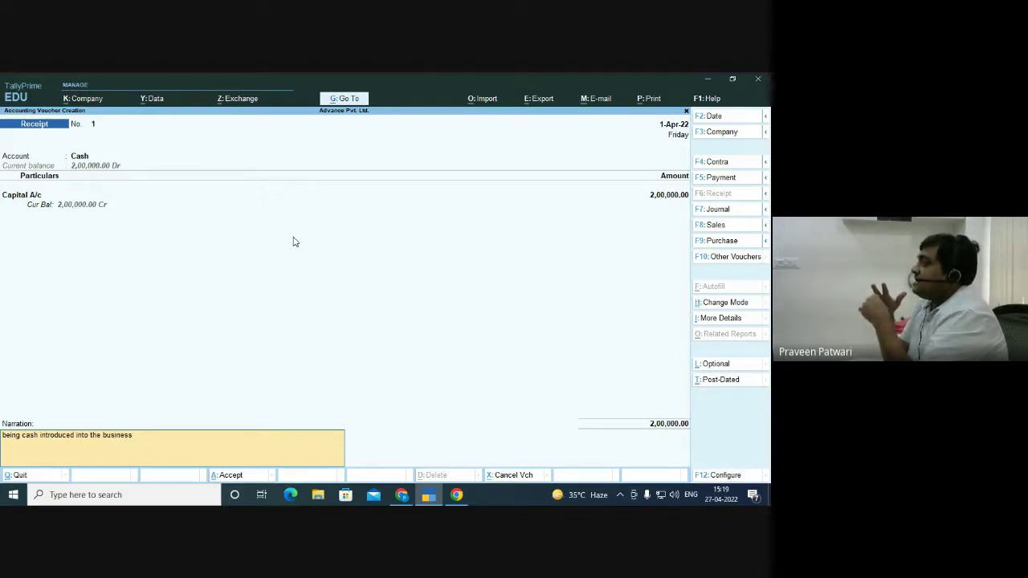
key(BackSpace)
key(BackSpace)
key(BackSpace)
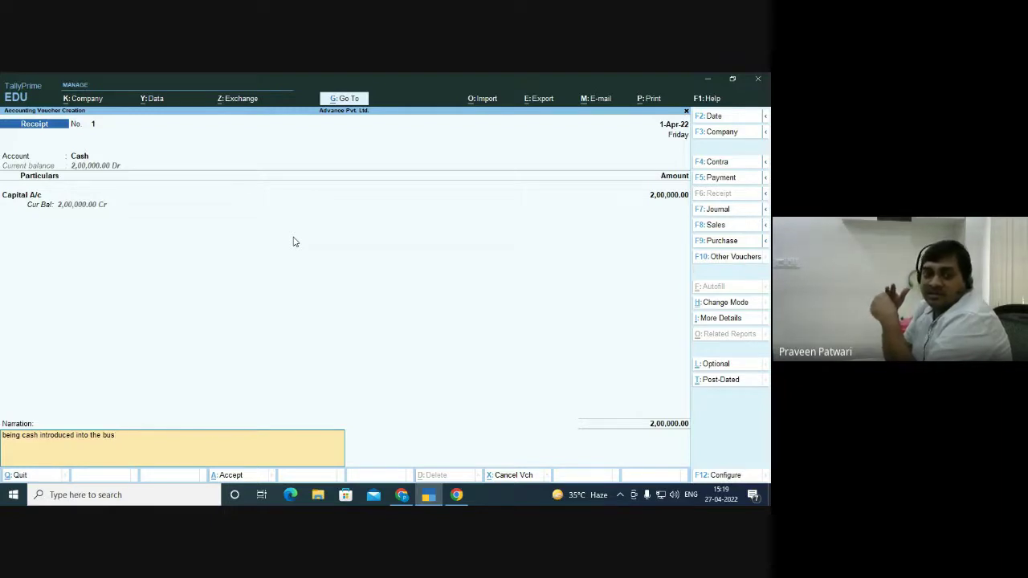
text(ness.)
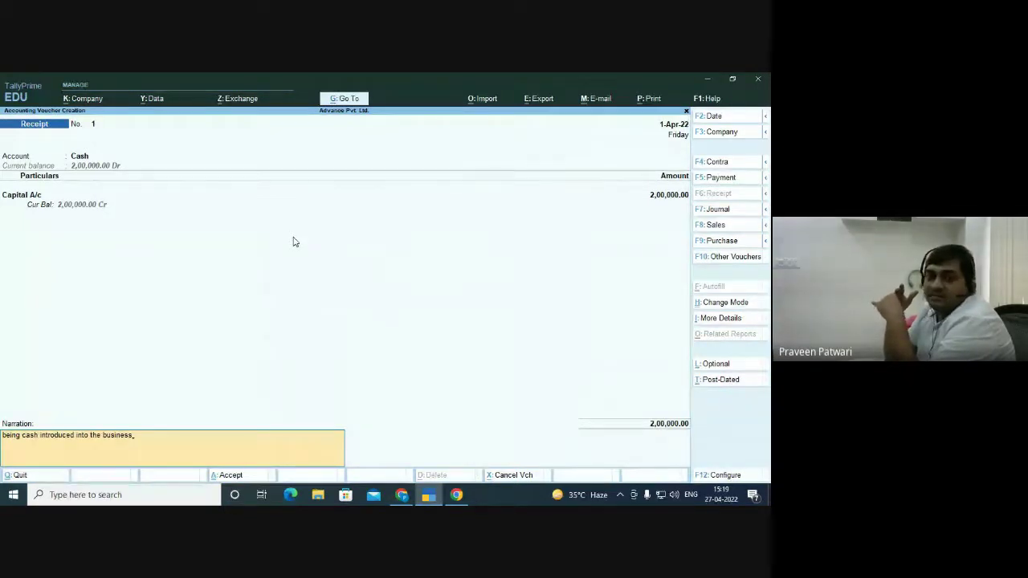
key(Return)
key(Return)
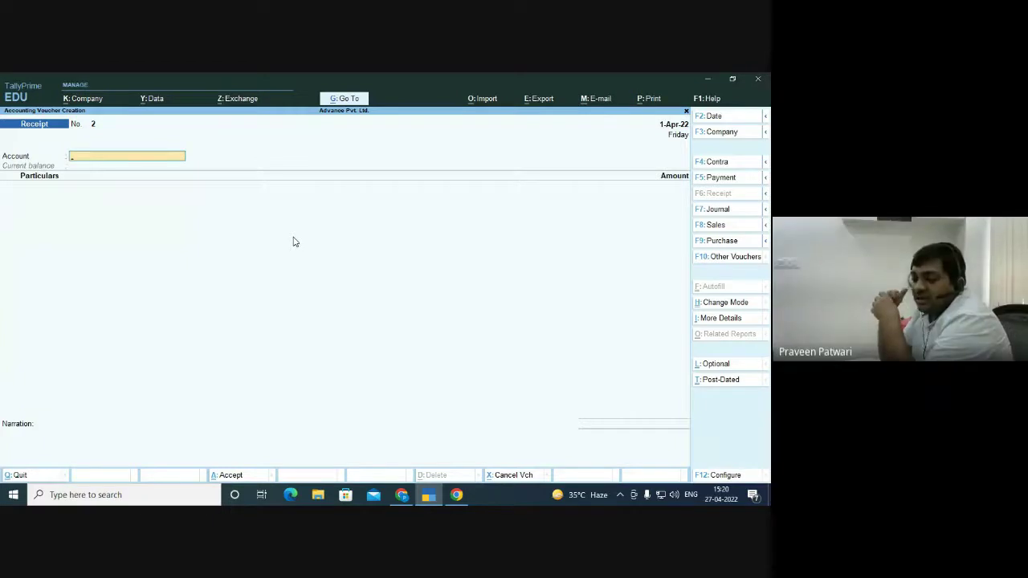
Start a Purchase voucher with supplier invoice number CMS/0014/22-23 and accept 1-Apr-22 as the invoice date
key(F9)
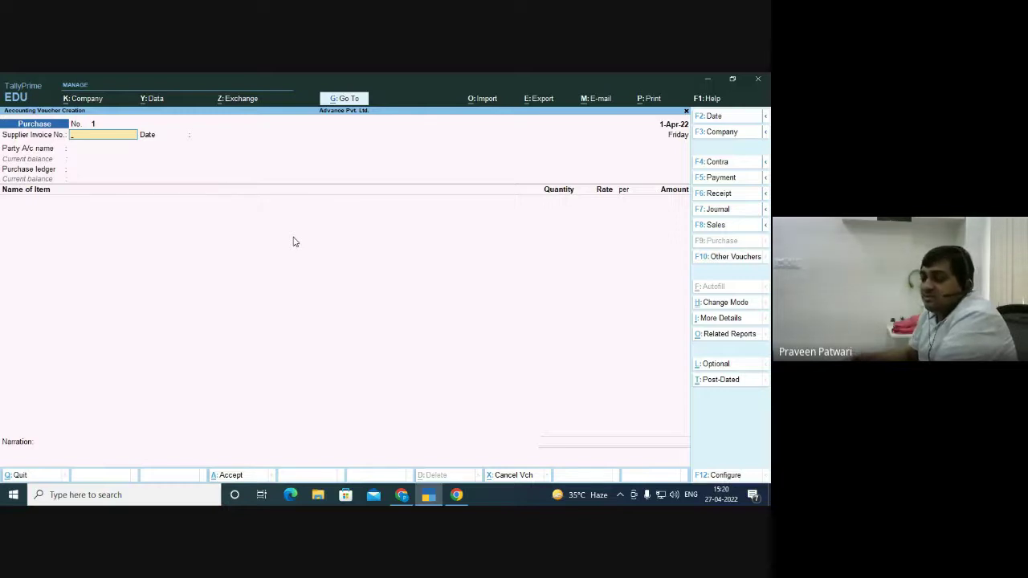
text(cms)
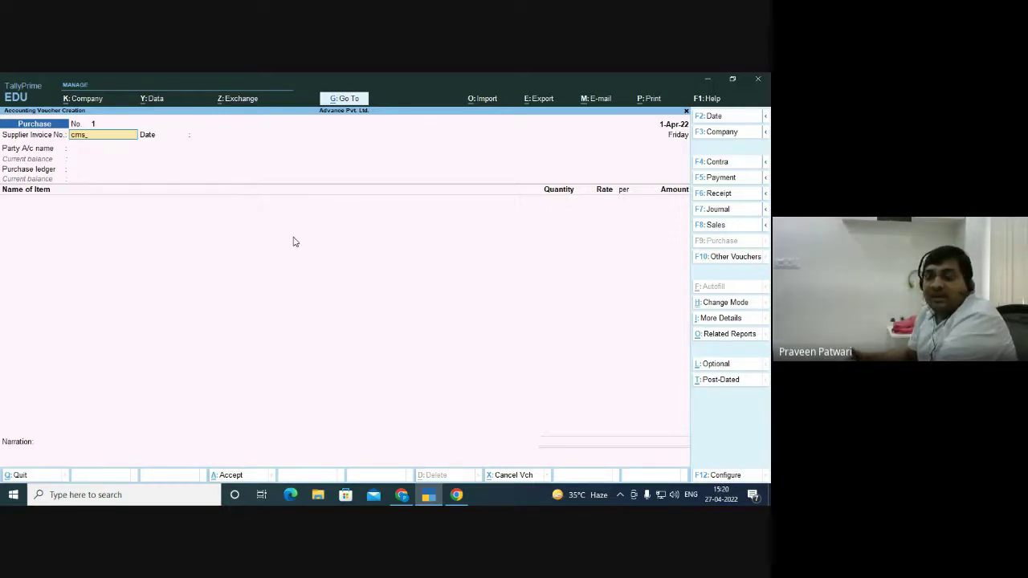
key(BackSpace)
key(BackSpace)
key(BackSpace)
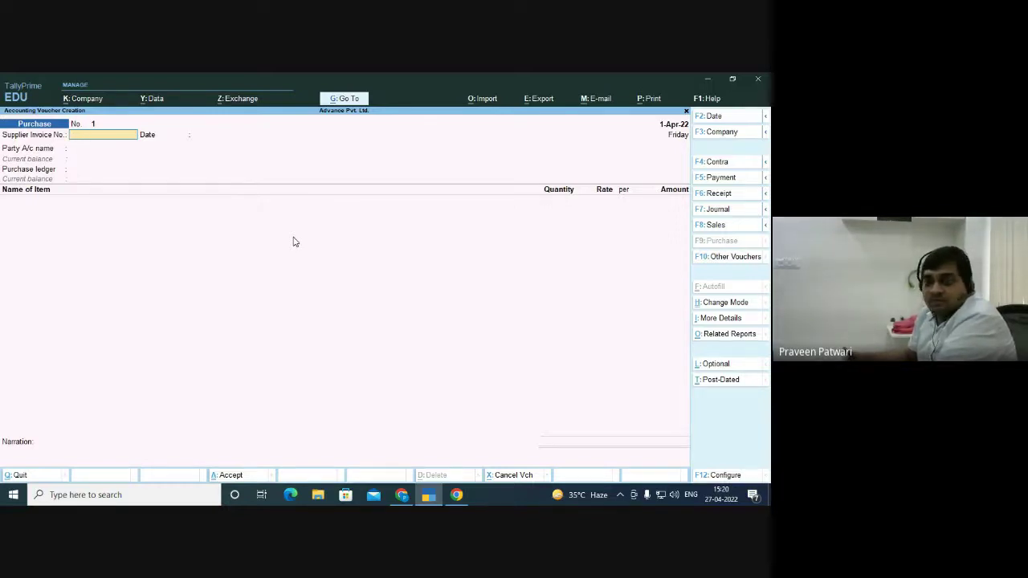
text(CMS)
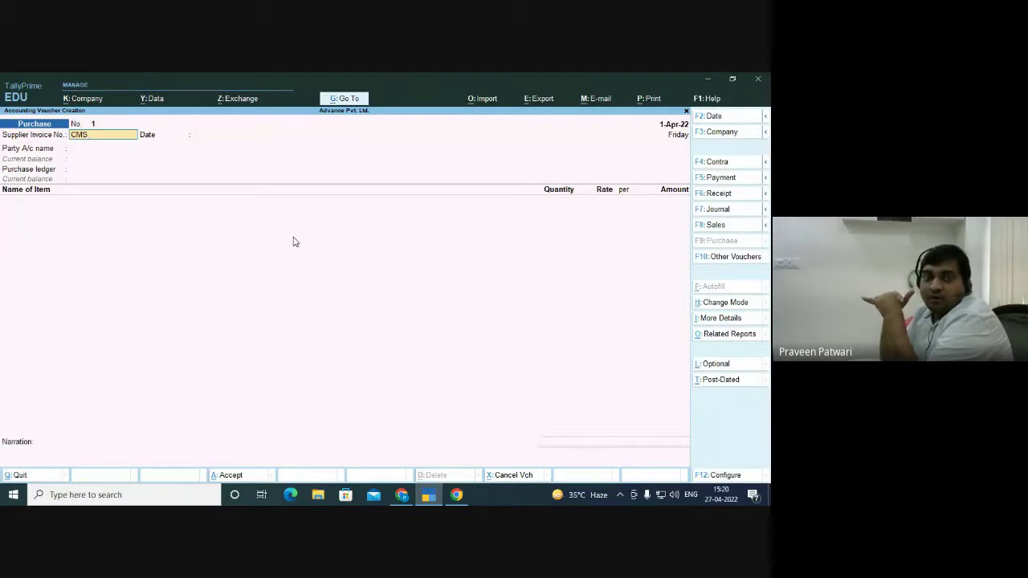
text(0014-)
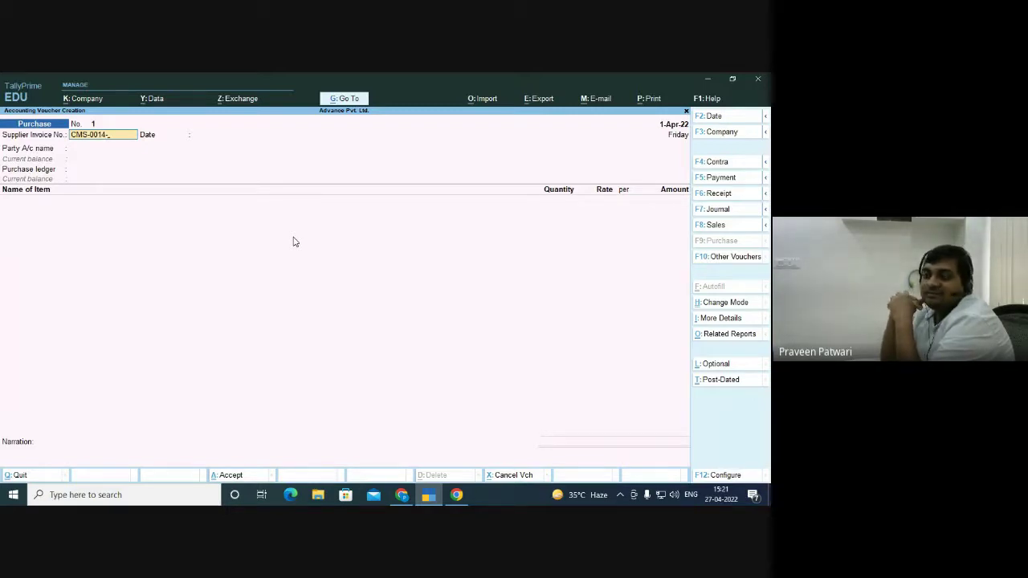
key(BackSpace)
key(BackSpace)
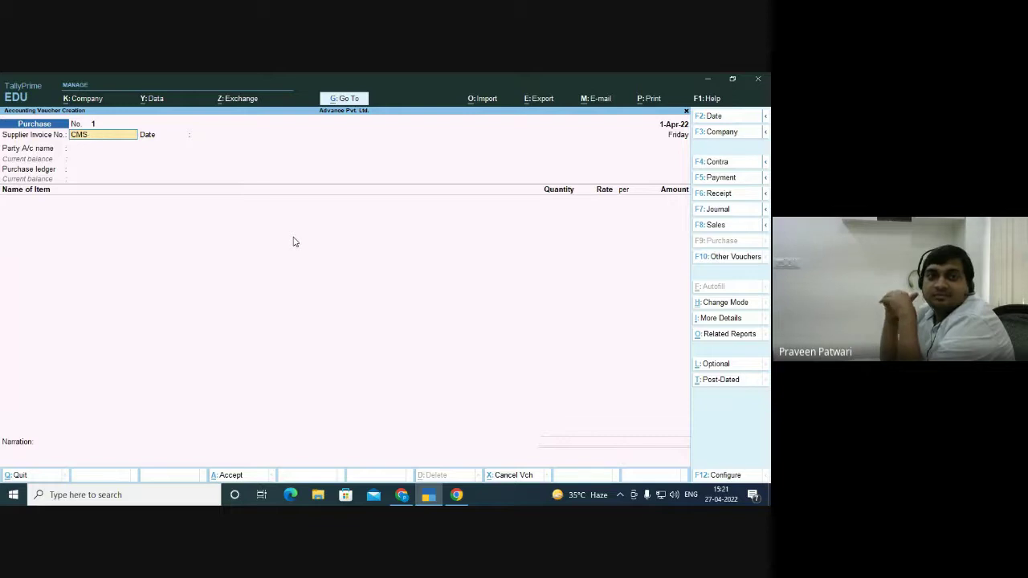
text(/0014)
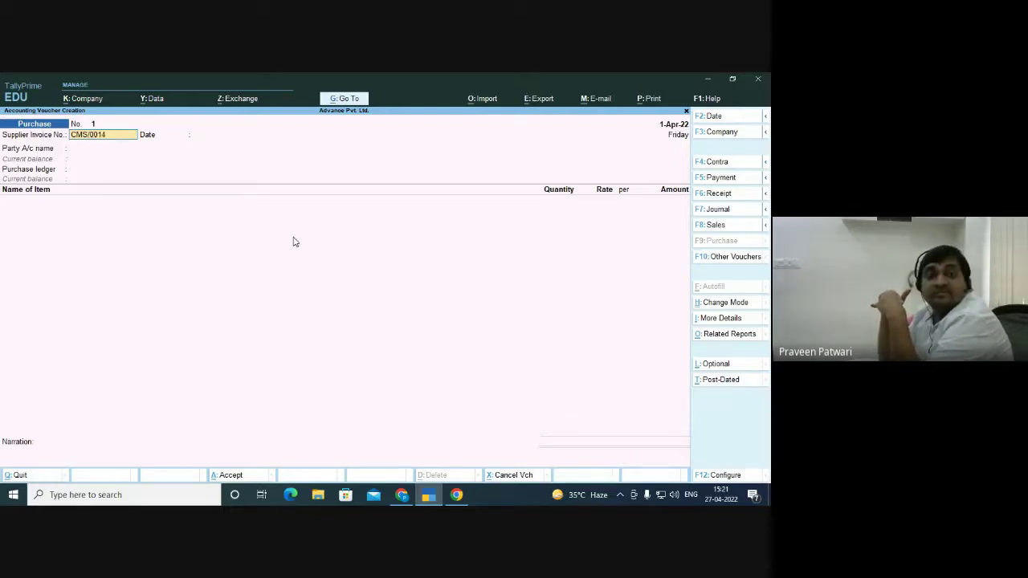
text(/)
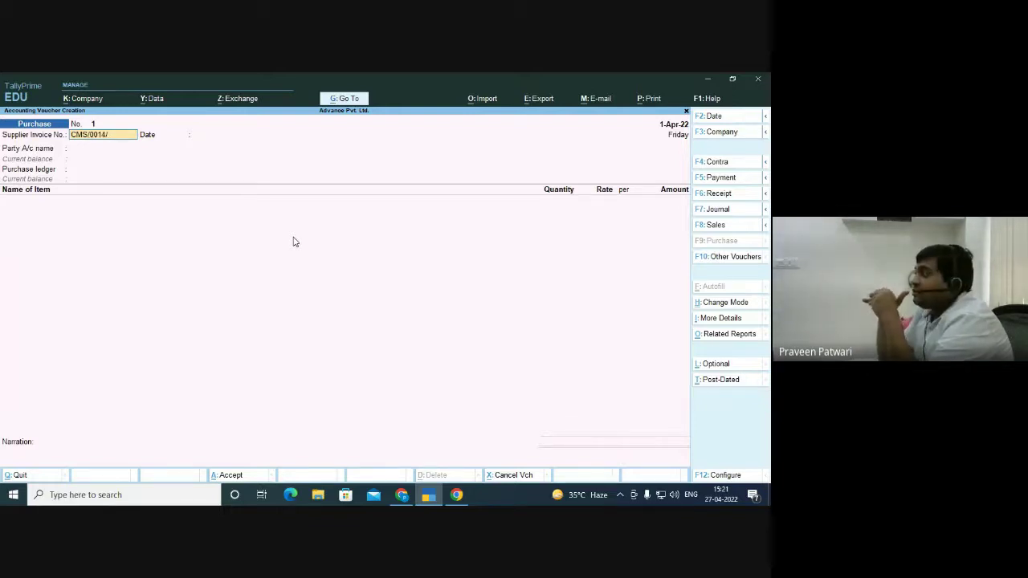
text(22-23)
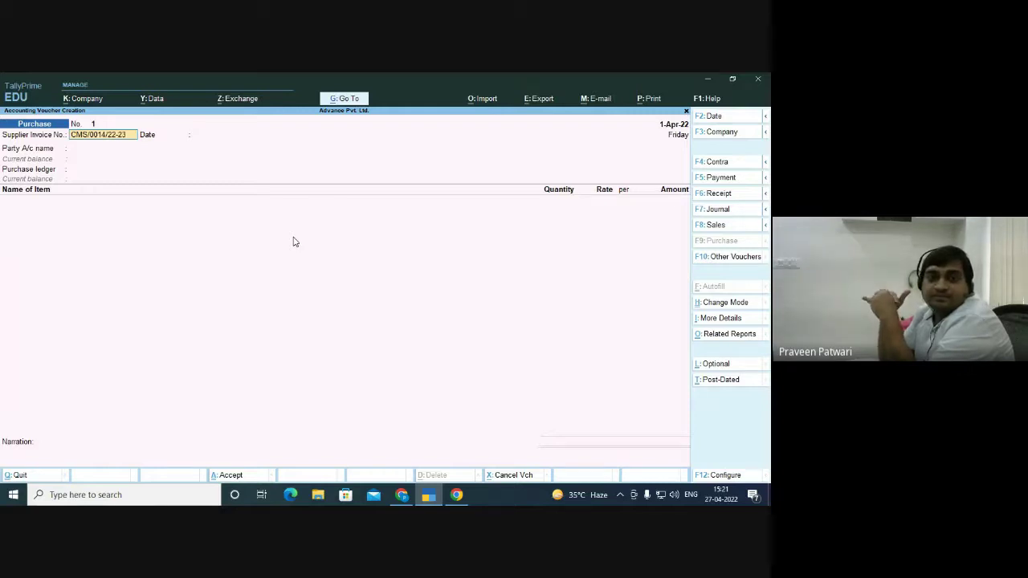
key(Return)
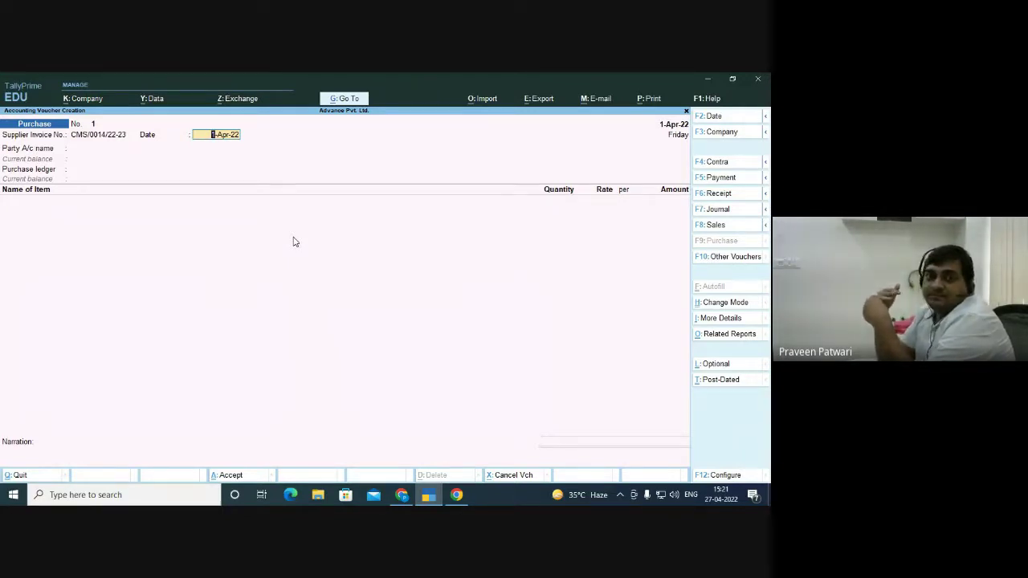
key(Return)
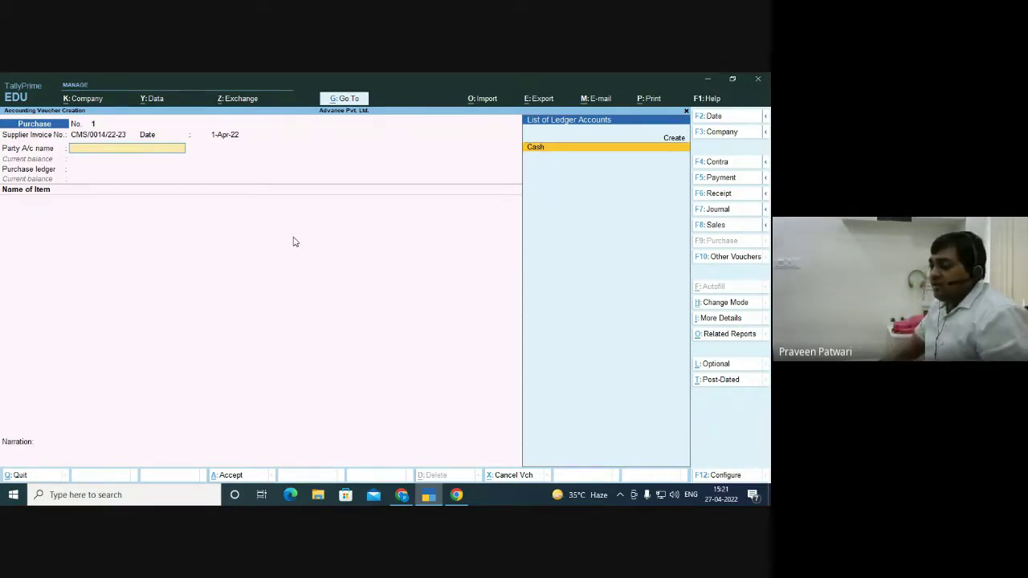
Start a new ledger for the purchase's party account, named CALCUTTA MOBILE STORE, without an alias
key(alt+c)
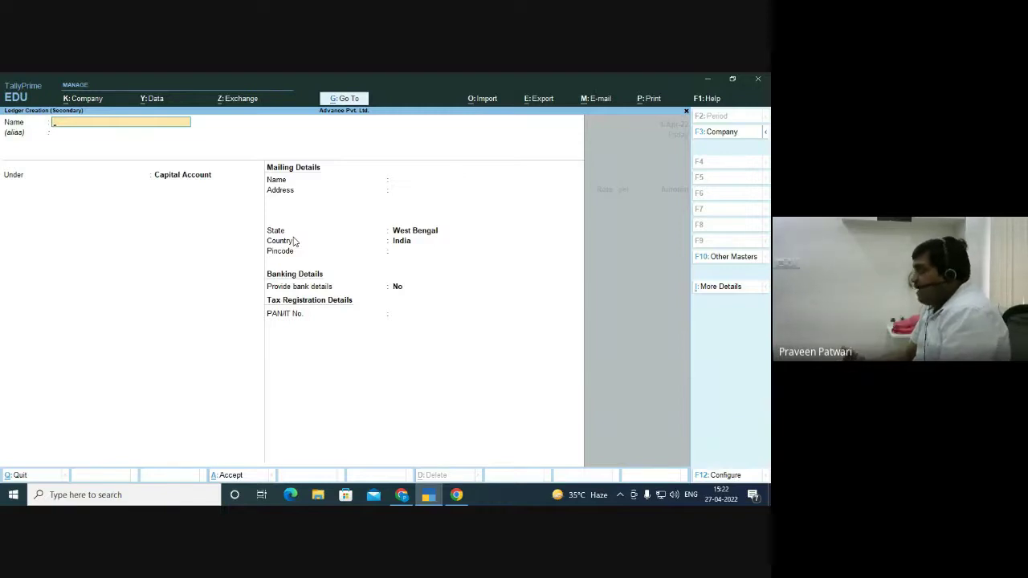
text(CAL)
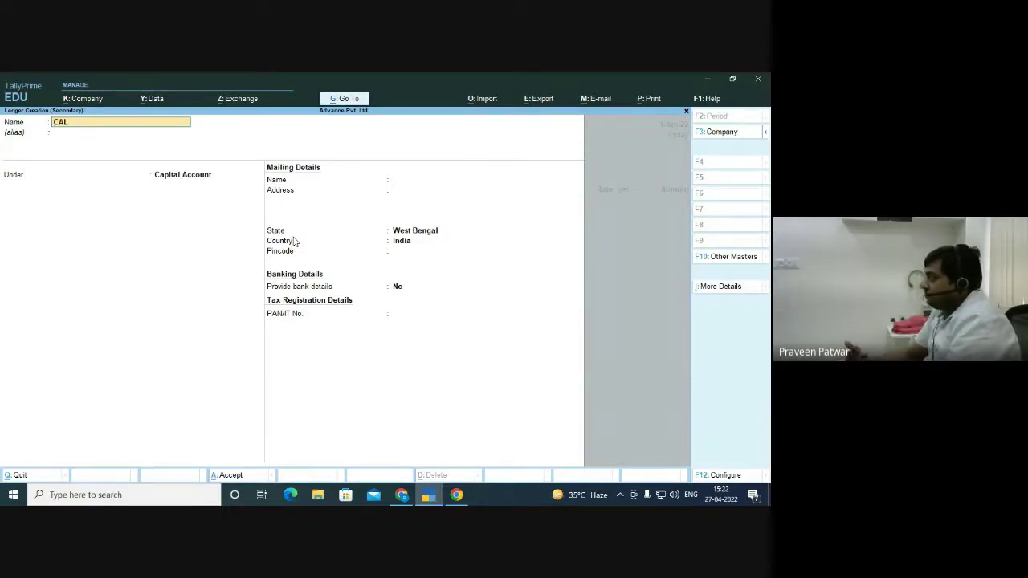
text(CUTTA)
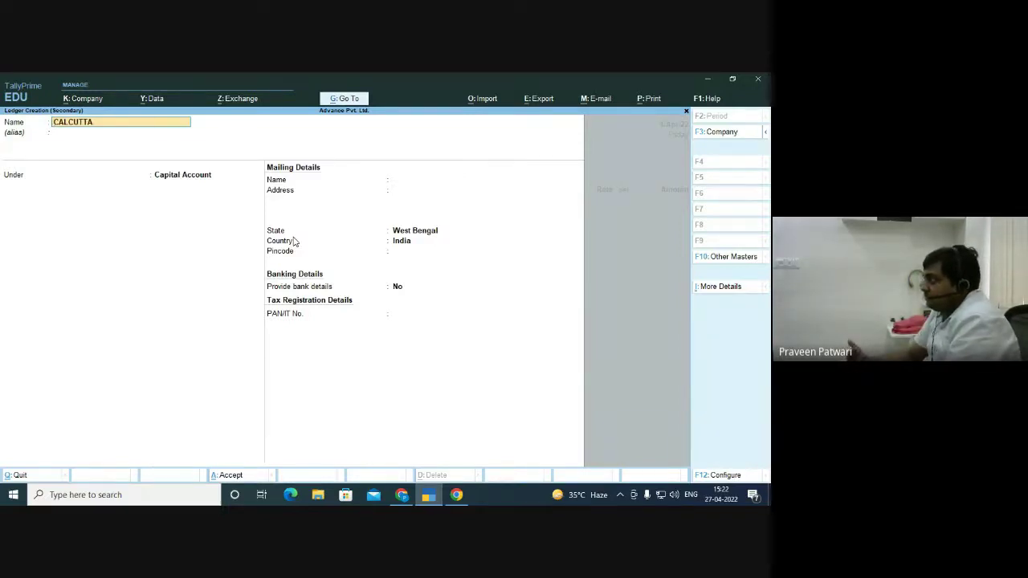
text( MIO)
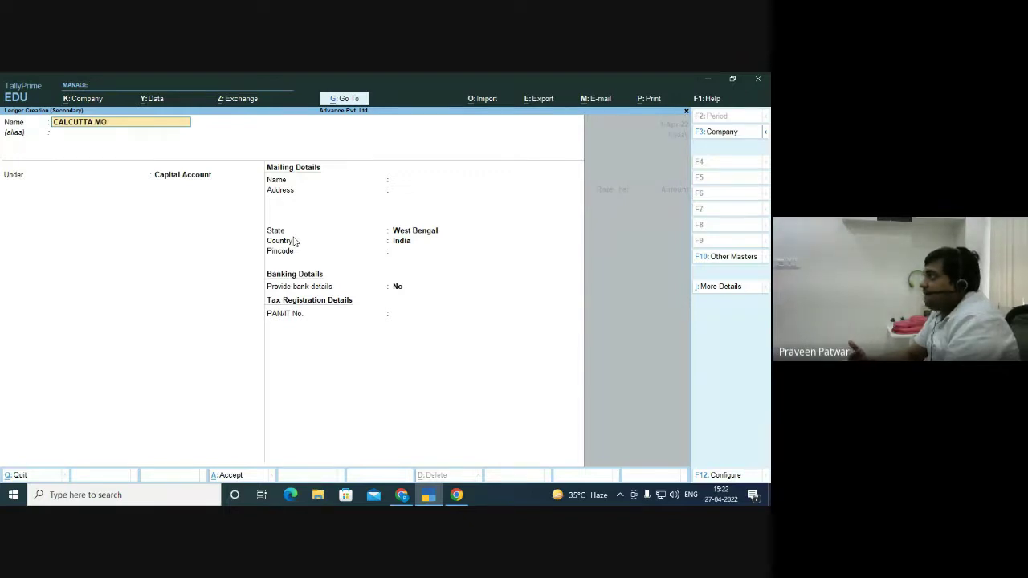
text(BILE ST)
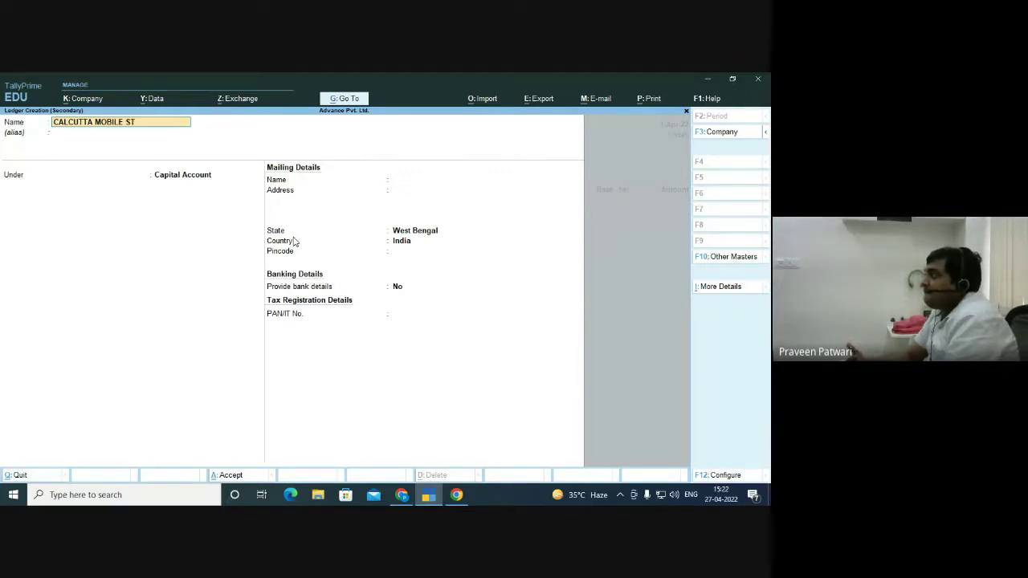
text(ORE)
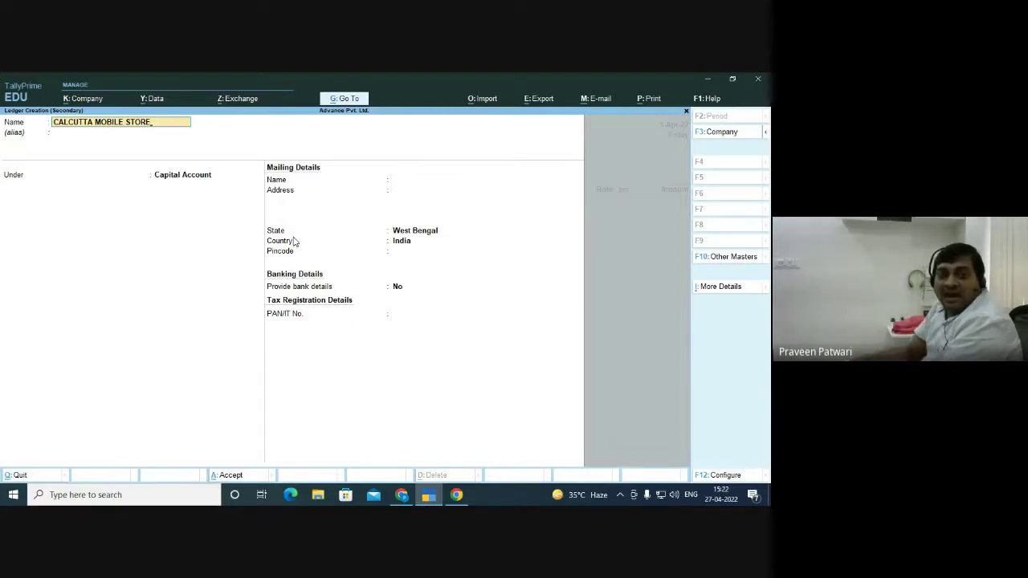
key(Return)
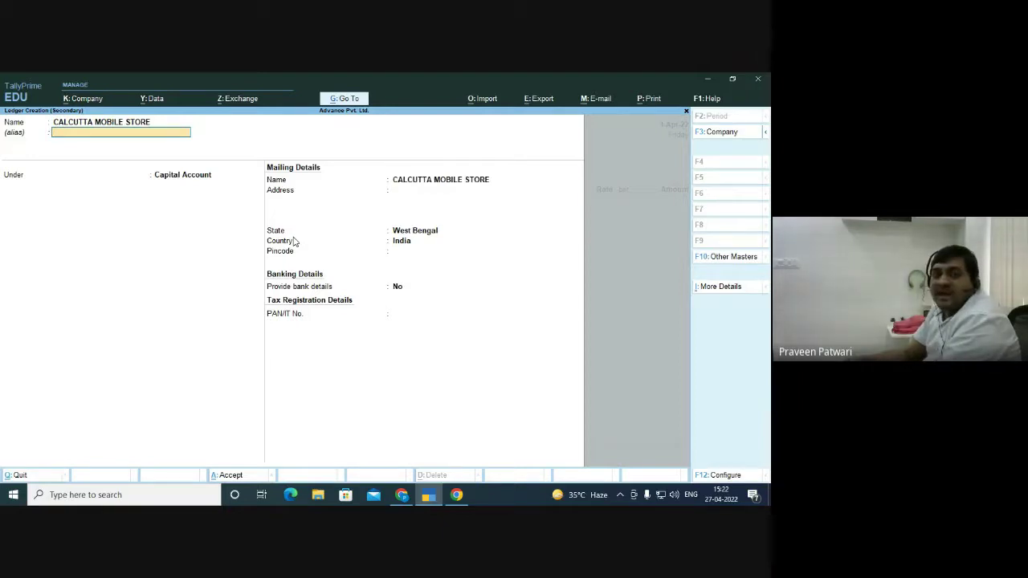
key(Return)
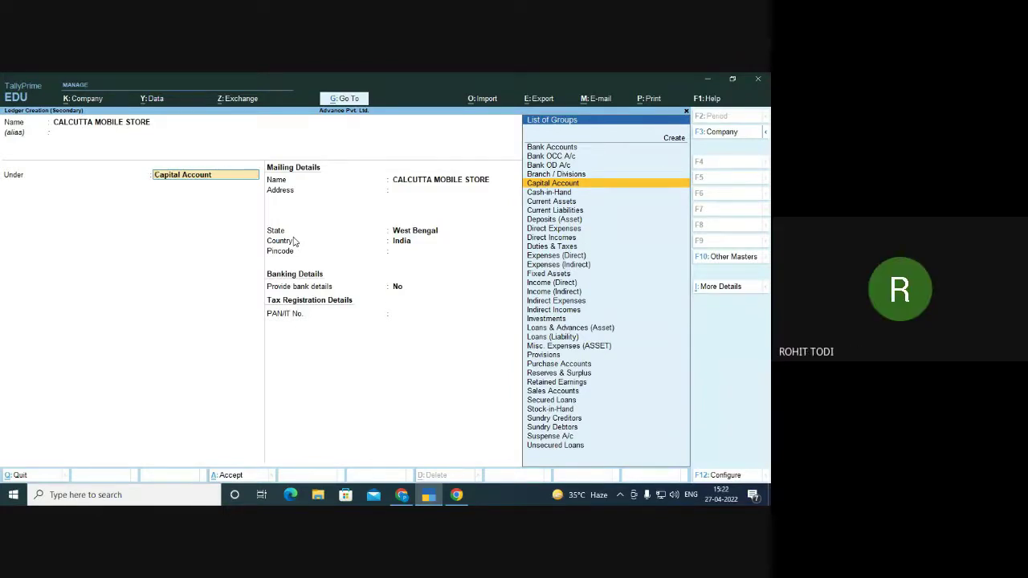
Place the party ledger under Sundry Creditors, keep bill-by-bill balances on with no default credit period, and save it
text(cre)
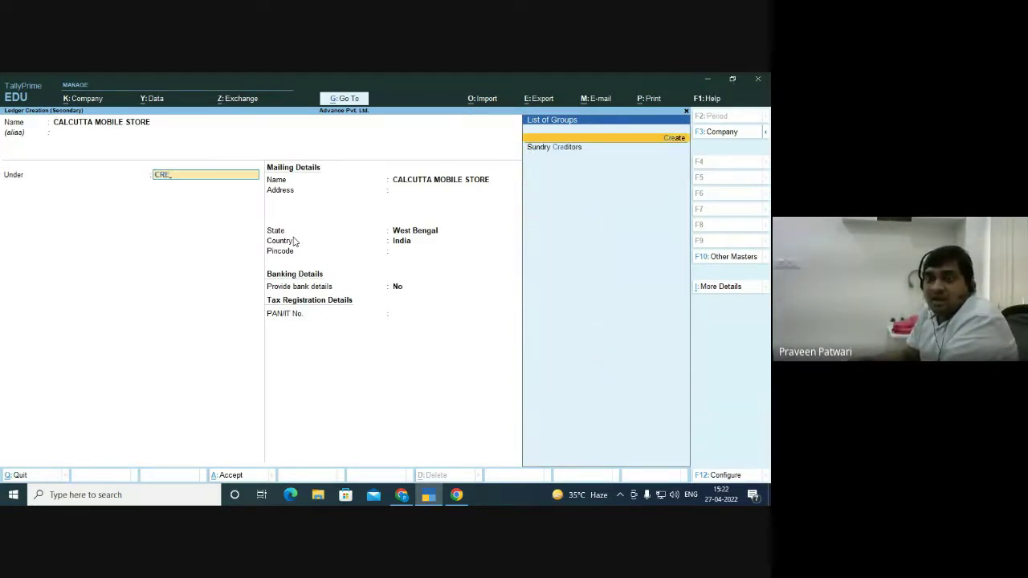
key(Down)
key(Return)
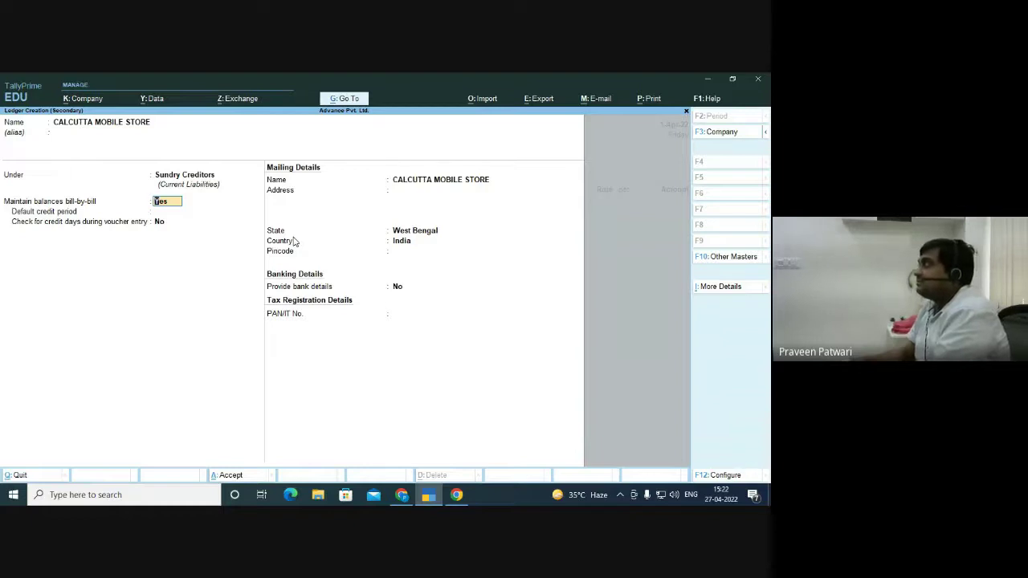
key(Return)
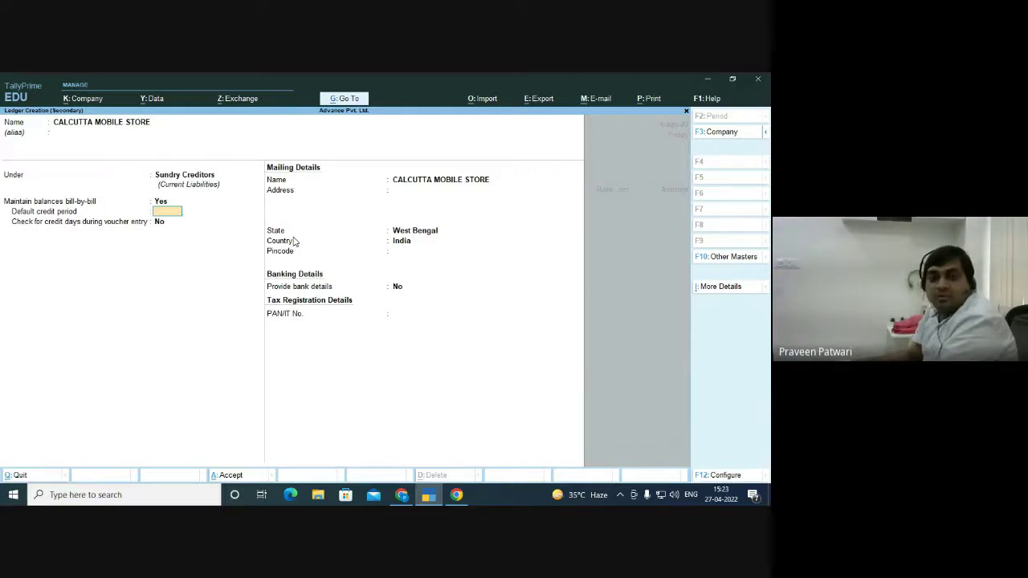
key(Return)
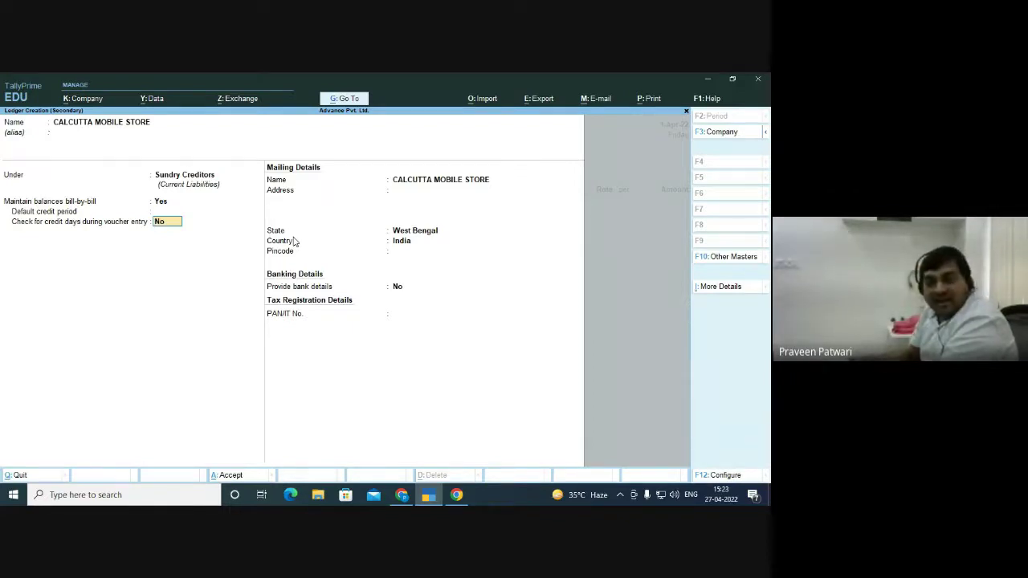
key(Return)
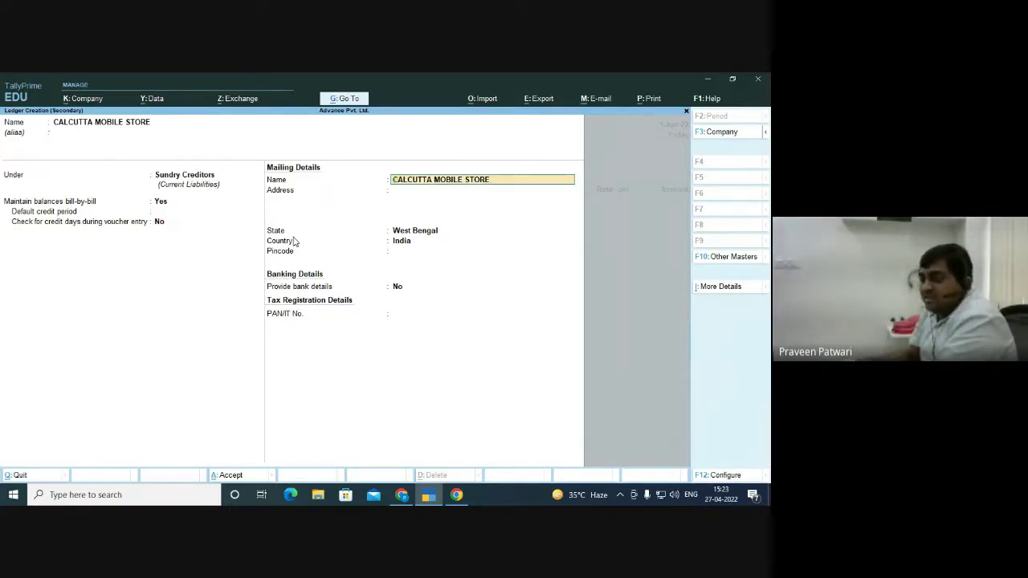
key(ctrl+a)
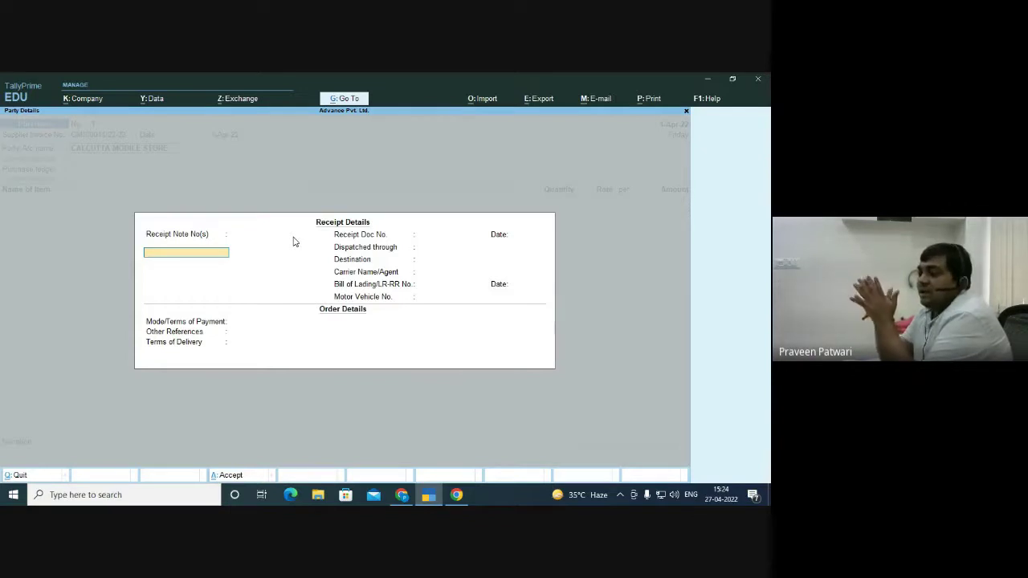
Accept the supplier's party details without receipt details, and create the purchase ledger PURCHASE A/C under Purchase Accounts without bank details
key(Escape)
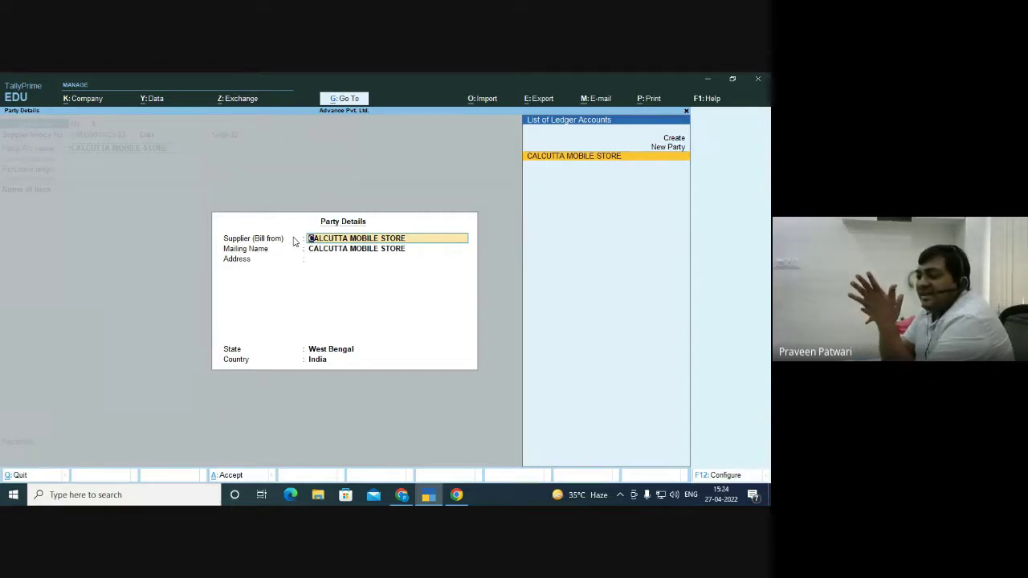
key(Return)
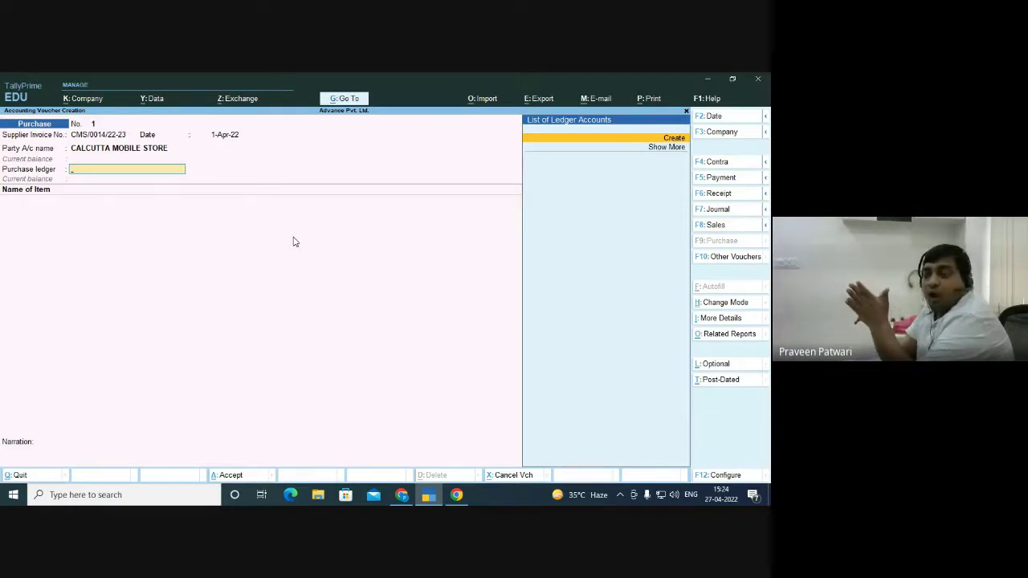
key(alt+c)
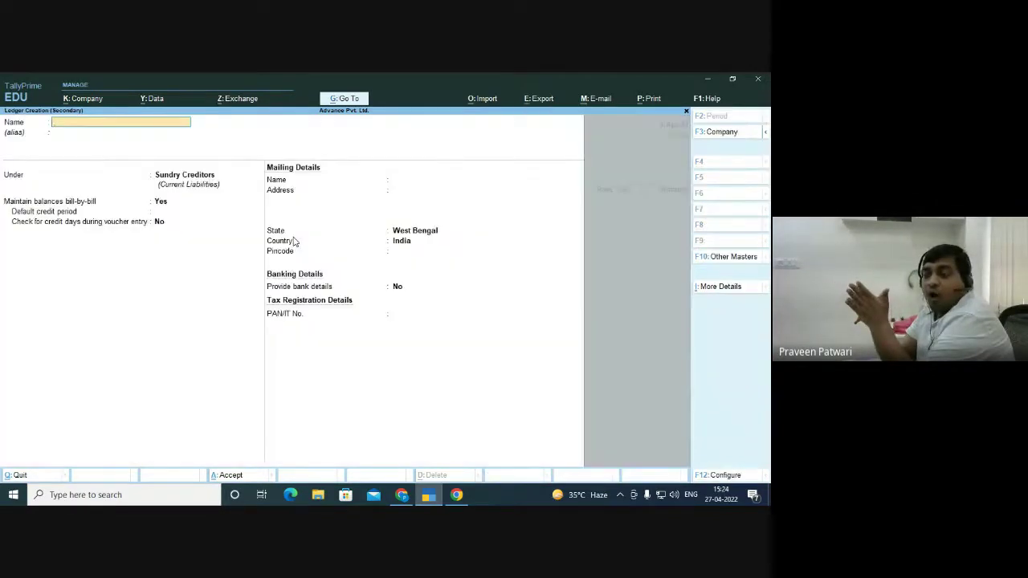
text(PURCHA)
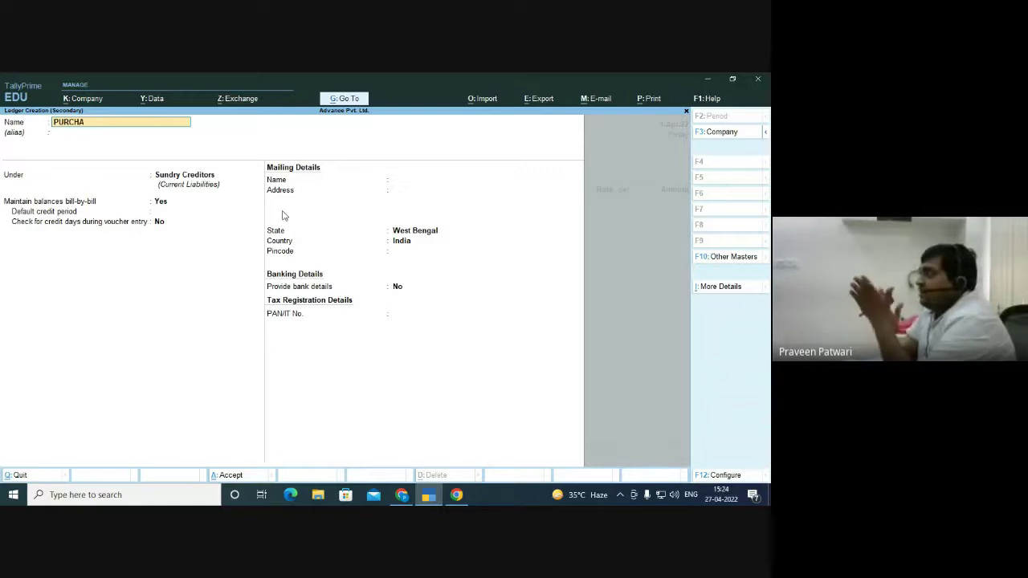
text(SE A)
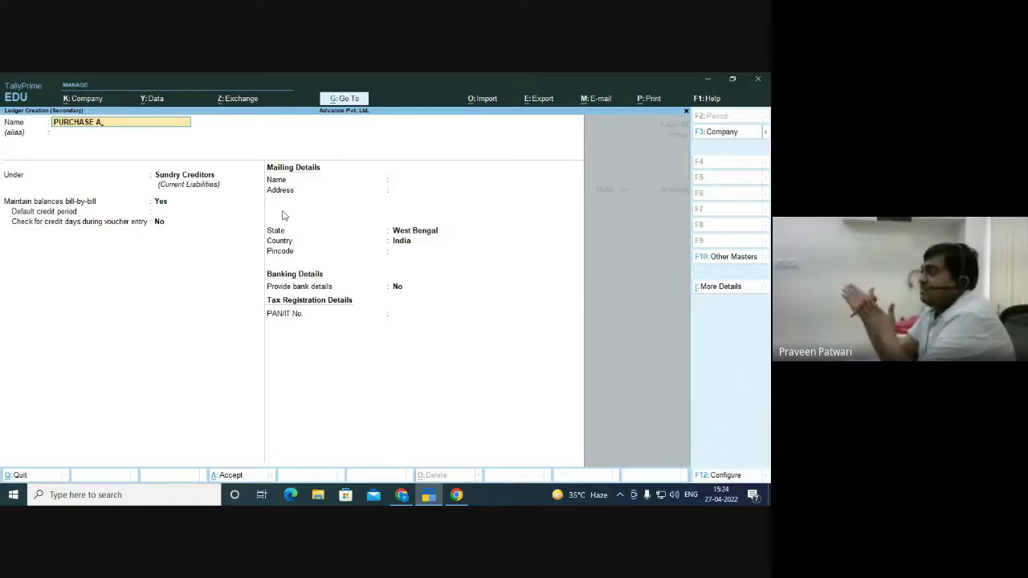
text(/C)
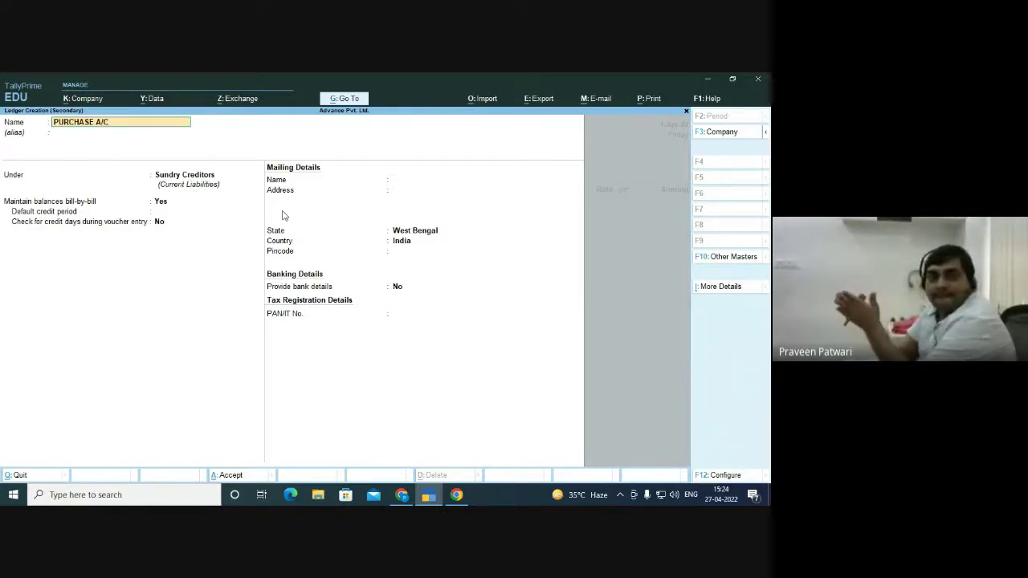
key(Return)
text(PUR)
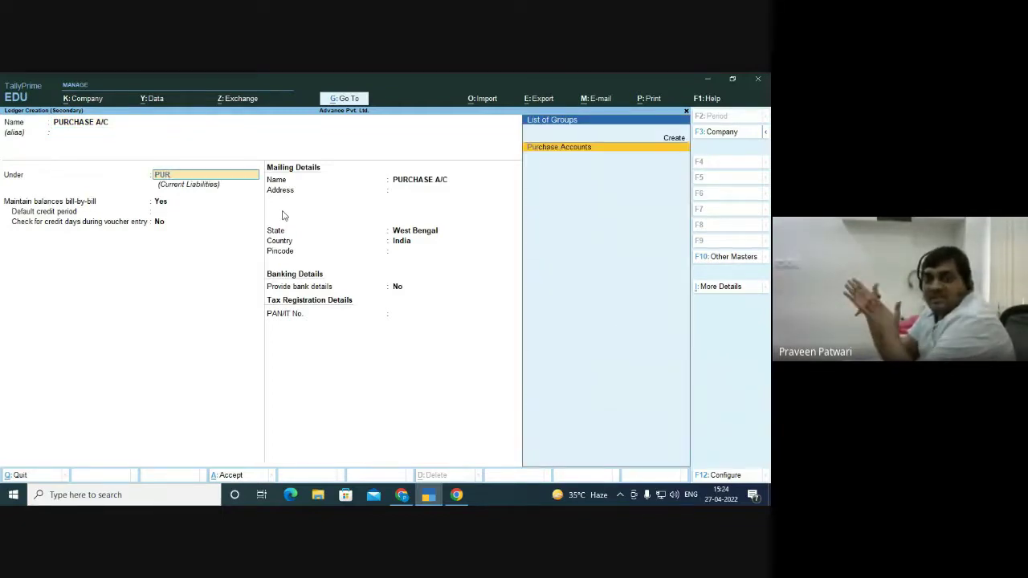
key(Return)
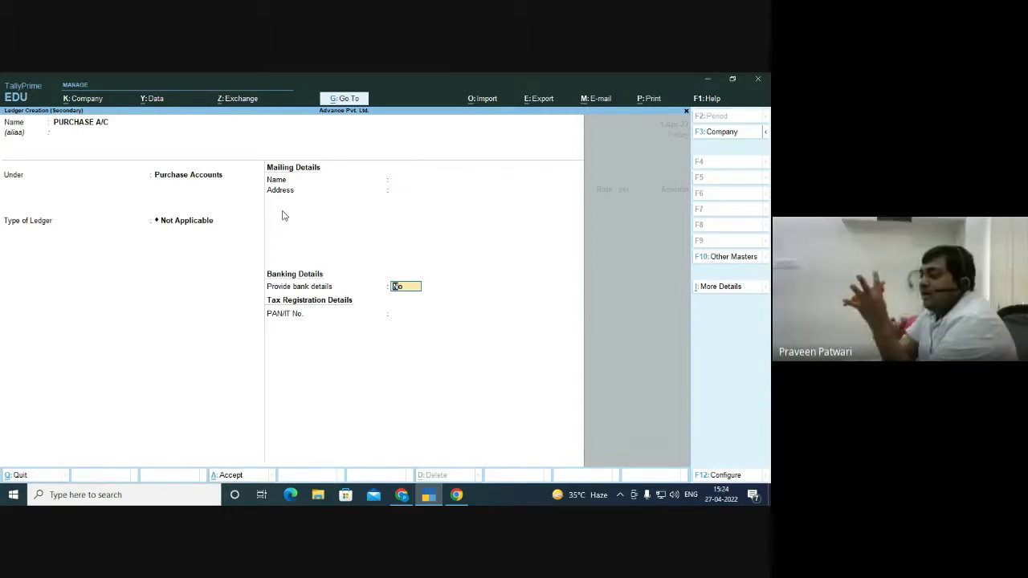
key(ctrl+a)
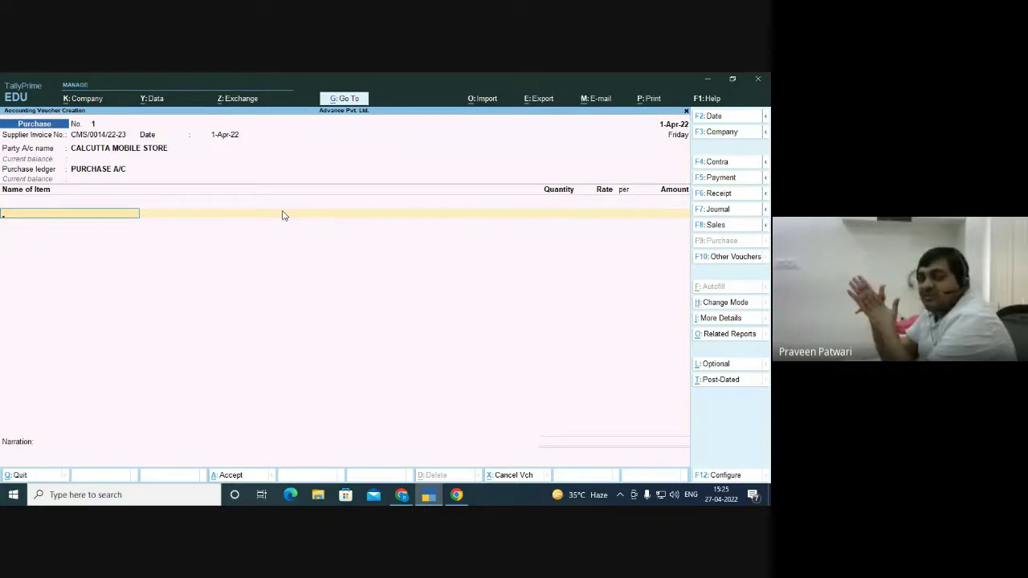
Start a new stock item for the purchase's first item line, named NOKIA MOBILE PHONE, without an alias
key(alt+c)
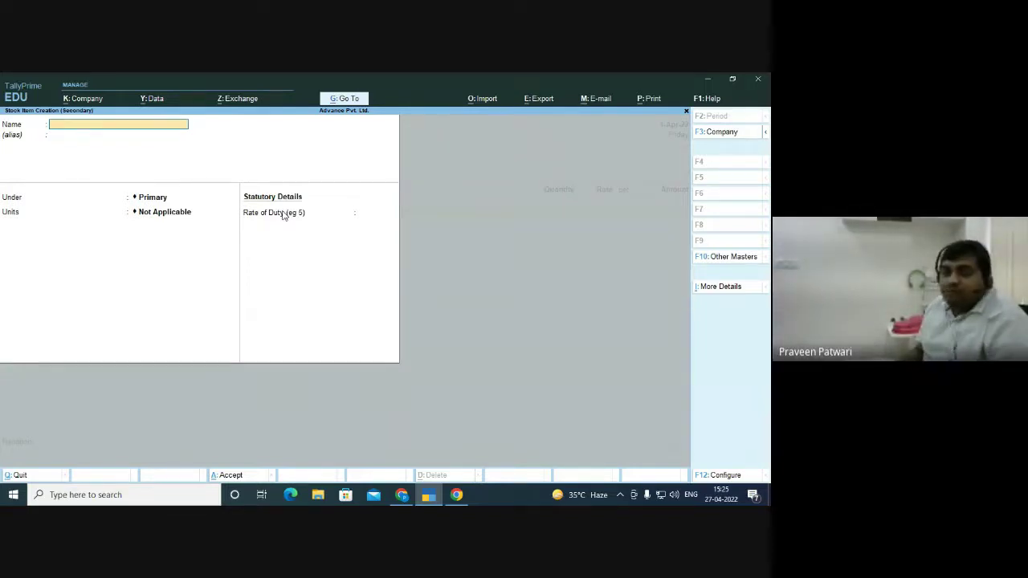
key(BackSpace)
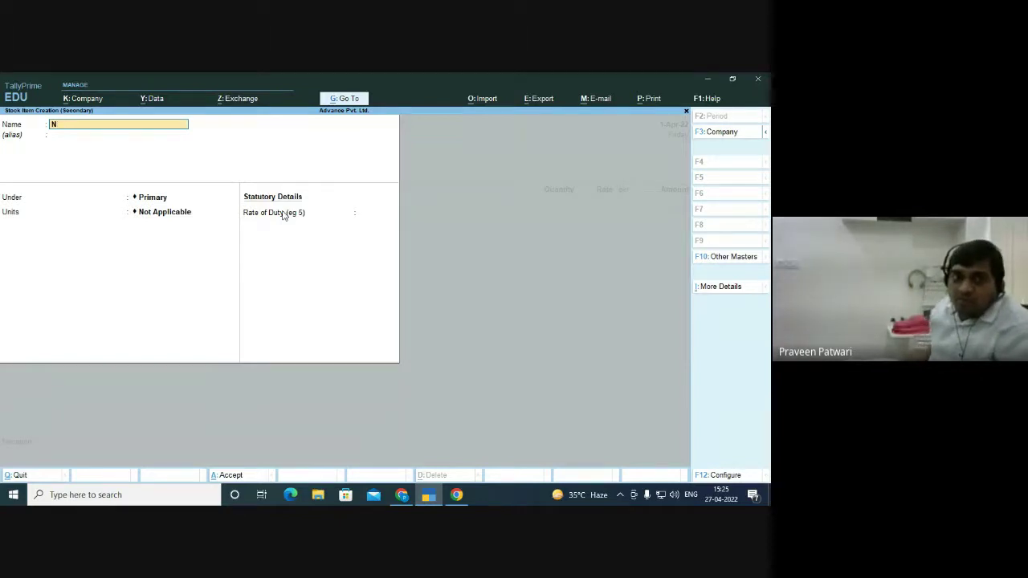
text(OKIA M)
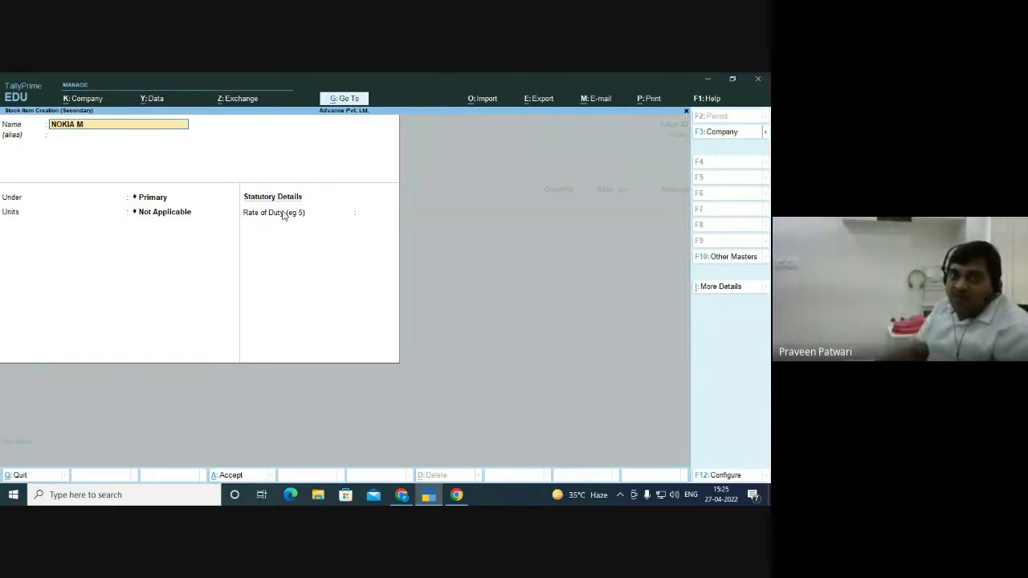
text(OBILE)
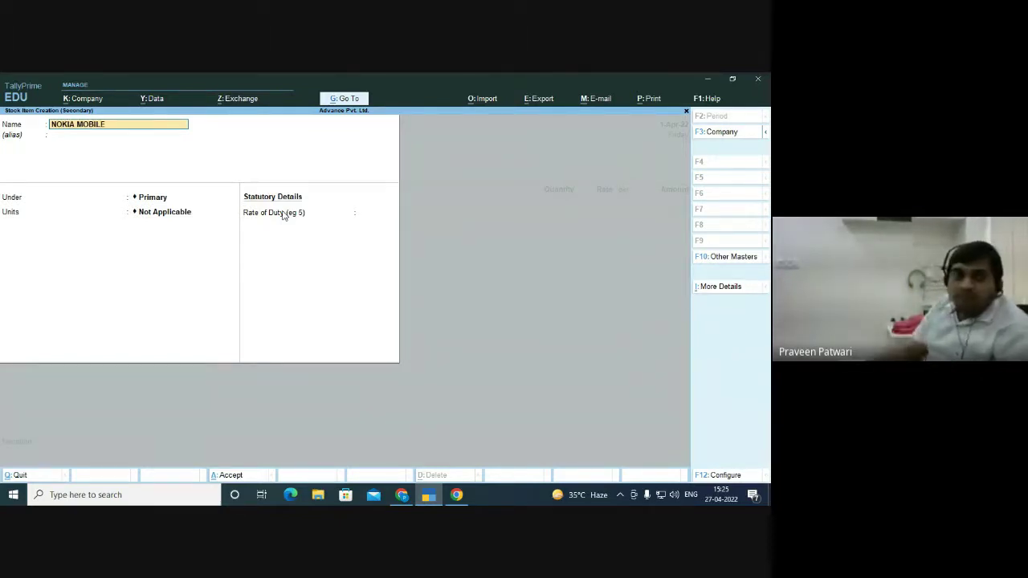
text( PHON)
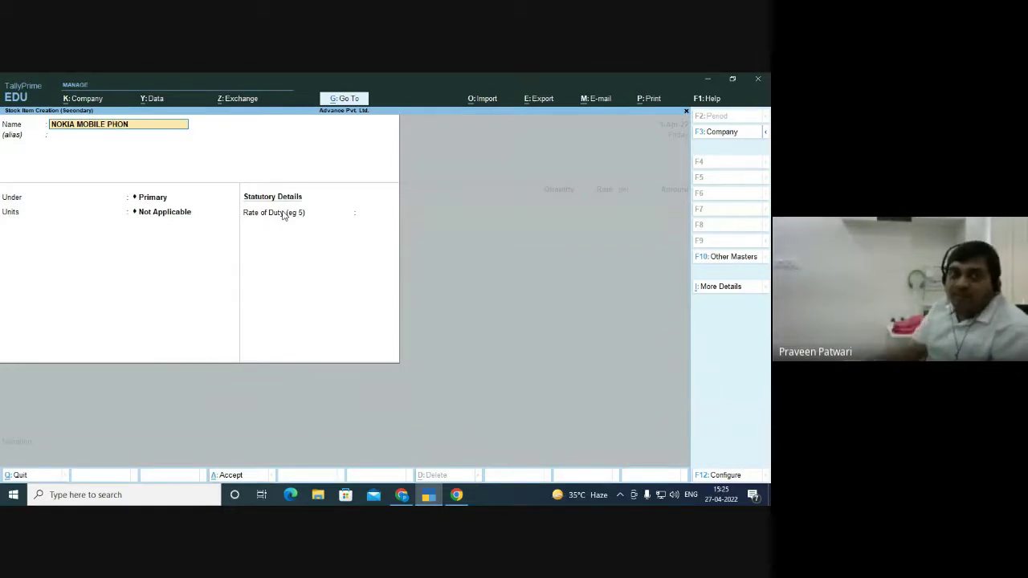
text(E)
key(Return)
key(Return)
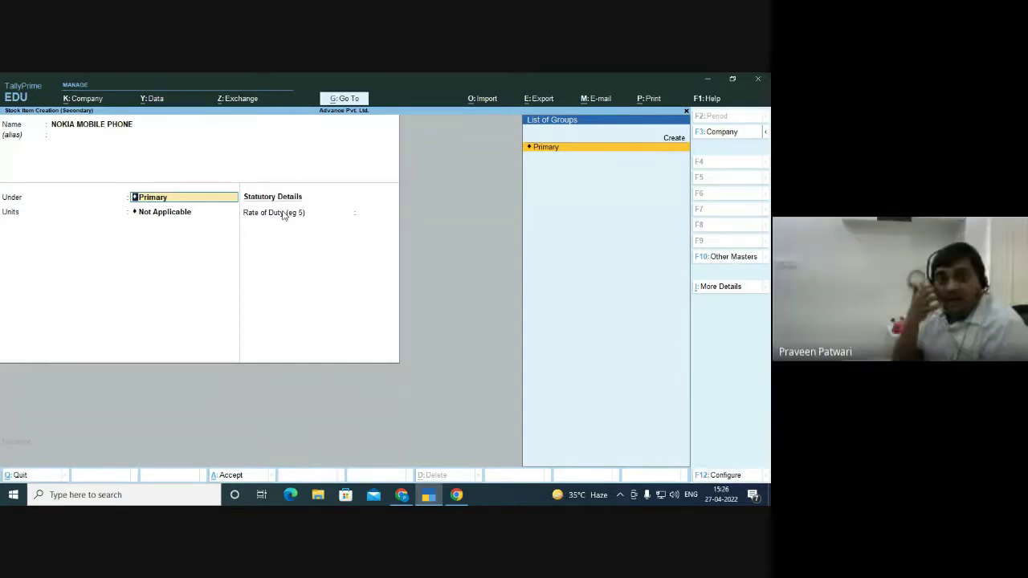
Create the stock group MOBILE PHONE under Primary, with item quantities not added, as the new stock item's group
key(alt+c)
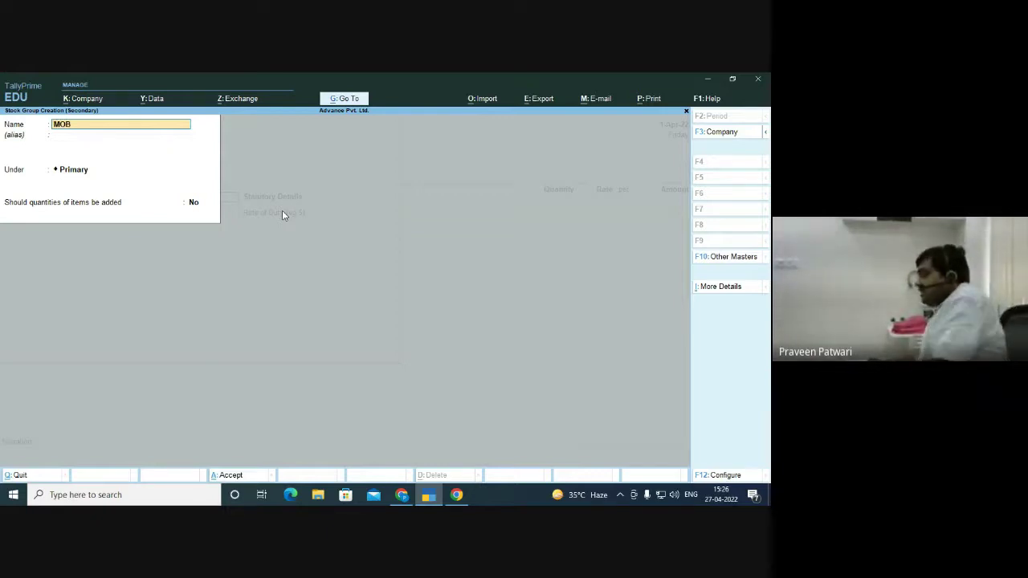
text(ILE PHO)
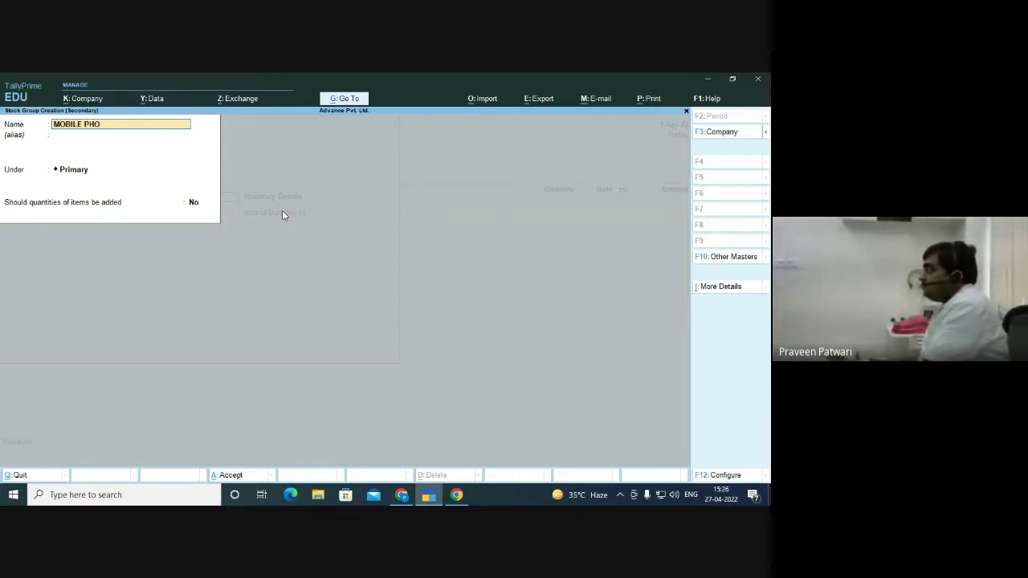
text(NE)
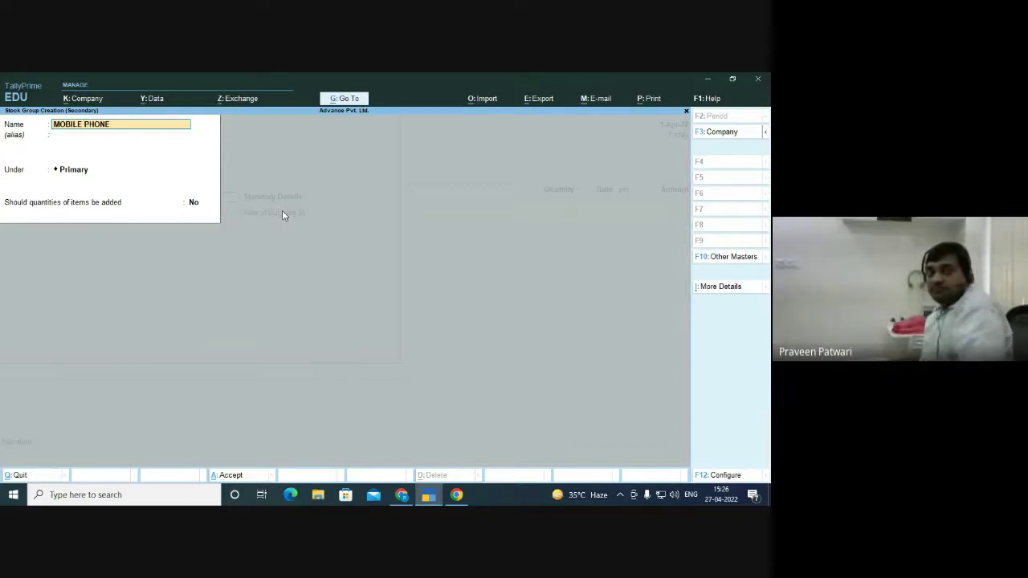
key(Return)
key(Return)
key(Return)
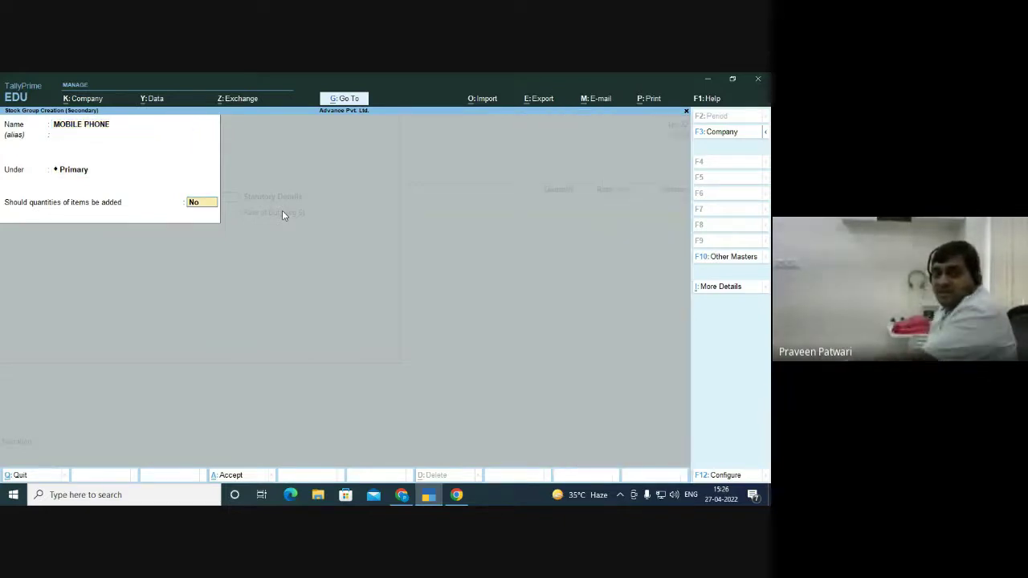
key(Return)
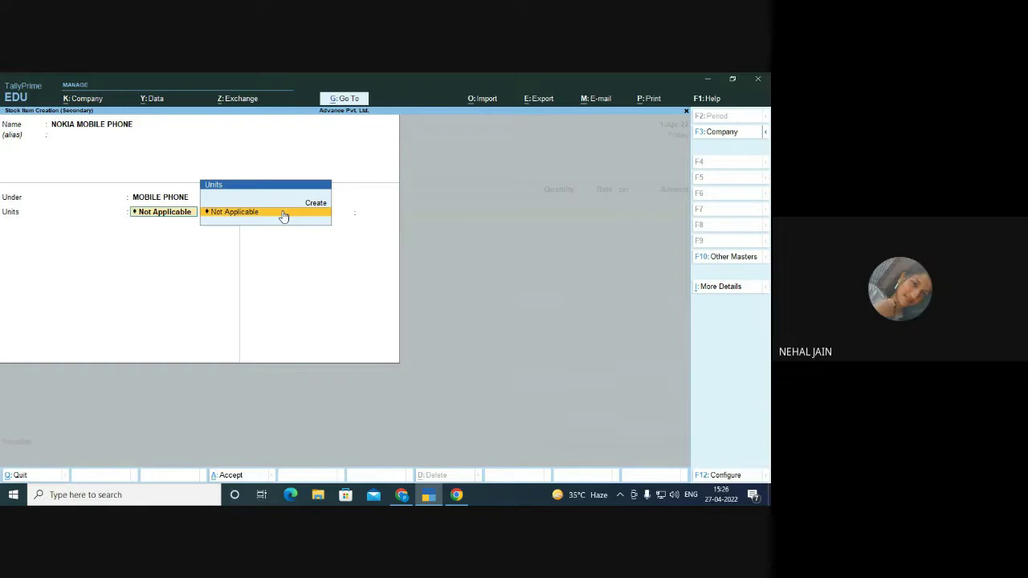
Create a simple unit with symbol PCS, formal name Pieces and 0 decimal places as the stock item's unit
text(C)
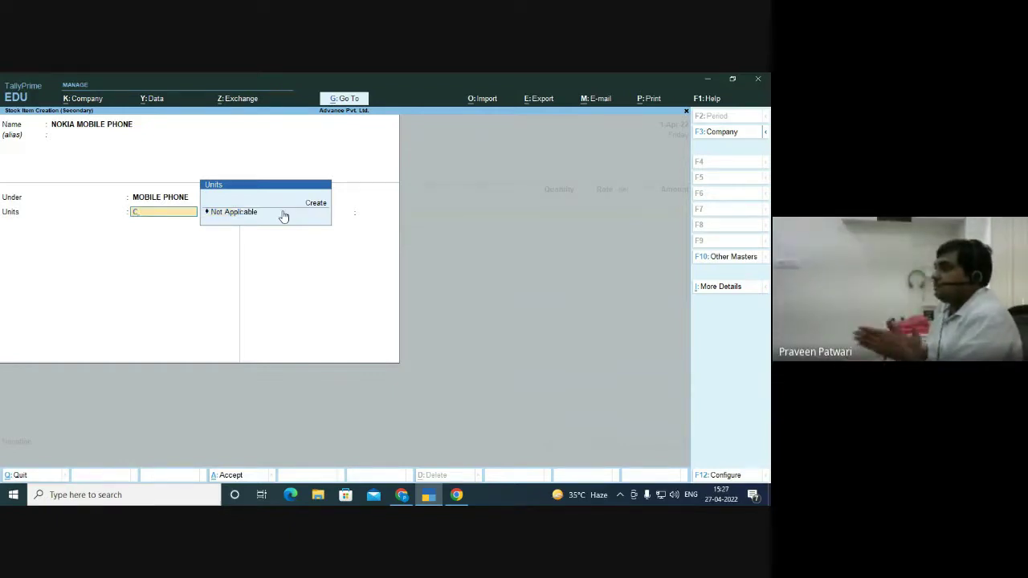
key(Up)
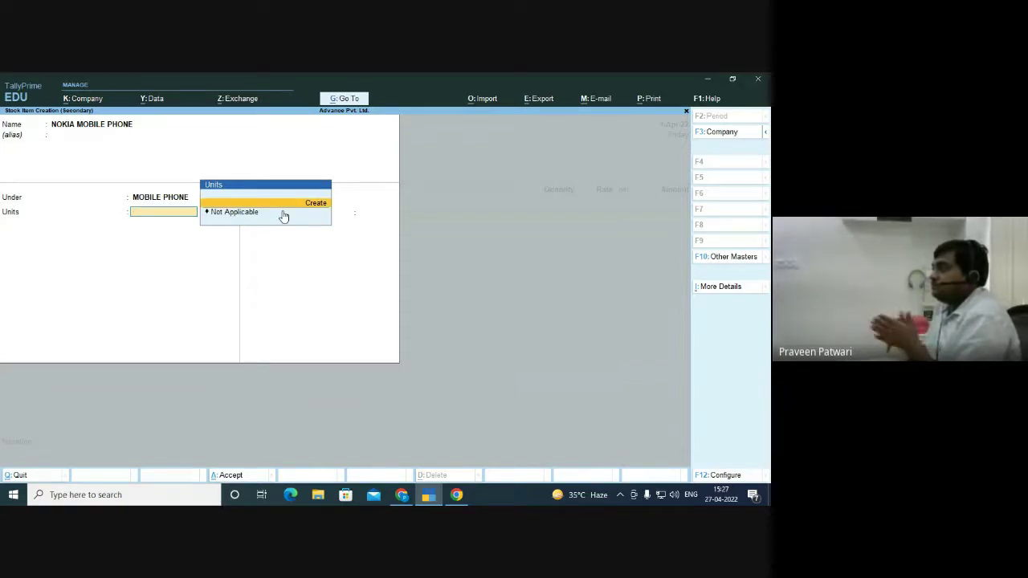
key(Return)
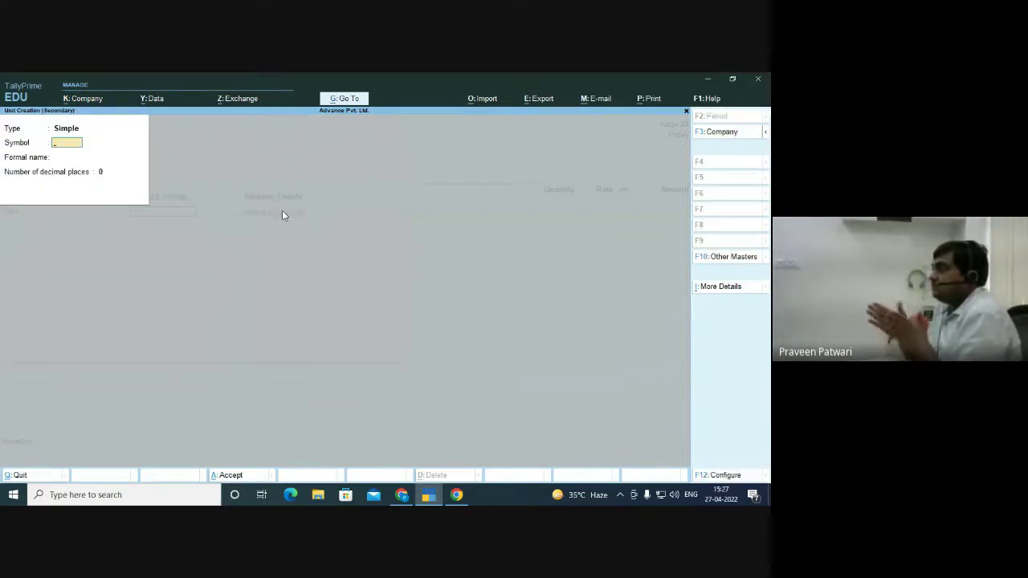
text(pc)
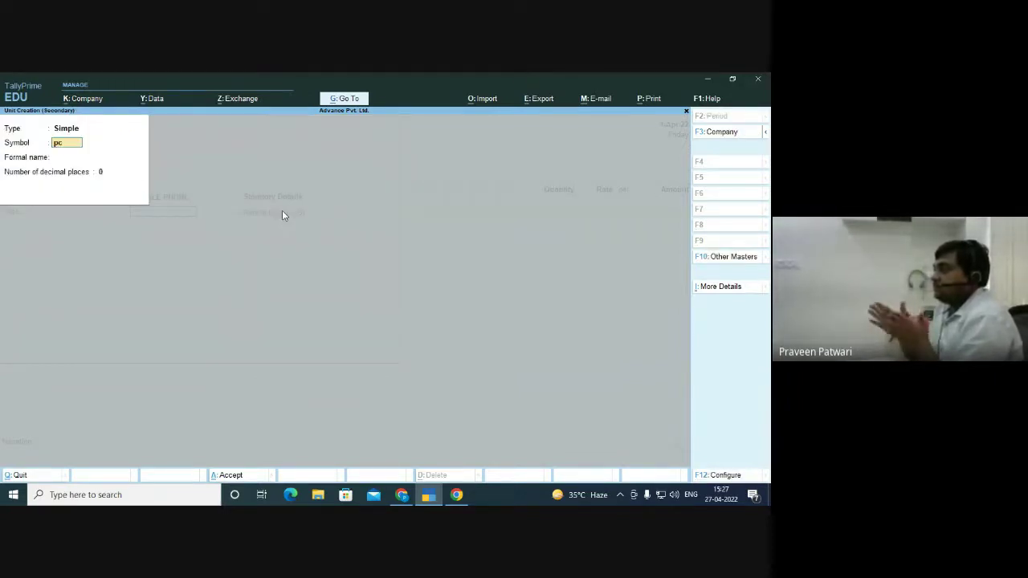
text(s)
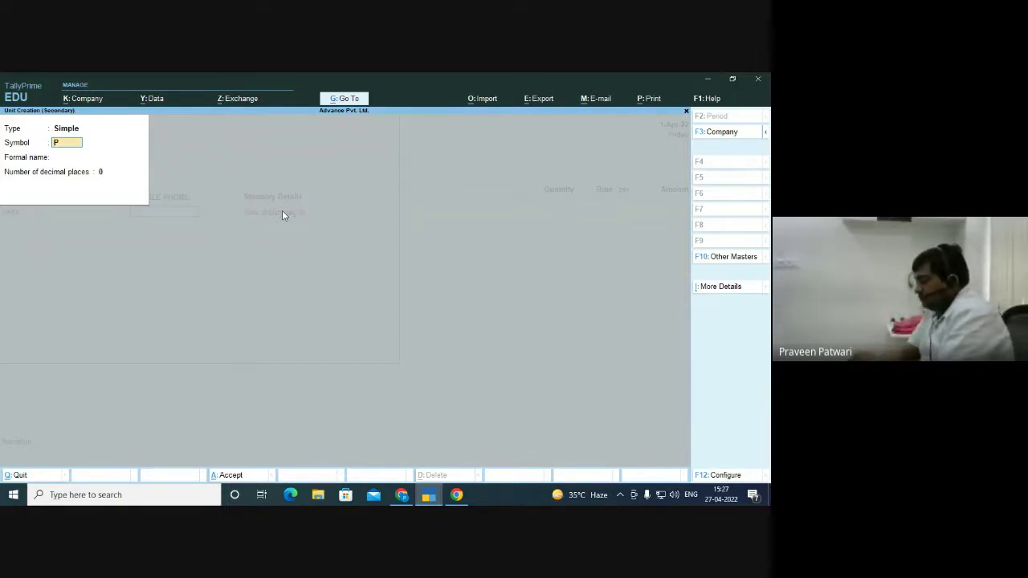
key(Return)
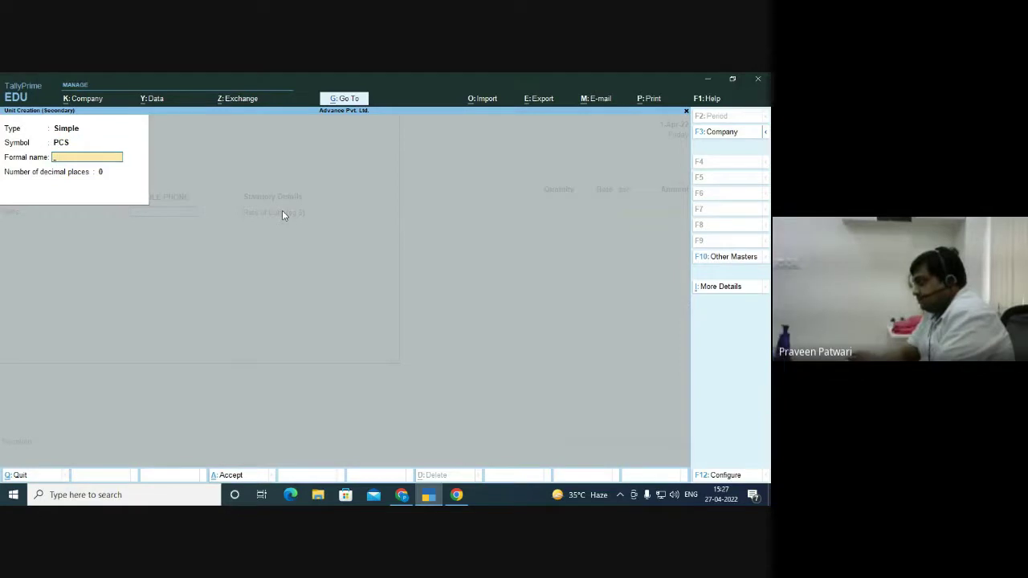
text(Pieces)
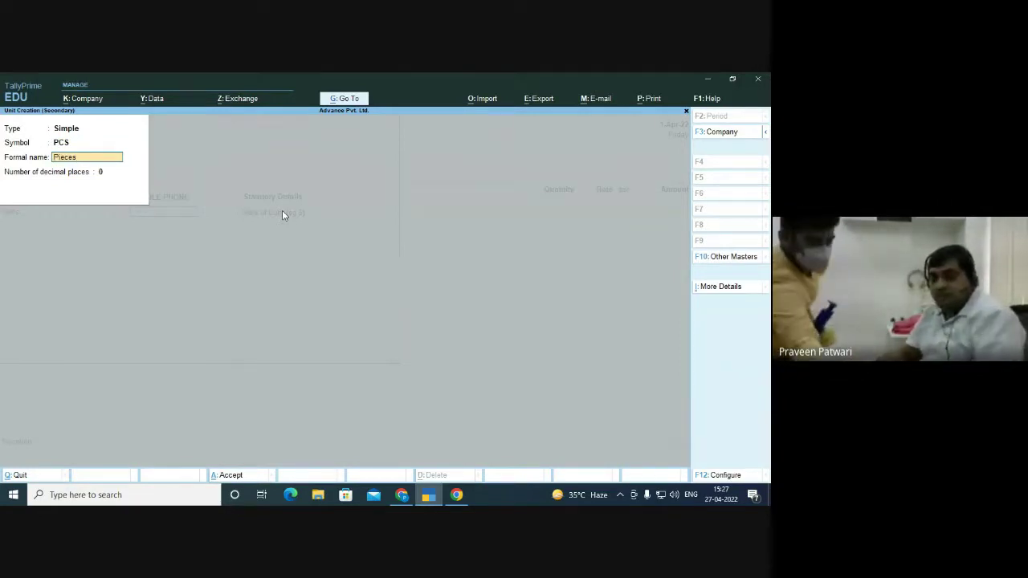
key(Return)
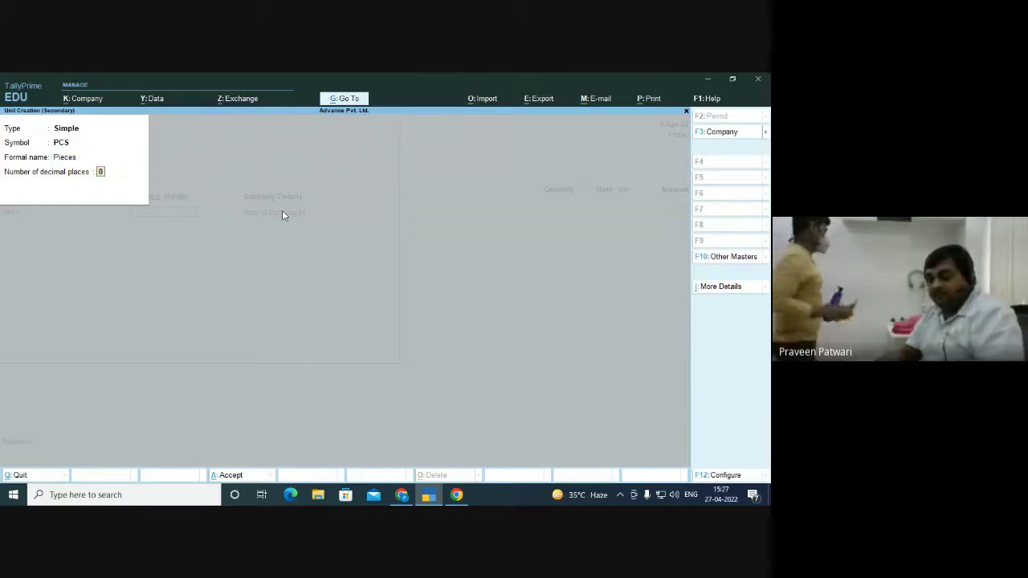
key(Return)
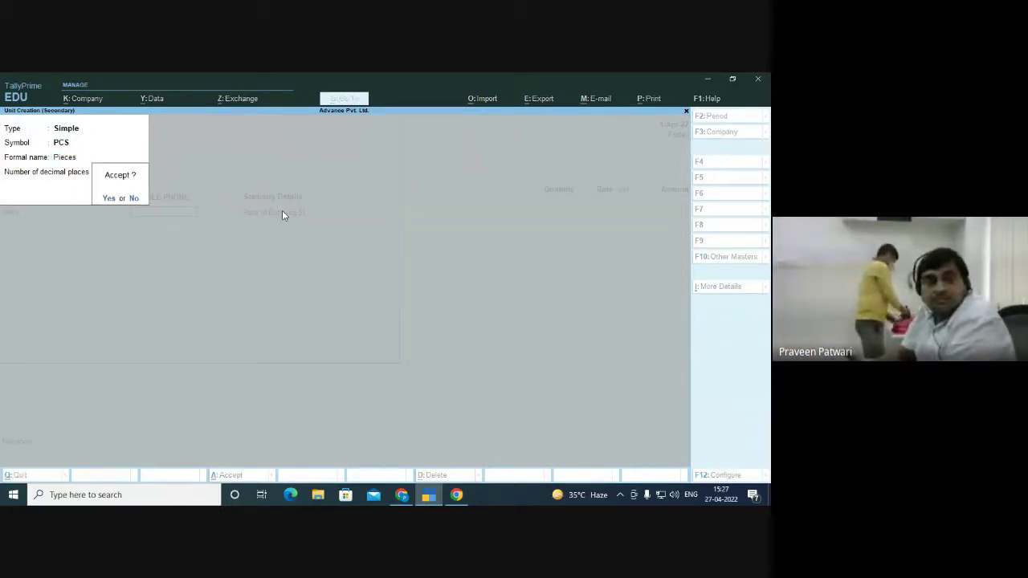
key(Return)
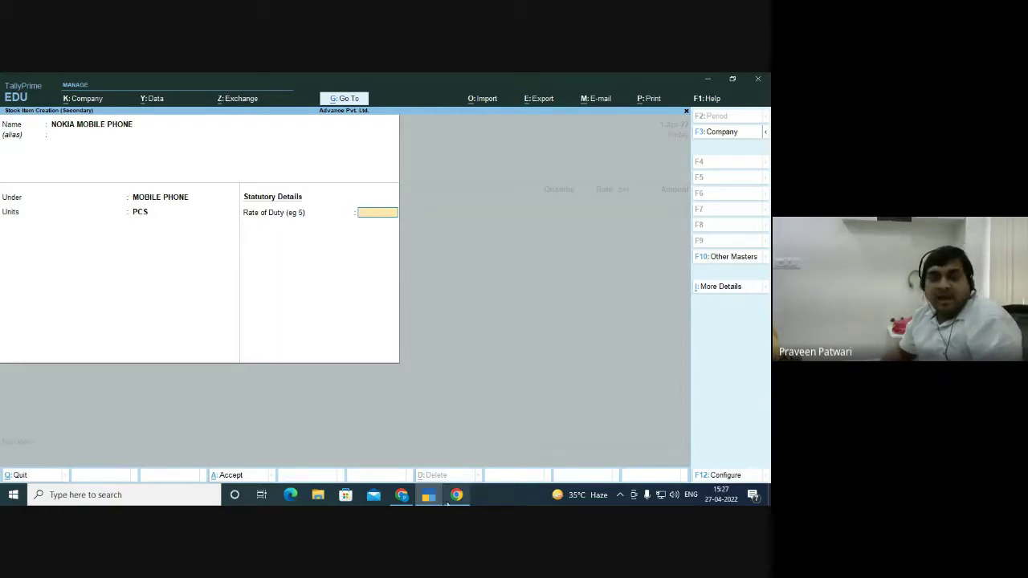
Switch to the Google Meet call in Chrome to check the meeting, and return to TallyPrime
click(401, 498)
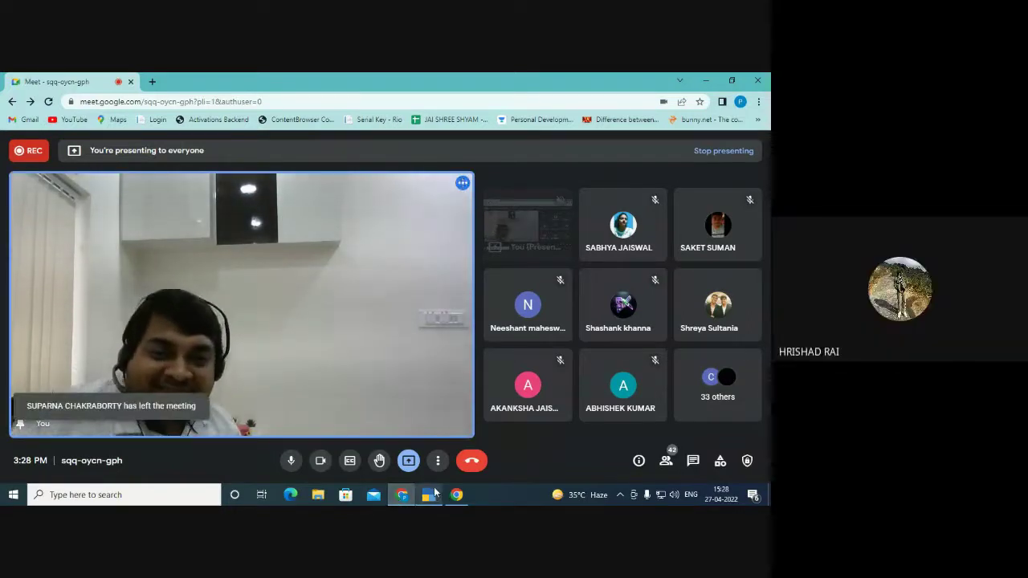
click(432, 494)
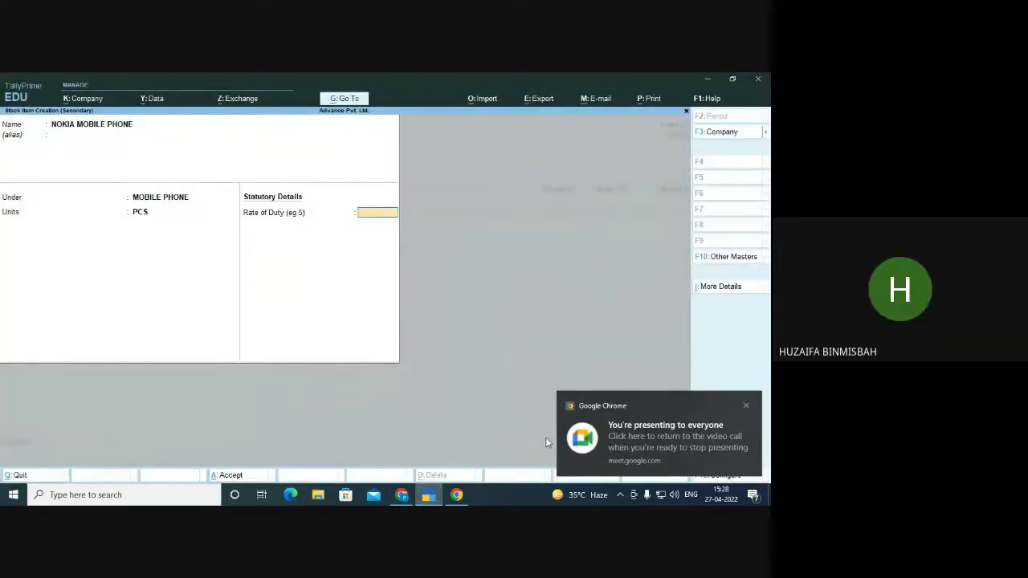
Save the new stock item without a rate of duty and enter 10 PCS at a rate of 15000 on its purchase line
key(ctrl+a)
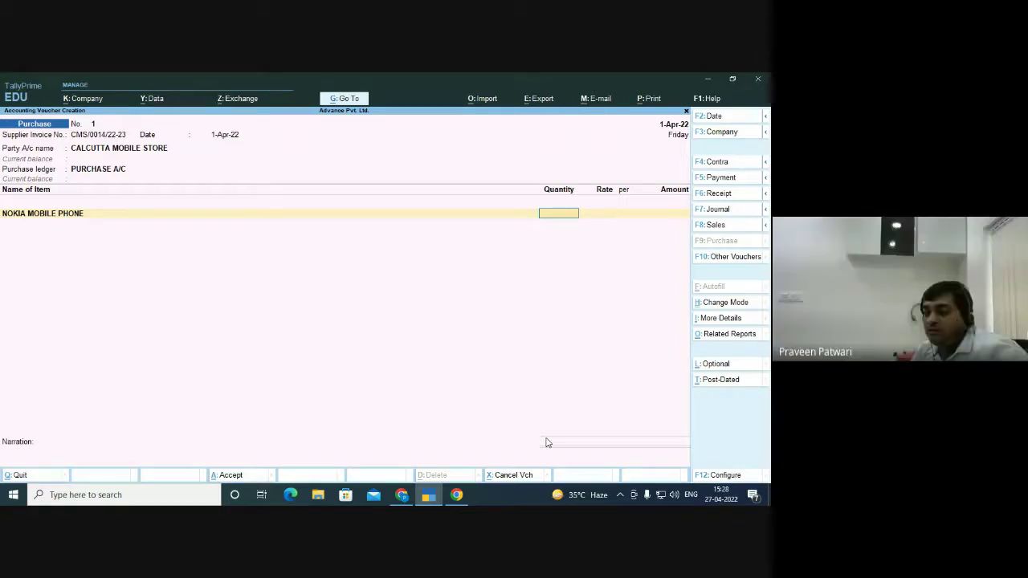
key(Return)
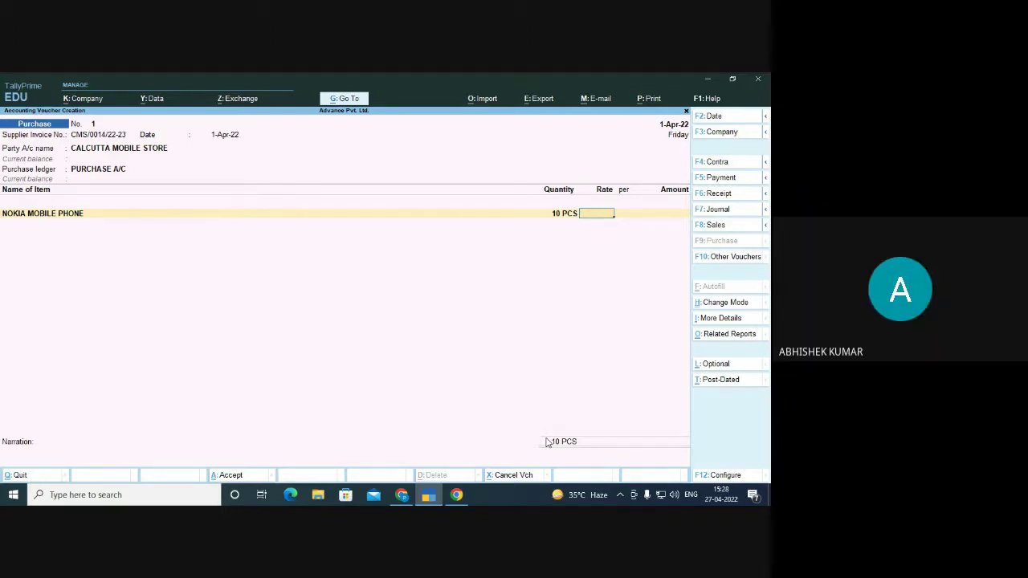
text(5000)
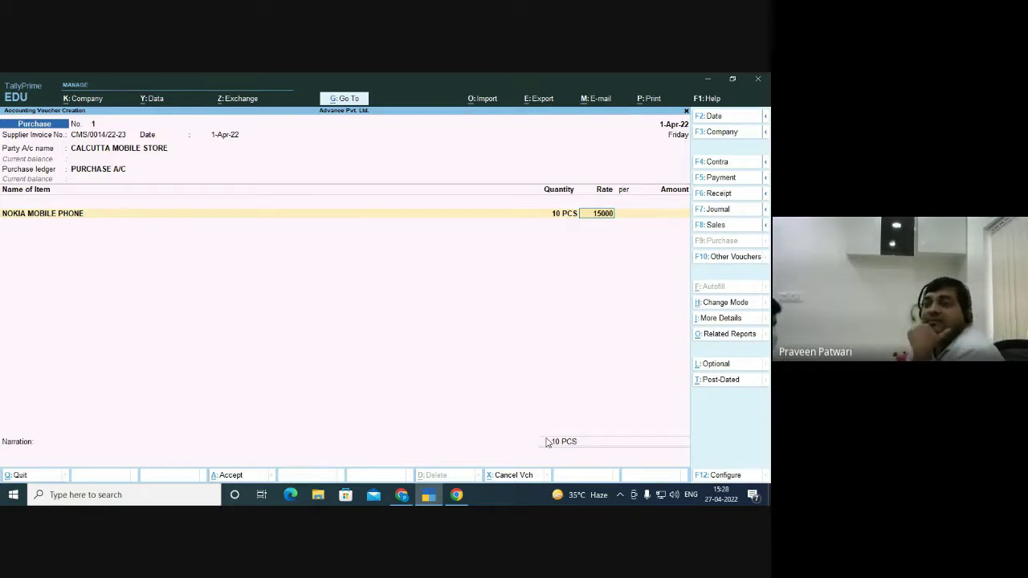
key(Return)
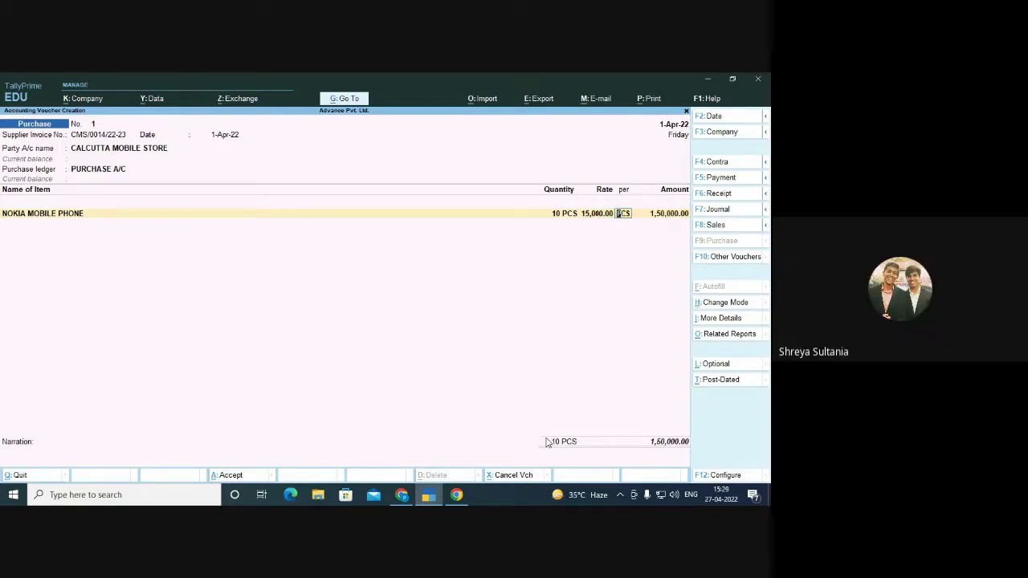
key(Return)
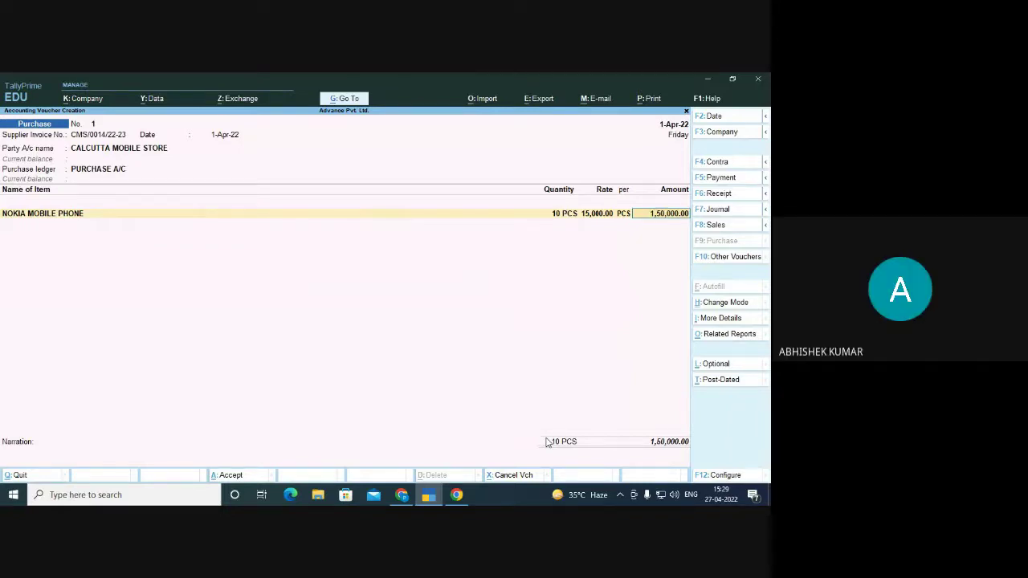
key(Return)
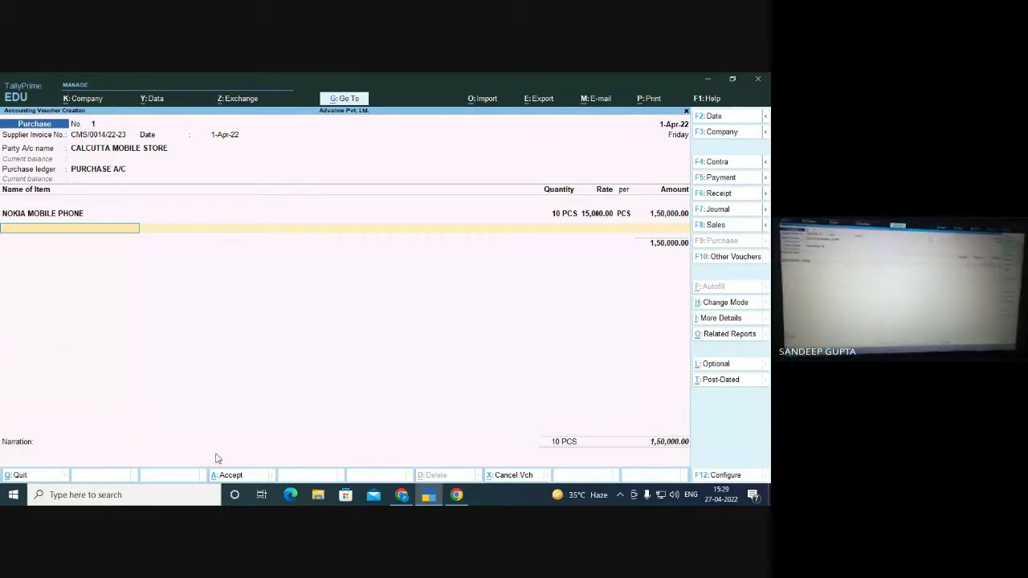
Switch to the Google Meet call in Chrome and pin the video of the participant filming a Tally screen to examine it
mouse_move(404, 499)
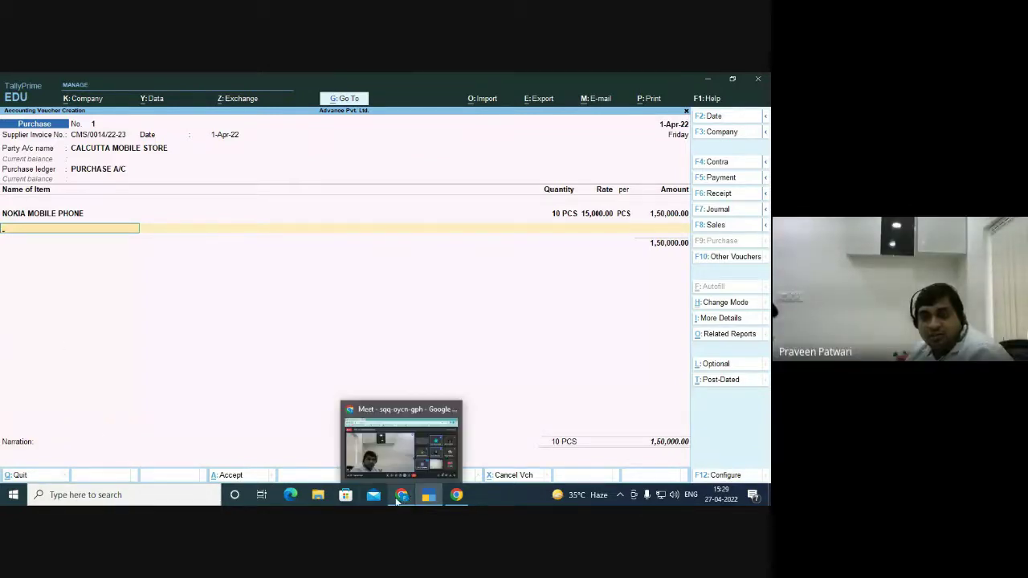
click(404, 435)
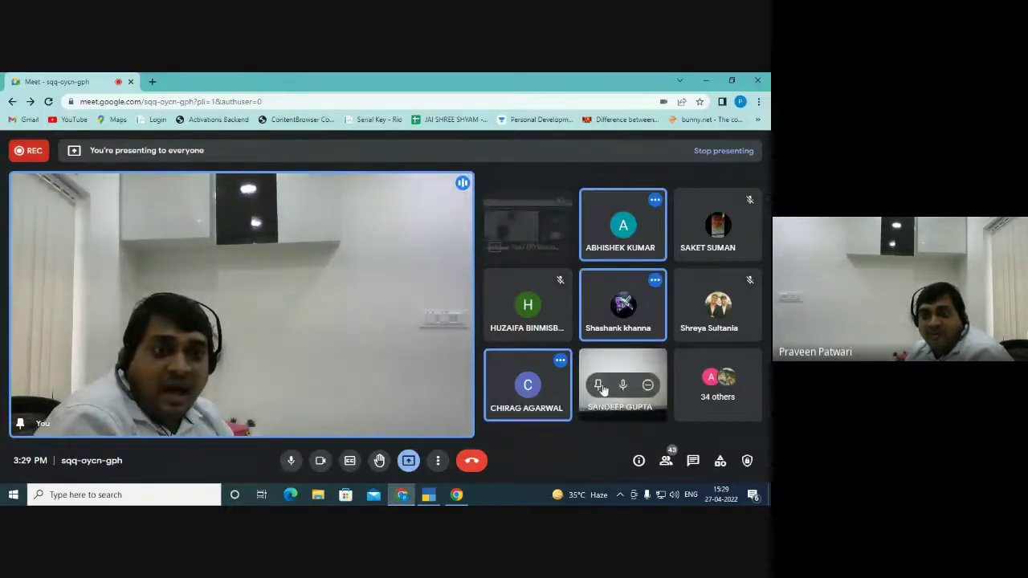
click(600, 385)
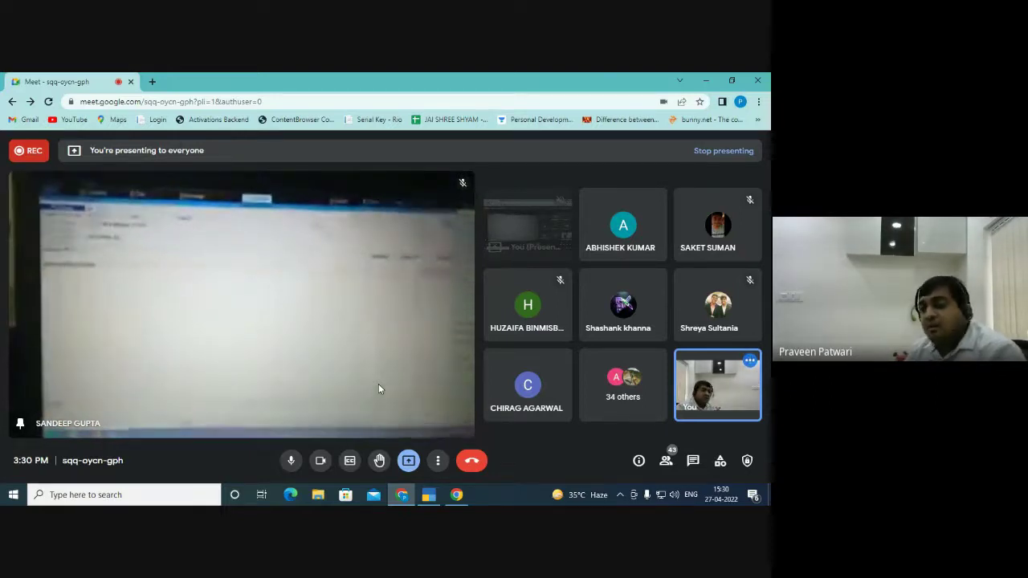
right_click(4, 81)
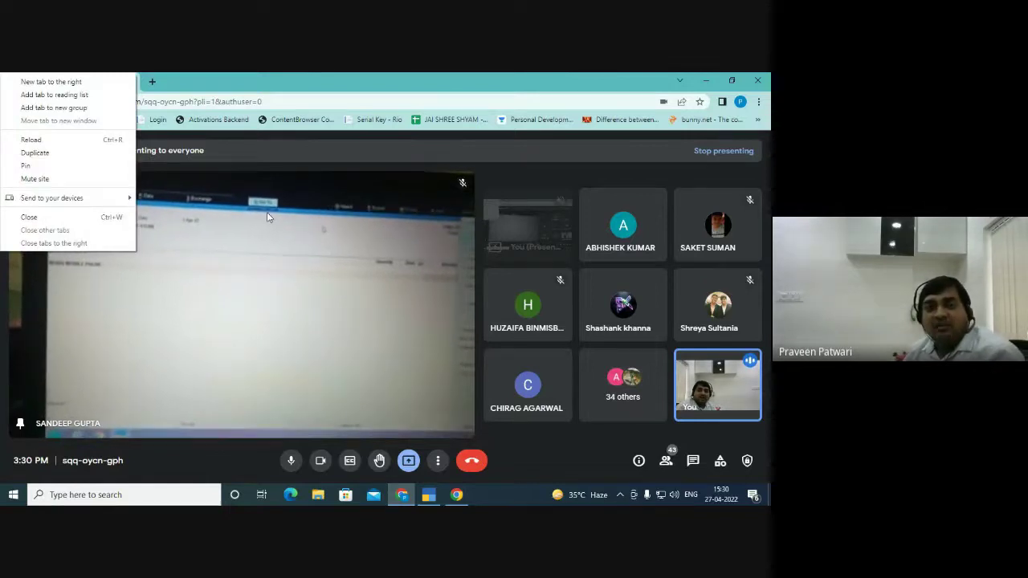
click(265, 74)
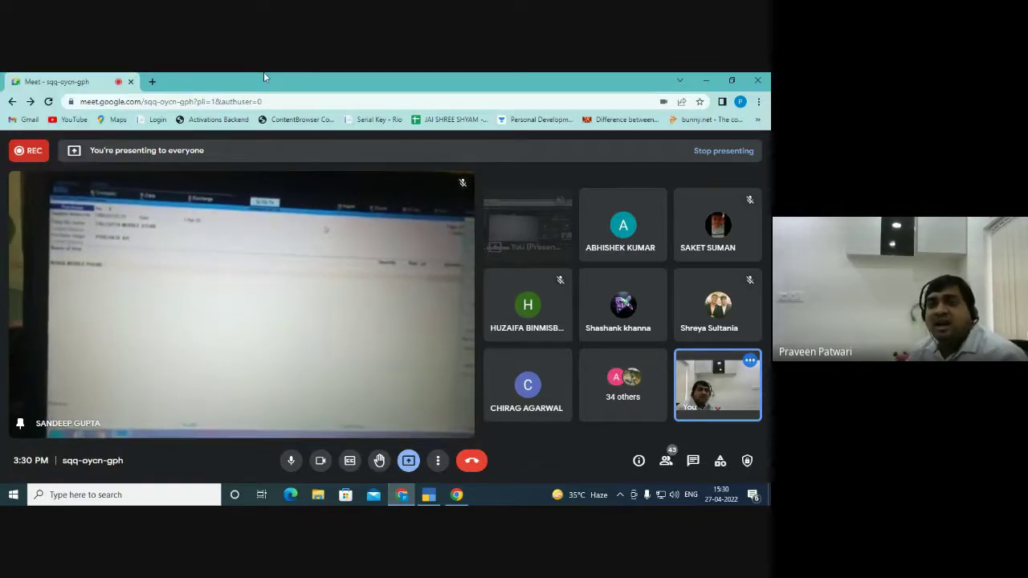
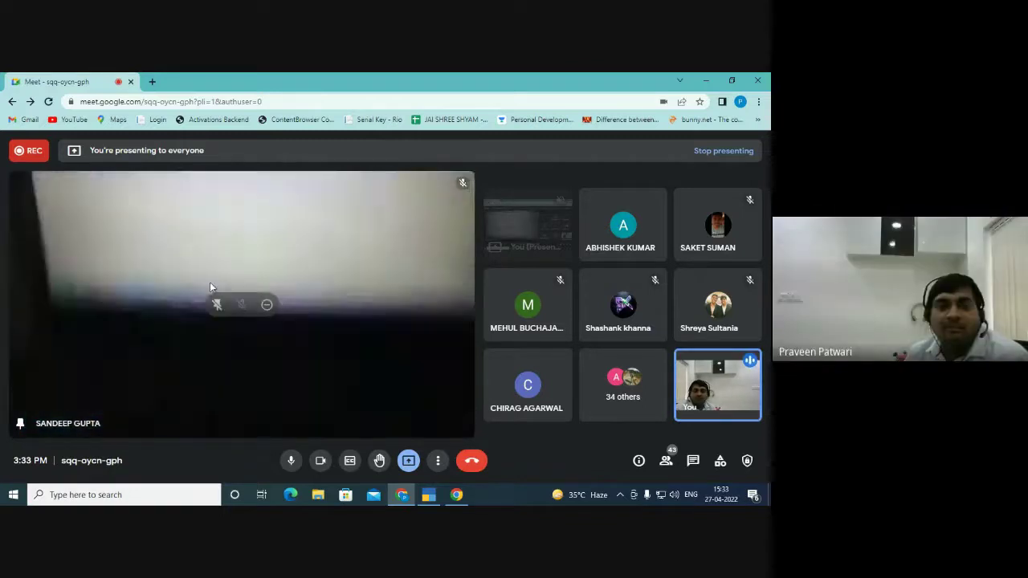
Unpin the first participant, pin the second participant's tile to examine the Tally screen being filmed, and unpin it
click(217, 305)
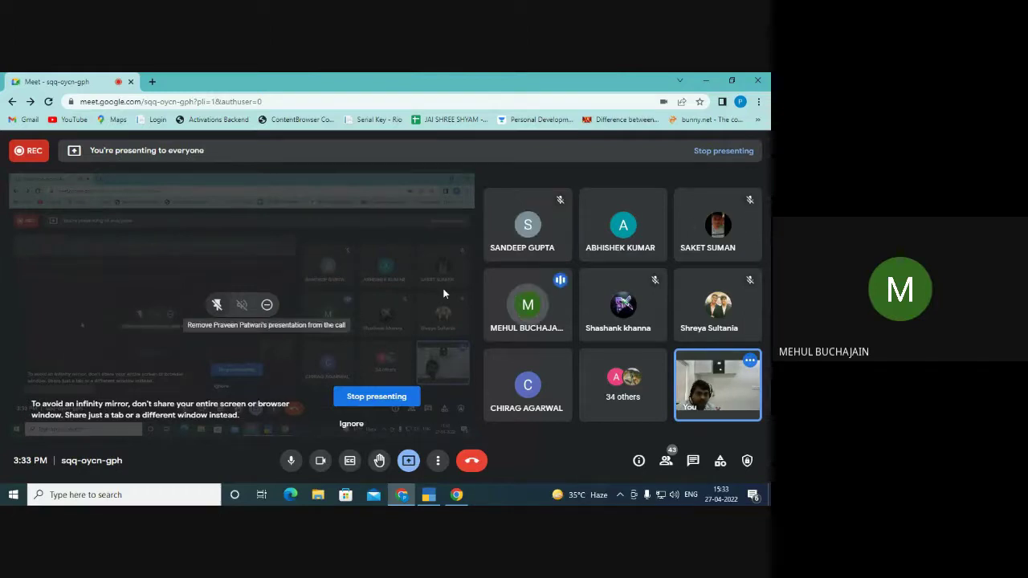
click(503, 305)
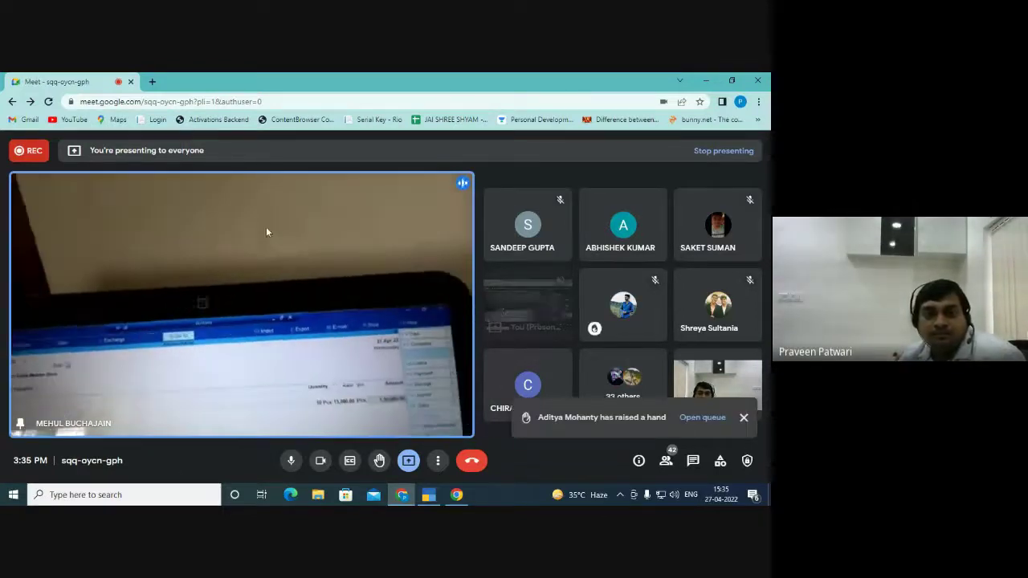
mouse_move(202, 272)
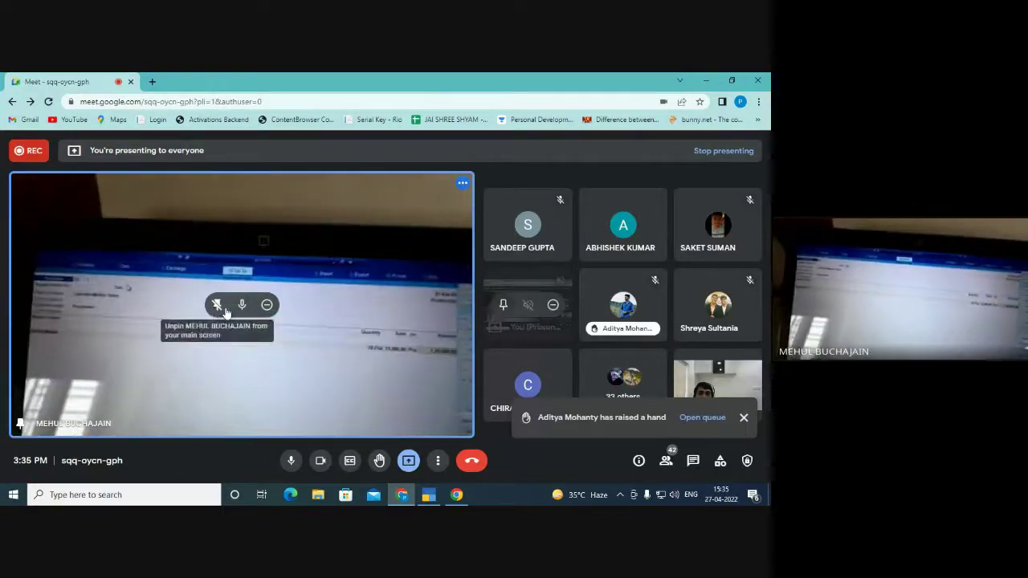
click(216, 307)
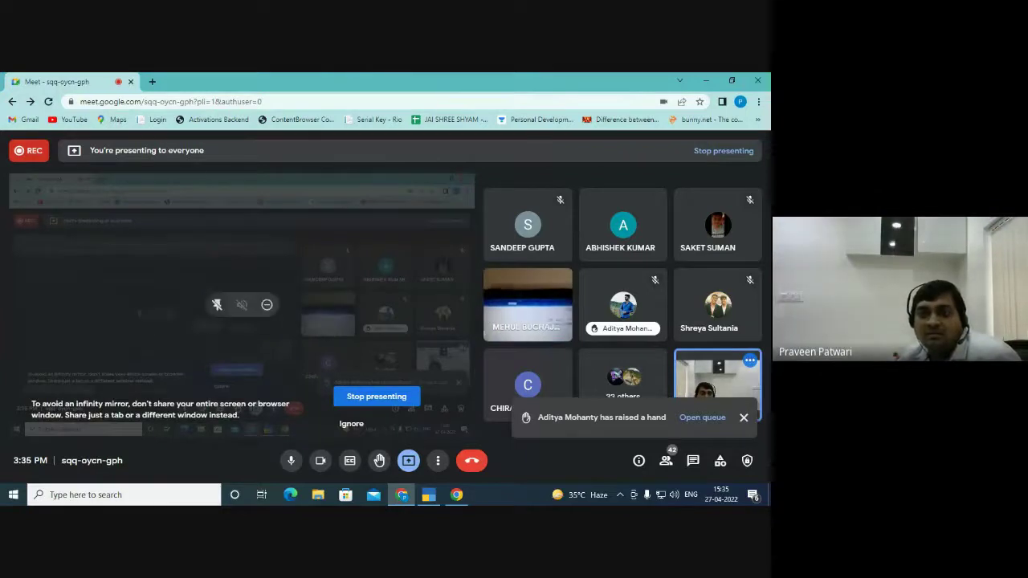
Pin the participant with the raised hand to examine their Tally screen, unpin them, and return to TallyPrime, dismissing the presenting notification
mouse_move(532, 240)
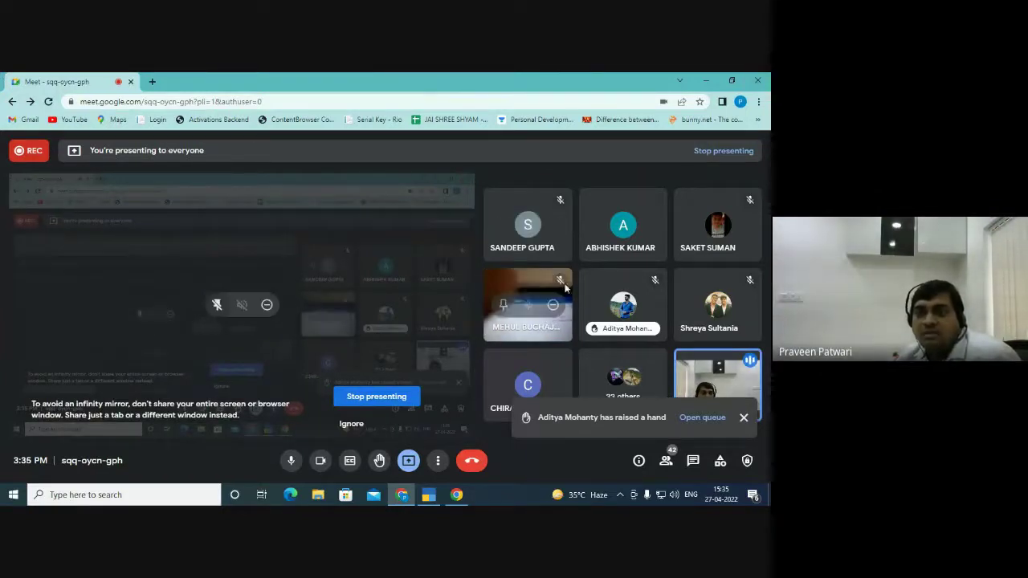
mouse_move(590, 291)
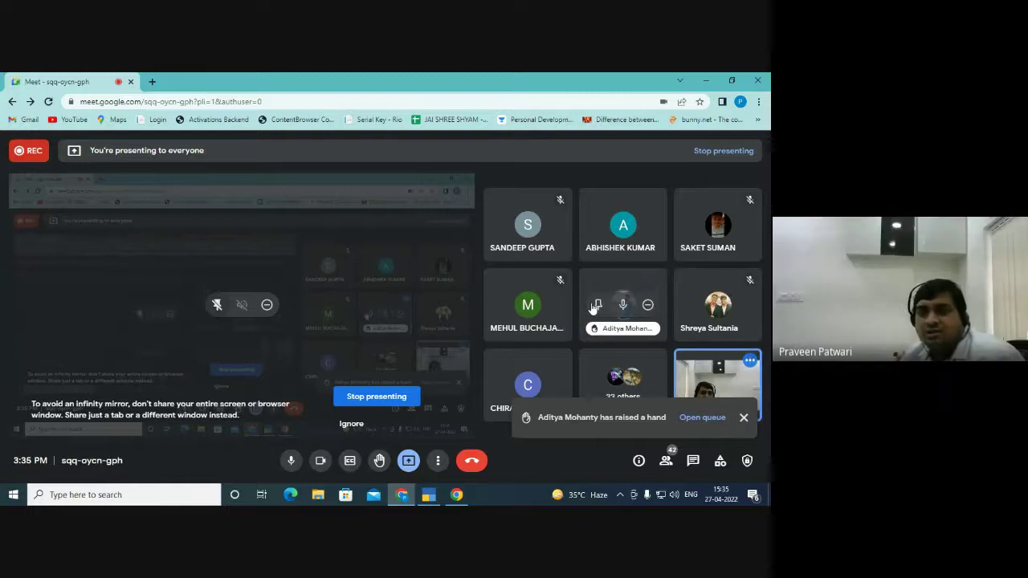
click(598, 305)
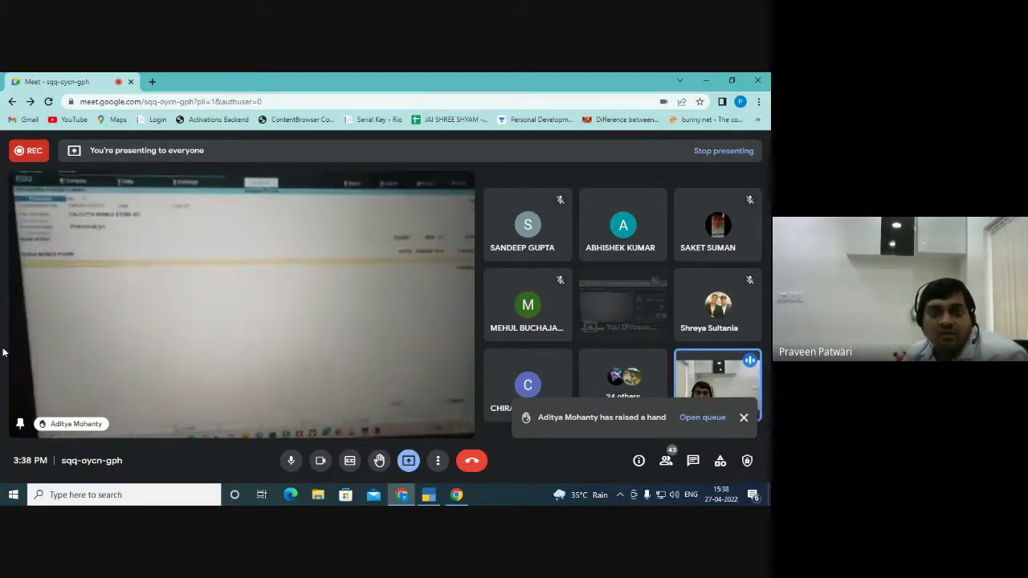
click(217, 304)
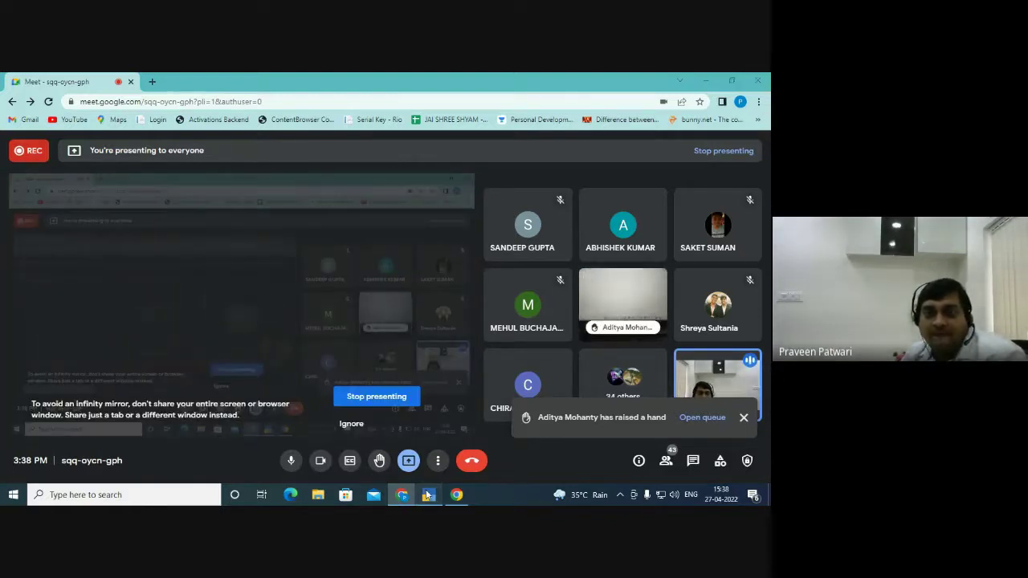
key(alt+Tab)
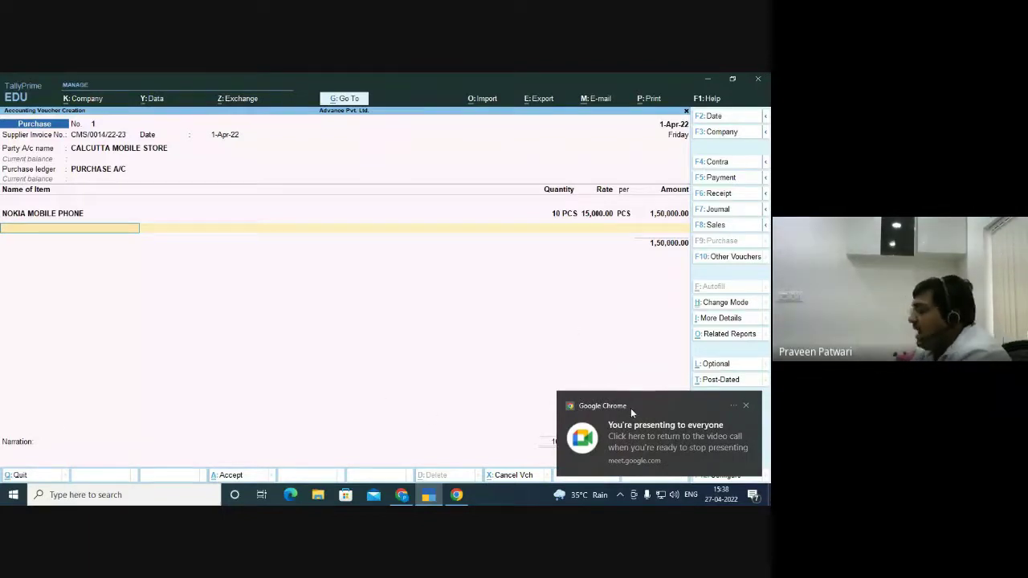
click(746, 406)
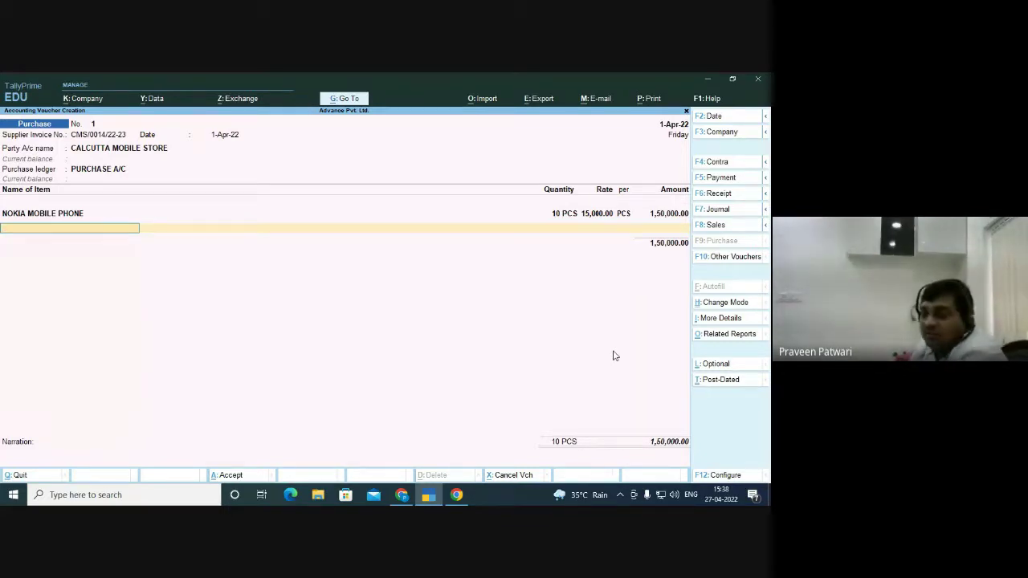
End the purchase's item list and allocate the full 1,50,000.00 Cr as a New Ref under the supplier invoice number, without a due date
key(Return)
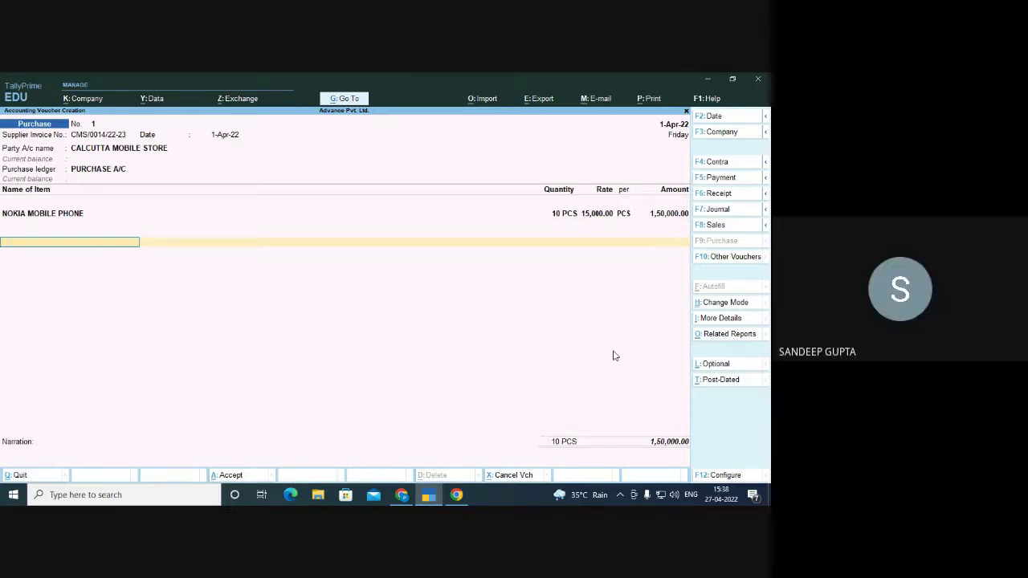
key(Return)
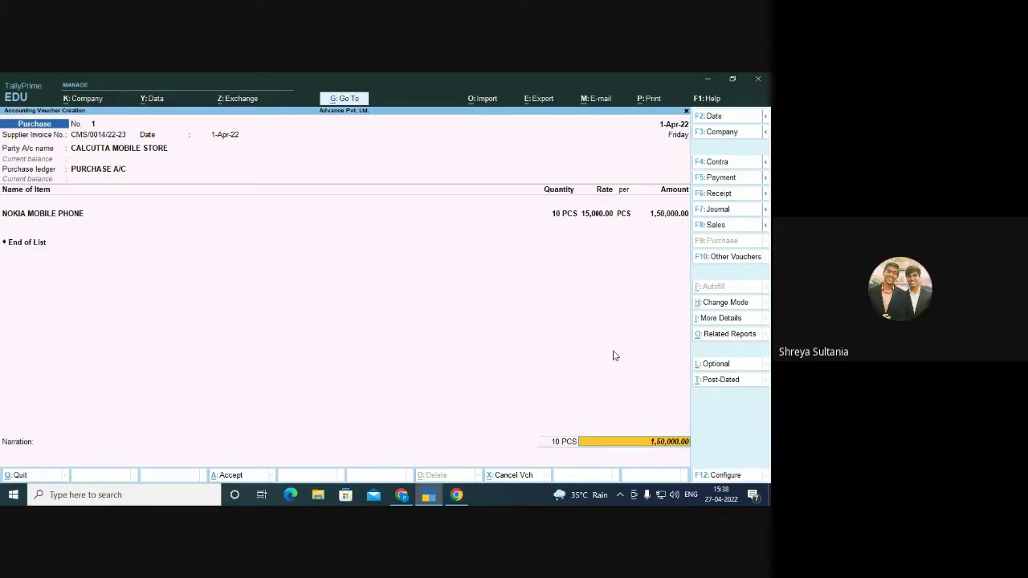
key(Return)
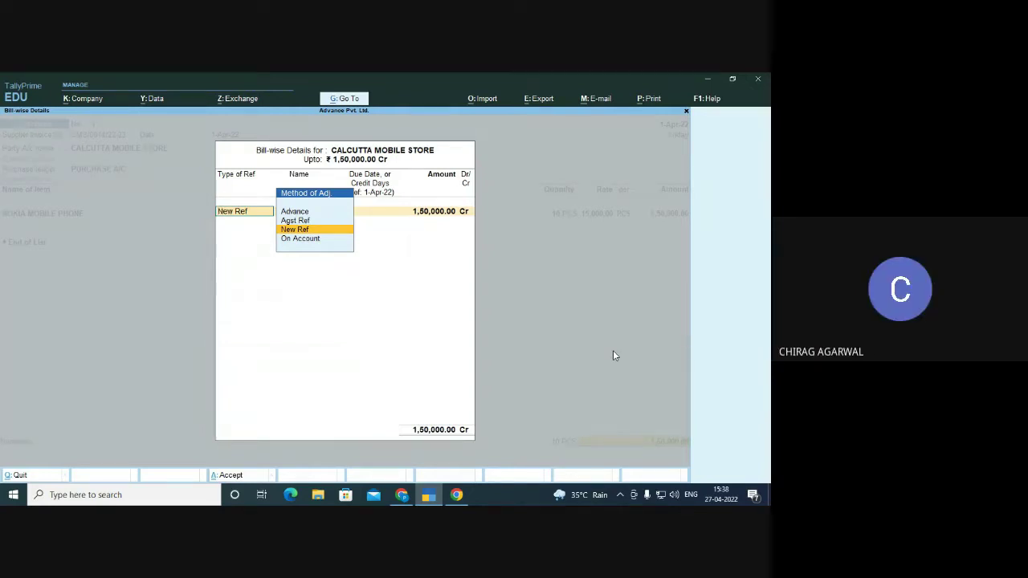
key(Return)
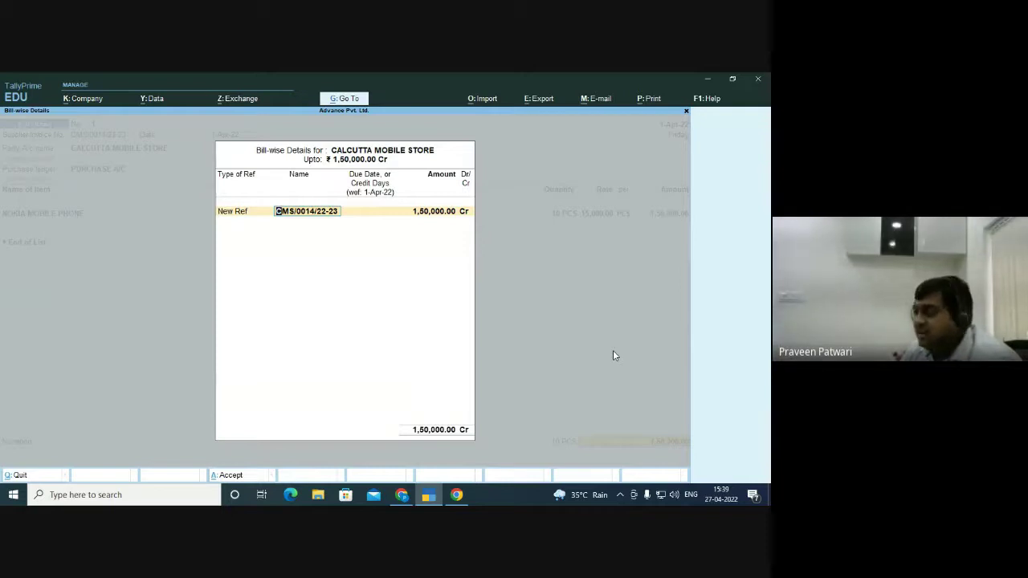
key(Return)
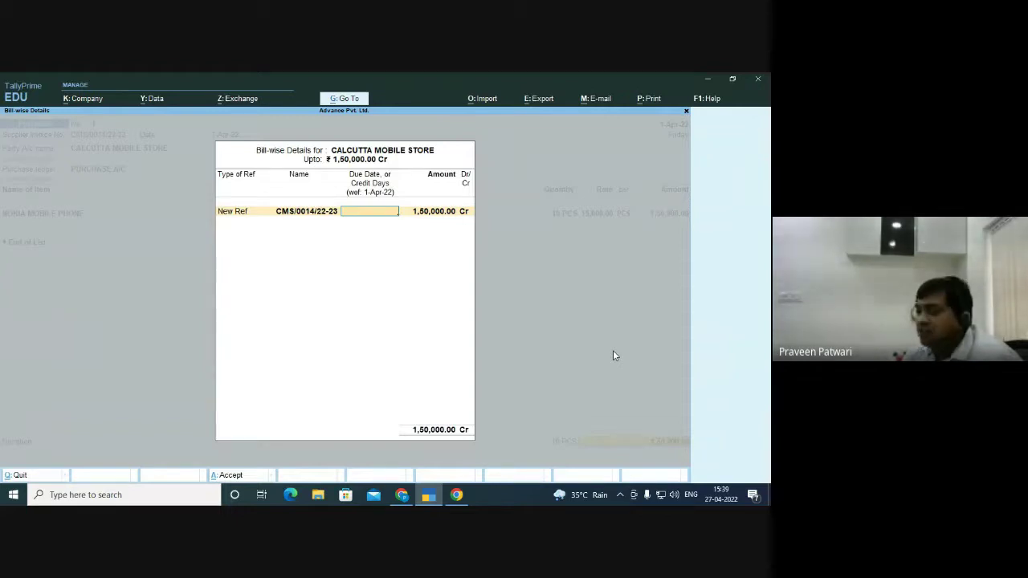
key(Return)
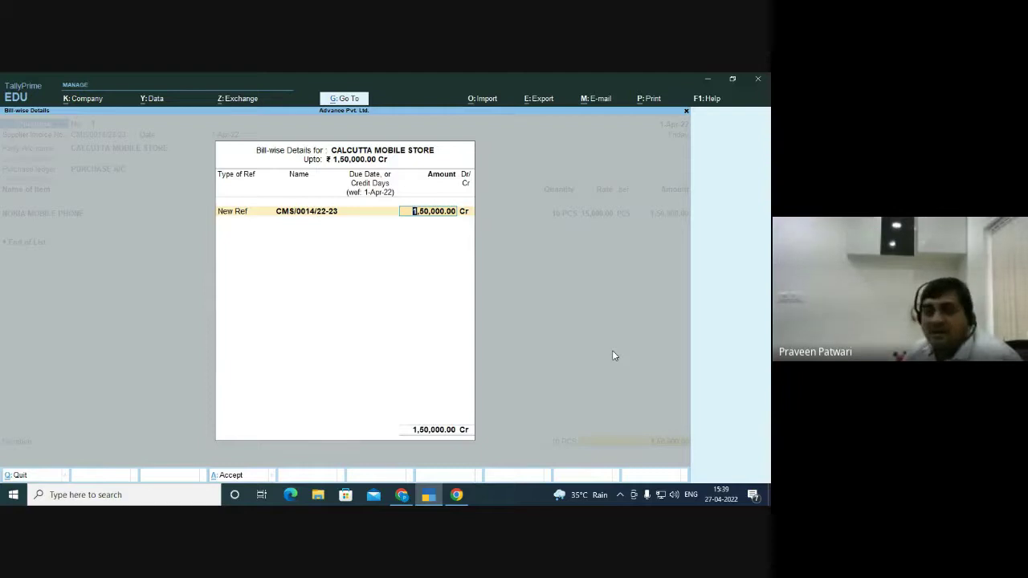
key(Return)
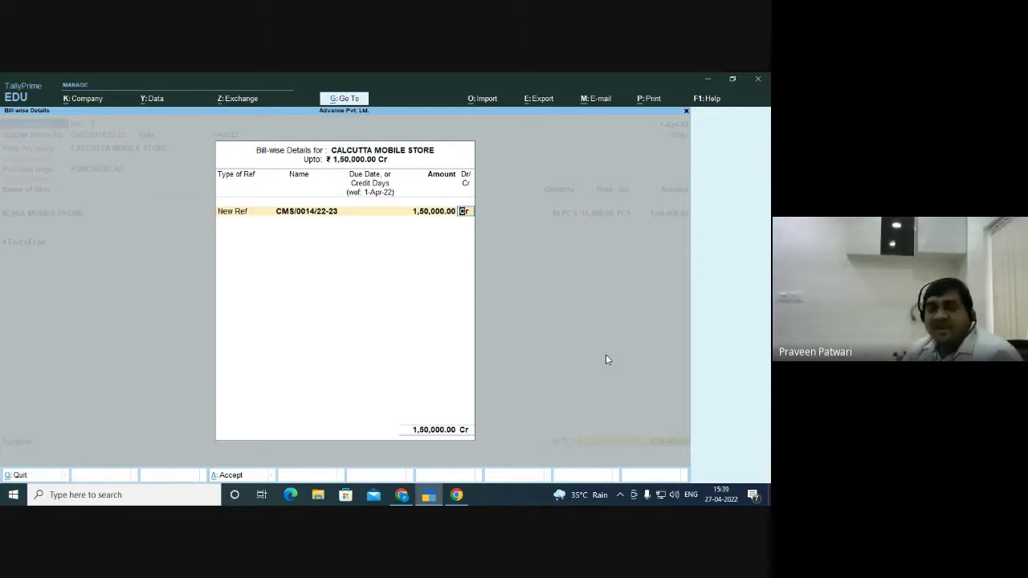
key(Return)
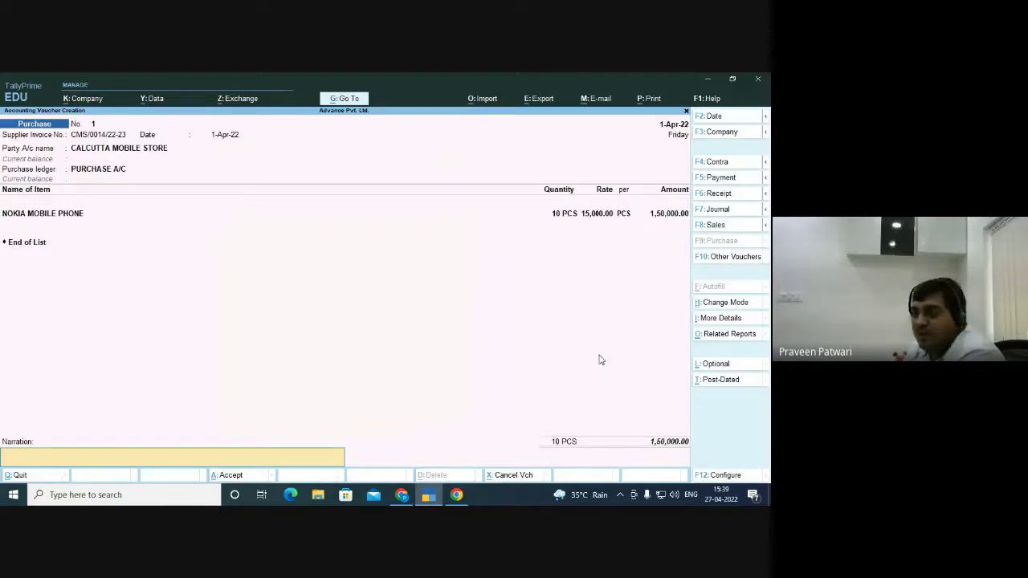
Enter the narration "being goods purchased on credit" and accept the purchase voucher
text(being goods)
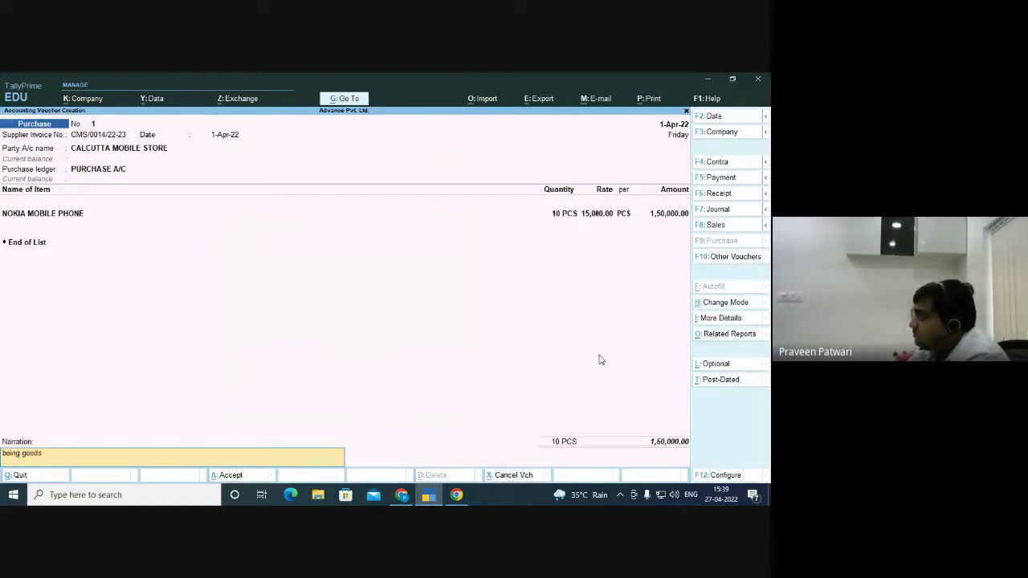
text( purcha)
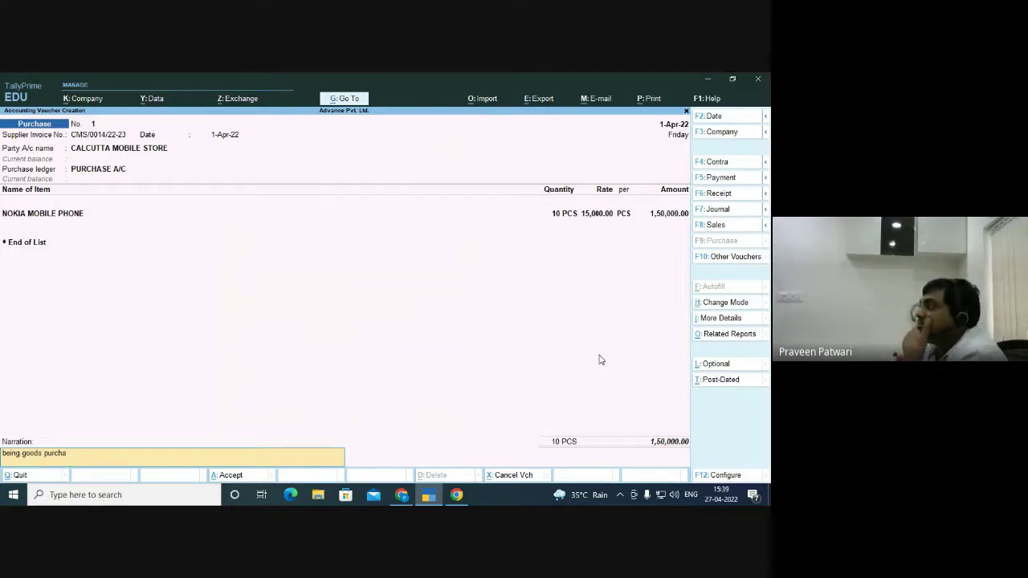
text(sed on credit)
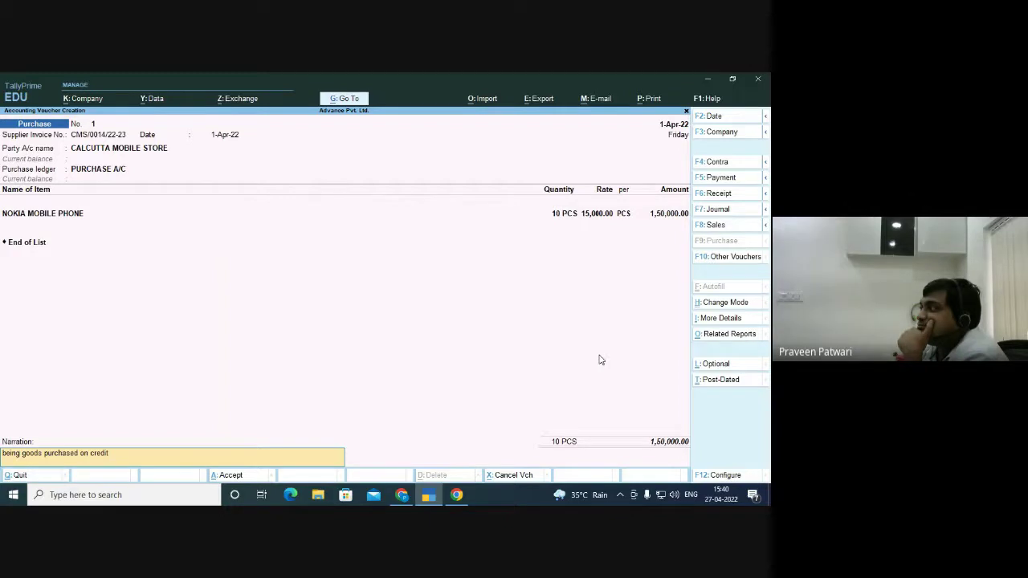
key(Return)
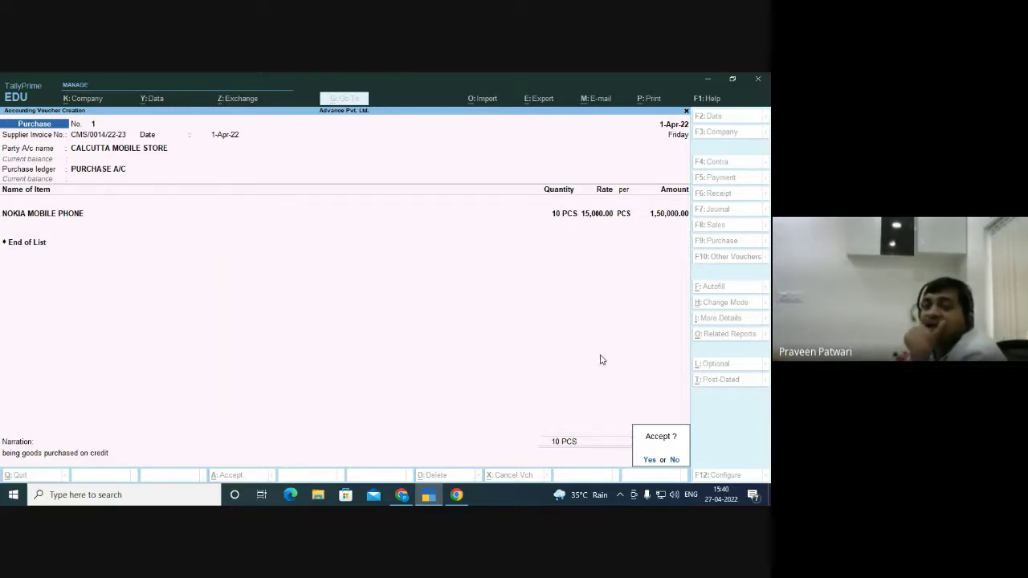
key(y)
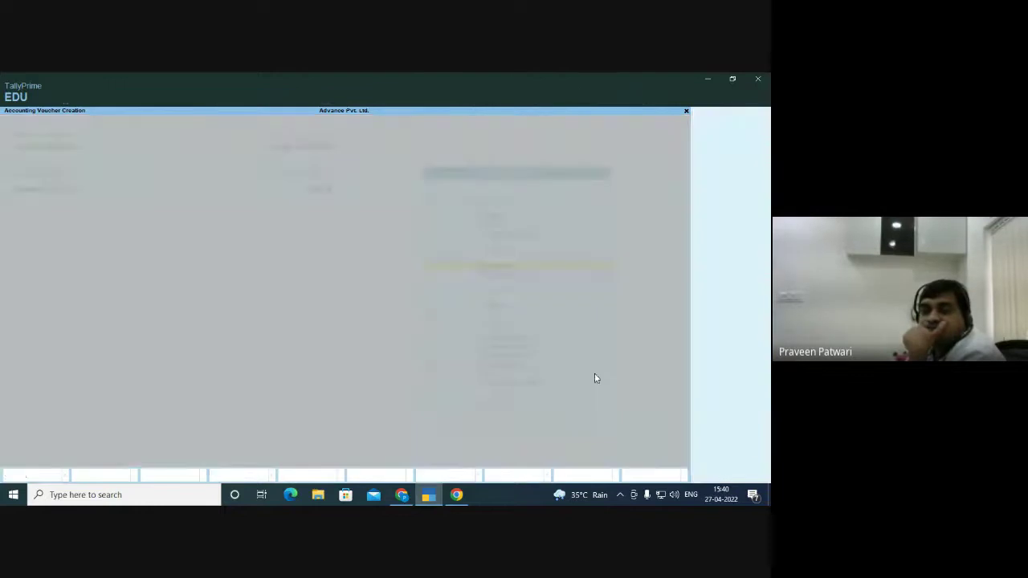
Switch to the Google Meet call, pin the participant with the raised hand to examine their Tally screen, and return to TallyPrime
click(402, 495)
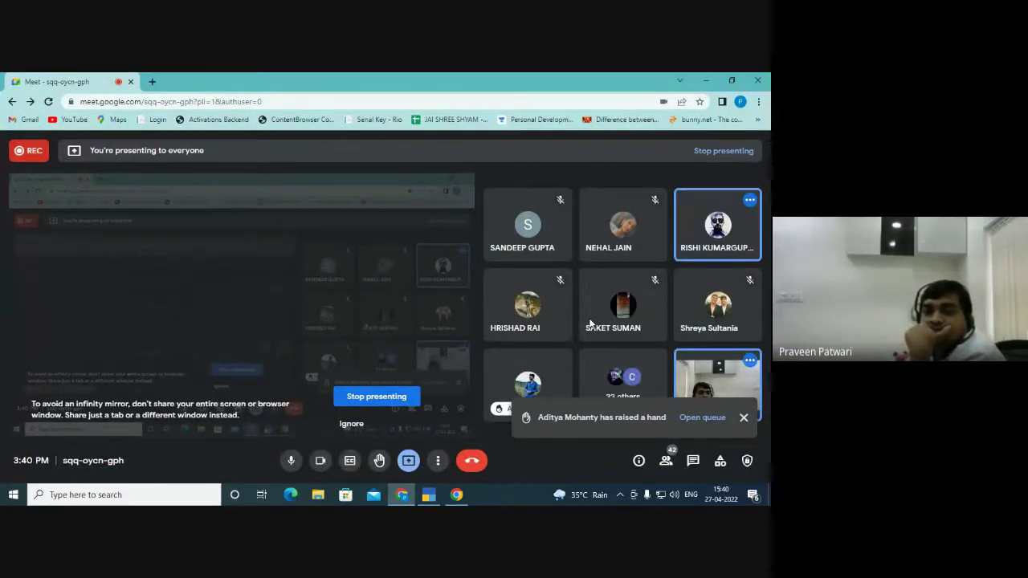
mouse_move(504, 389)
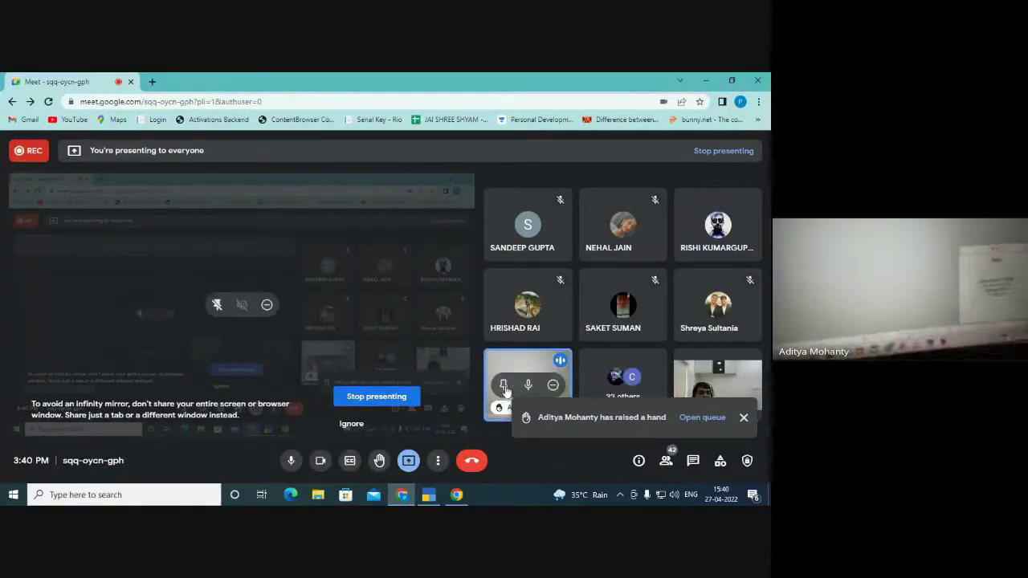
click(504, 386)
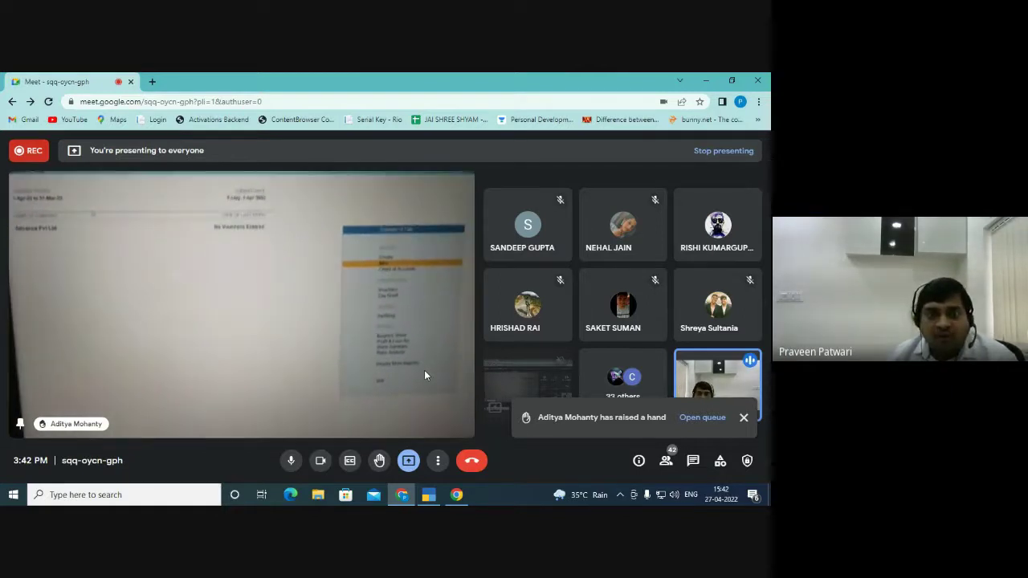
mouse_move(288, 319)
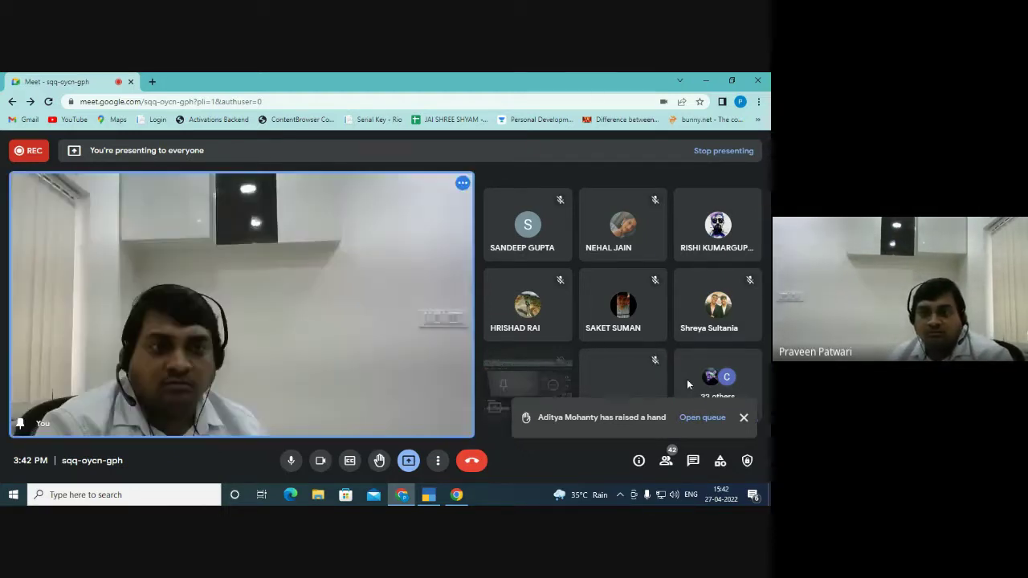
click(428, 494)
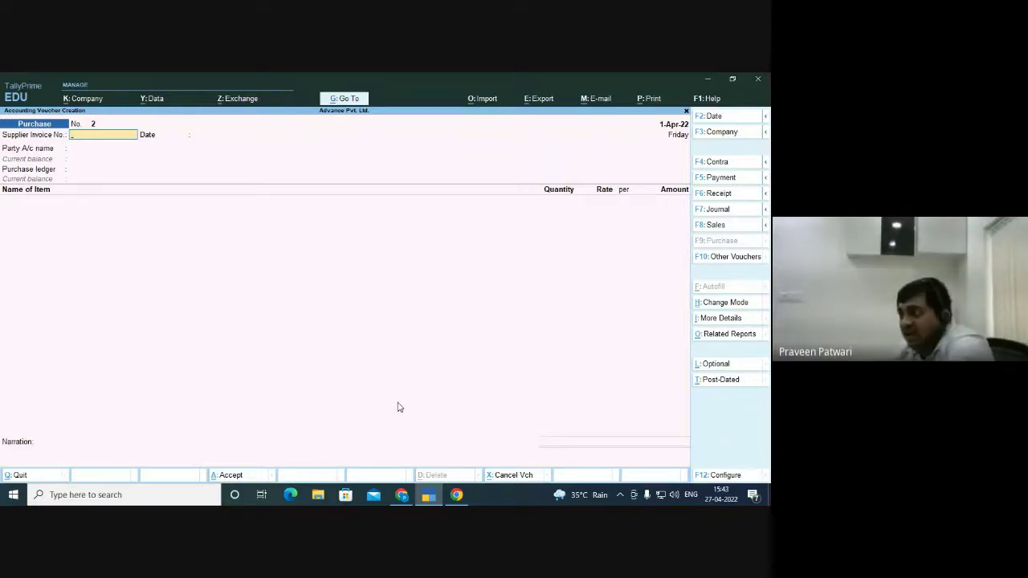
Start a receipt voucher with Cash as the account and create a ledger in its particulars, named with the customer's name plus "A/c"
key(F6)
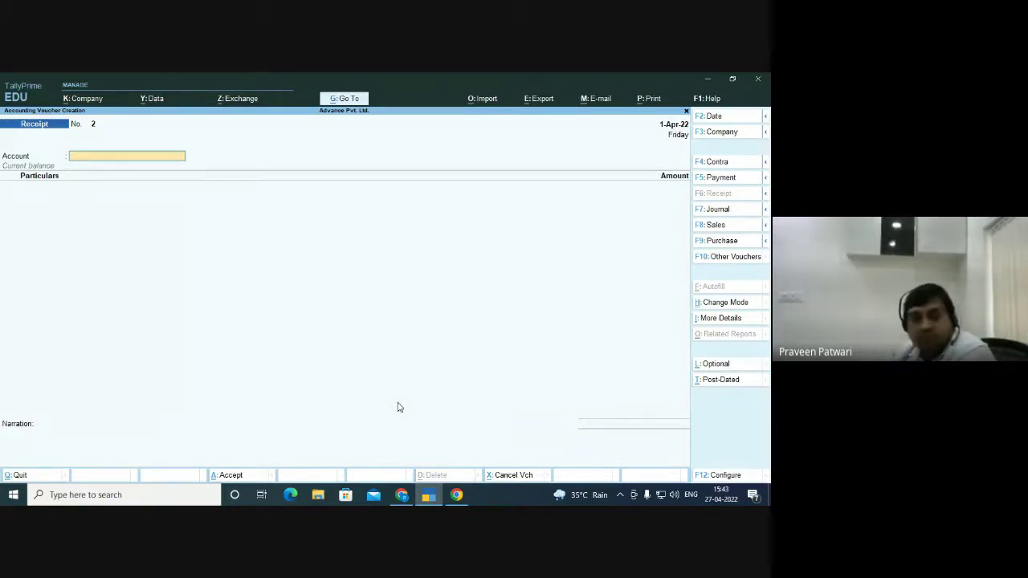
key(Return)
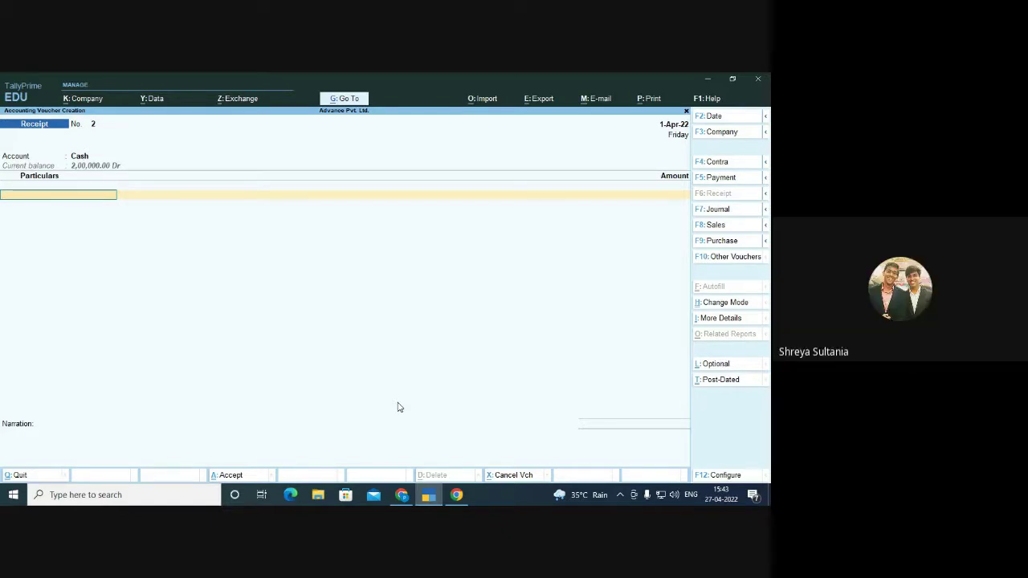
key(alt+c)
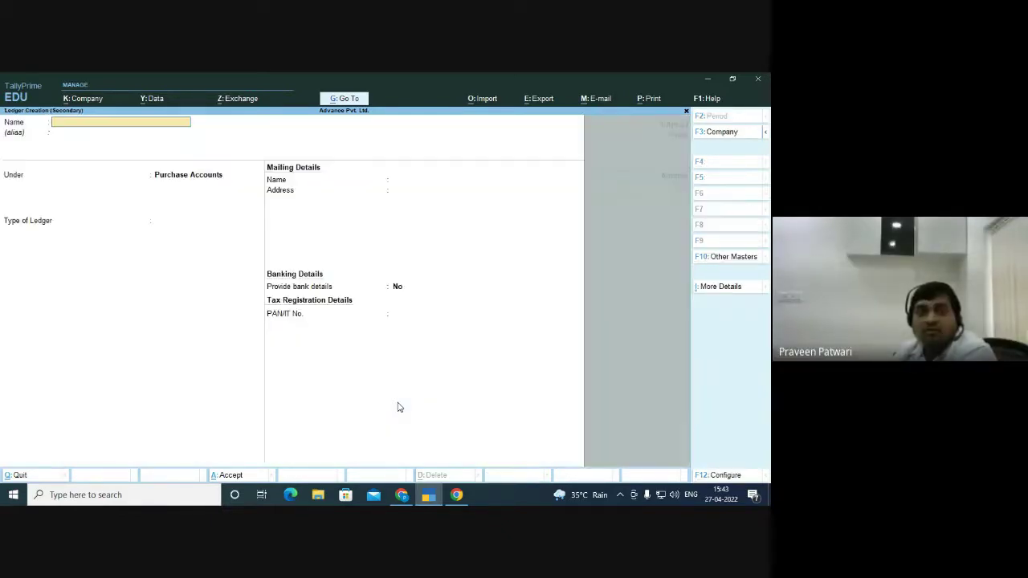
text(Kri)
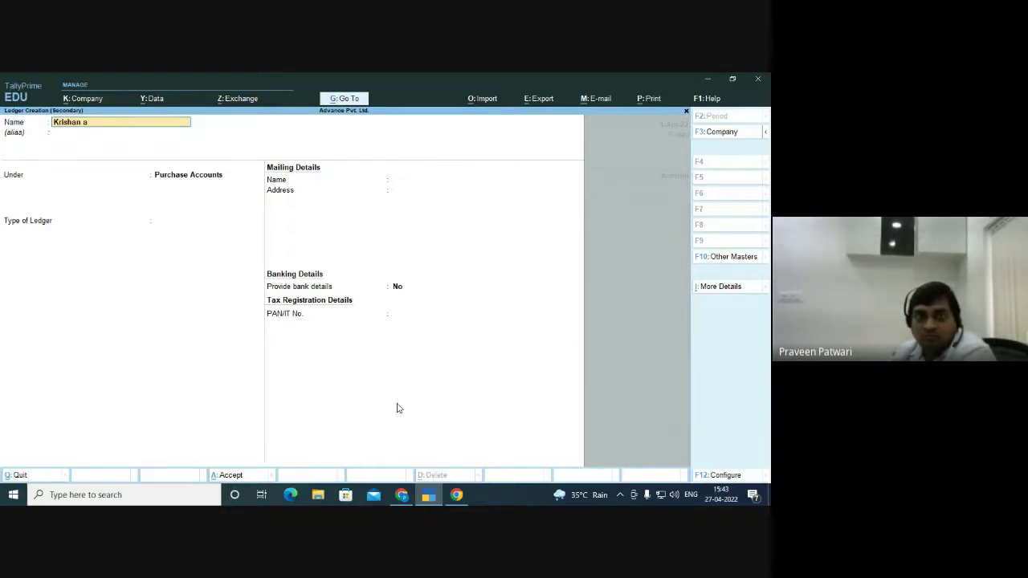
text(shan A/v)
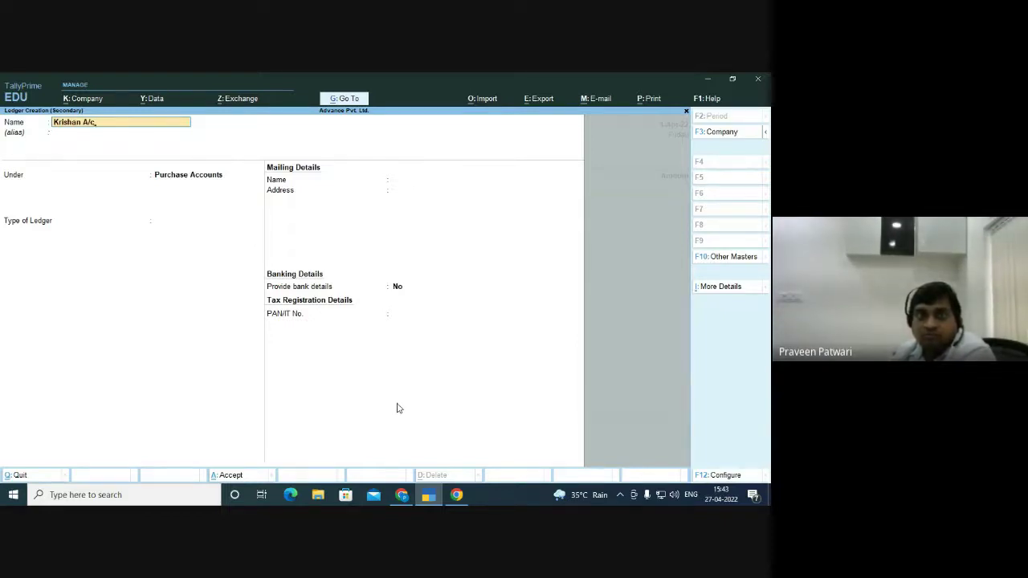
key(BackSpace)
text(c)
key(Return)
key(Return)
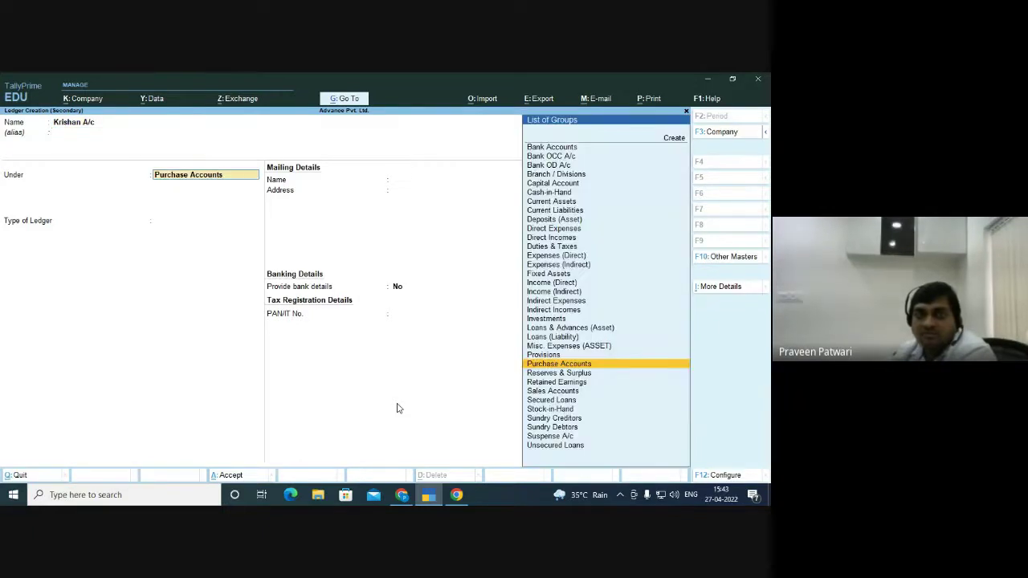
Place the customer's ledger under Sundry Debtors, keep bill-by-bill balances at Yes and the credit-days check at No, and save it
text(Sun)
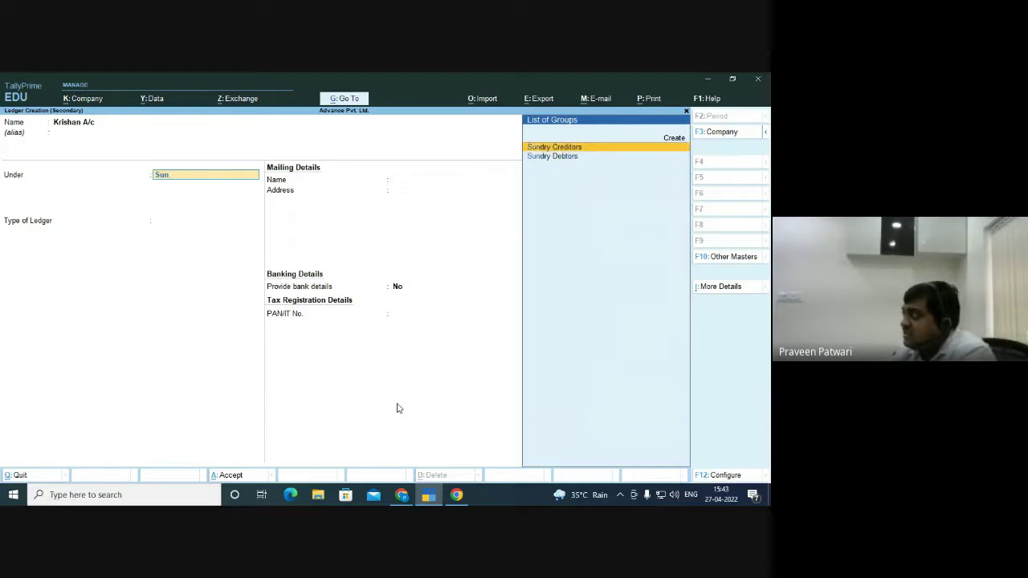
key(Down)
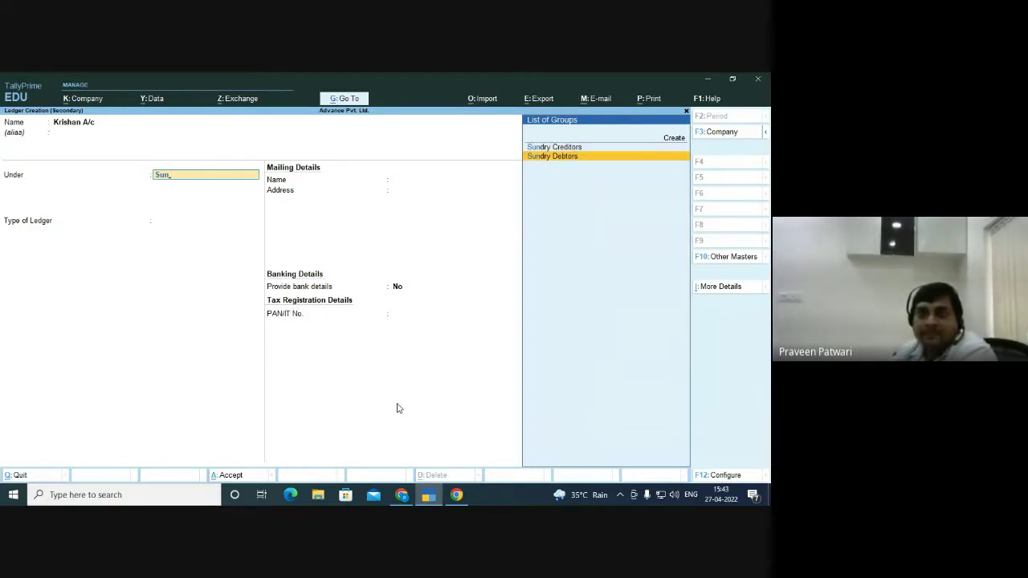
key(Return)
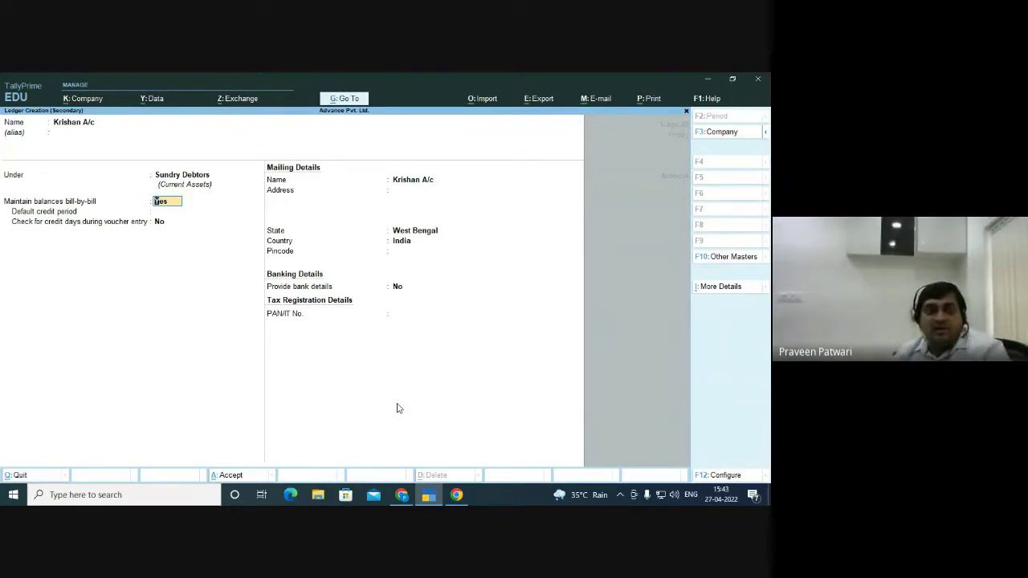
key(Return)
key(Return)
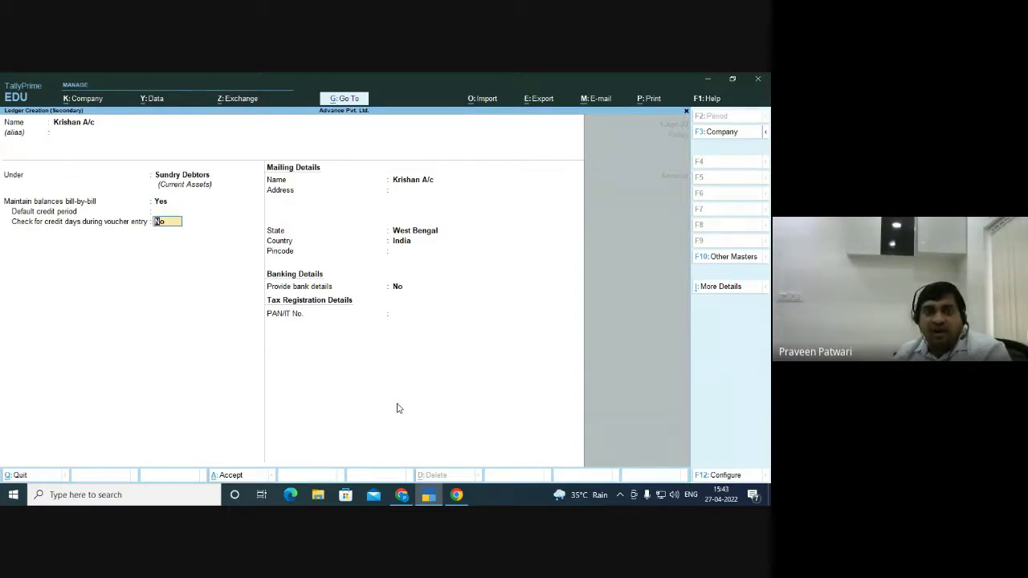
key(Return)
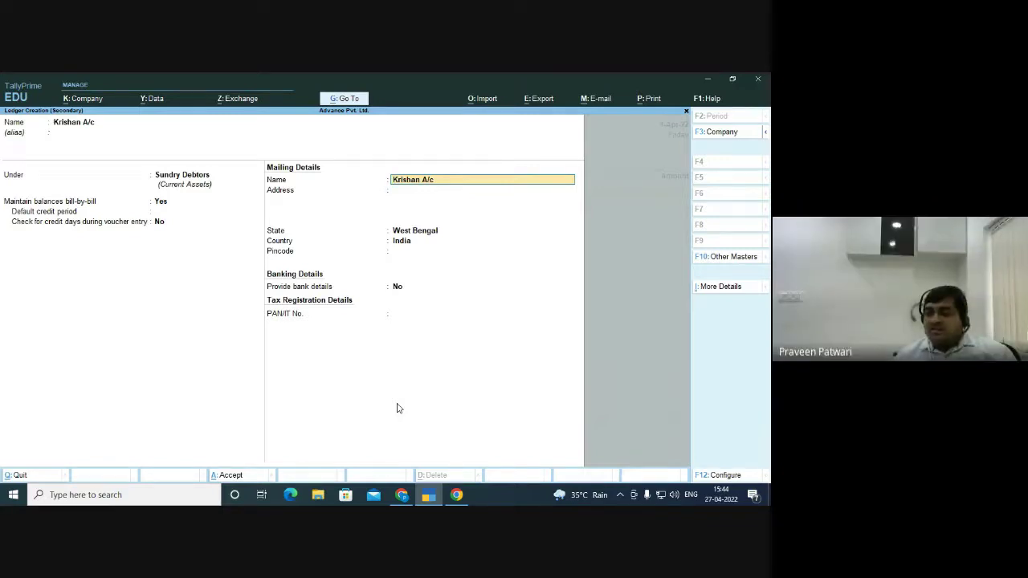
key(ctrl+a)
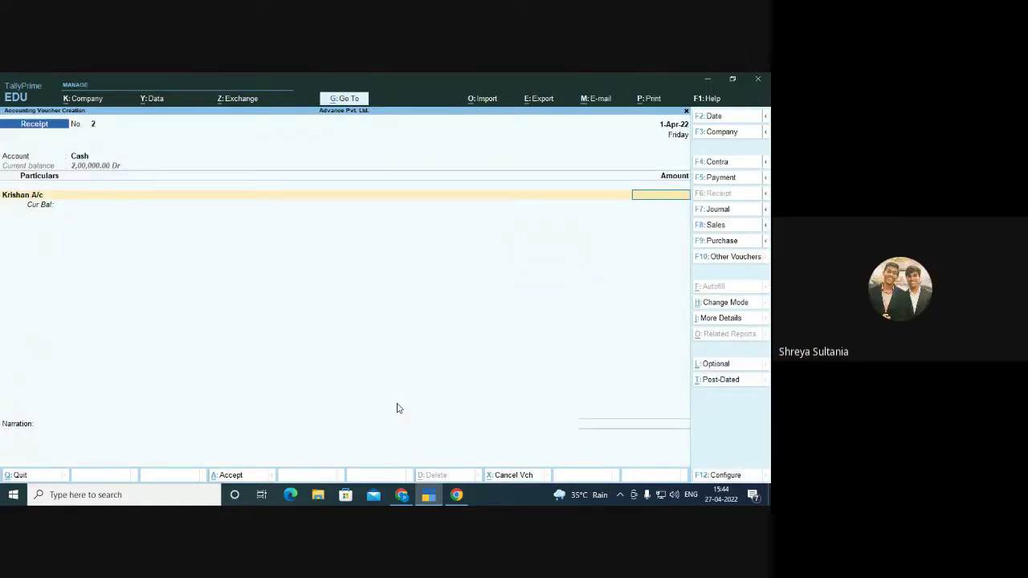
Enter 100000 as the amount received from the customer in the receipt voucher
text(1)
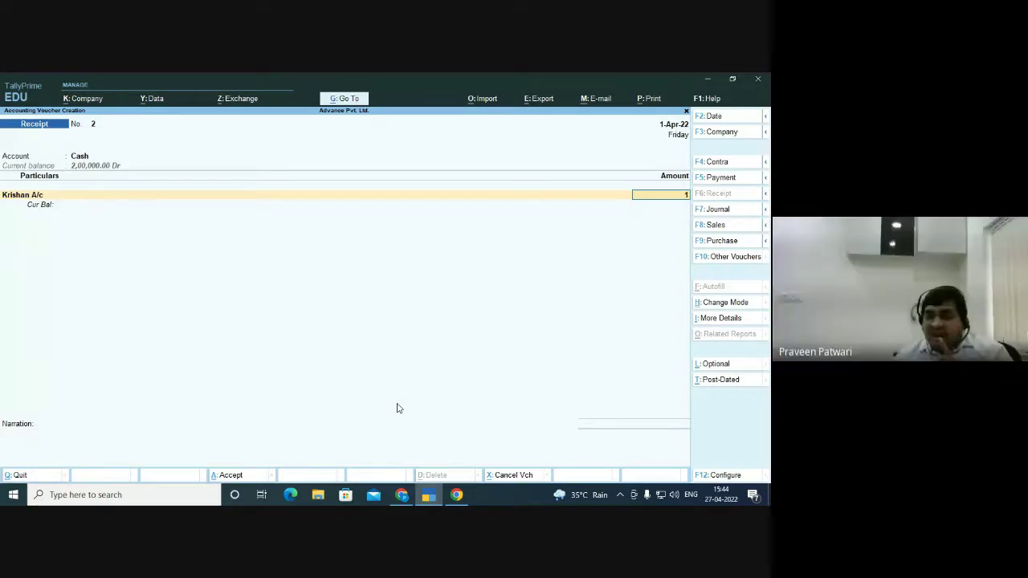
text(00000)
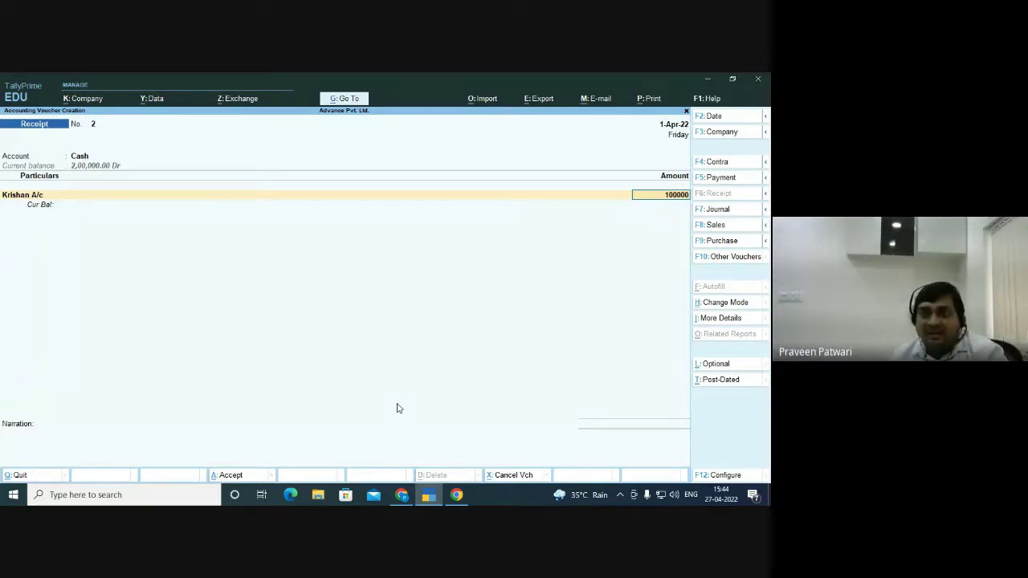
key(Return)
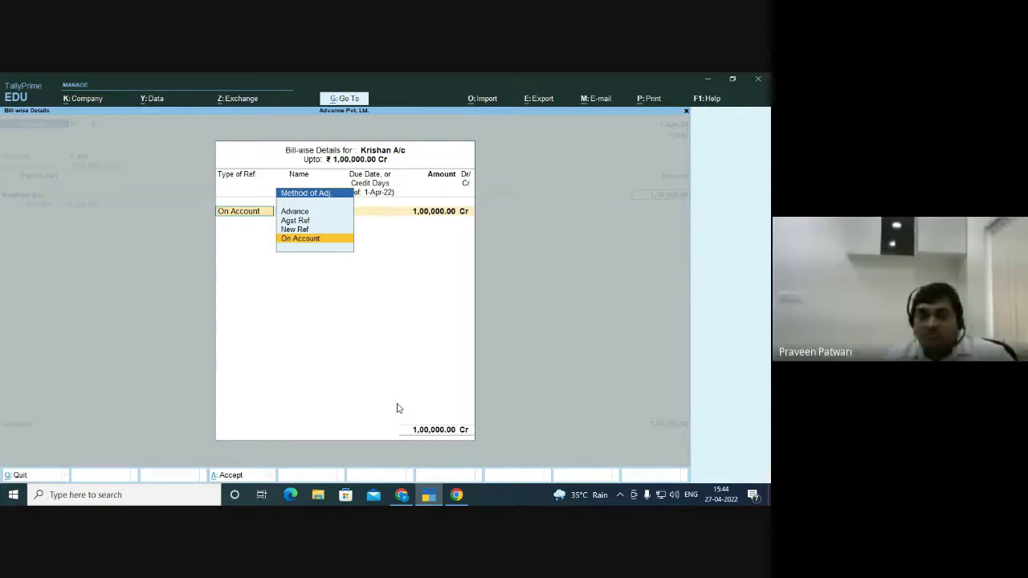
Allocate the full 1,00,000.00 Cr as an Advance reference named "Advance 1", without a due date
key(Up)
key(Up)
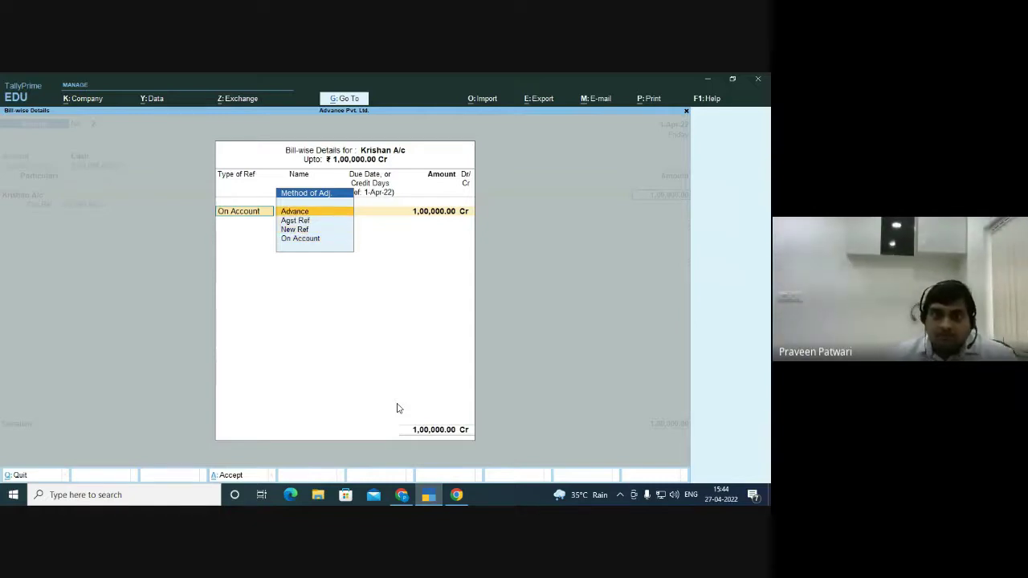
key(Return)
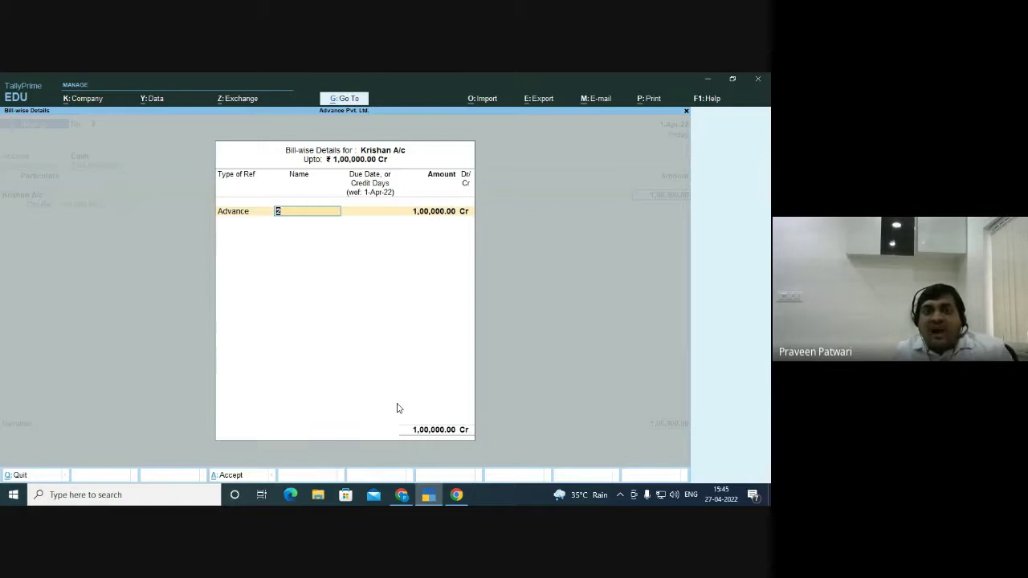
text(A)
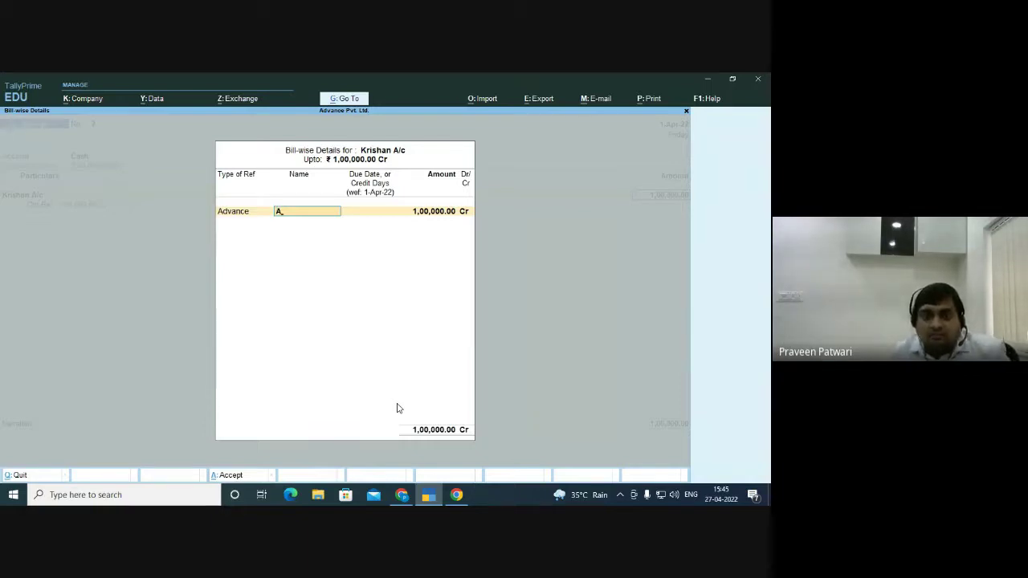
text(dva)
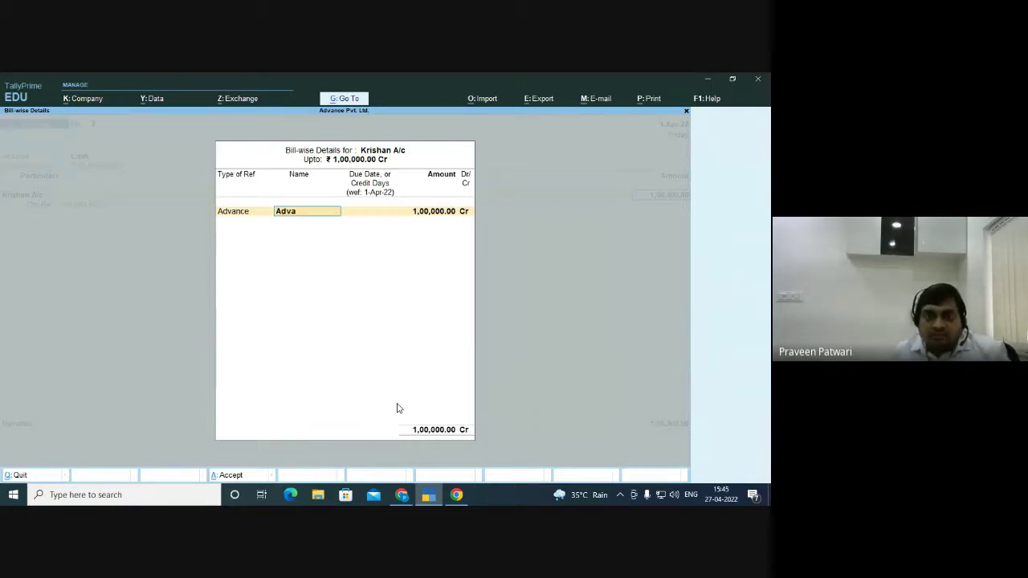
text(nce)
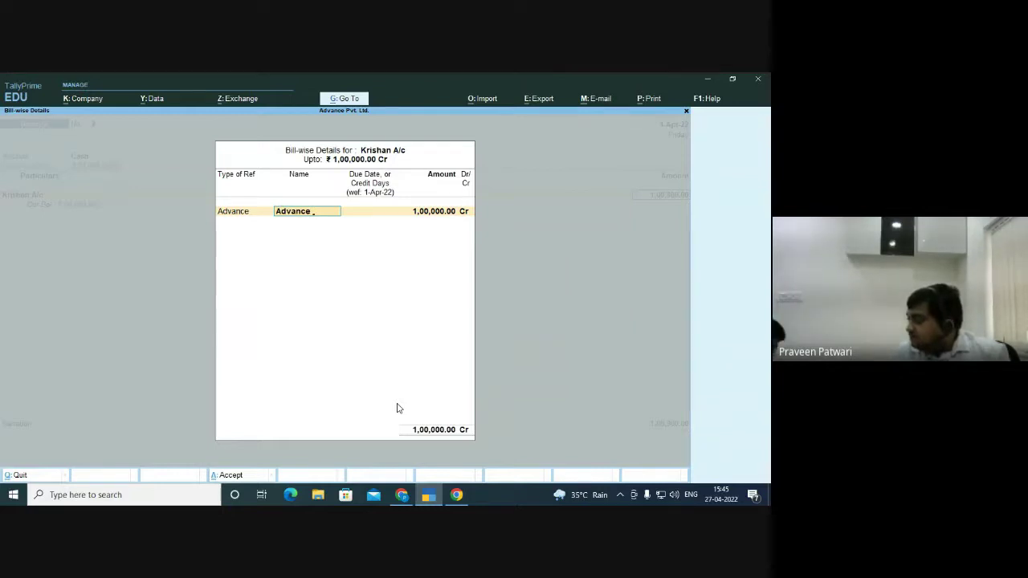
text( 1)
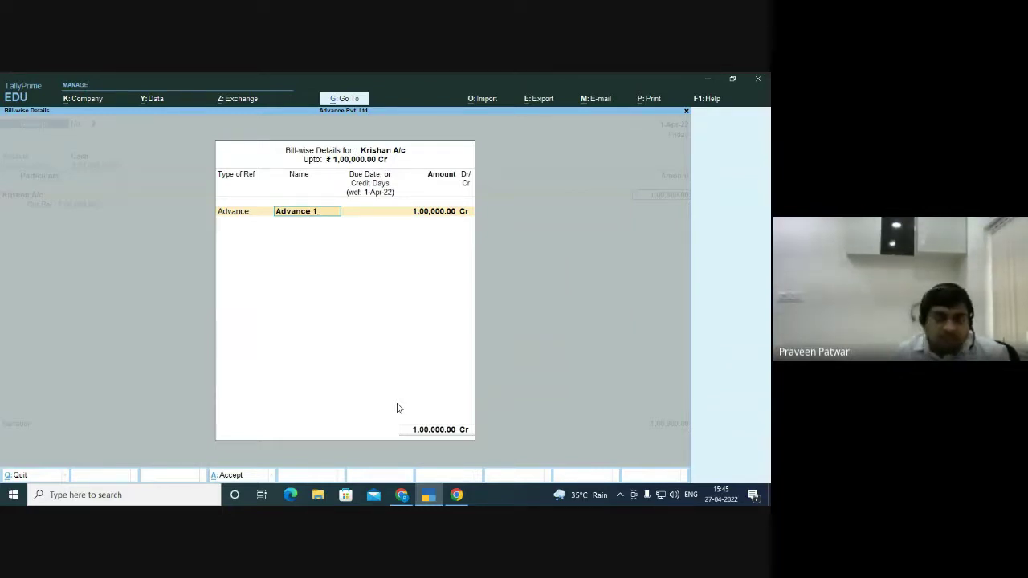
key(Return)
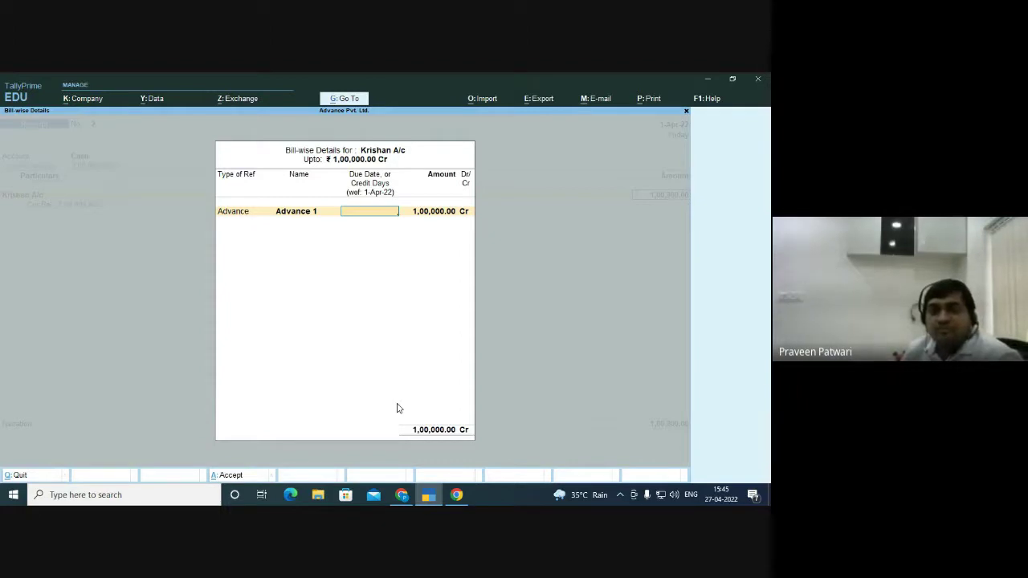
key(Return)
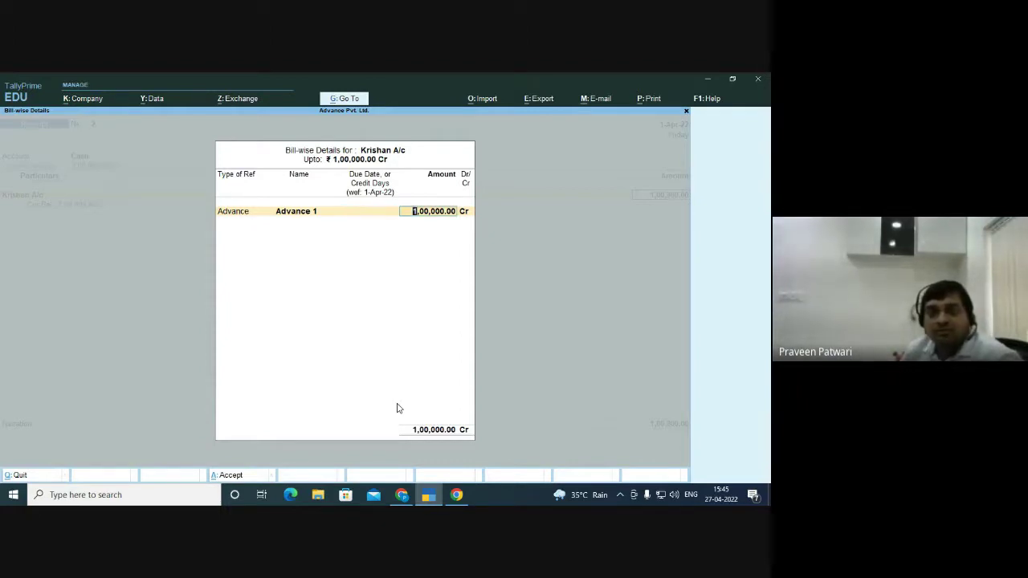
key(Return)
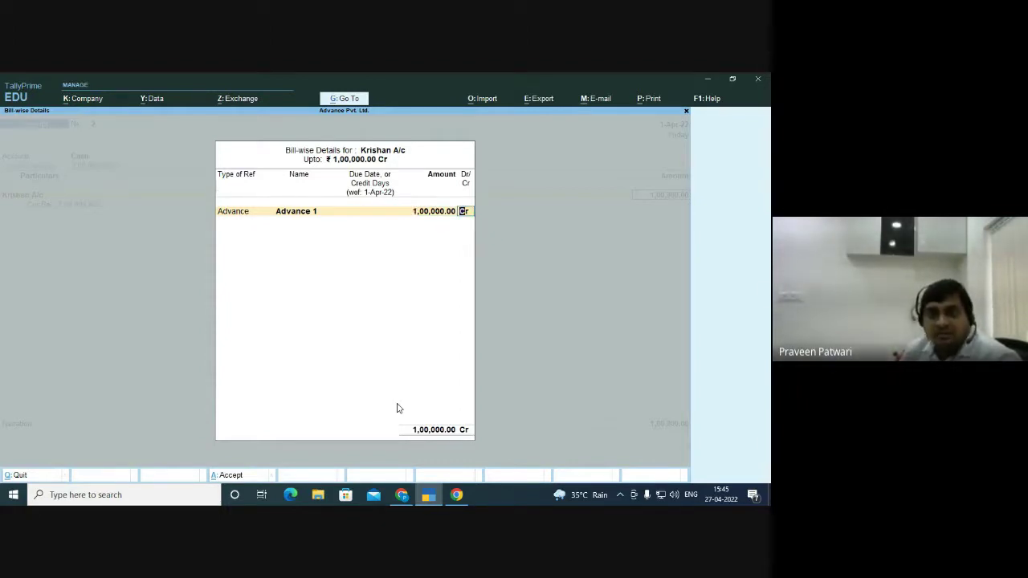
key(Return)
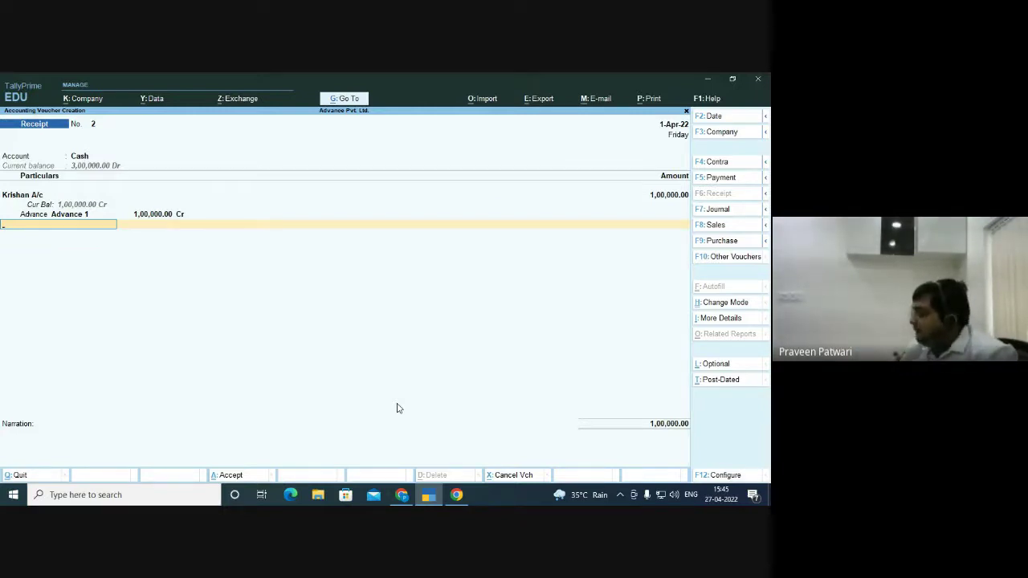
Add the narration "being advance received from" plus the customer's name to the receipt voucher and save it
key(Return)
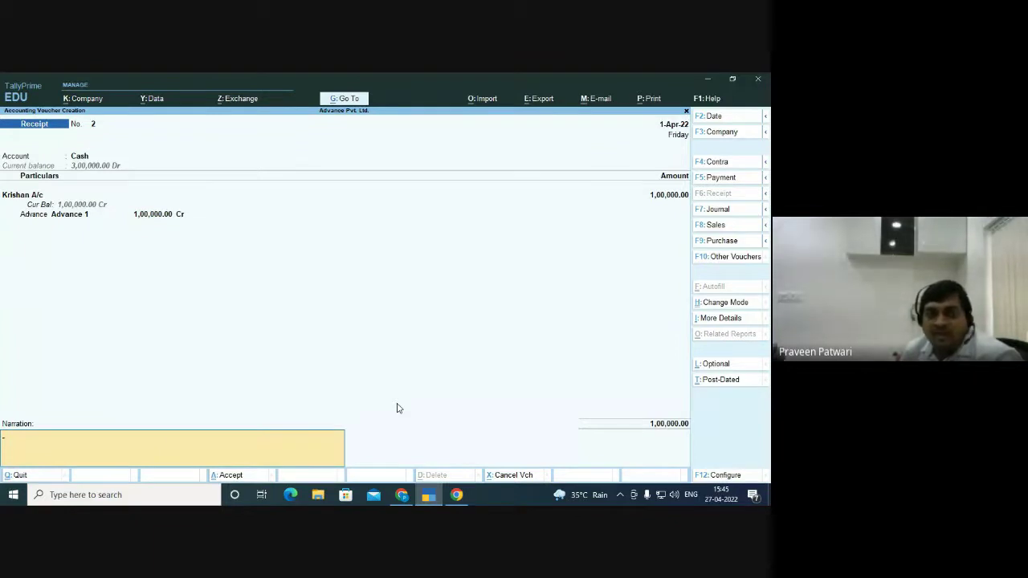
text(being)
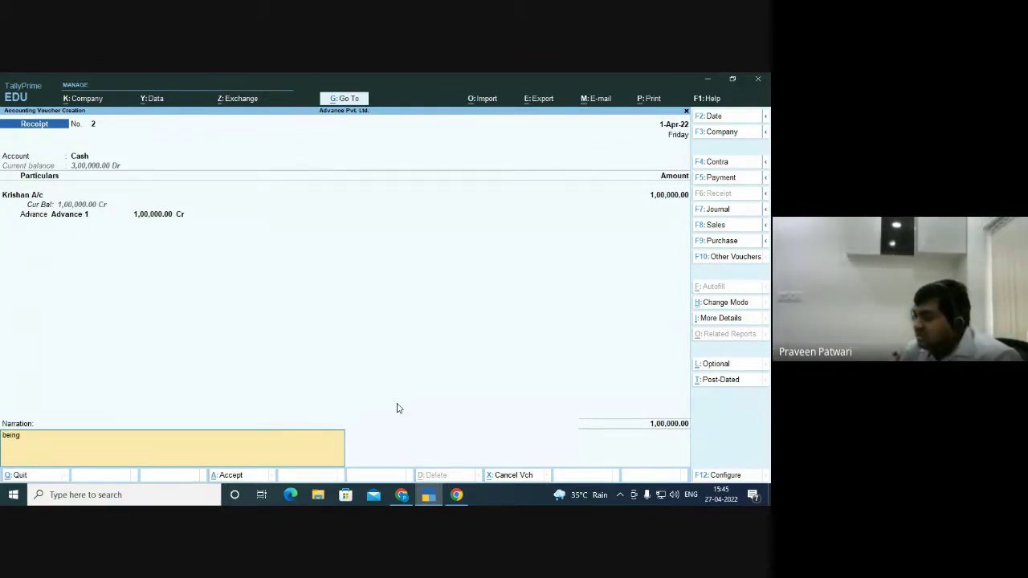
text( advn)
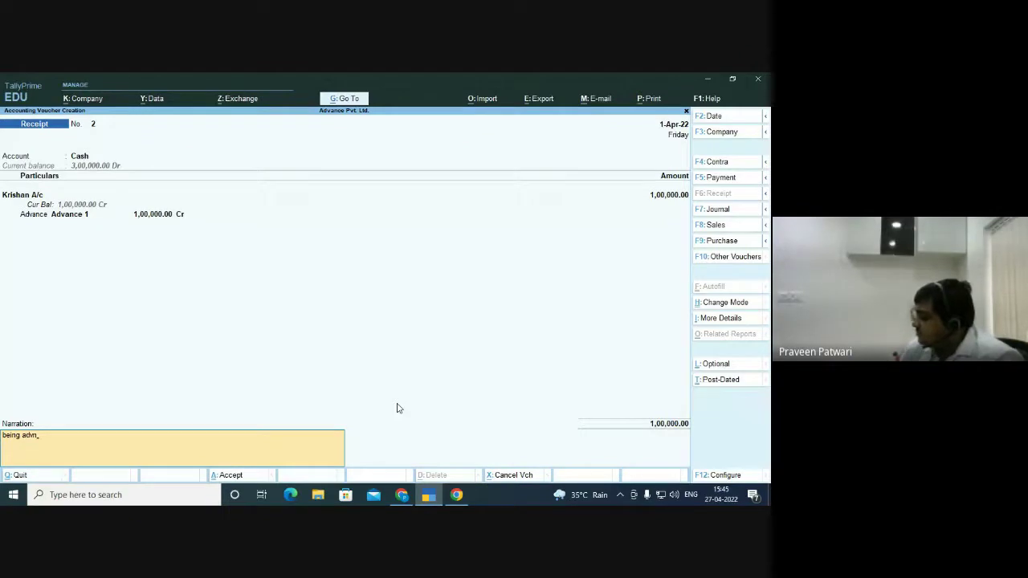
key(BackSpace)
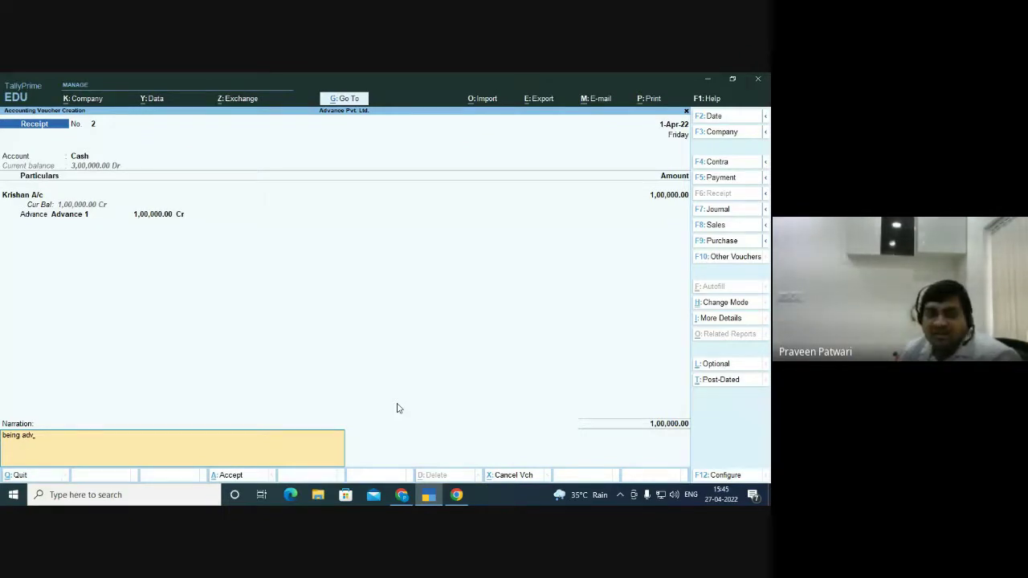
text(a)
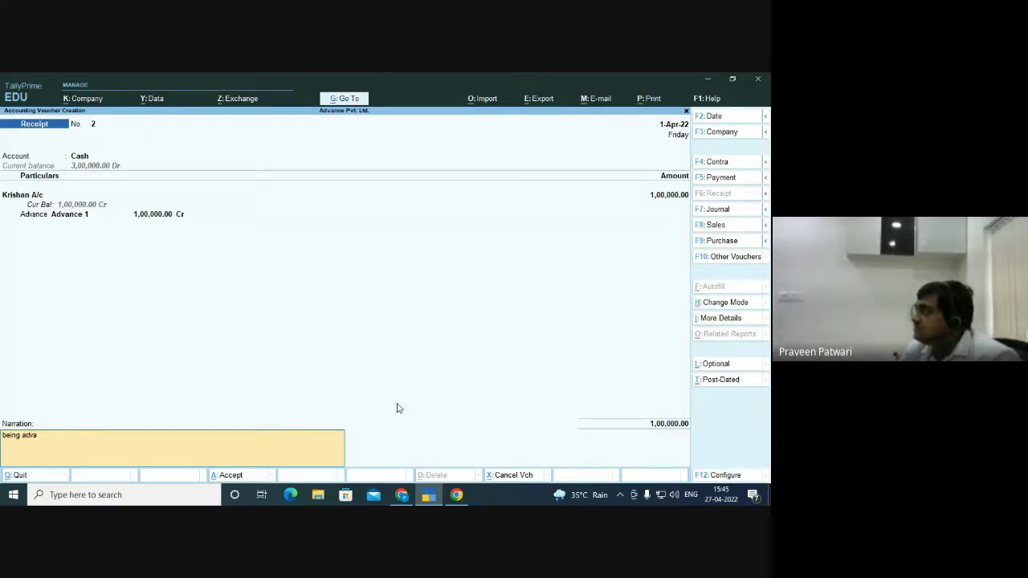
text(nce rece)
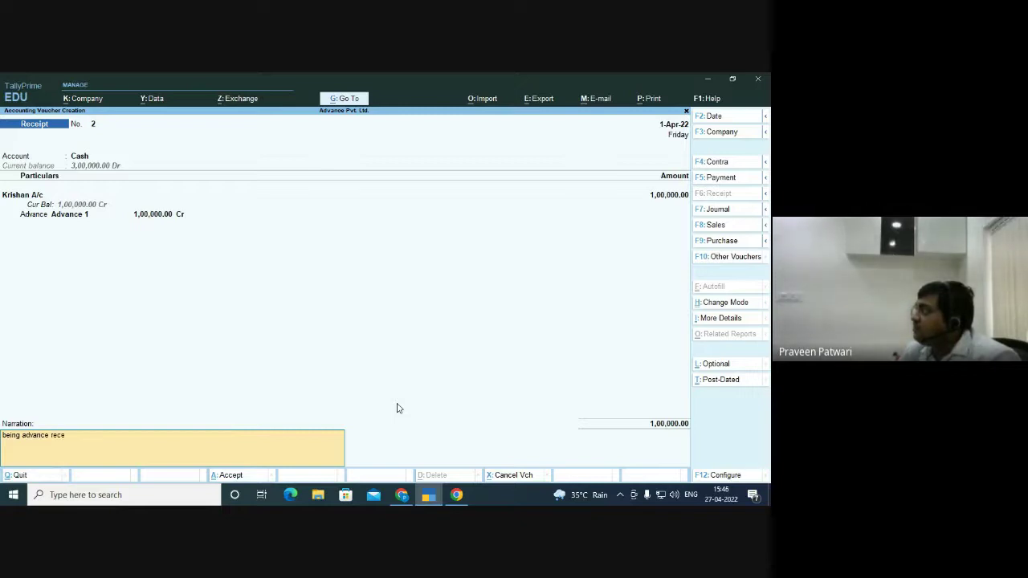
text(ived from)
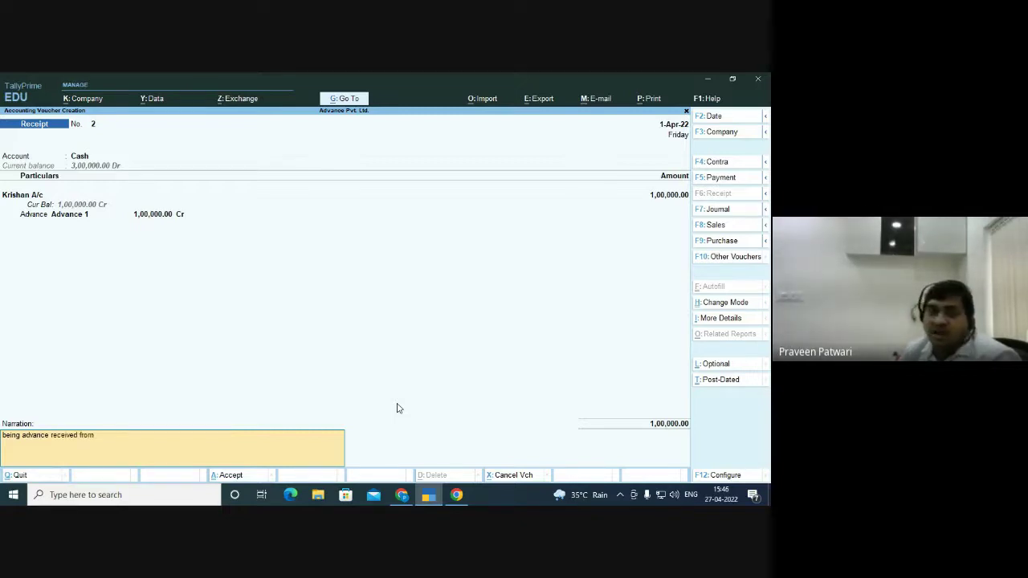
text( krishna)
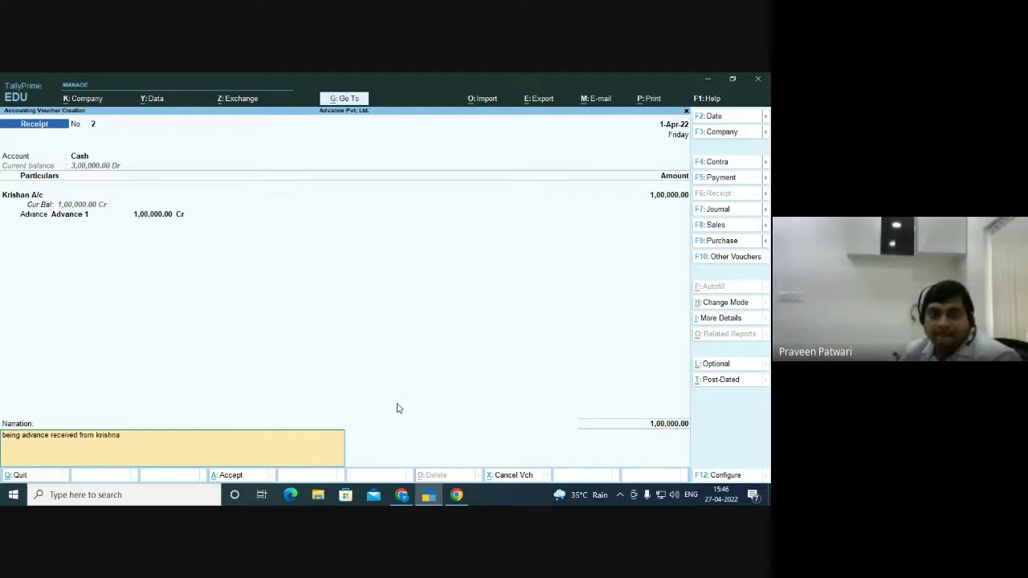
key(Return)
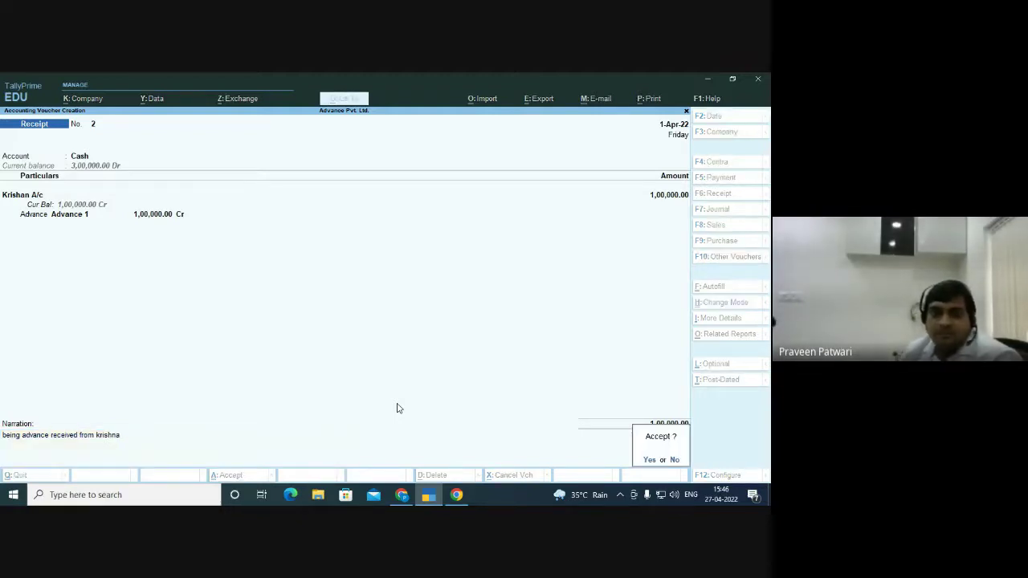
key(Return)
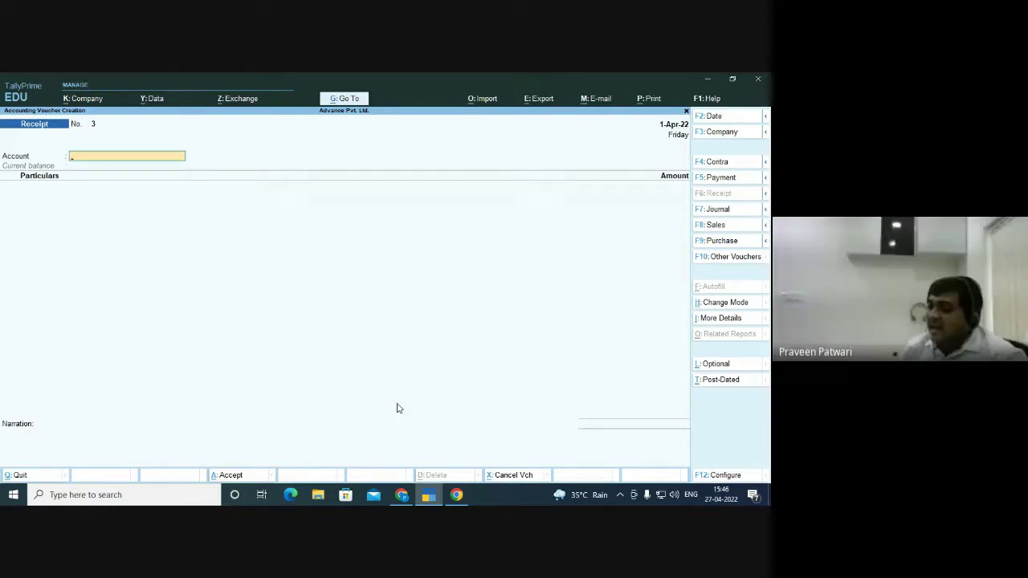
Find the reports matching "Bills" and open the Bills Receivable report
key(ctrl)
key(alt+g)
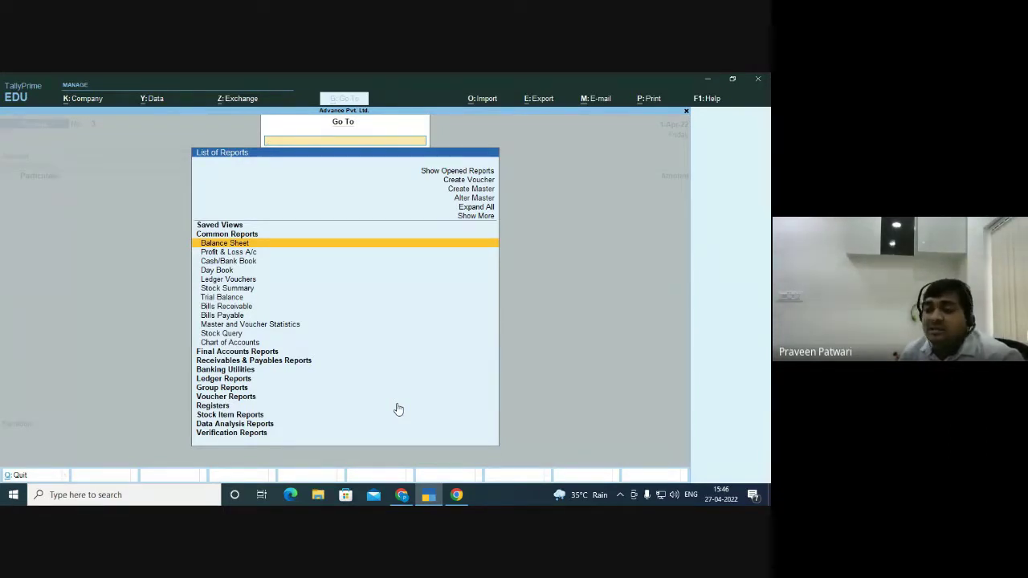
text(Bills)
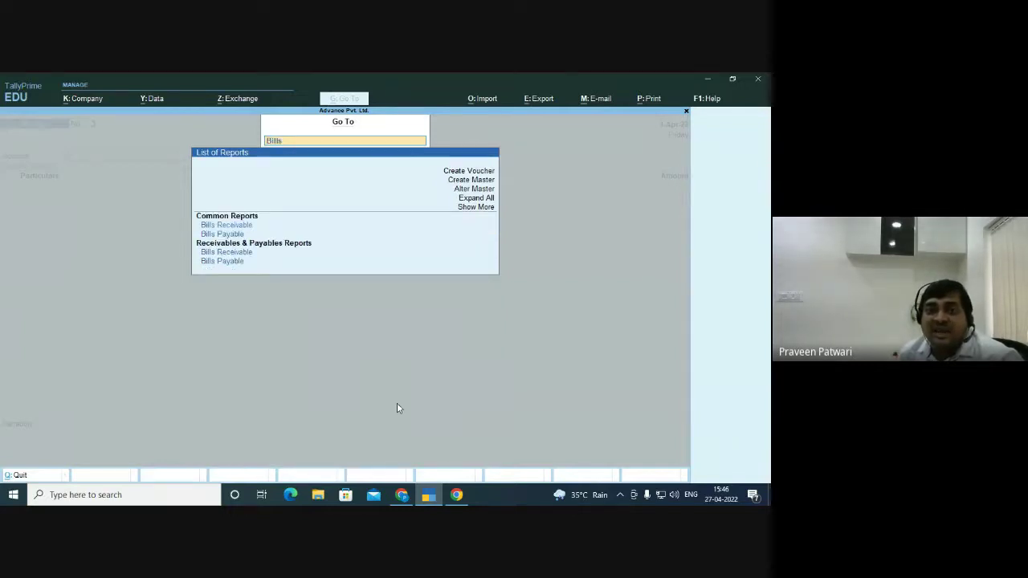
key(Down)
key(Down)
key(Up)
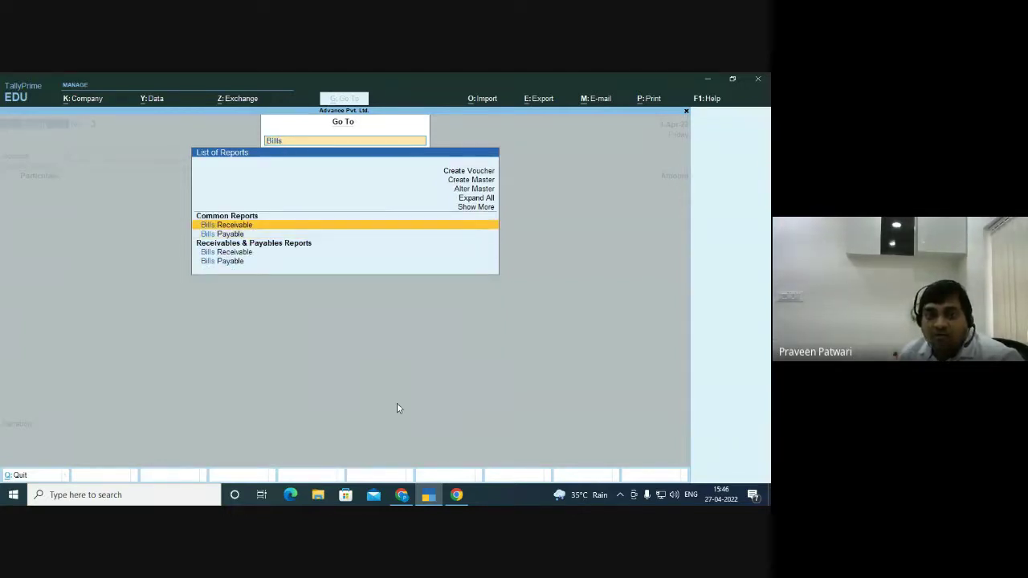
key(Return)
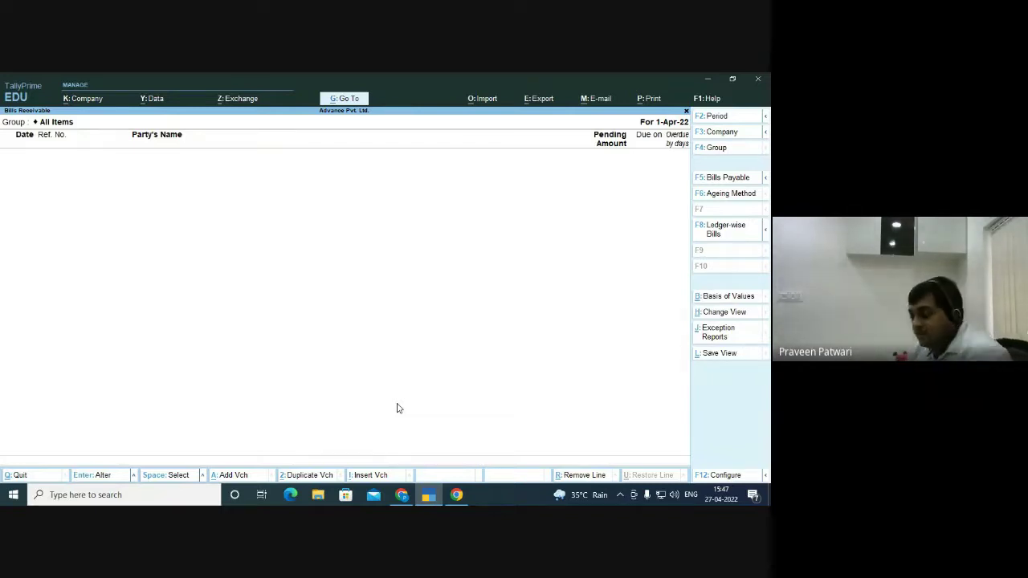
Switch to the Google Meet call, turn off the camera, and return to the Bills Receivable report in TallyPrime
click(430, 497)
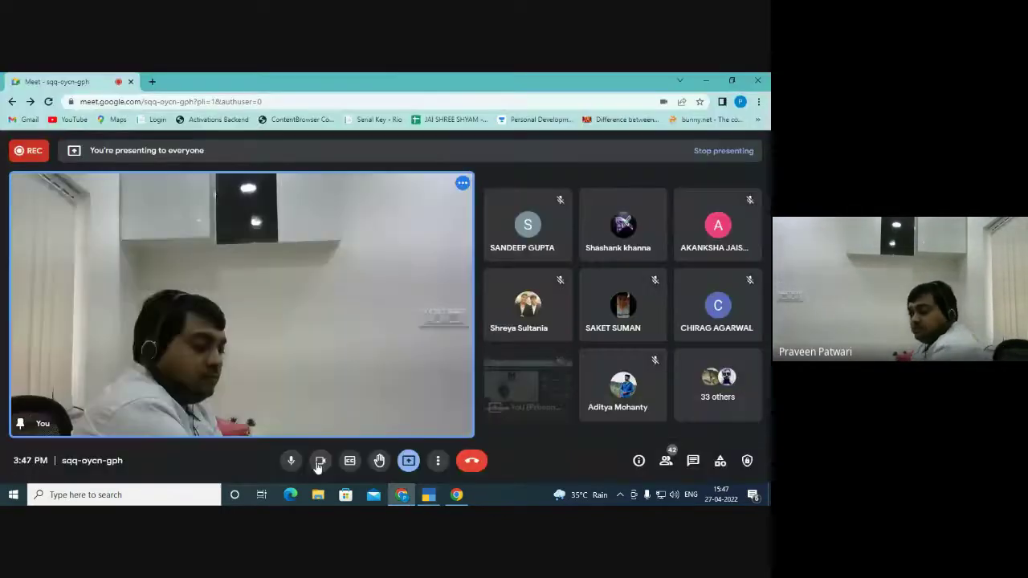
click(430, 496)
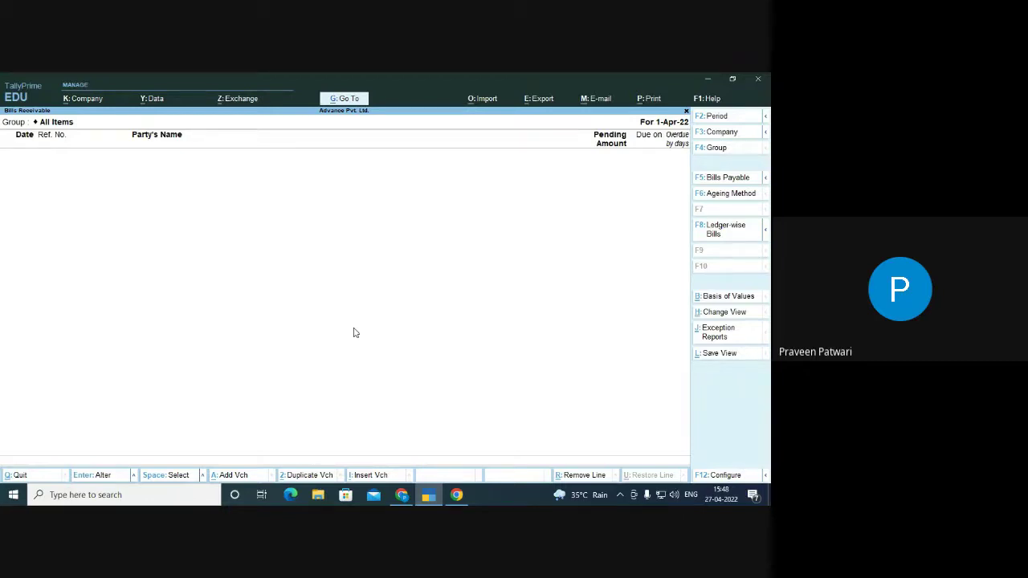
Check the Google Meet call, return to TallyPrime and dismiss the presenting notification
click(401, 495)
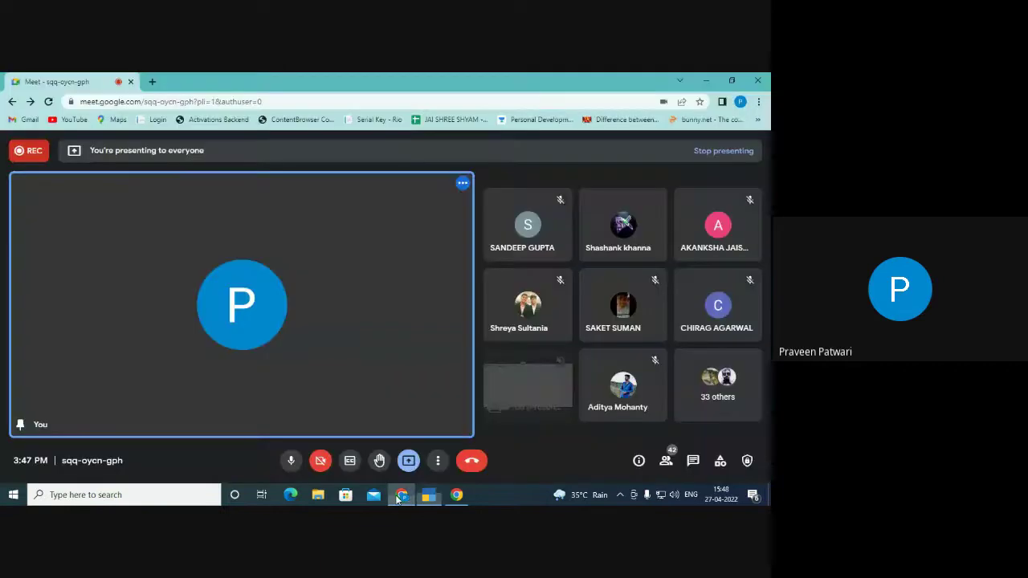
click(493, 195)
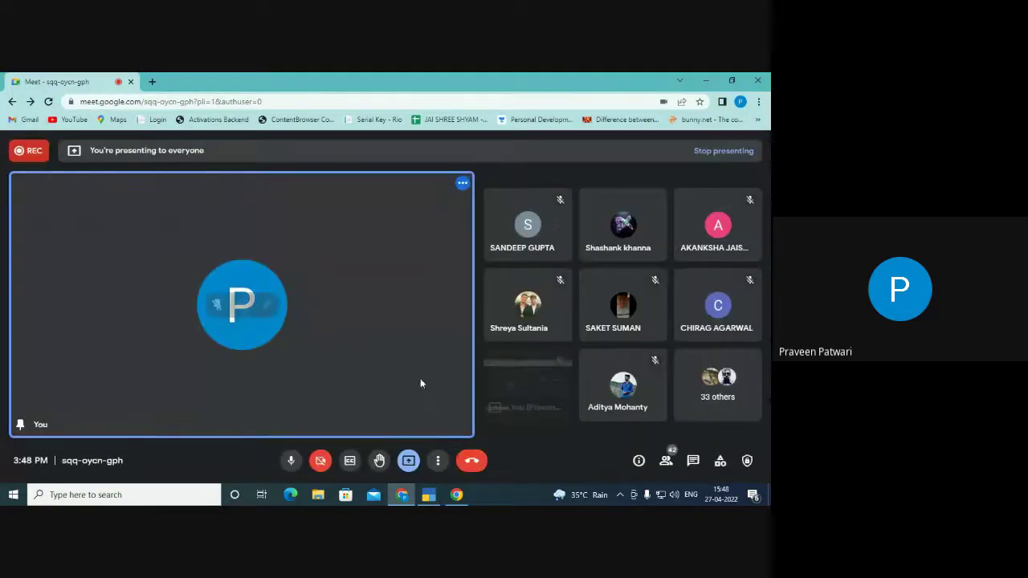
click(429, 495)
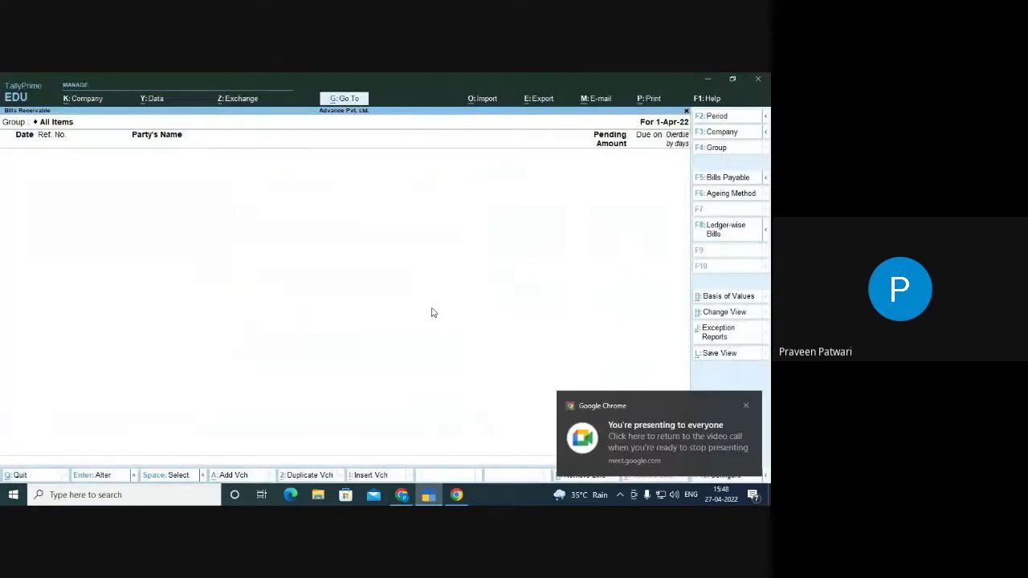
click(746, 406)
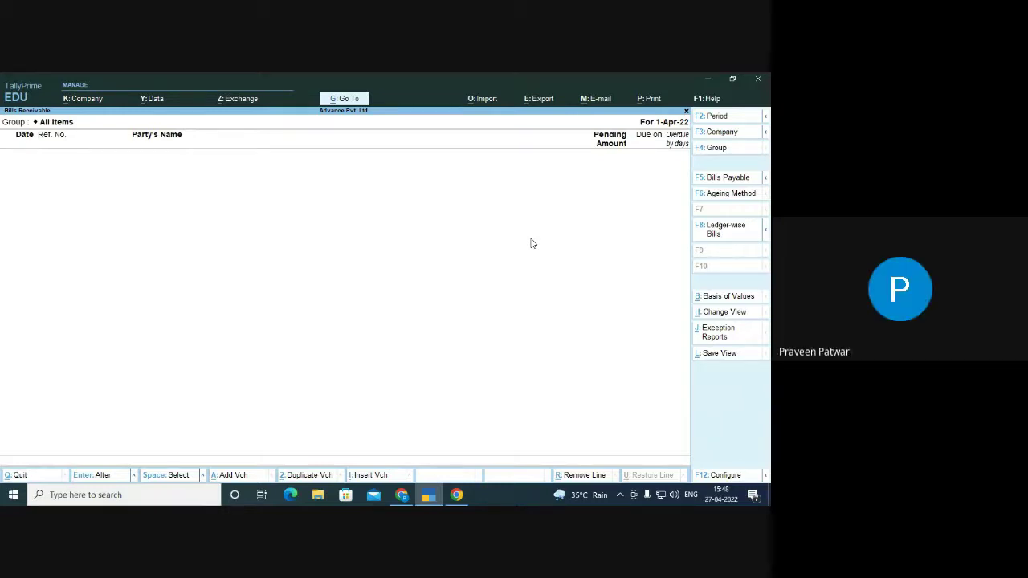
Switch to the Bills Payable report, add a sales voucher from it for the customer's ledger account, and accept the party details
key(F5)
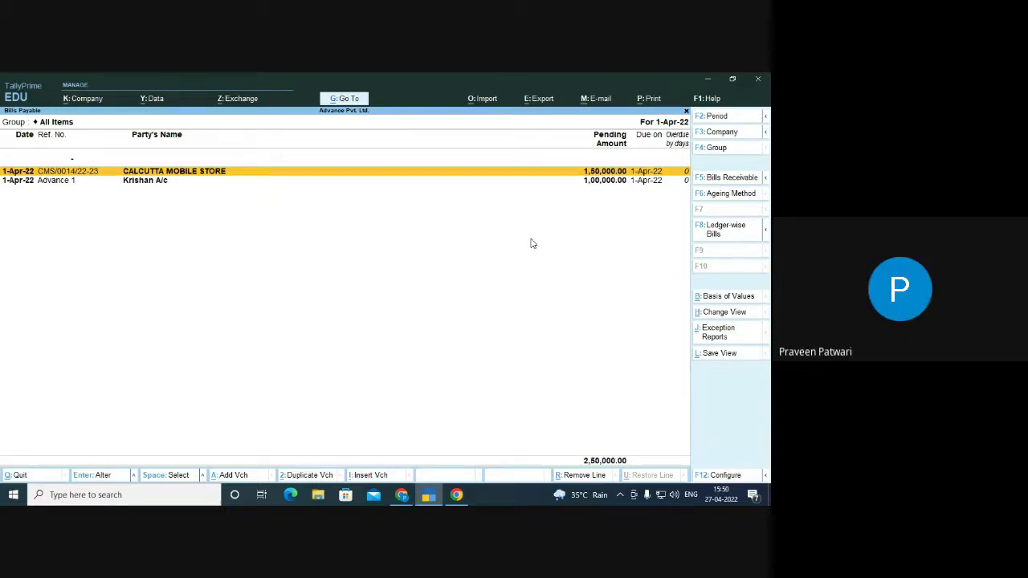
key(alt+a)
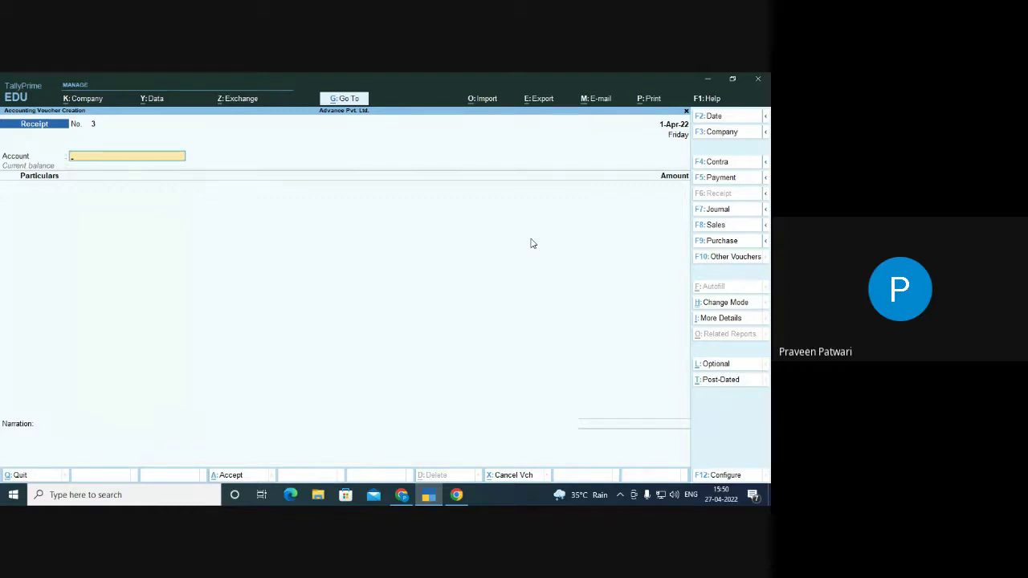
key(F8)
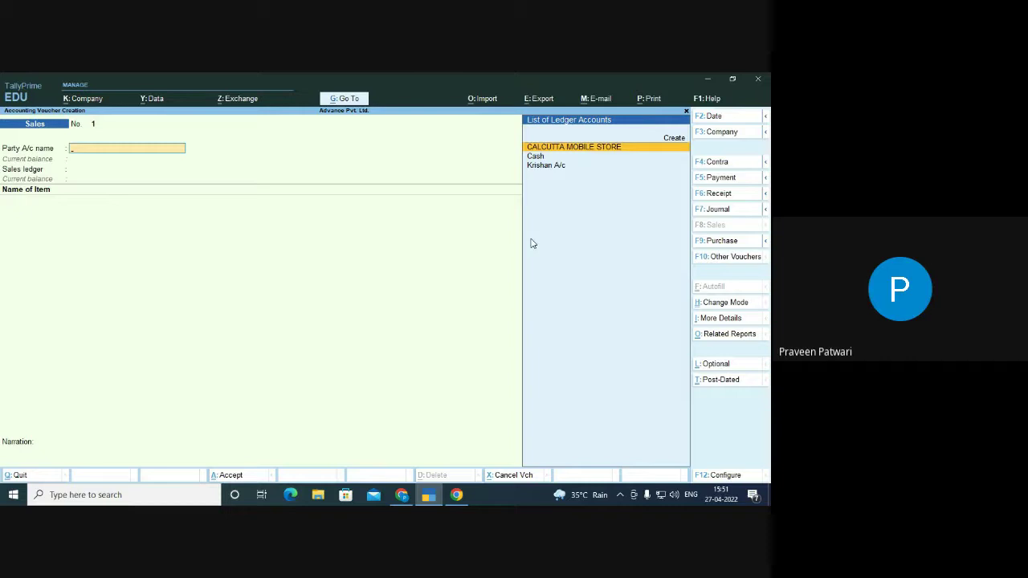
text(Kr)
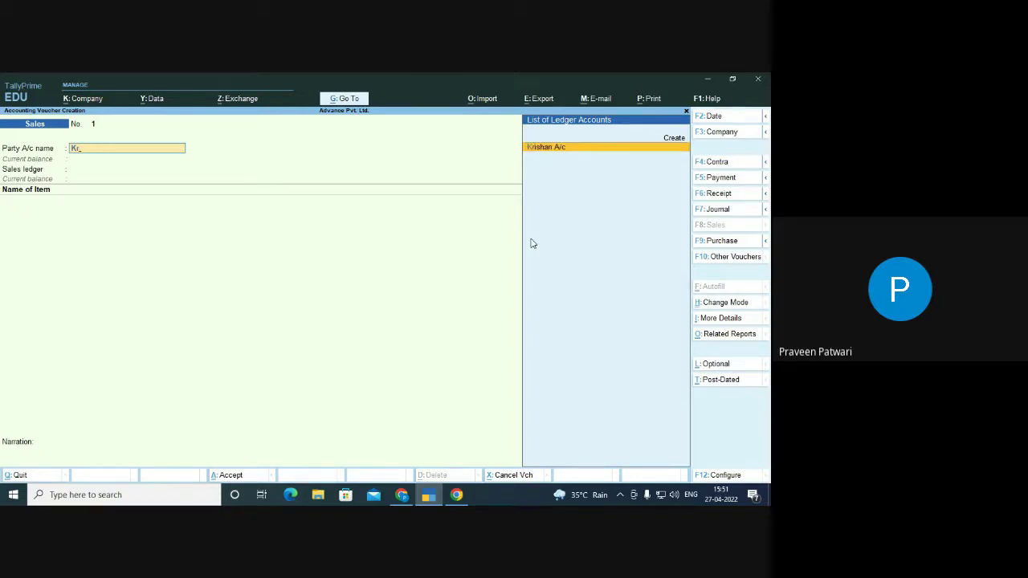
key(Return)
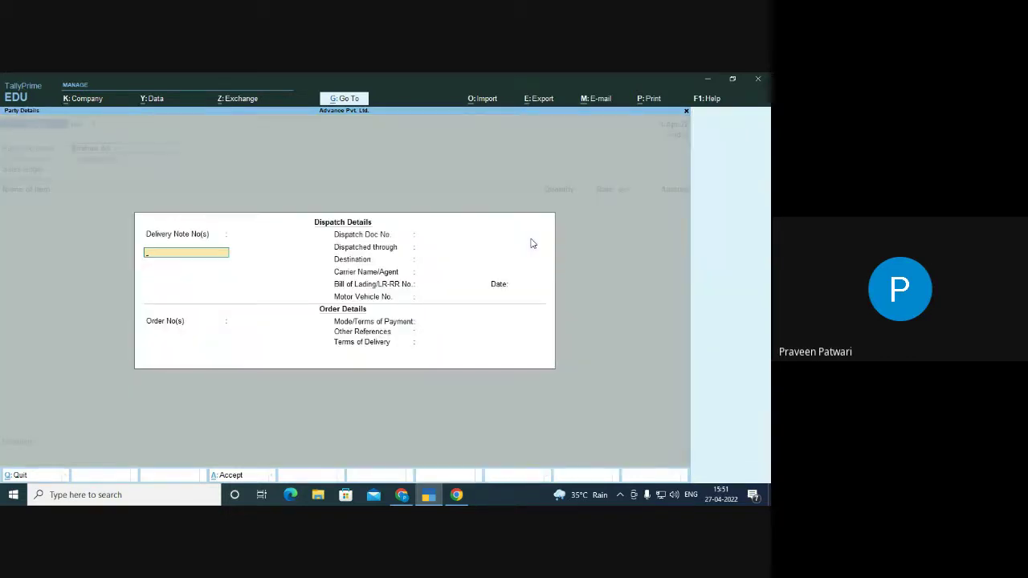
key(Escape)
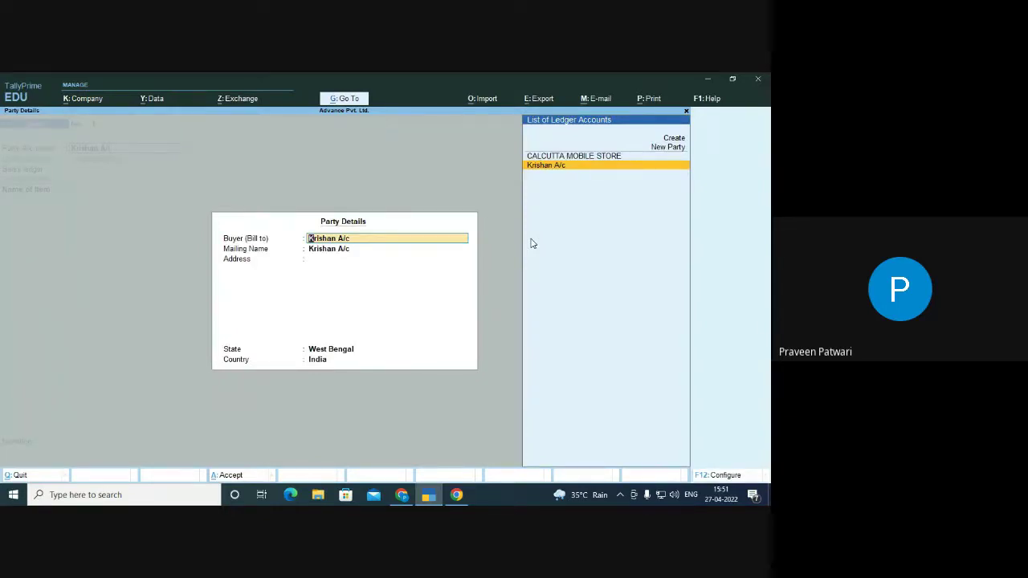
key(ctrl+a)
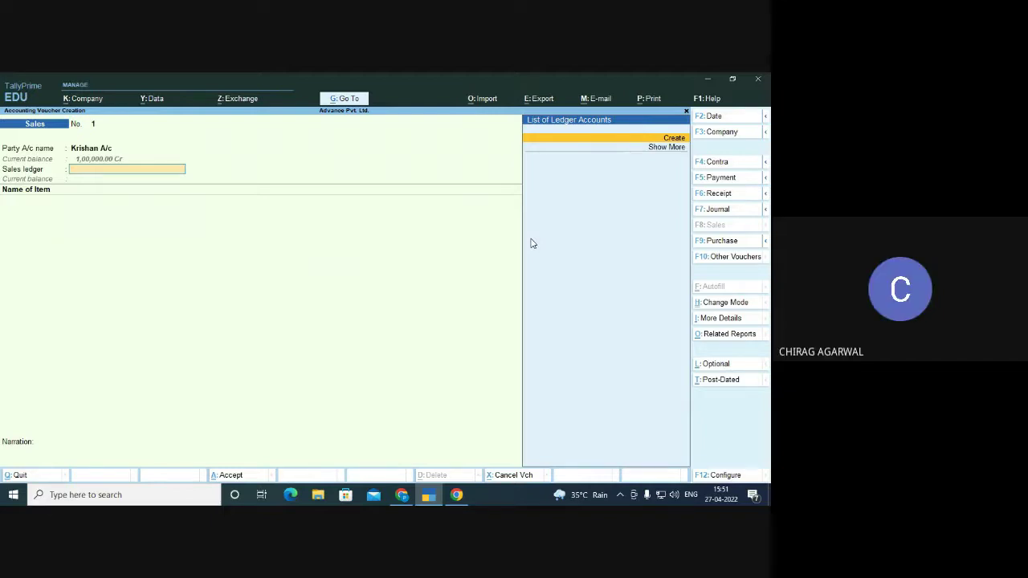
Create a sales ledger named Sales A/c under the Sales Accounts group and use it as the voucher's sales ledger
key(alt)
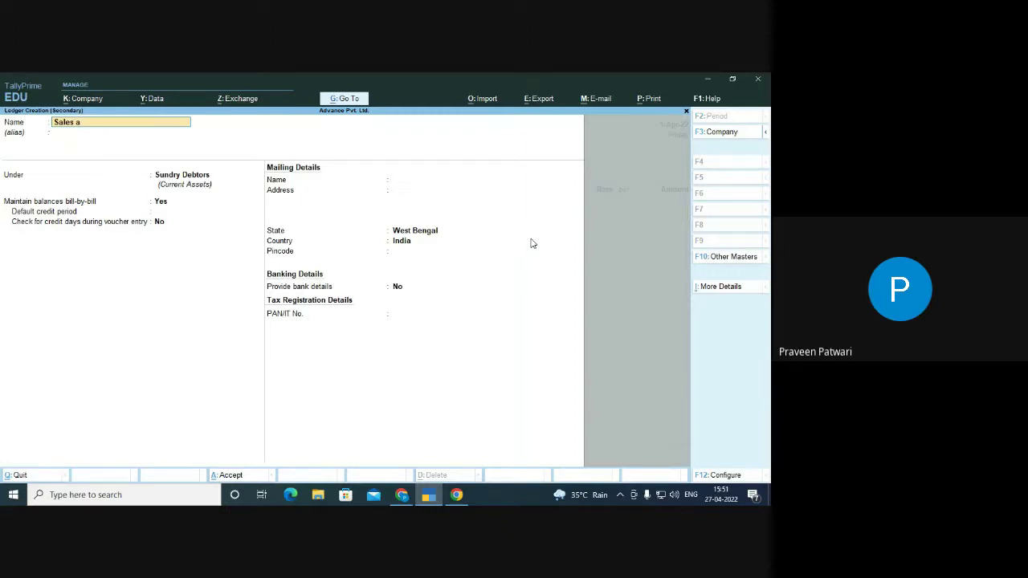
text(c)
key(Return)
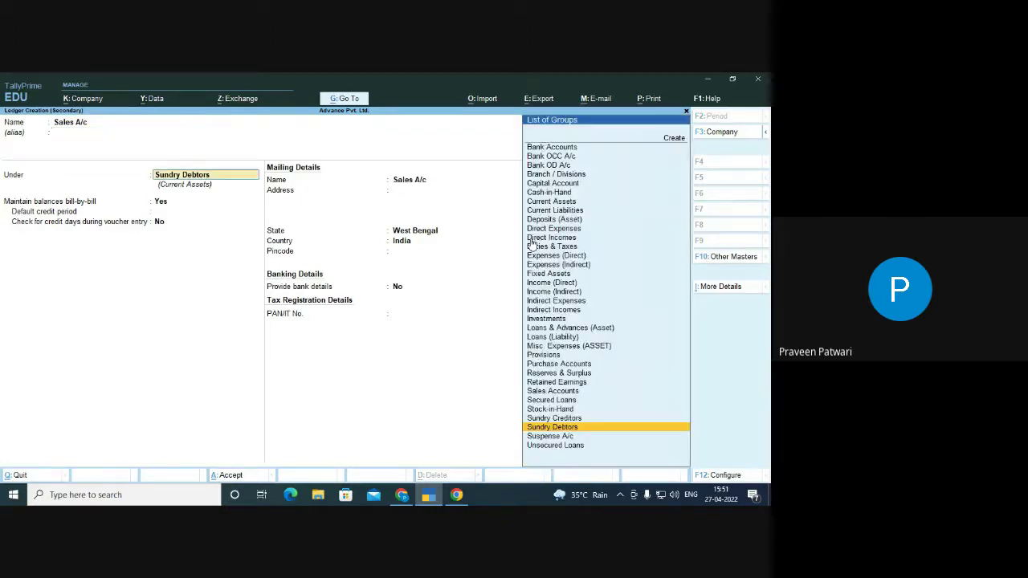
text(Sa)
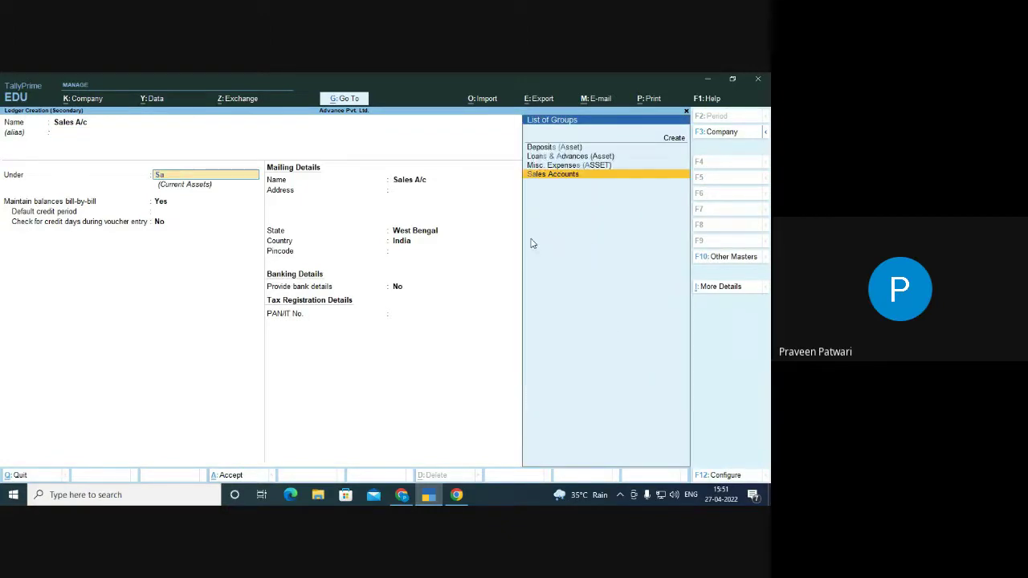
text(le)
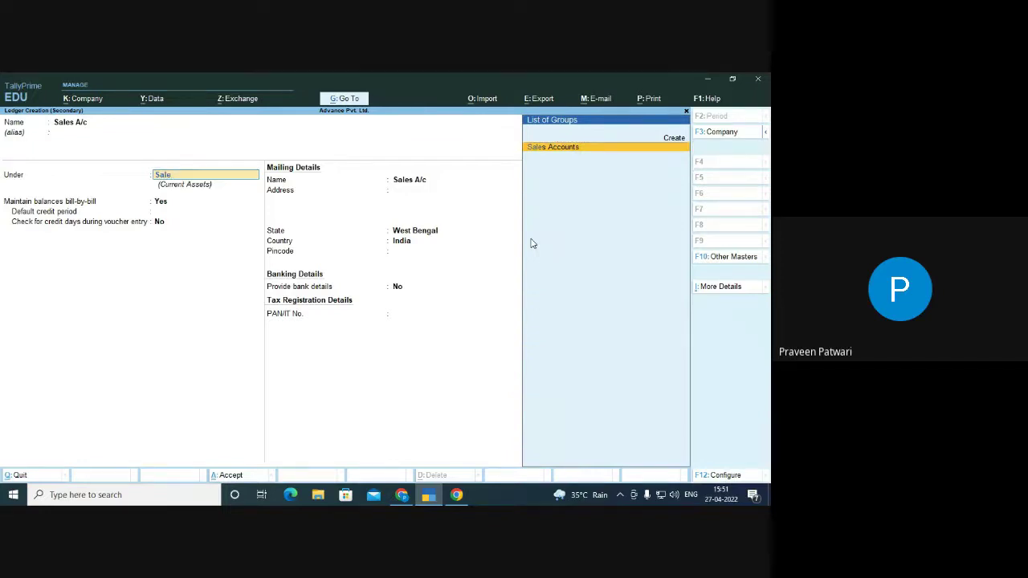
key(Return)
key(Return)
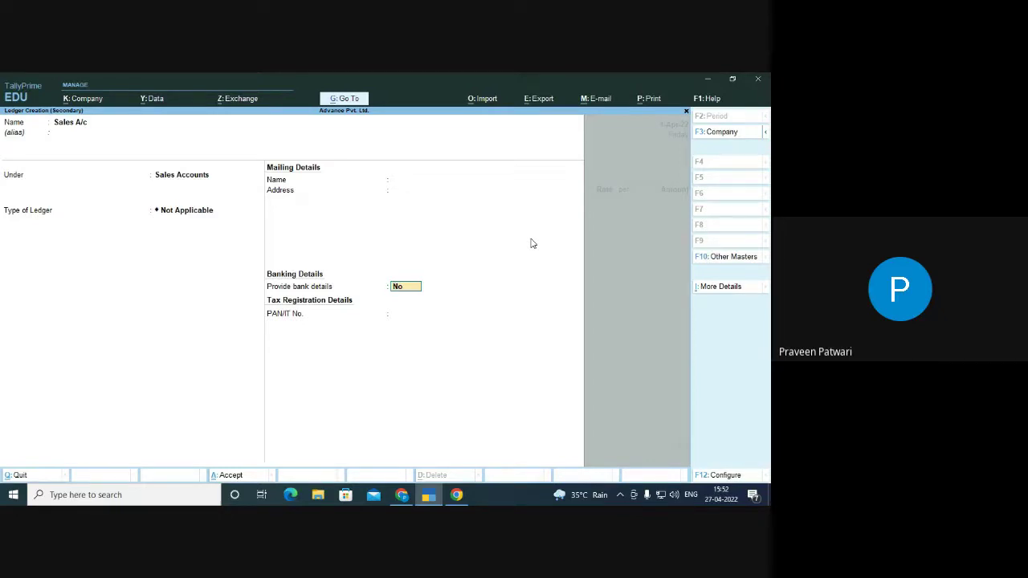
key(ctrl)
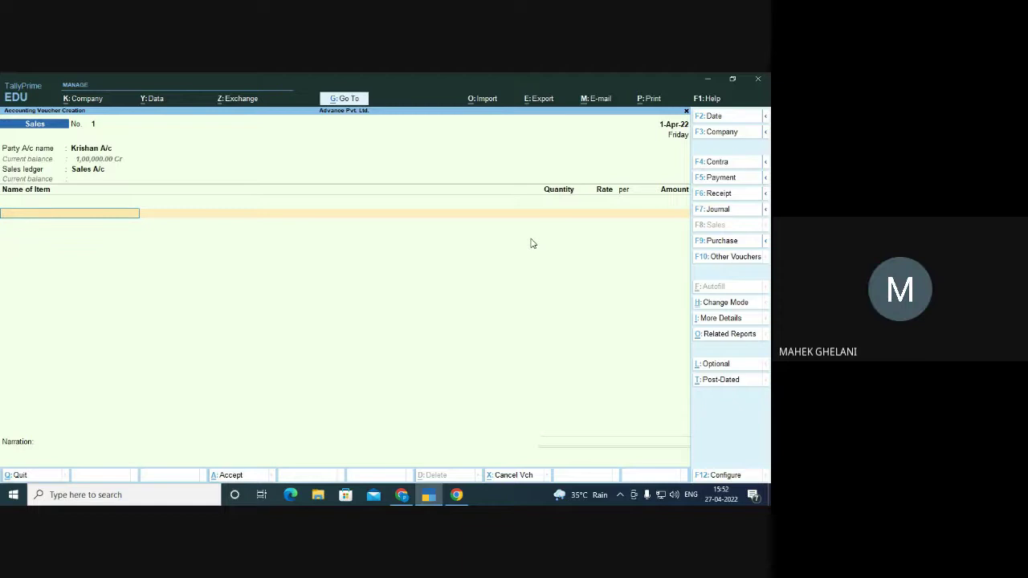
Enter the item NOKIA MOBILE PHONE with quantity 10 PCS at a rate of 20,000 and end the item list
key(Return)
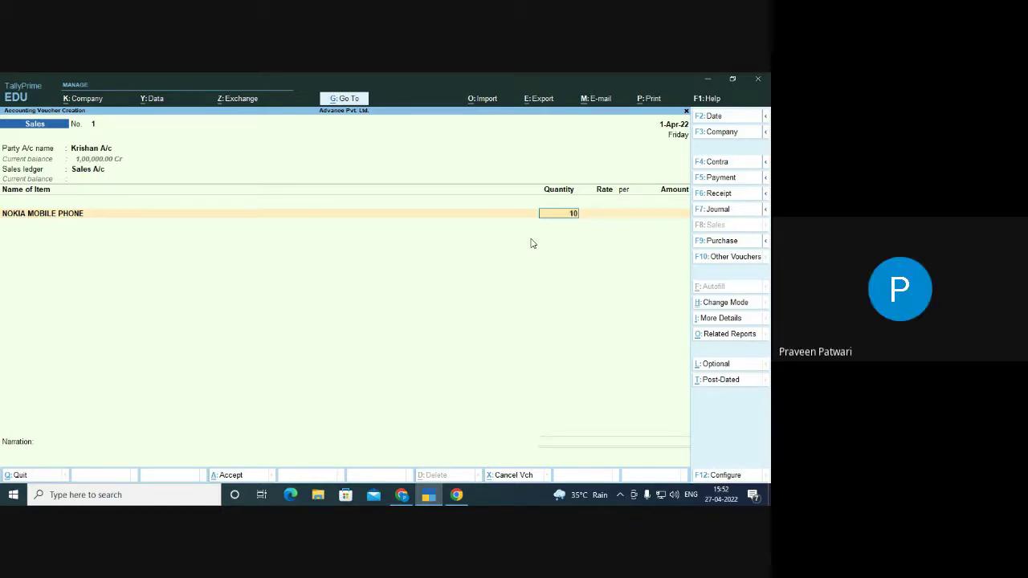
key(Return)
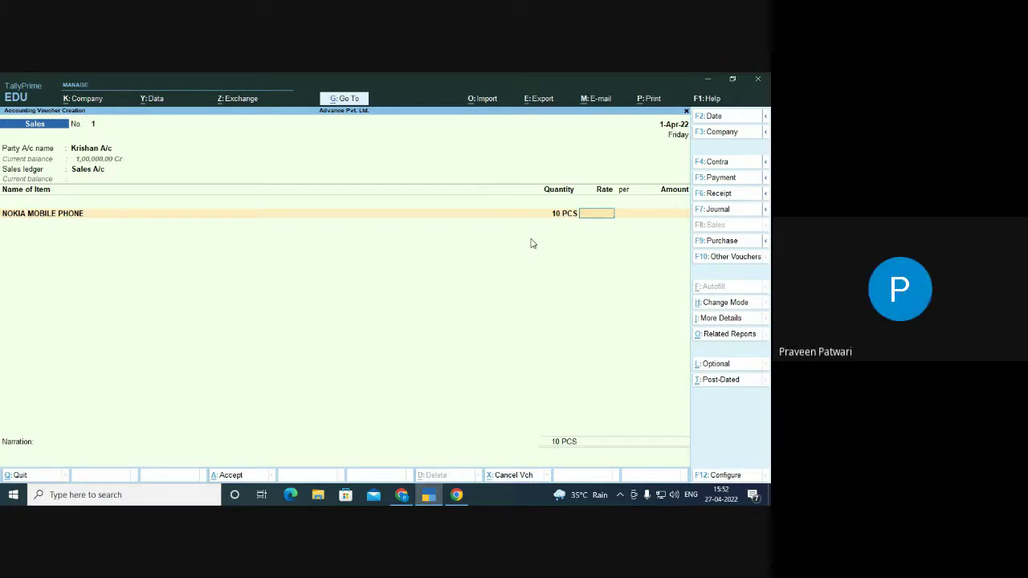
text(20,000)
key(Return)
key(Return)
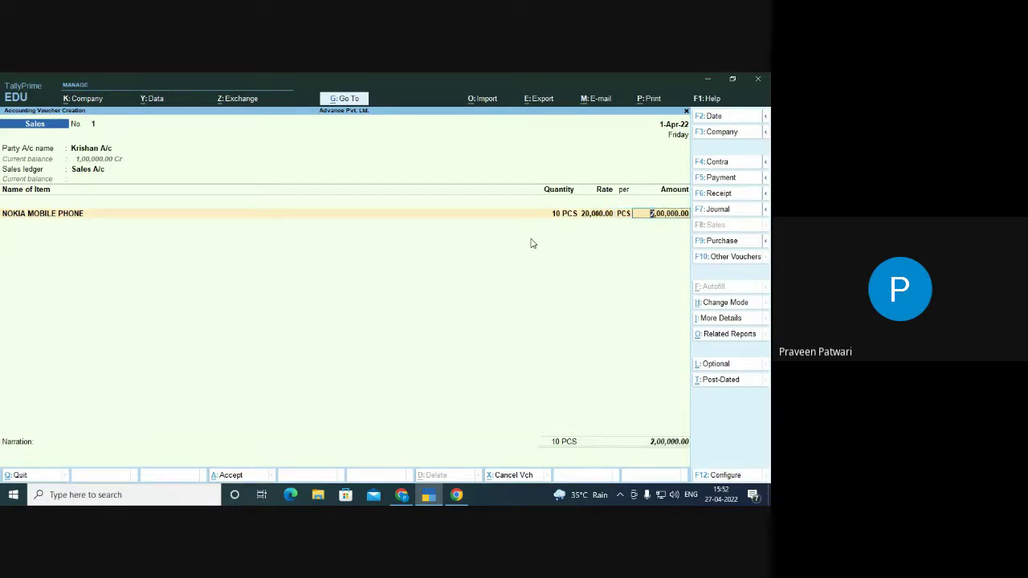
key(Return)
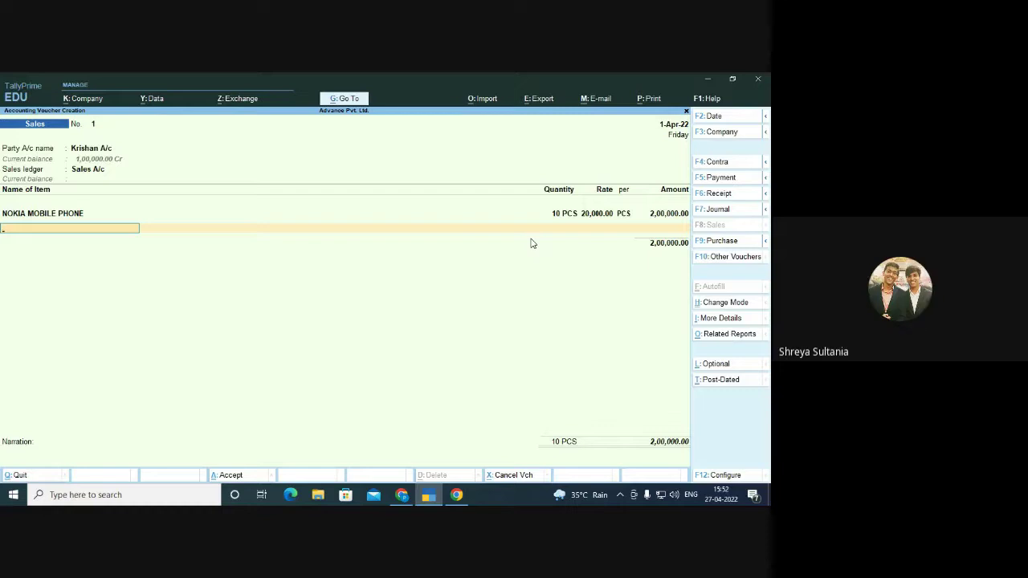
key(Return)
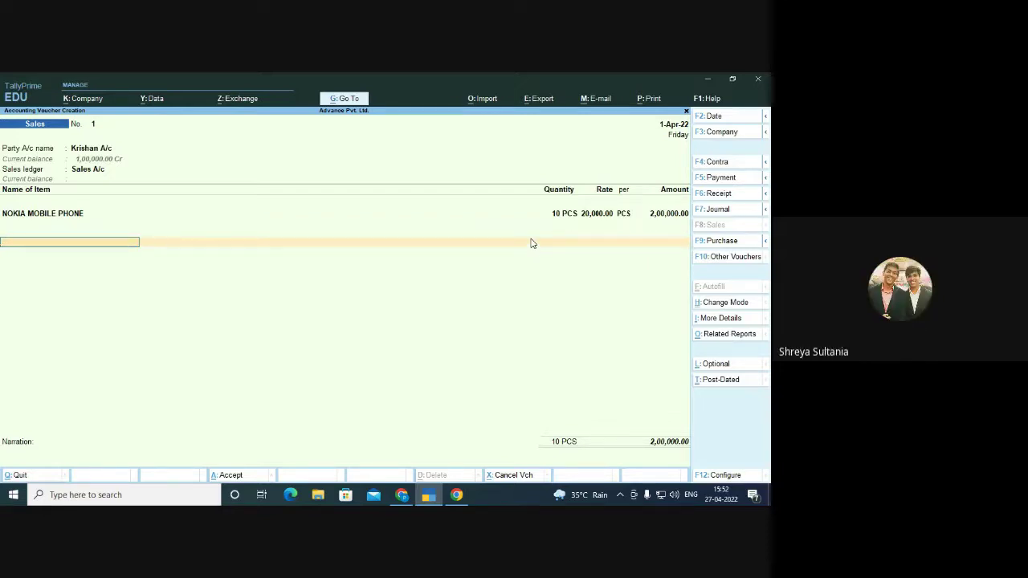
key(Return)
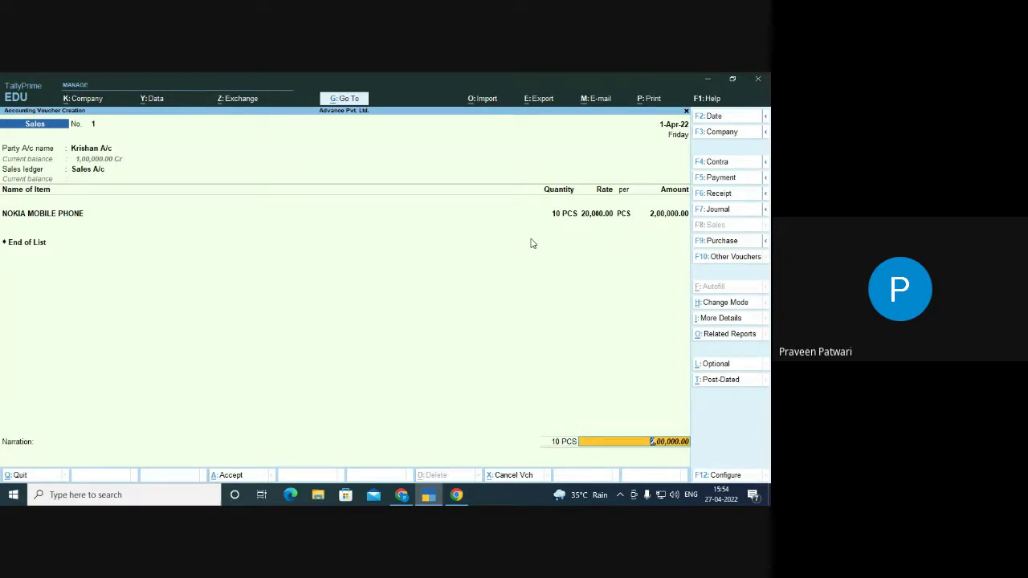
In the bill-wise details, allocate 1,00,000 Dr with Agst Ref against the pending bill Advance 1
key(Return)
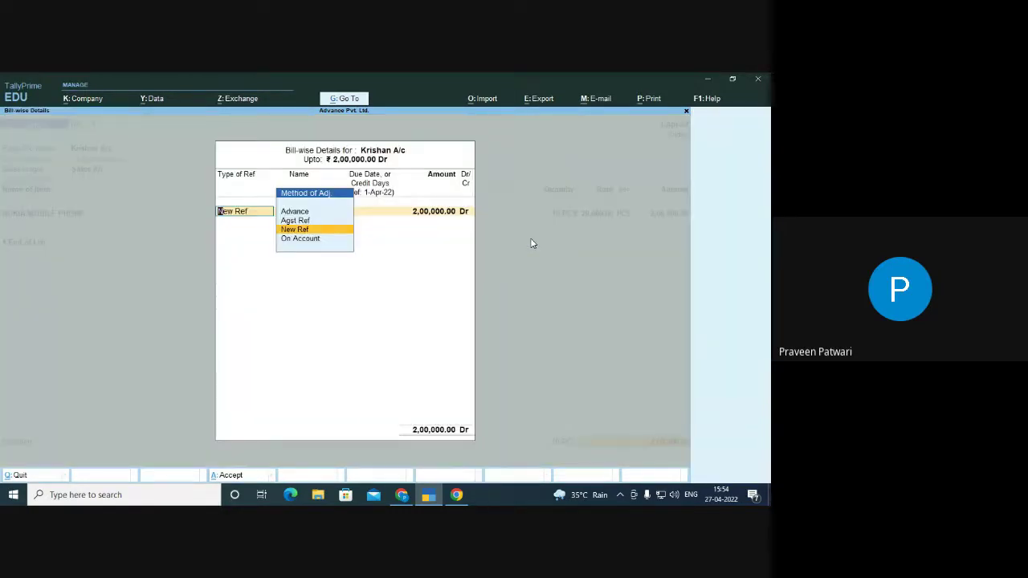
key(Up)
key(Return)
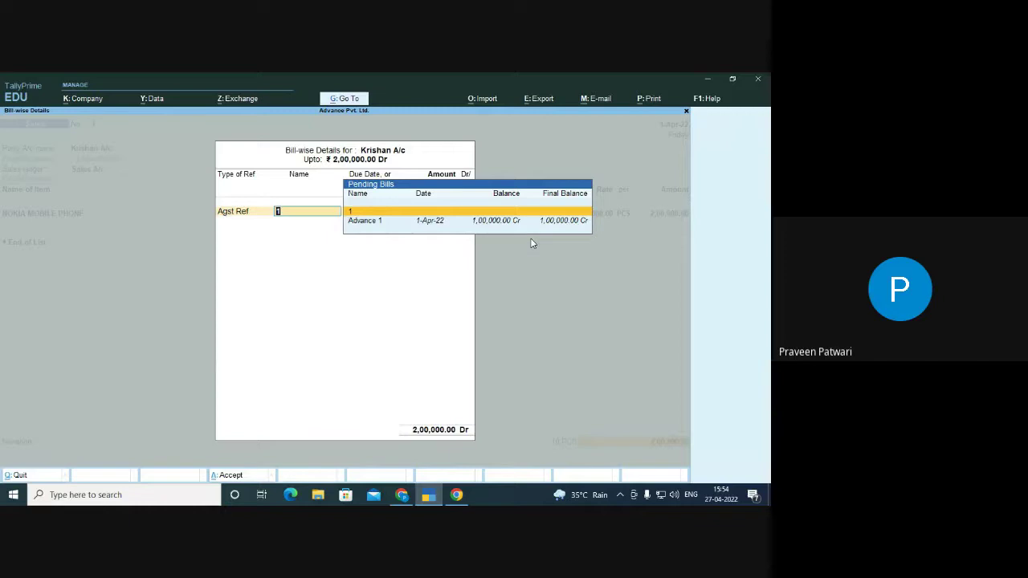
key(Down)
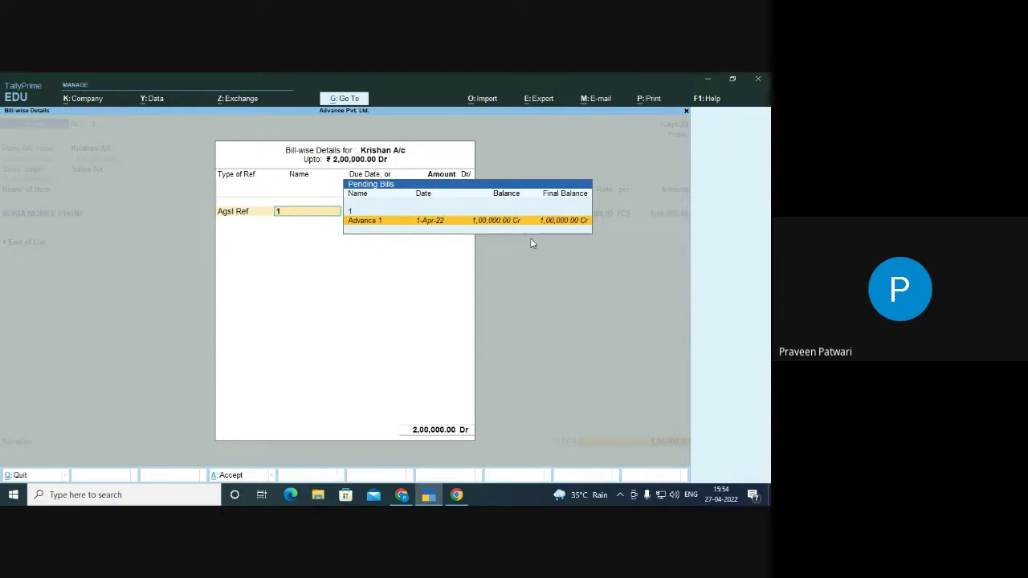
key(Up)
key(Return)
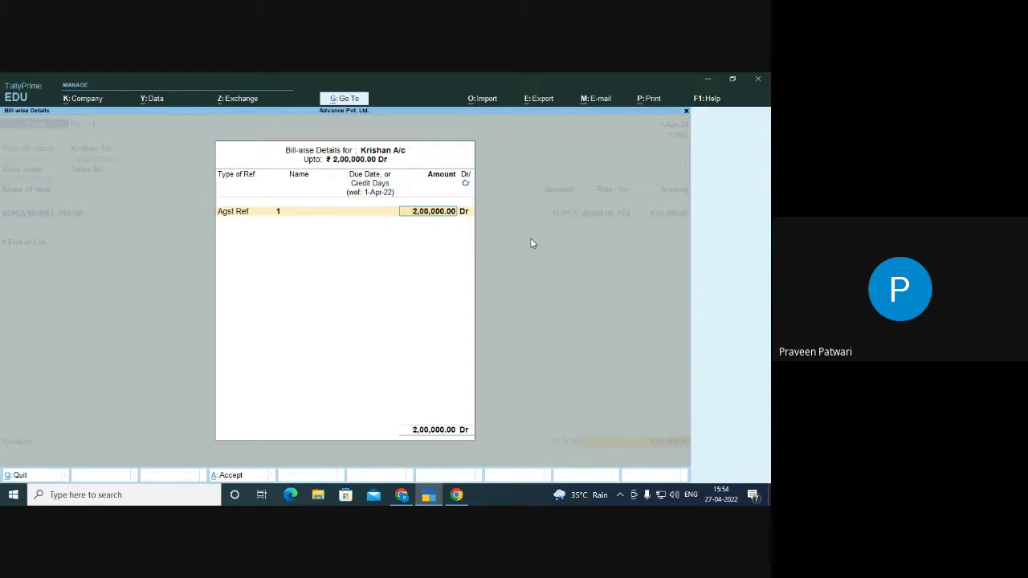
key(BackSpace)
key(Return)
text(100000)
key(Return)
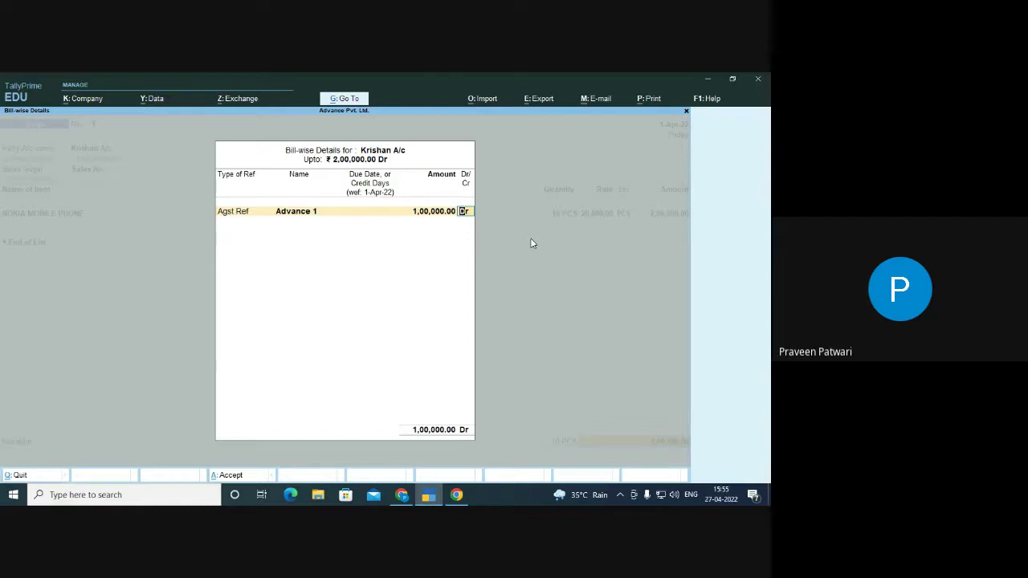
key(Return)
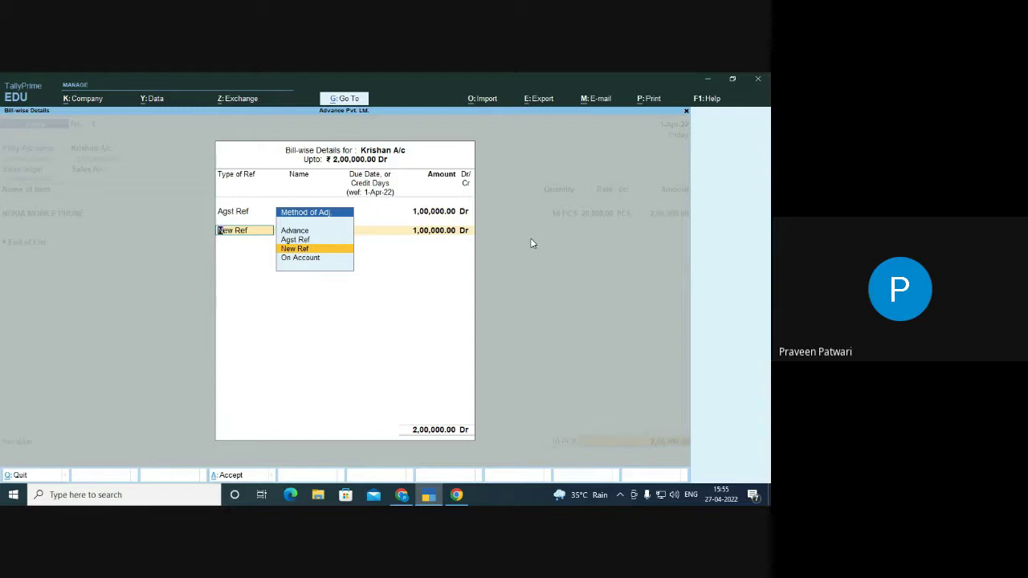
Allocate the remaining amount as a New Ref named with the customer's name and "1st Installment", with a credit period of 30 days
key(Return)
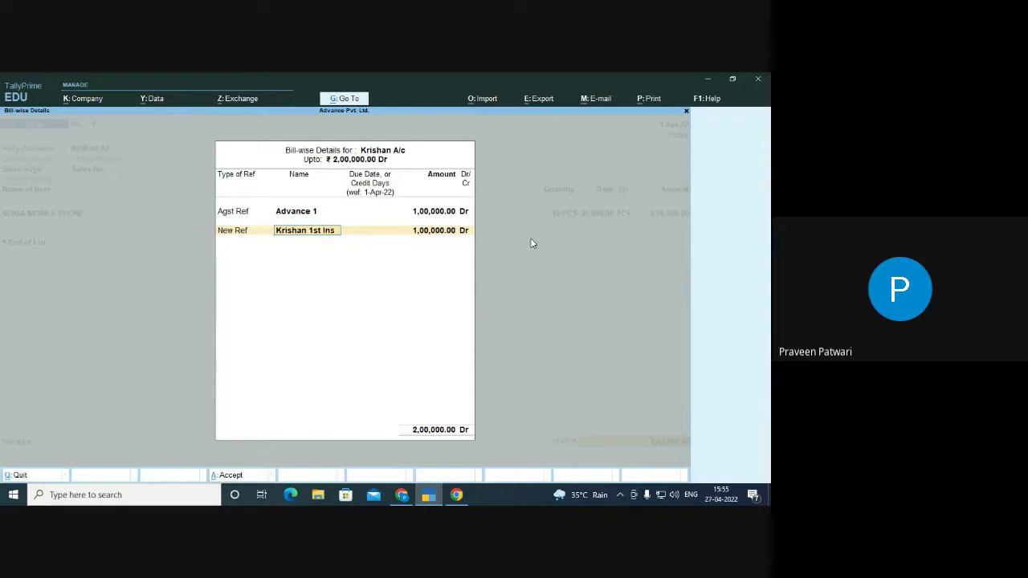
text(ment)
key(Return)
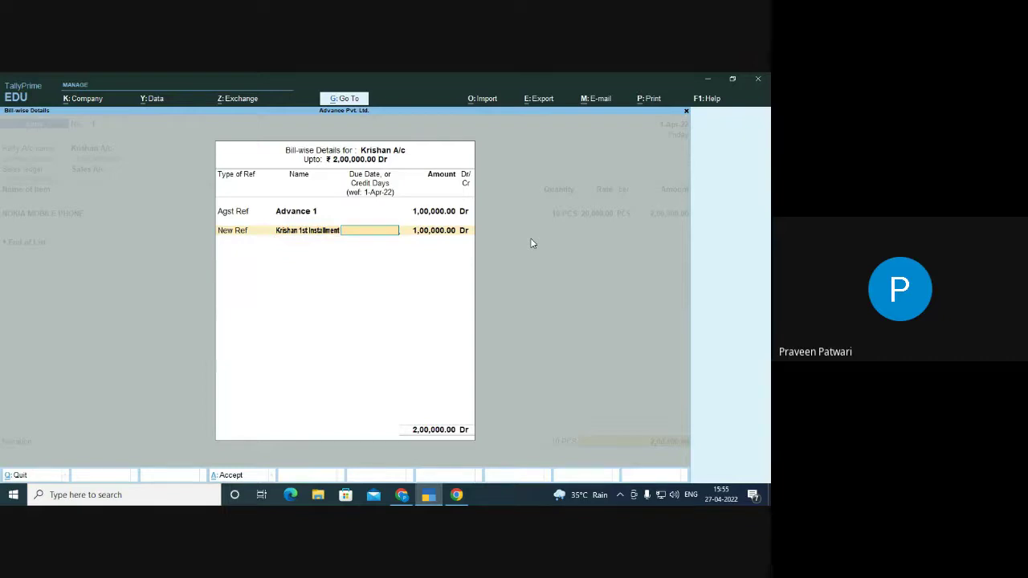
text(30)
key(Return)
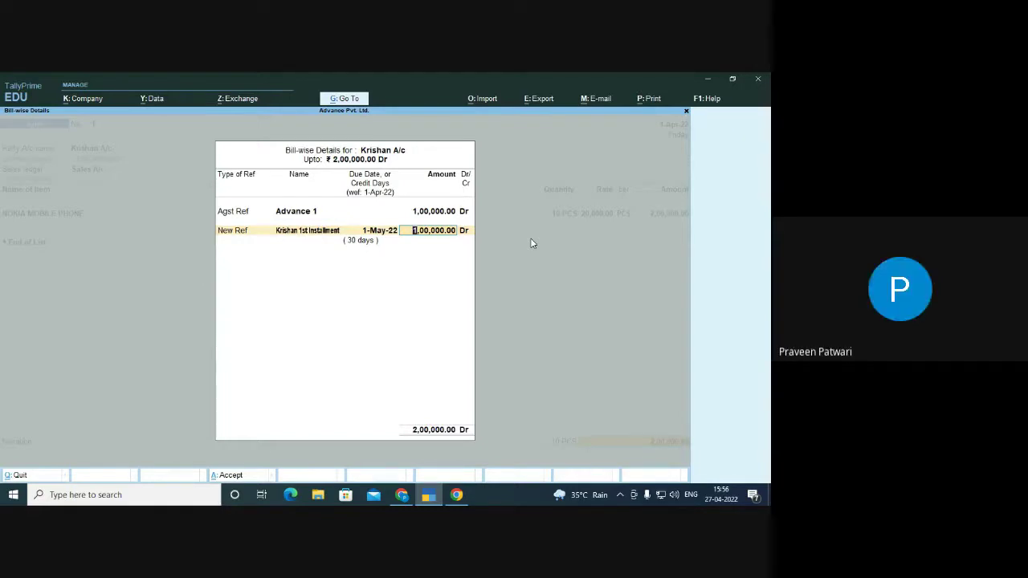
Switch to the Google Meet call and pin the video of the participant showing their screen by camera
click(402, 496)
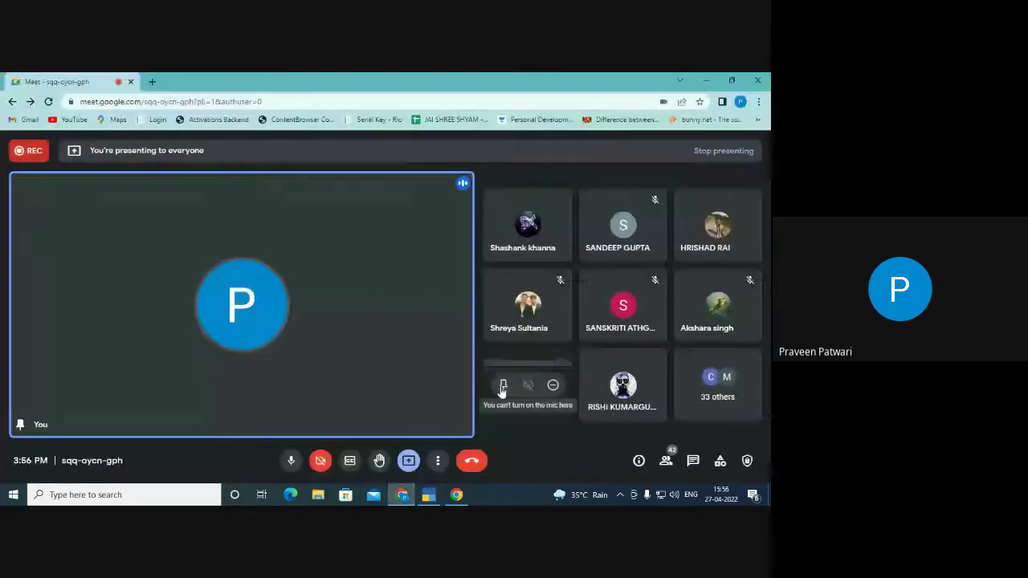
mouse_move(580, 495)
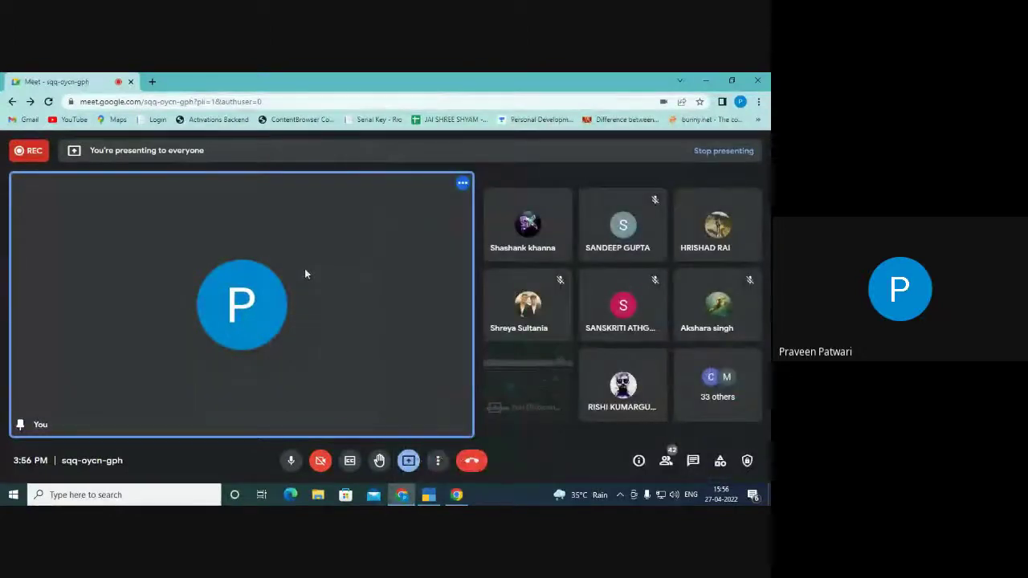
click(692, 304)
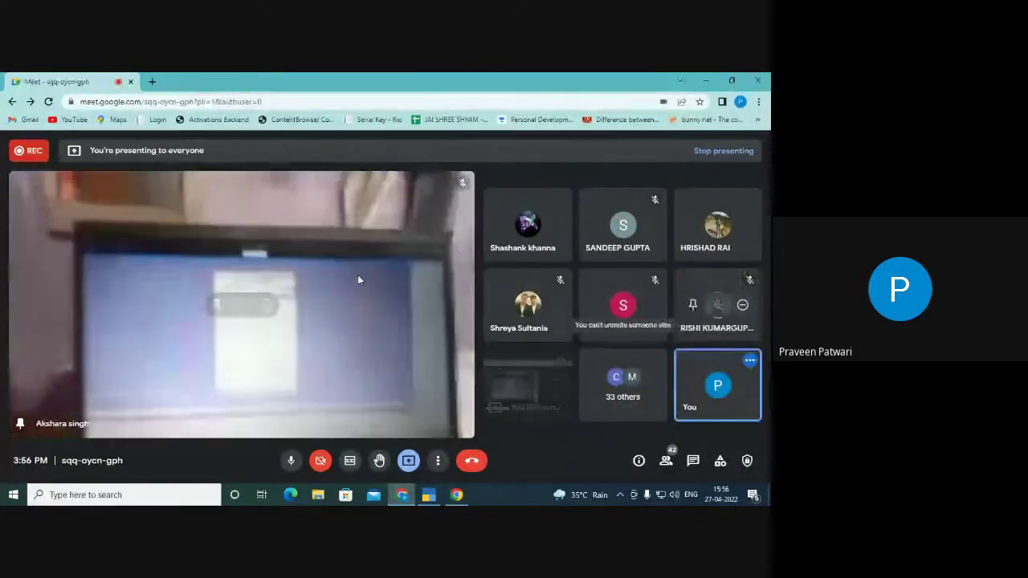
Switch back to TallyPrime and set the 1st Installment reference amount to 50,000 Dr in the bill-wise details
mouse_move(317, 308)
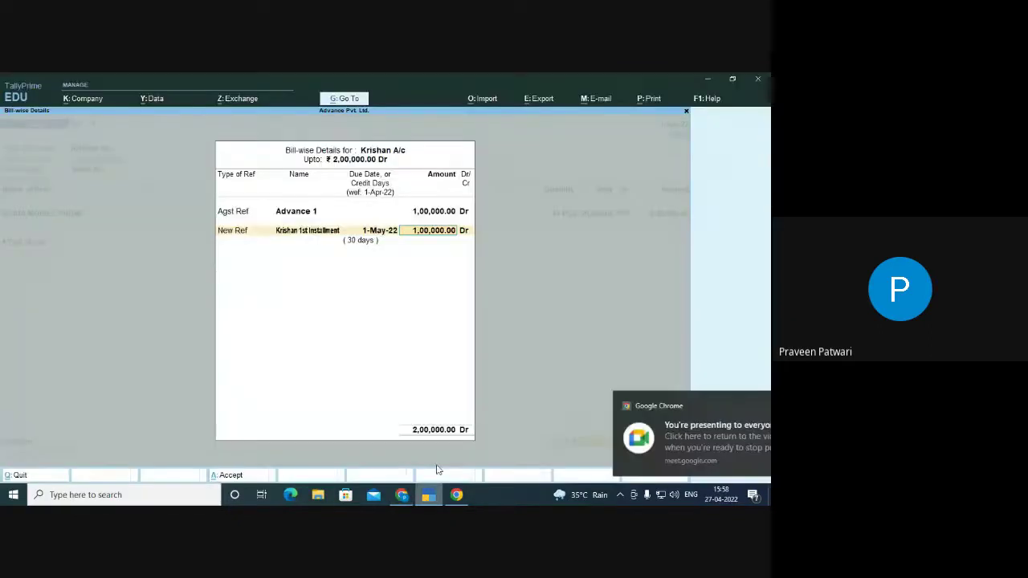
click(428, 495)
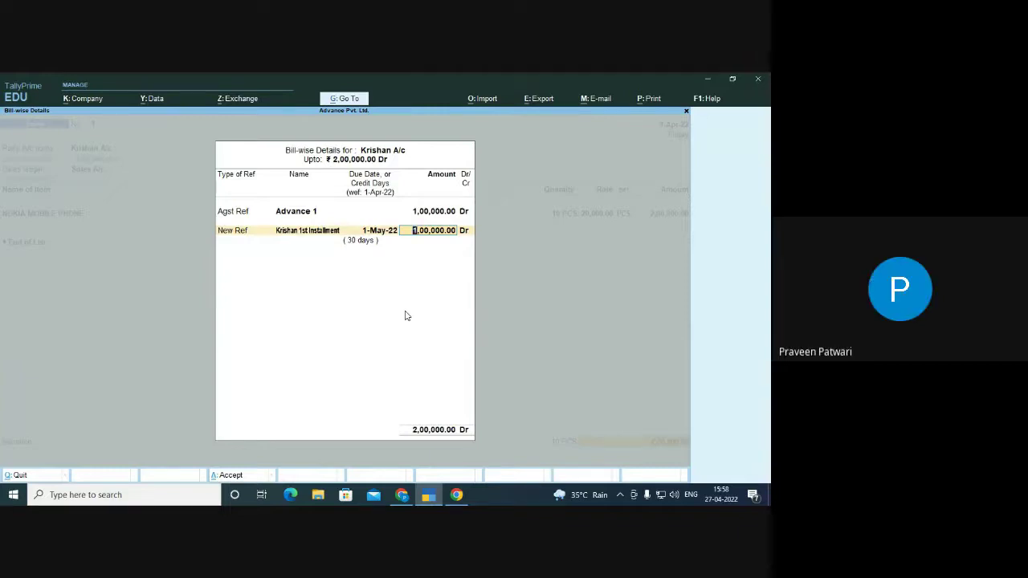
text(50000)
key(Return)
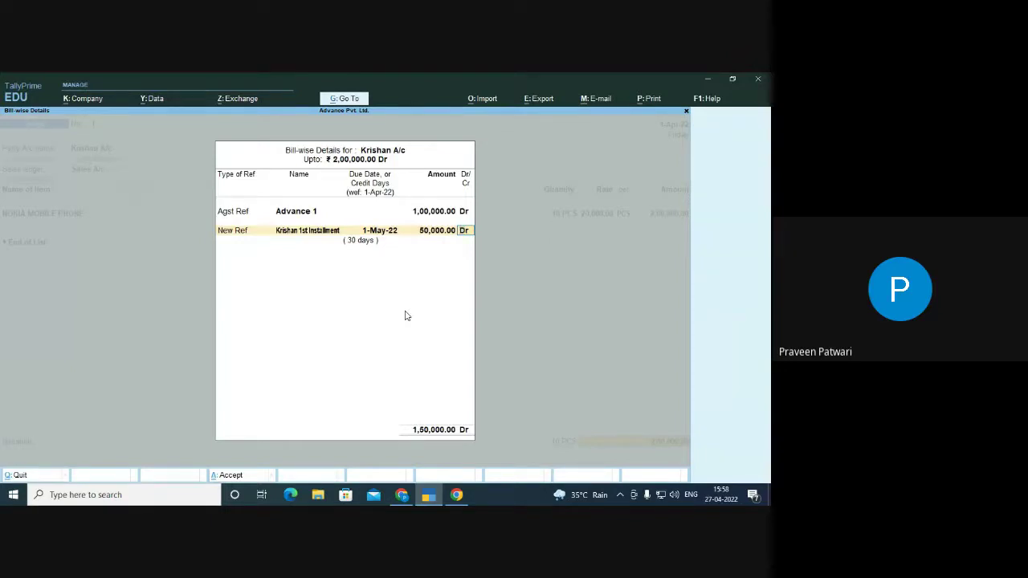
key(Return)
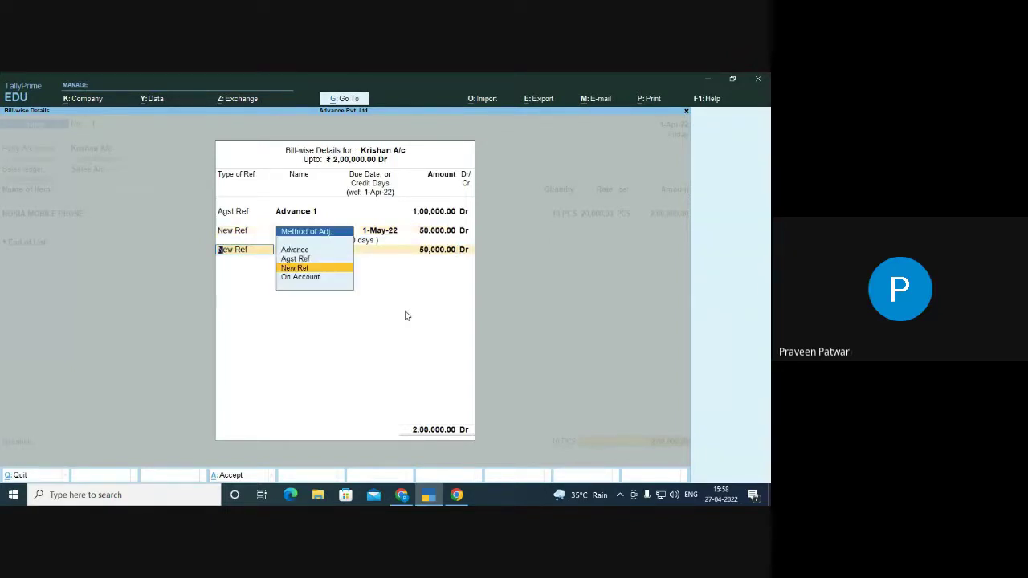
Allocate the remaining 50,000 Dr as a New Ref named with the customer's name and "2nd Installment", due 1-Jun-22
key(Return)
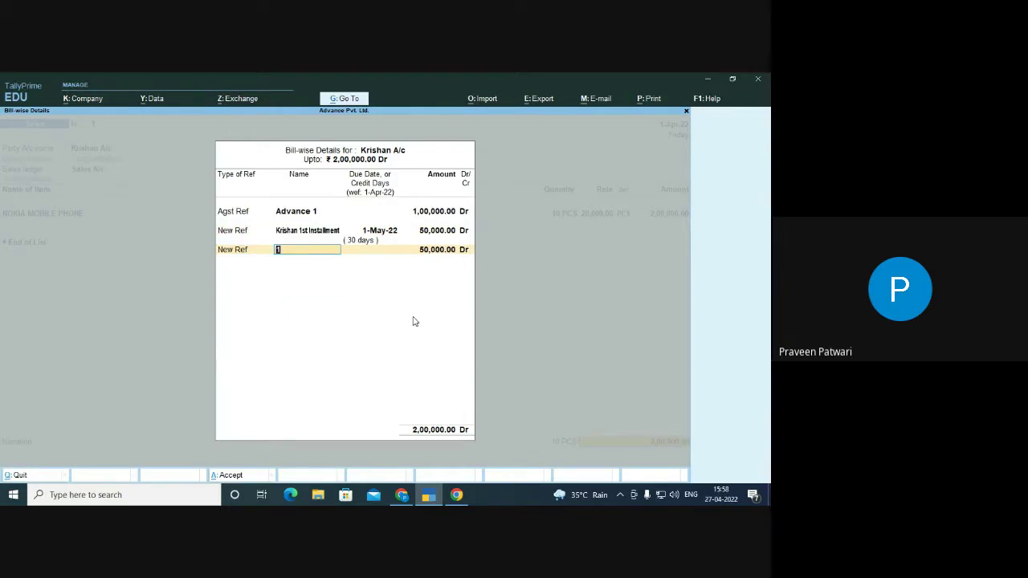
text(Krishan 2nd installment)
key(Return)
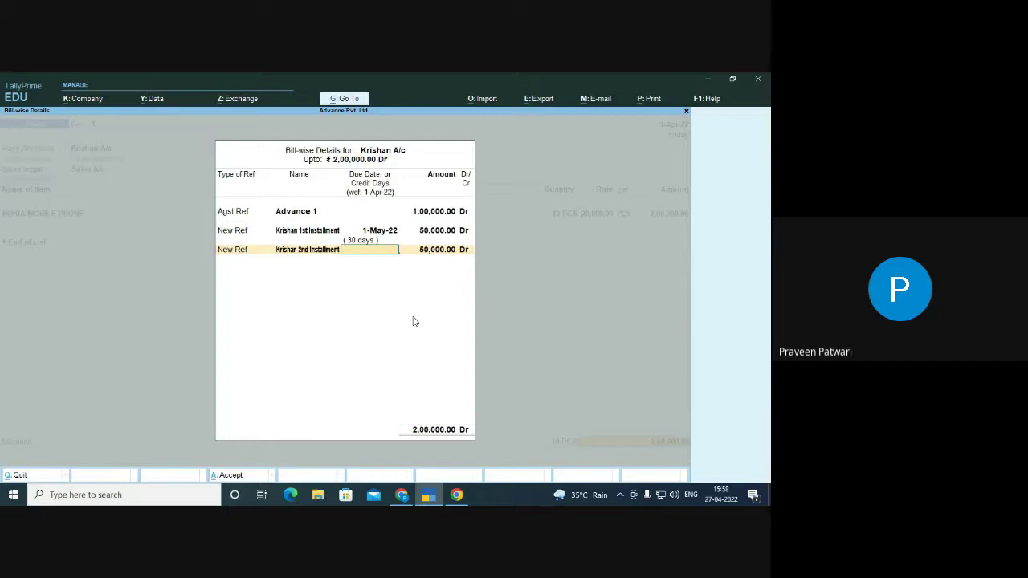
text(1-6)
key(Return)
key(Return)
key(Return)
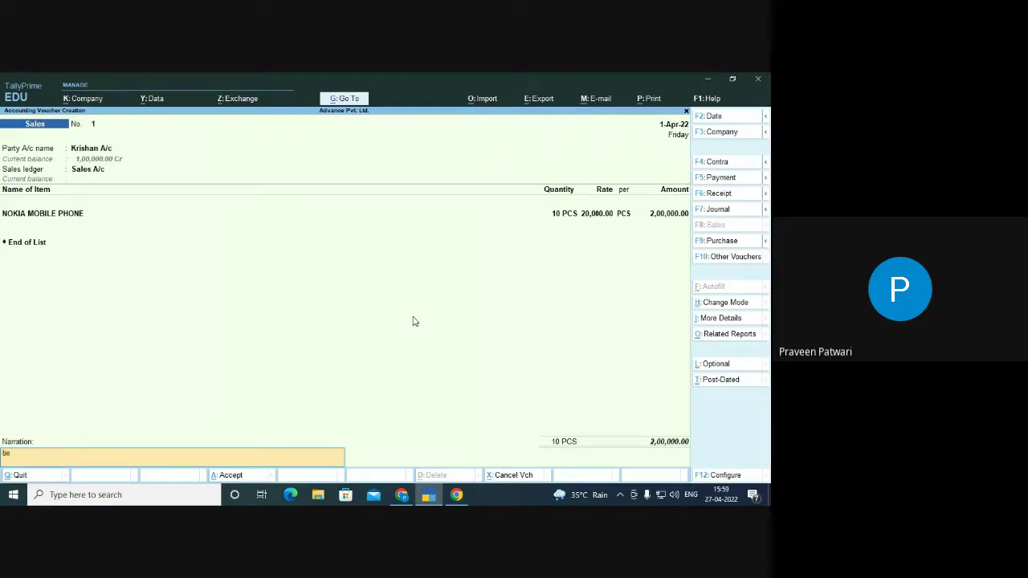
Enter the narration "being goods sold and advance" and save the sales voucher
text(being goods sold and advance set)
key(BackSpace)
key(BackSpace)
key(BackSpace)
key(BackSpace)
key(Return)
key(Return)
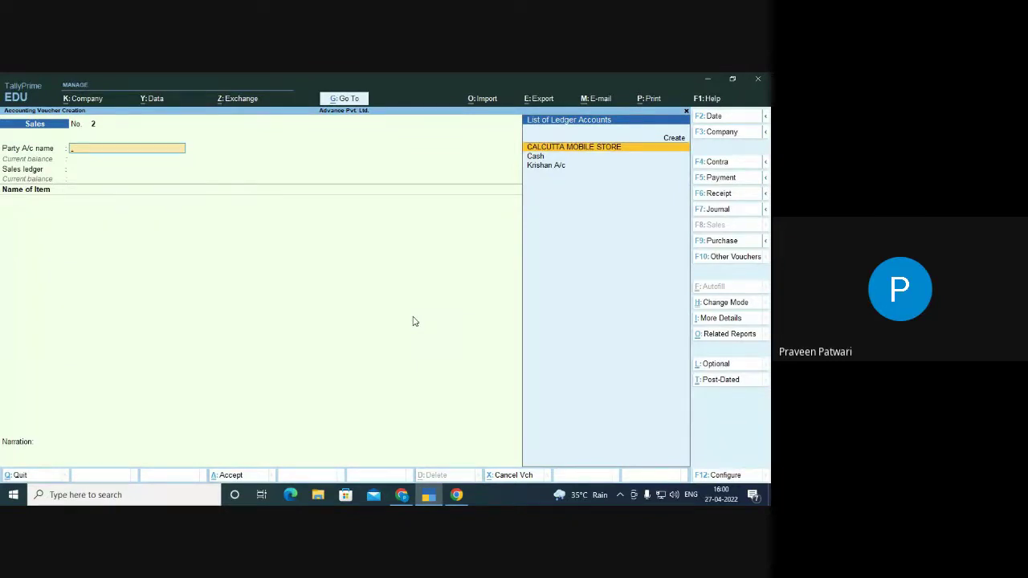
Open the Bills Receivable report and compare its pending bills with those in Bills Payable
key(alt+g)
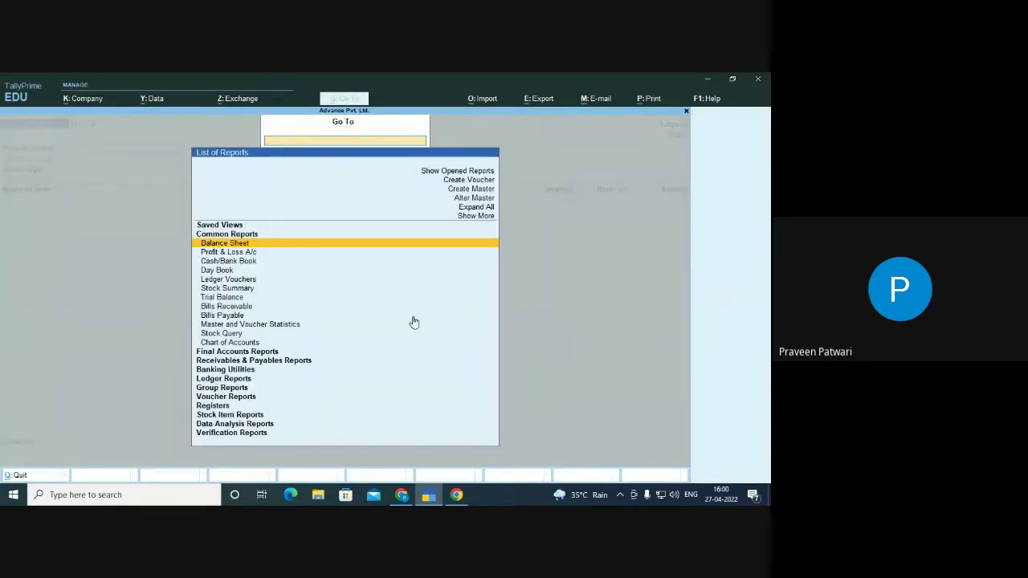
text(Bills)
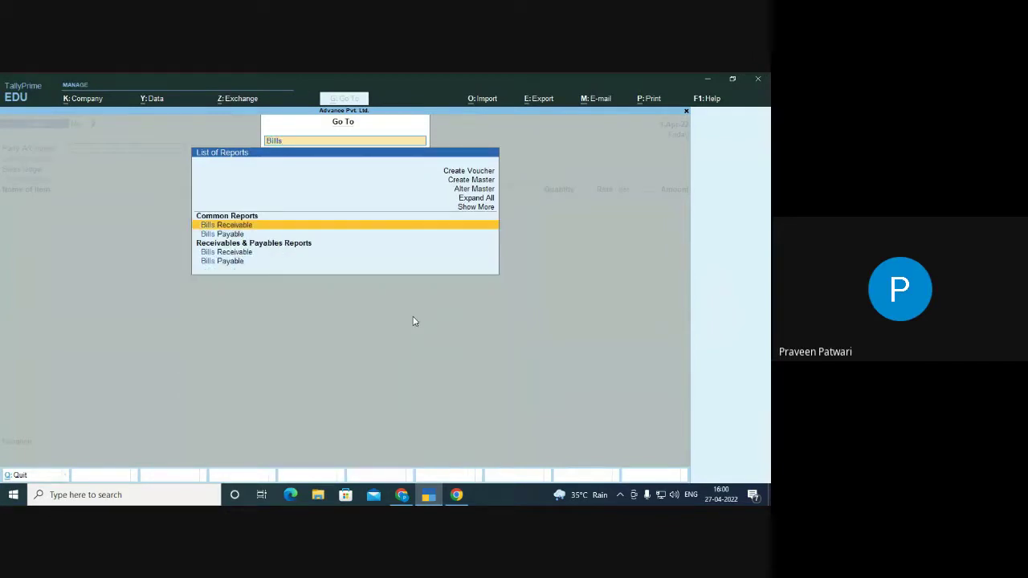
key(Return)
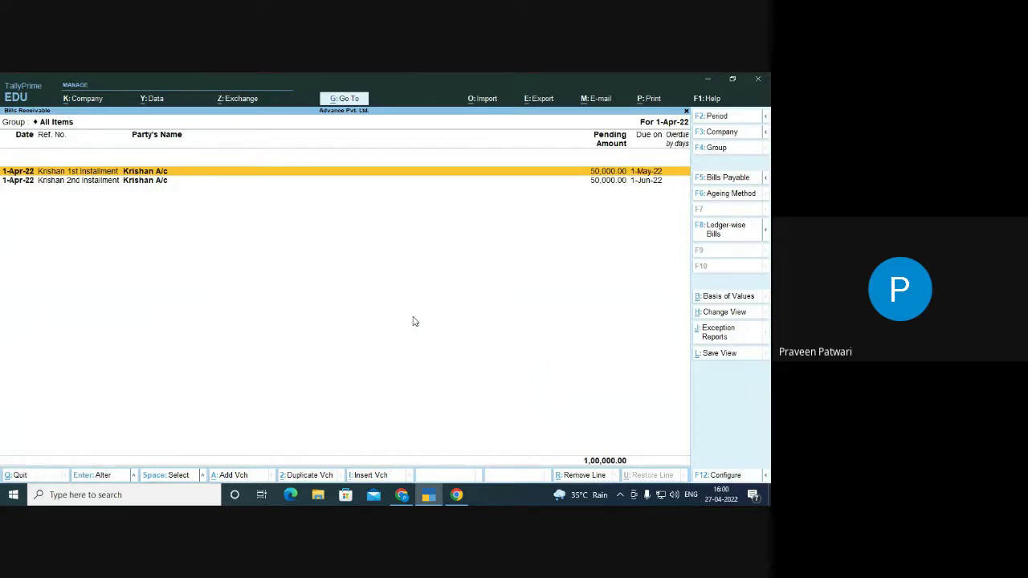
key(F5)
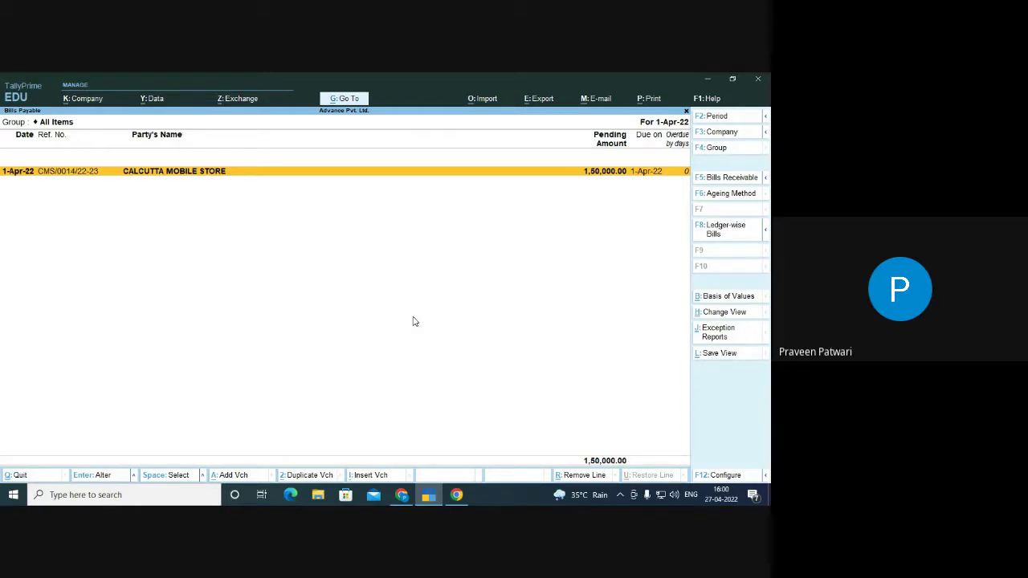
key(F5)
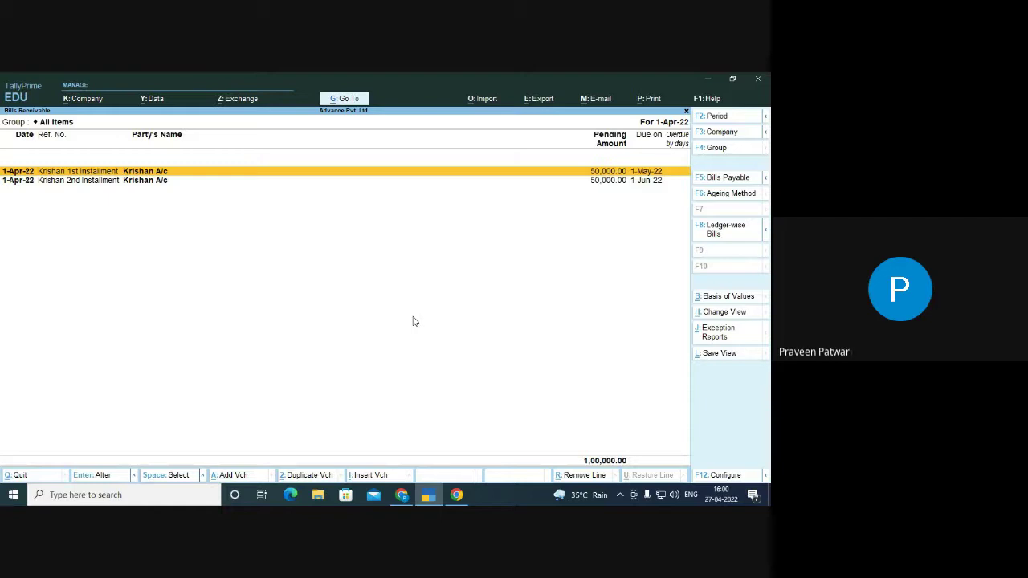
key(F5)
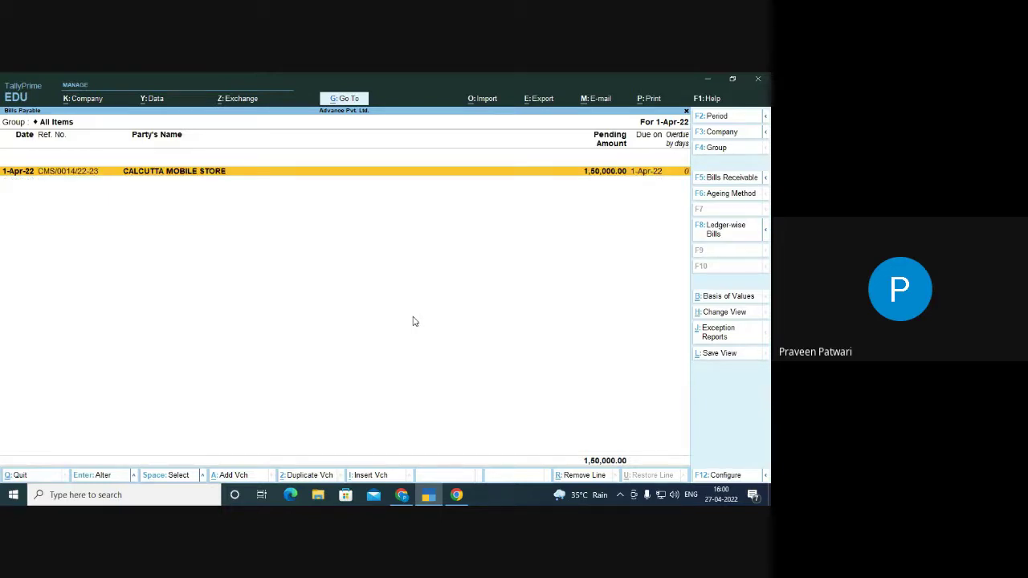
Return to voucher entry and start a Receipt voucher with account Cash, crediting the customer's ledger with 2,00,000
key(alt+a)
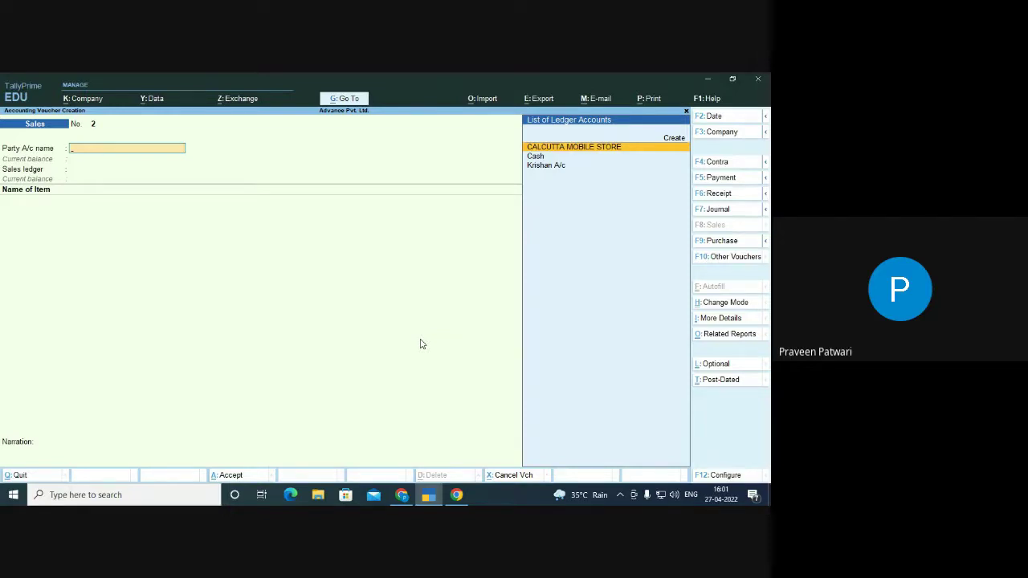
key(F6)
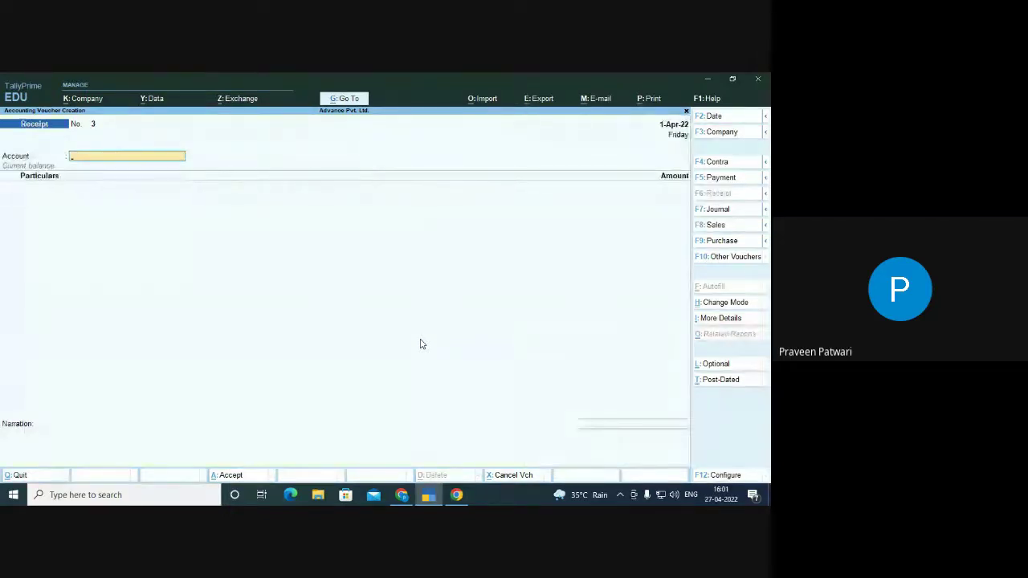
text(Ca)
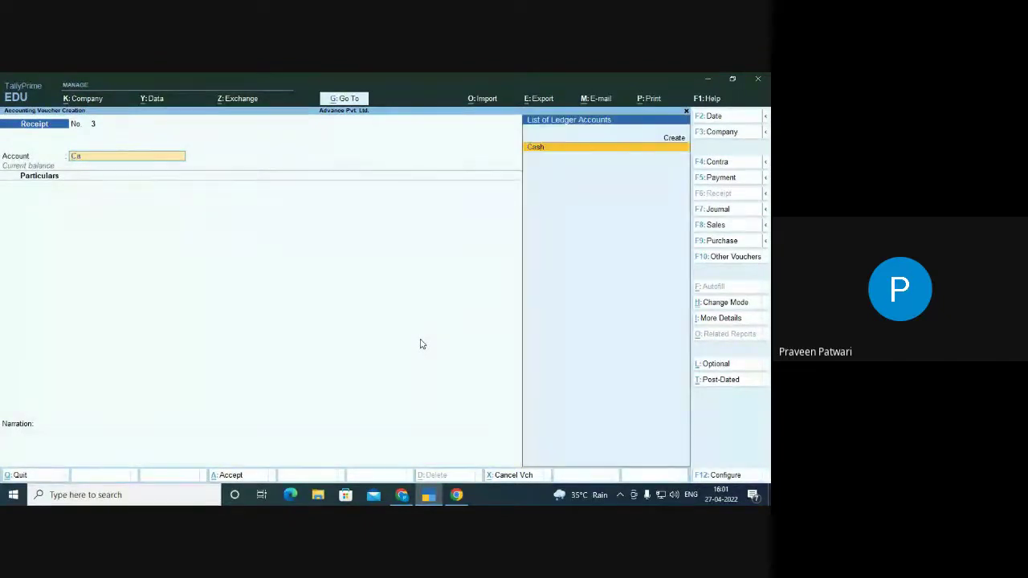
key(Return)
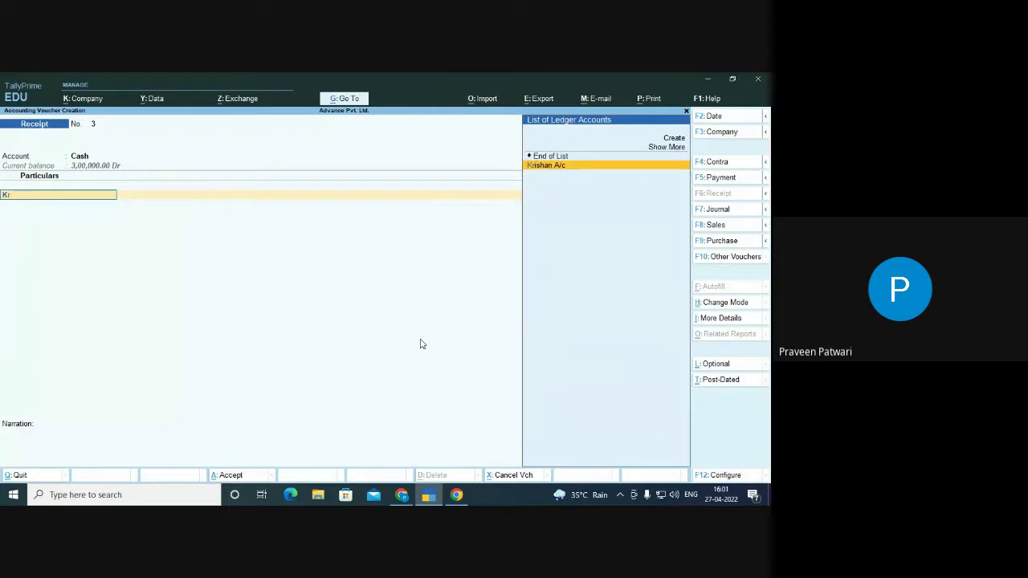
key(Return)
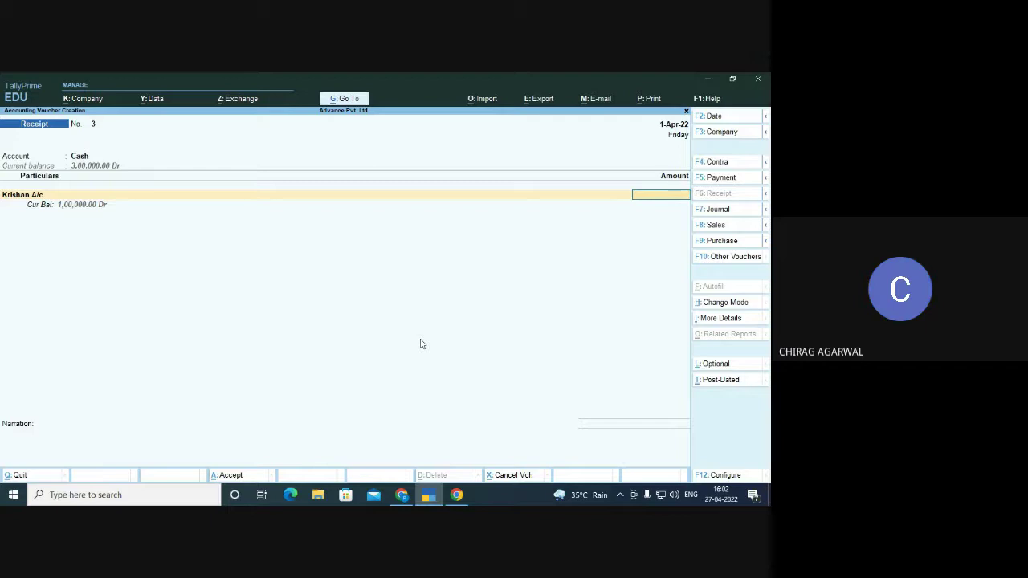
text(200)
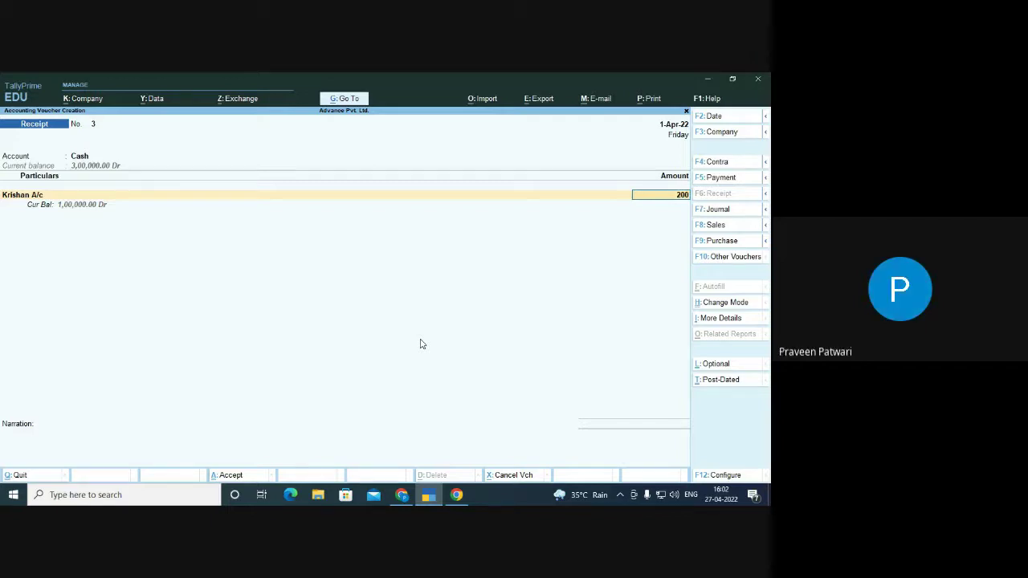
text(000)
key(Return)
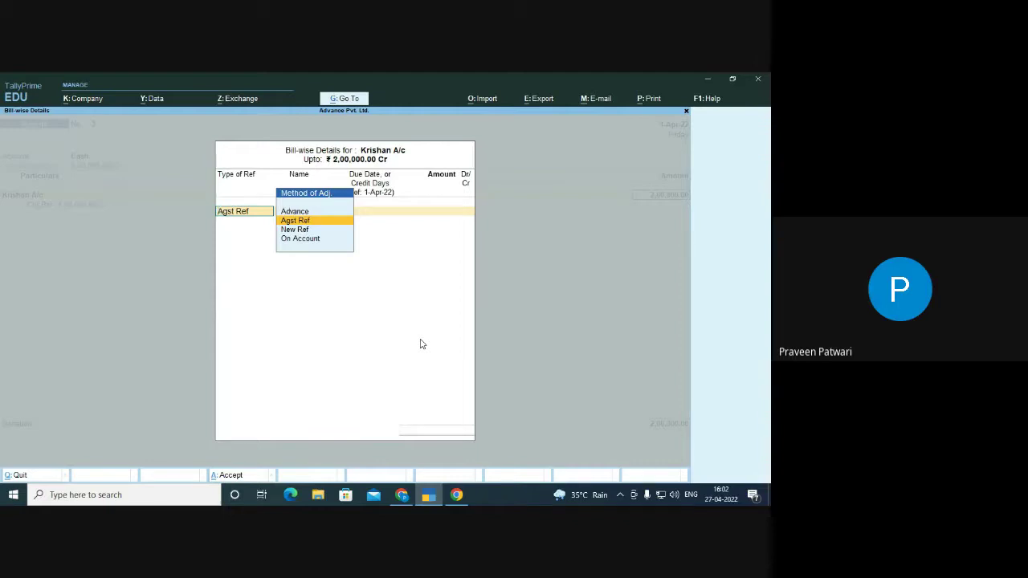
Allocate 50,000 Cr each with Agst Ref against the customer's pending 1st Installment and 2nd Installment bills
key(Return)
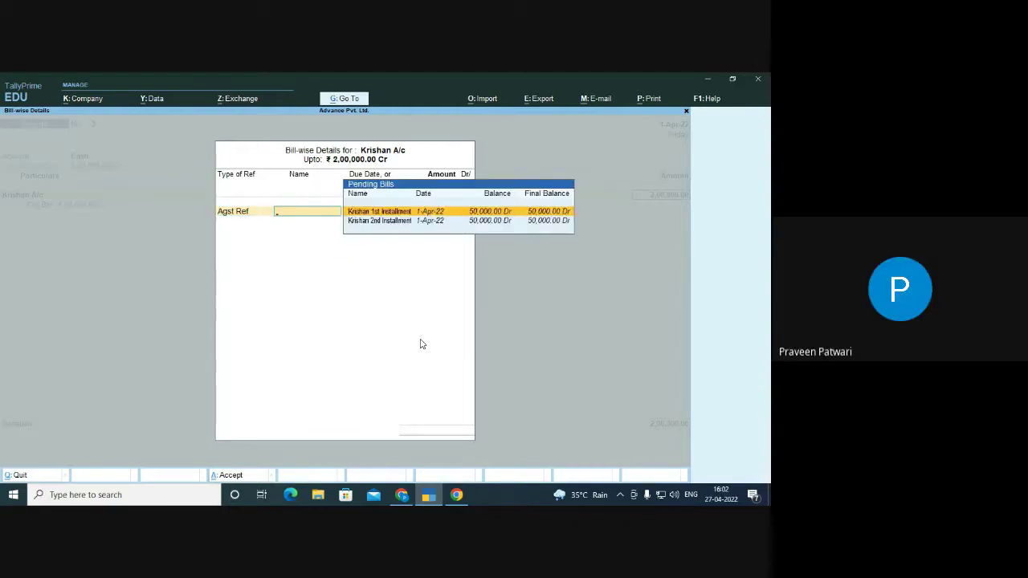
key(Return)
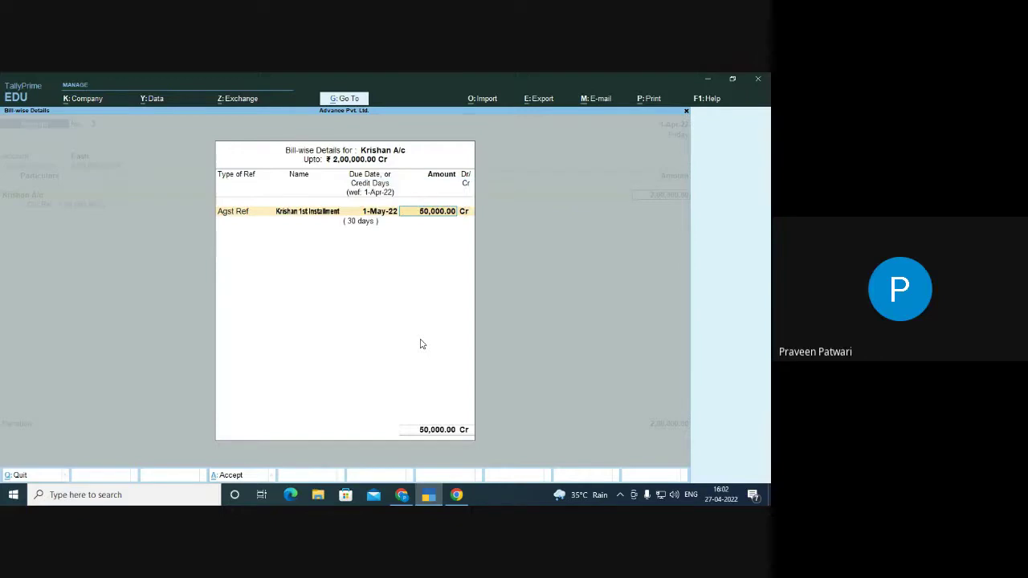
key(Return)
key(Return)
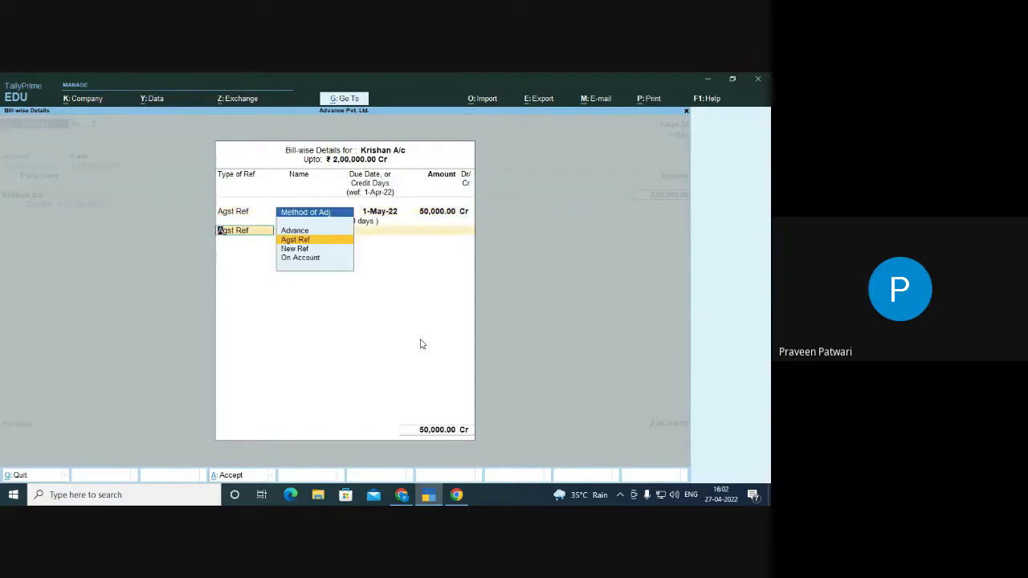
key(Return)
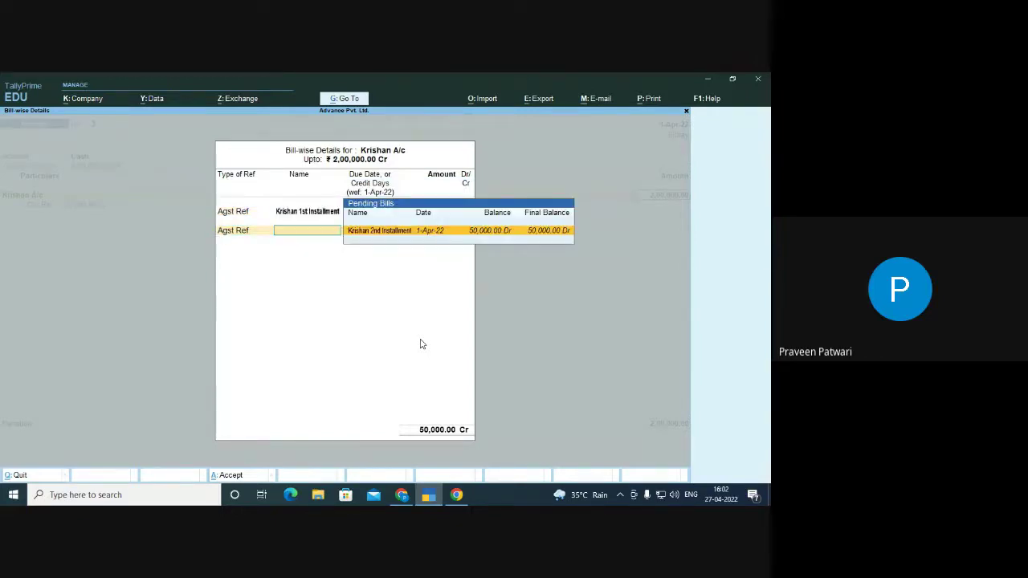
key(Return)
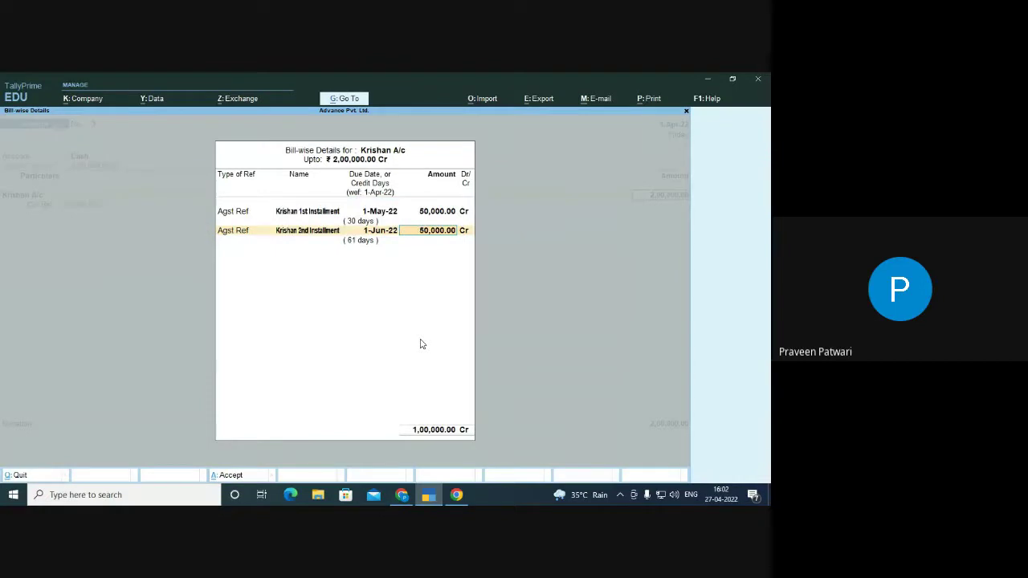
key(Return)
key(Return)
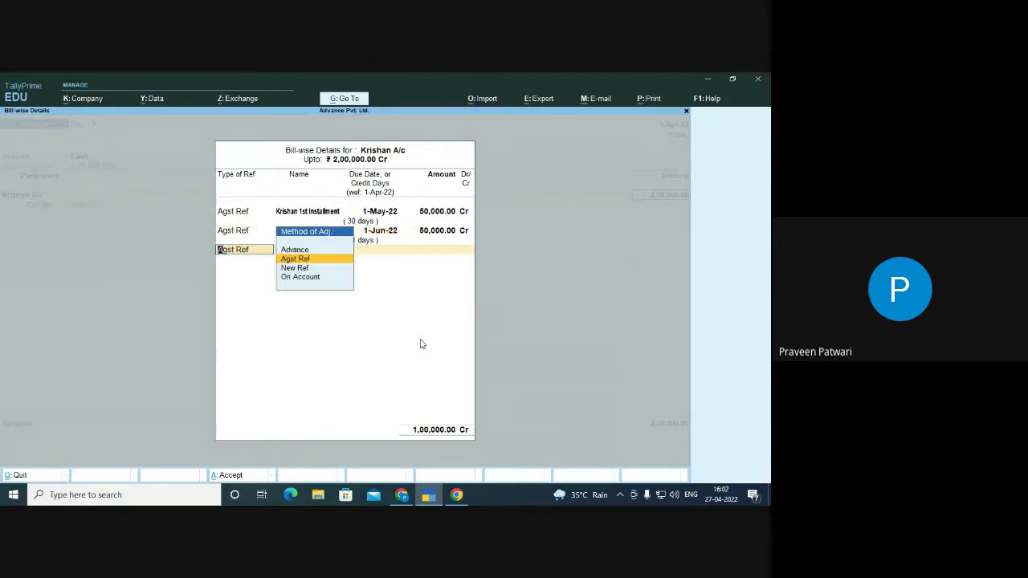
Allocate the remaining 1,00,000 Cr as an Advance reference named Advance 2, leaving its due date blank
key(Up)
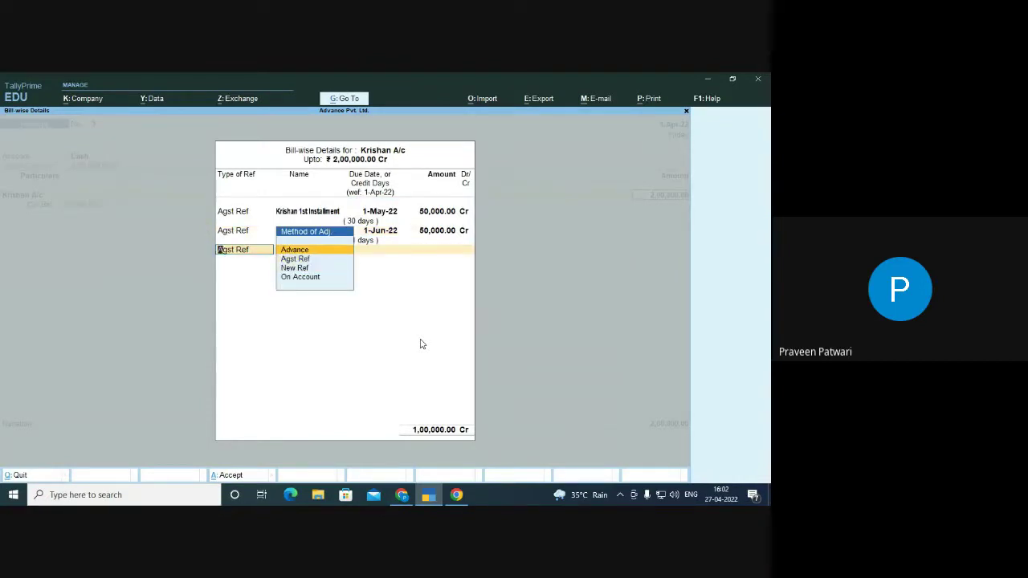
key(Down)
key(Down)
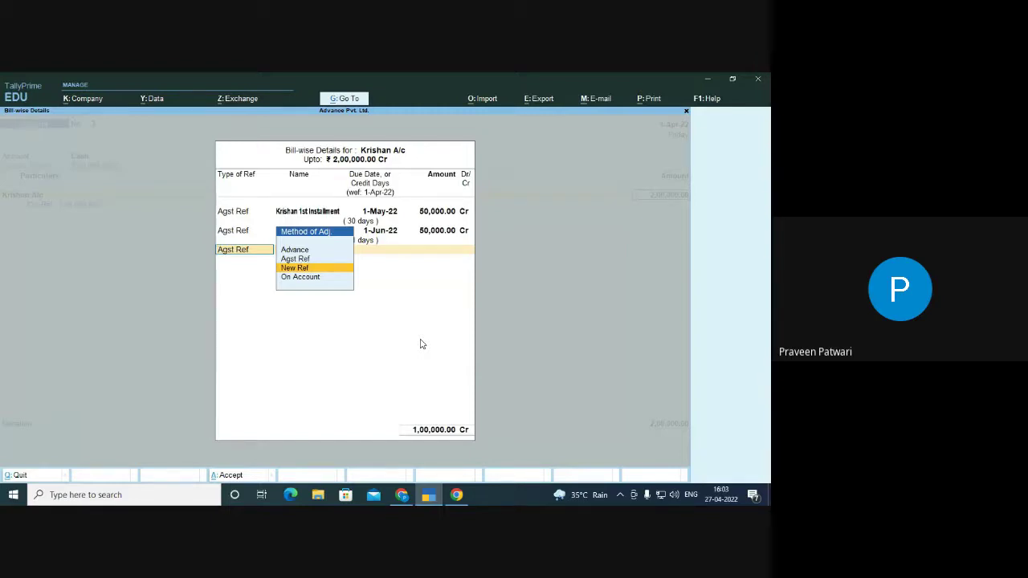
key(Up)
key(Up)
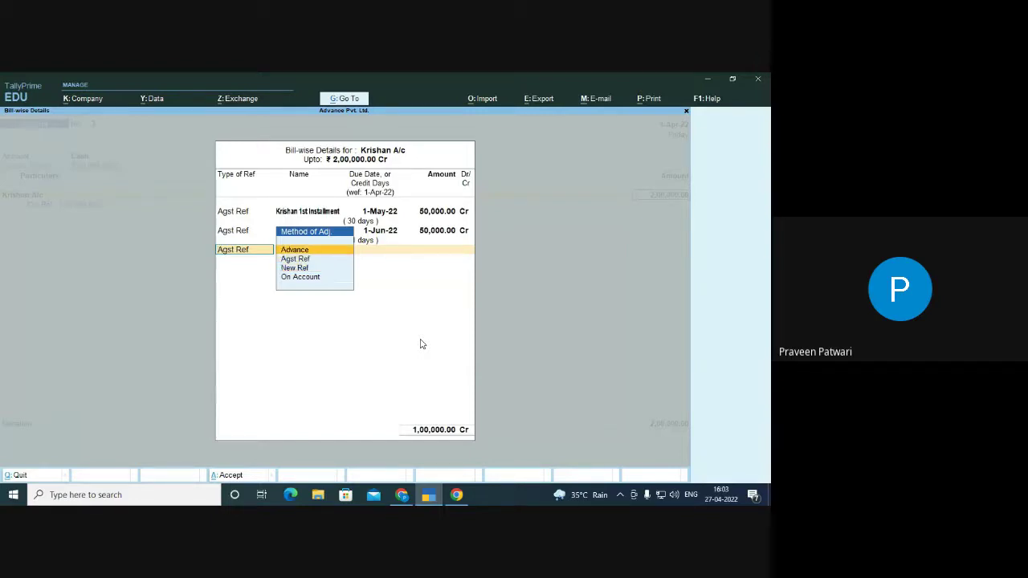
key(Return)
text(3)
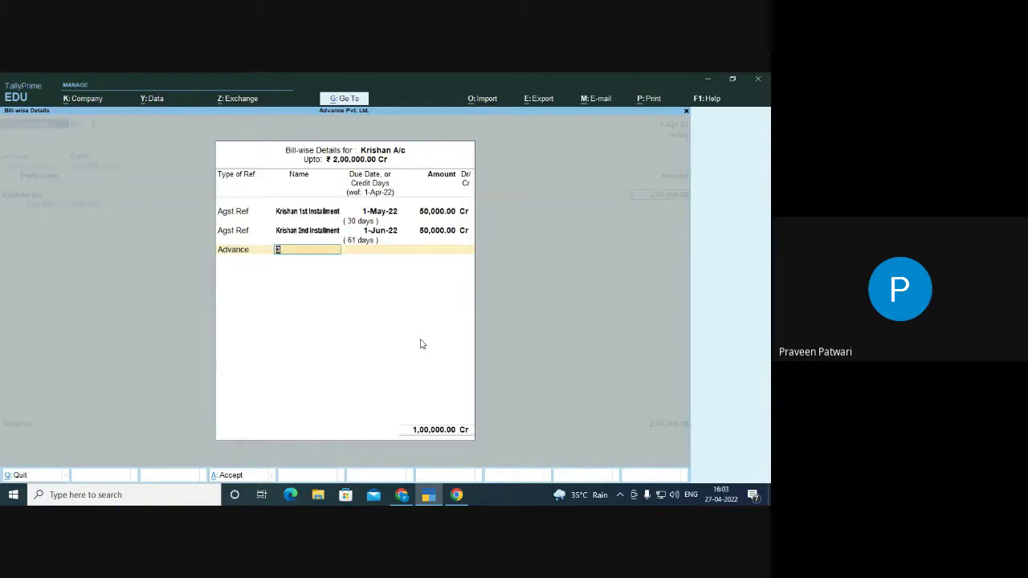
text(Advance 2)
key(Return)
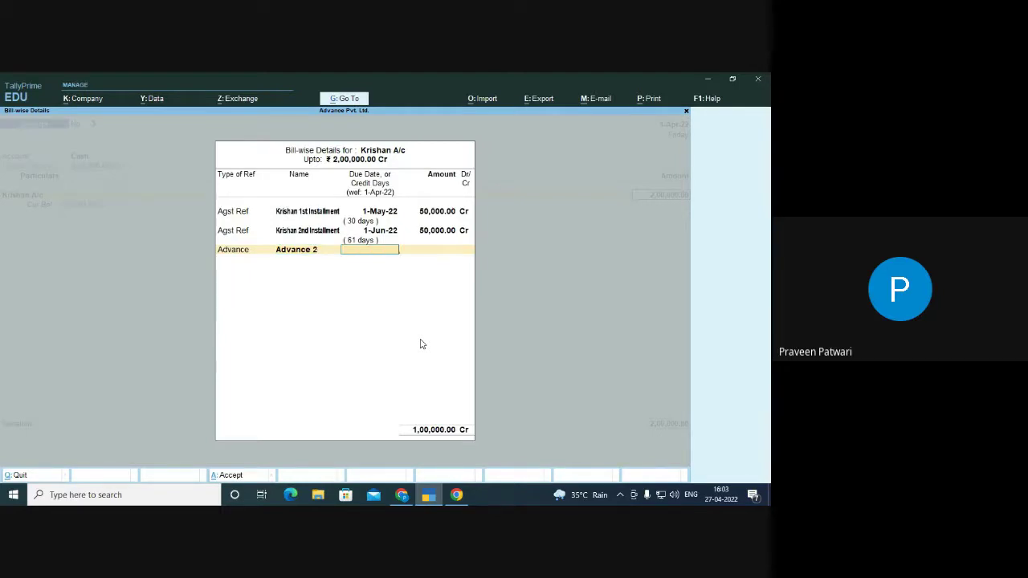
key(Return)
text(100000)
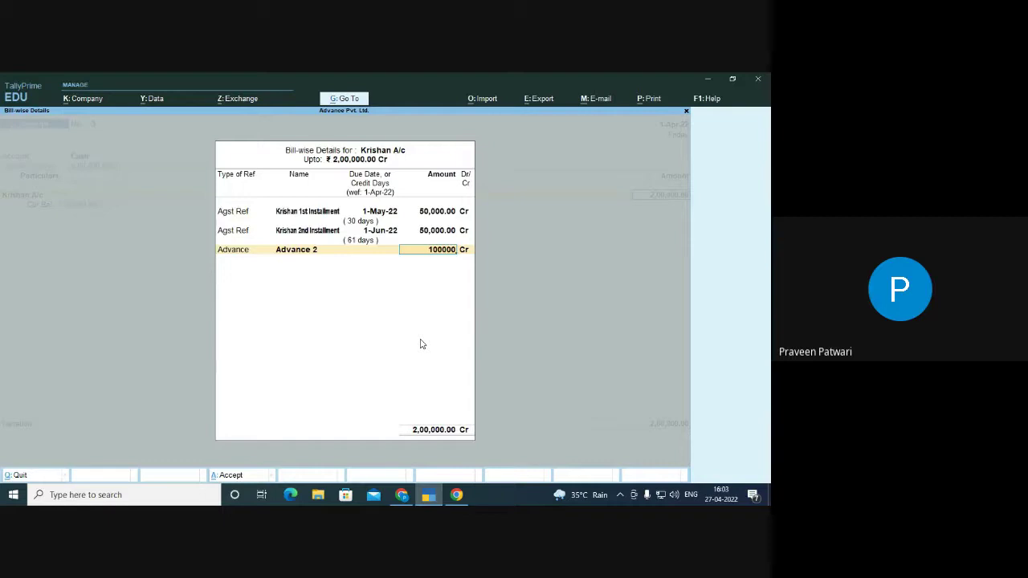
key(Return)
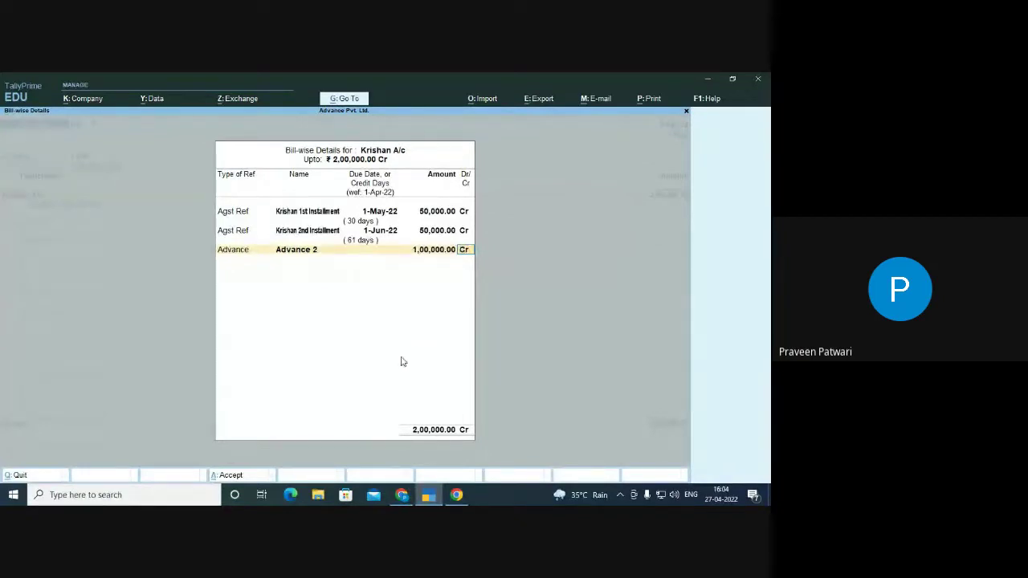
Switch to the Google Meet call
click(395, 499)
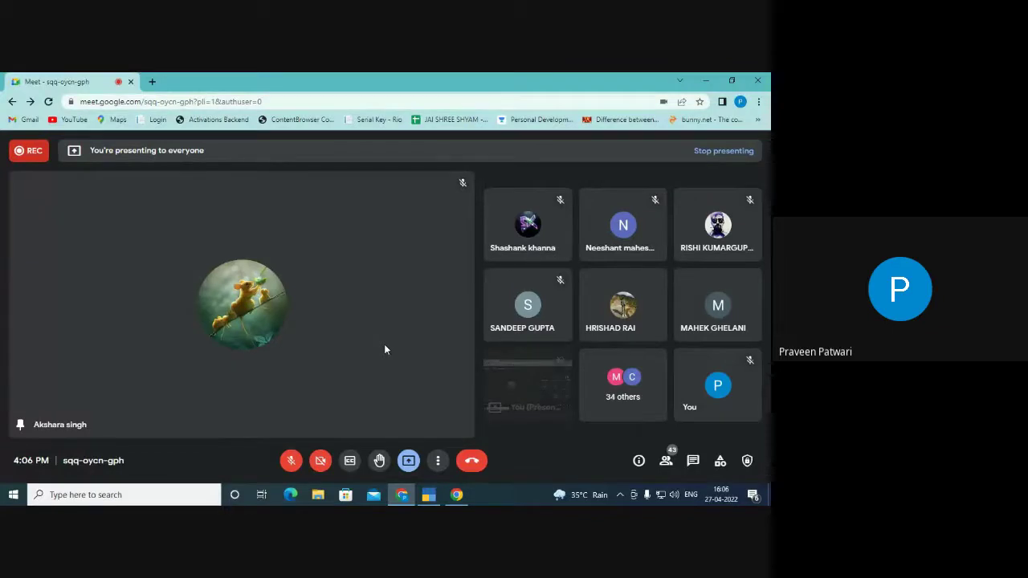
Turn on the camera and microphone in the Meet call, and switch back to TallyPrime
click(320, 460)
click(291, 460)
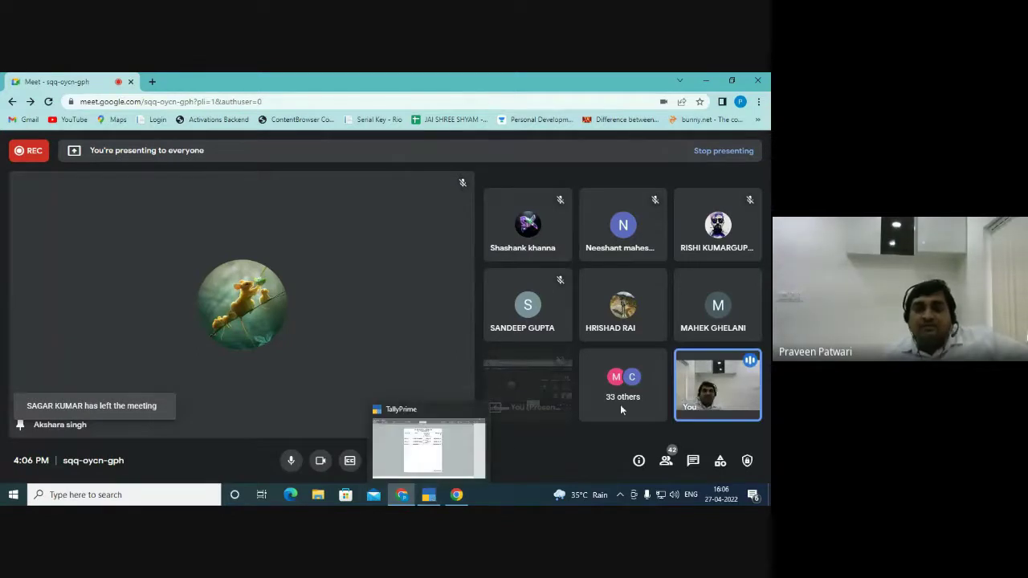
click(430, 498)
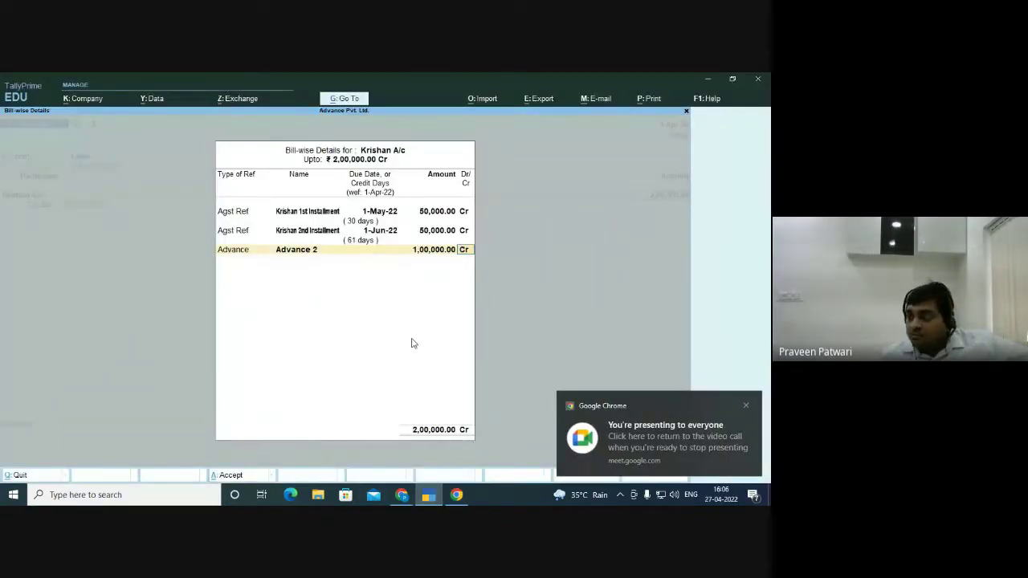
Accept the bill-wise allocation and save the receipt with the narration "being outstanding amount received along with extra 1 lakh advance"
key(Return)
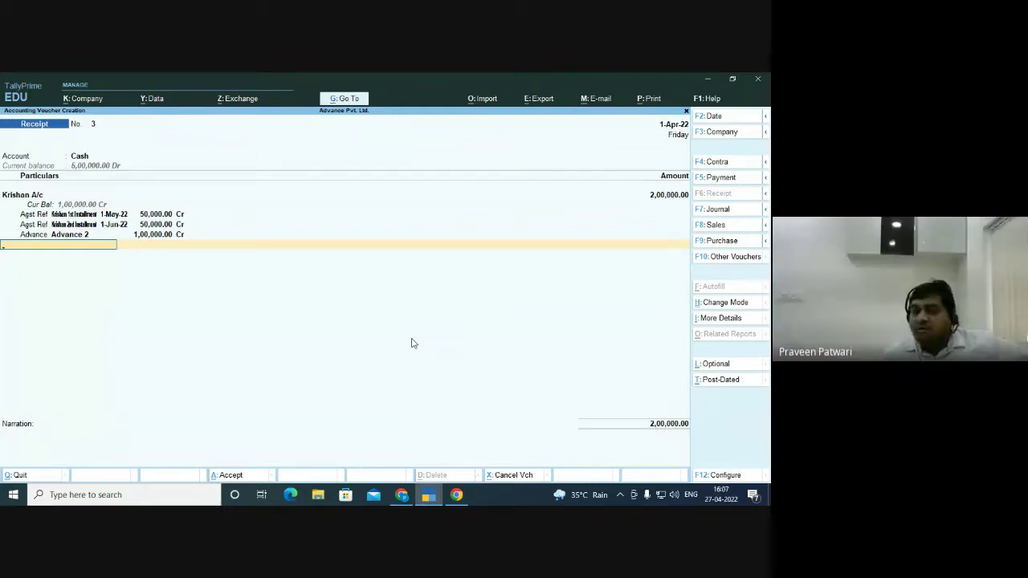
key(Return)
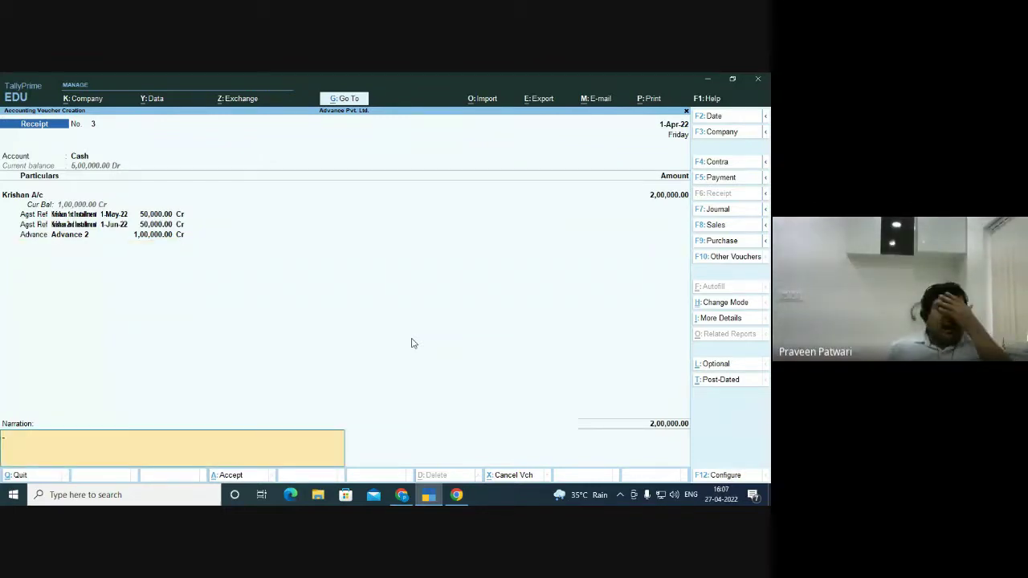
text(being)
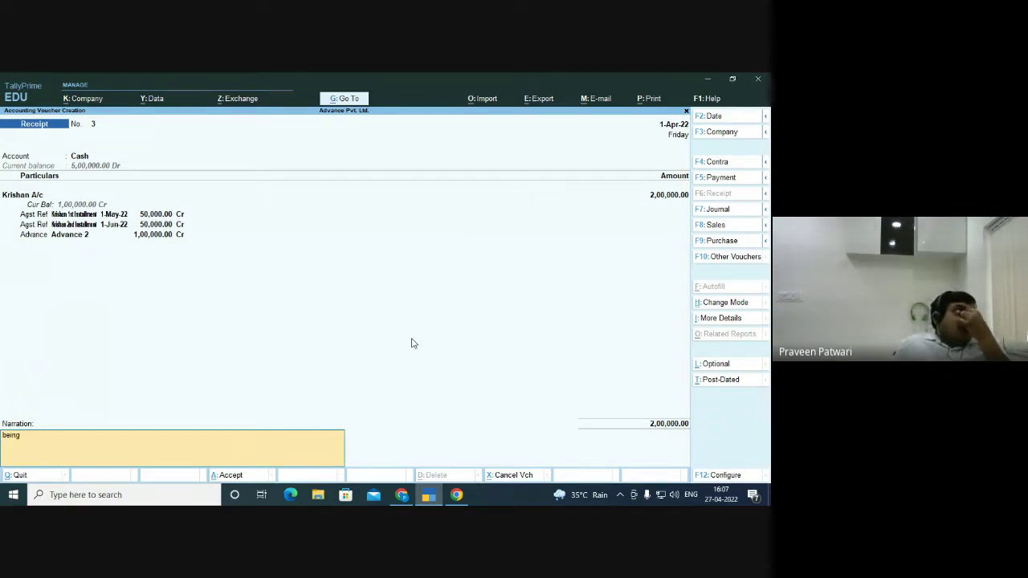
text( outsta)
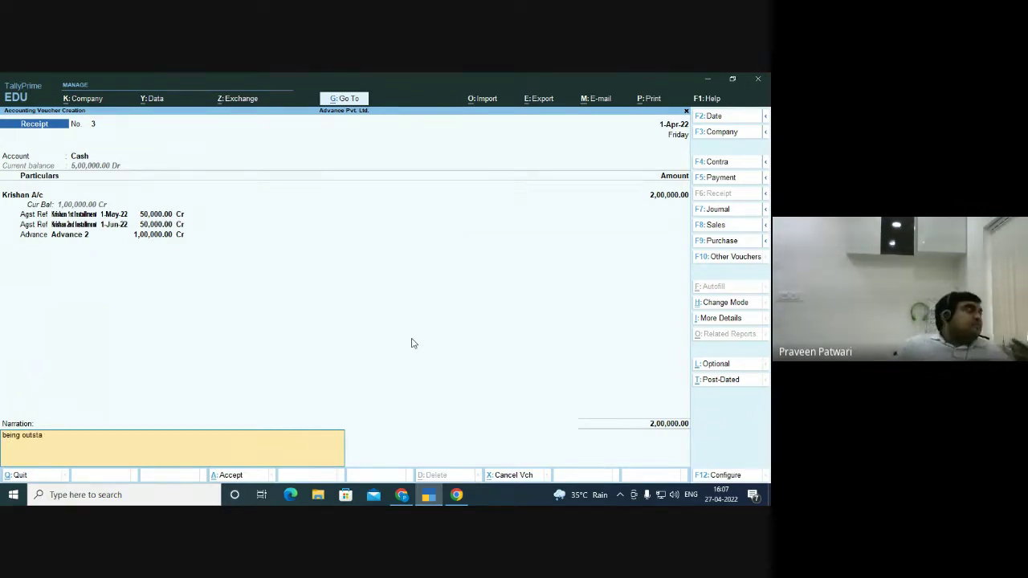
text(nding a)
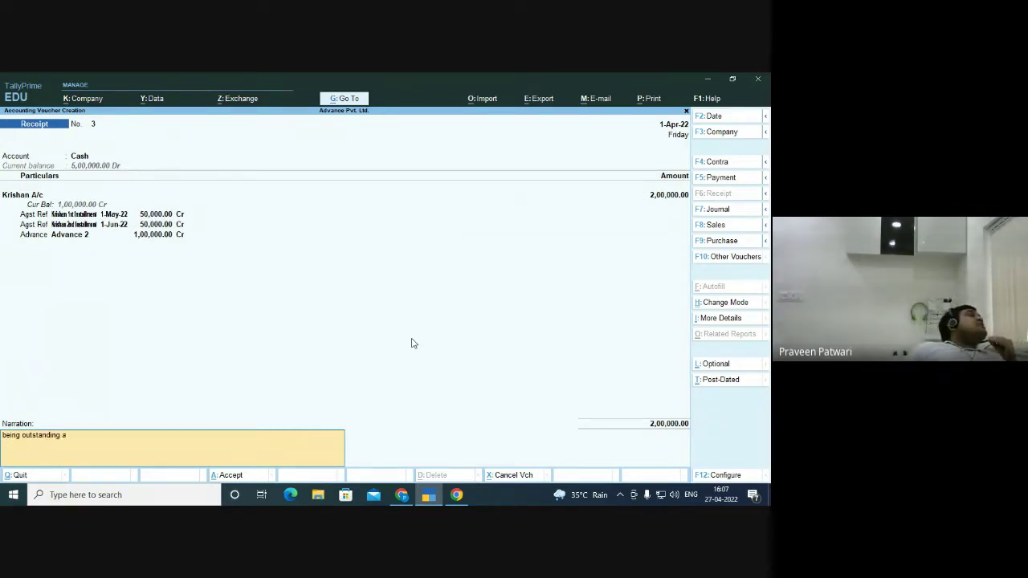
text(mount)
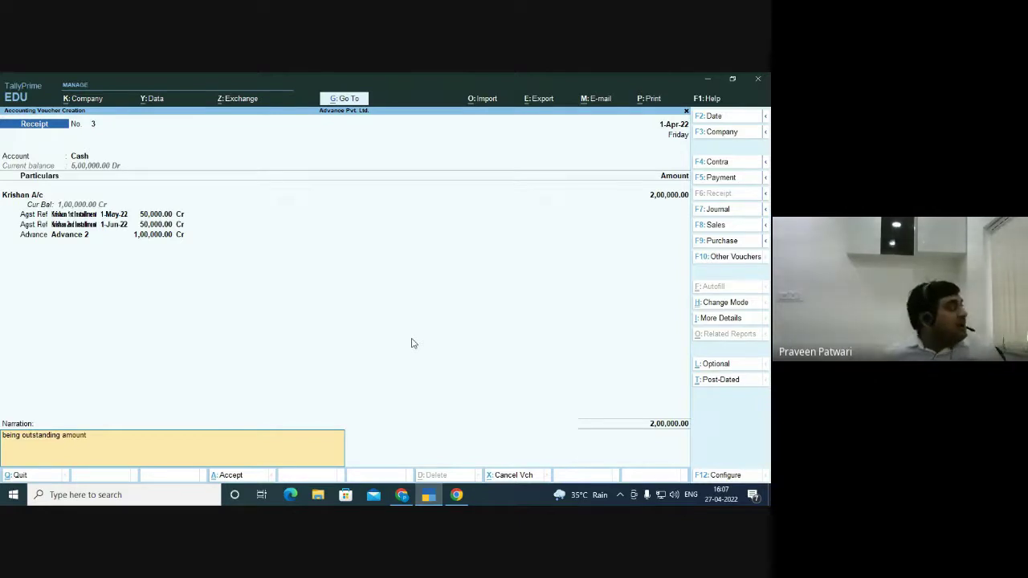
text( rec)
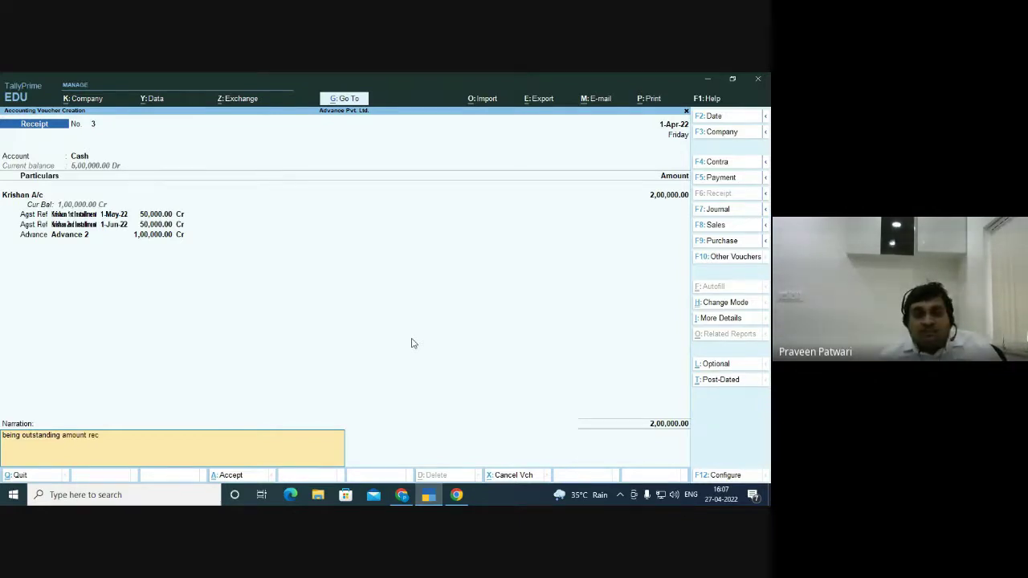
text(eived )
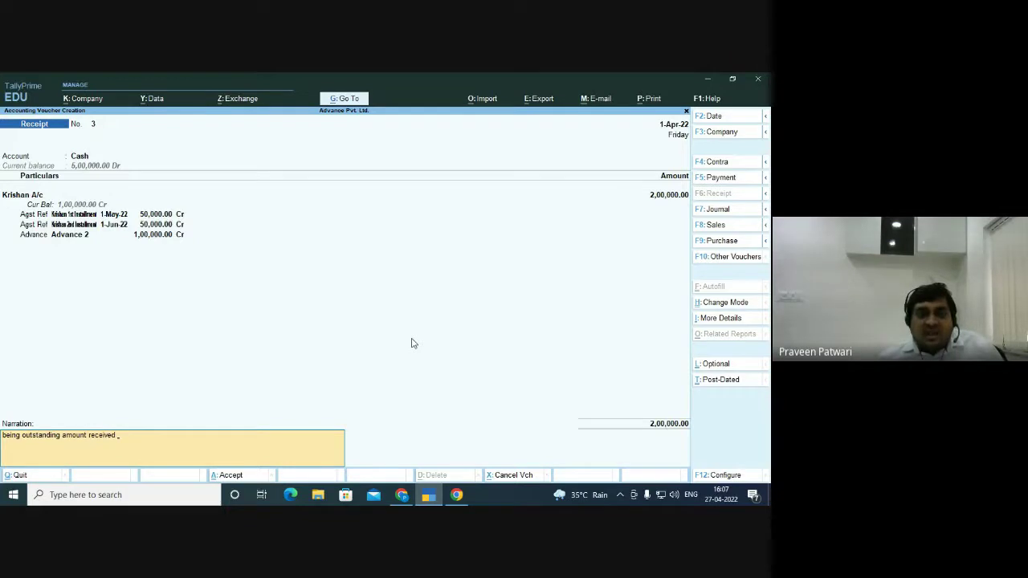
text(along)
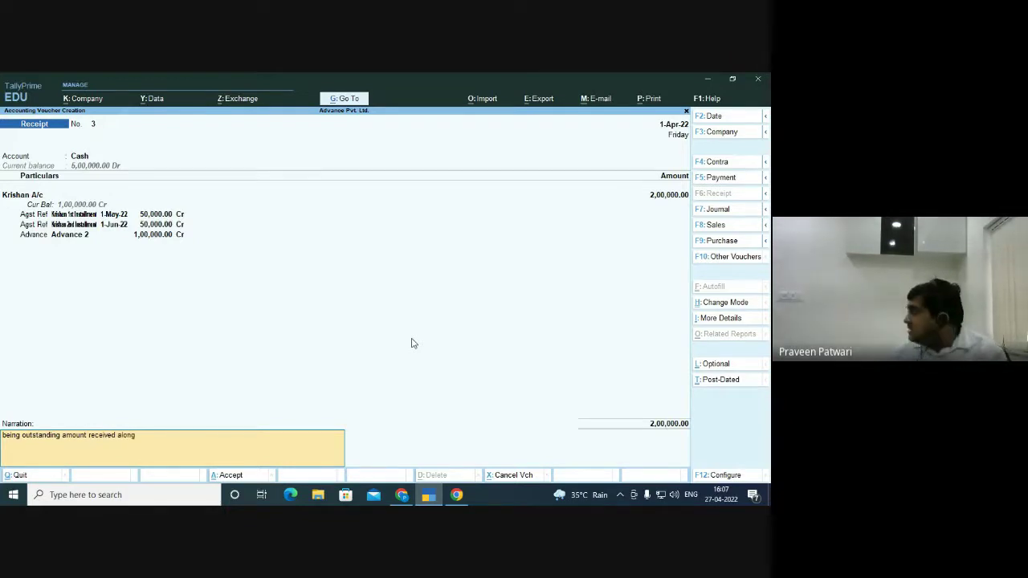
text( with e)
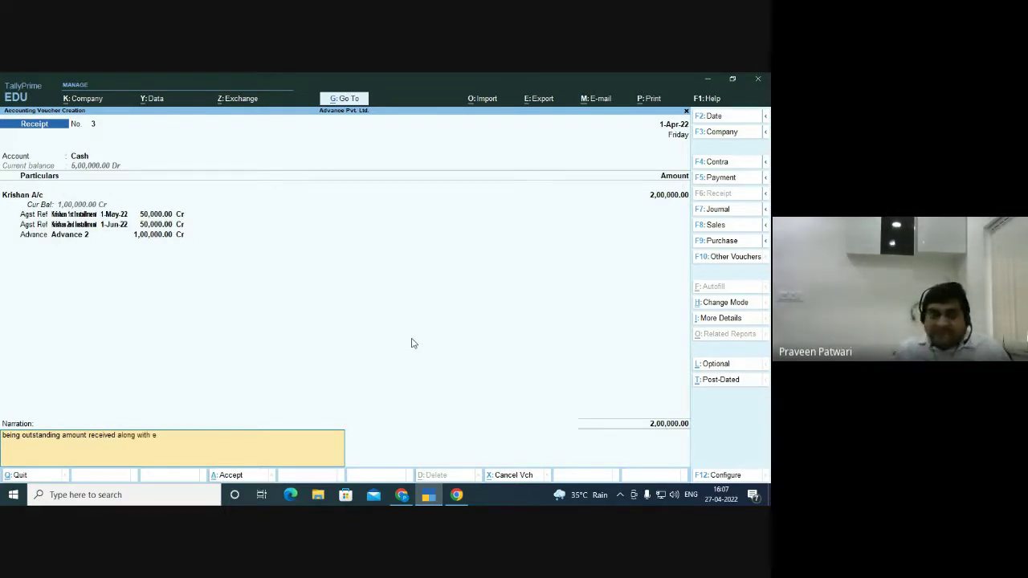
text(xtra 1)
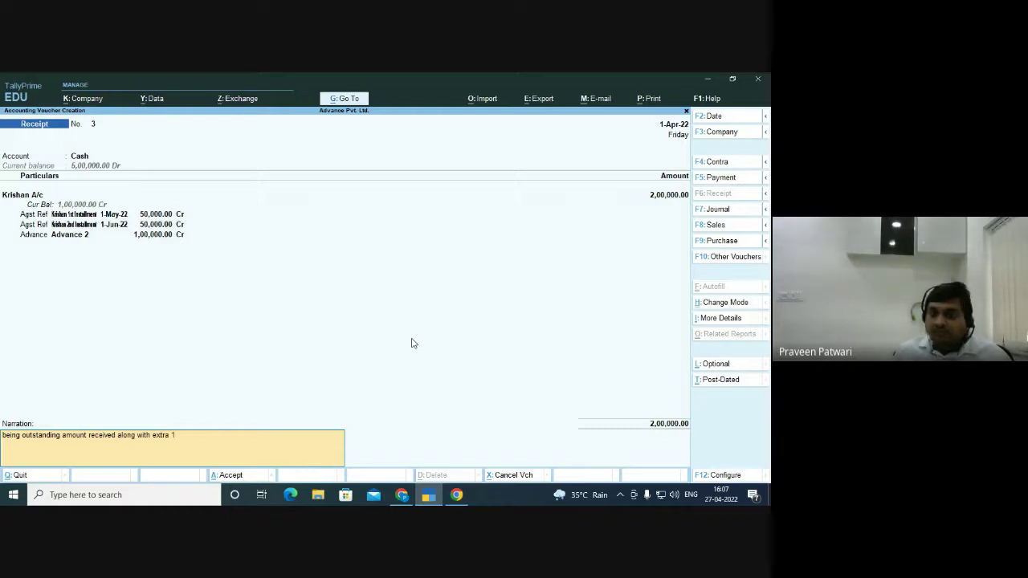
text( lakh a)
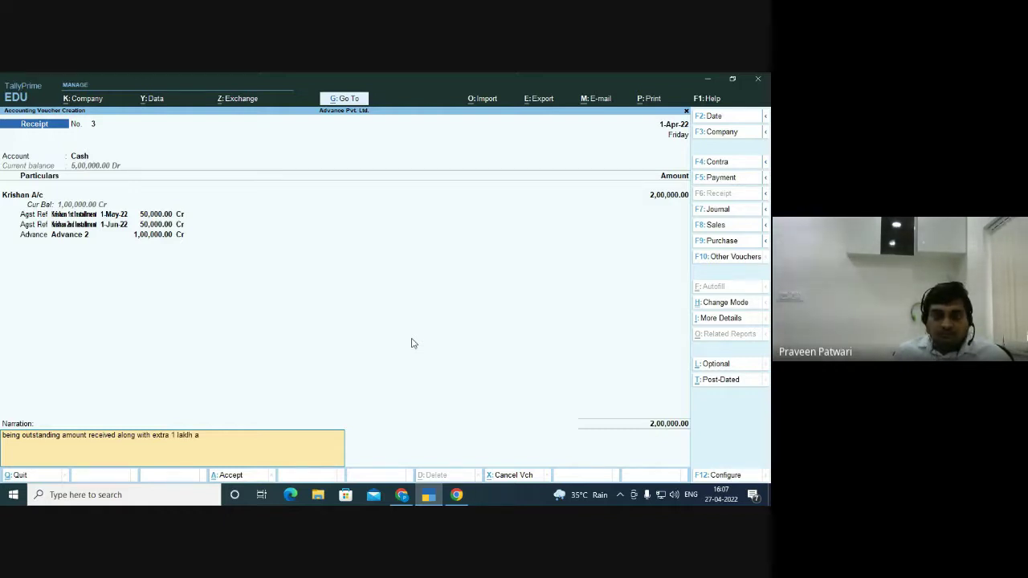
text(dvance)
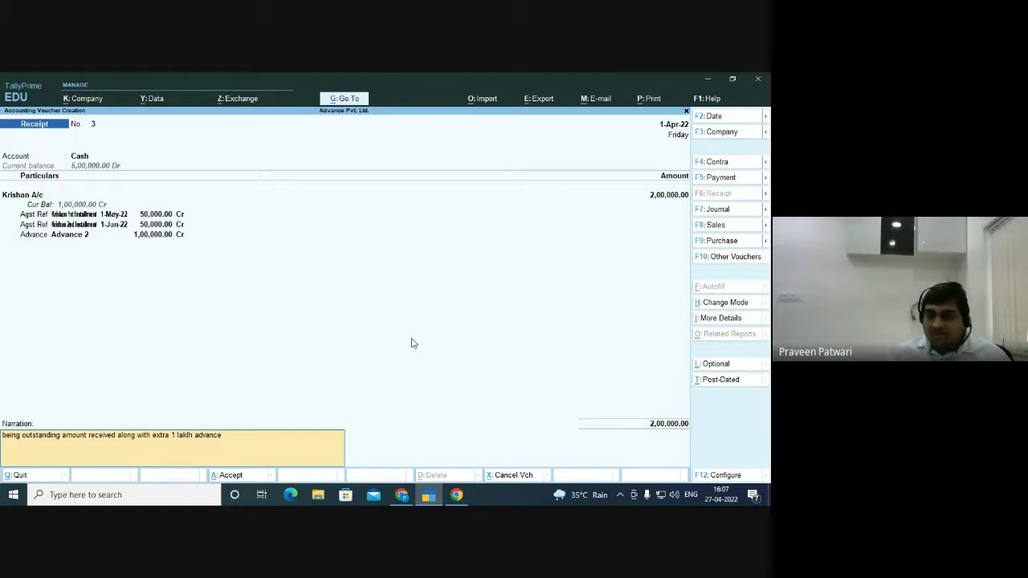
key(Return)
key(Return)
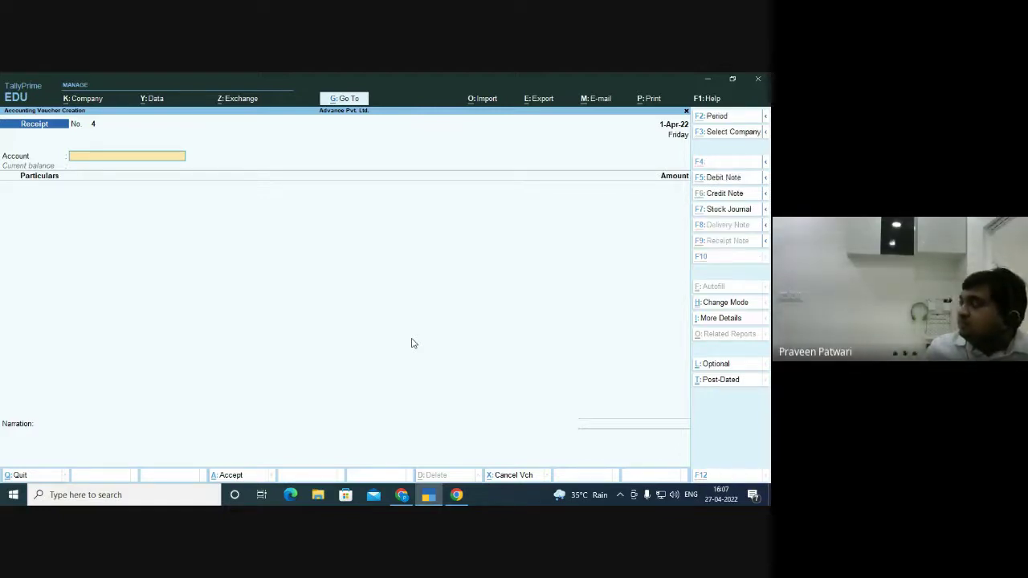
Check the outstanding bills in the Bills Receivable and Bills Payable reports, and quit the blank receipt voucher
key(alt+g)
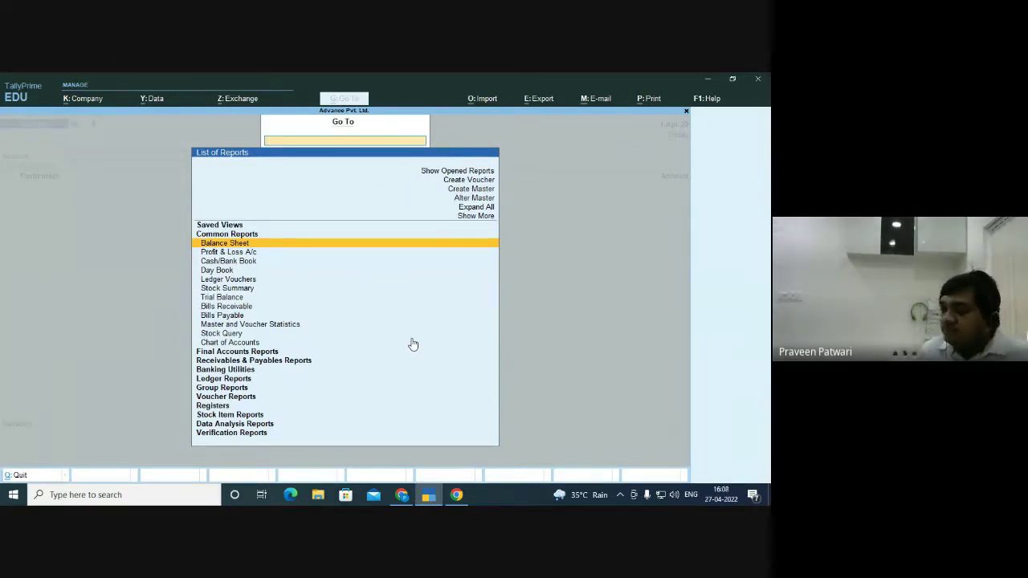
text(Bills)
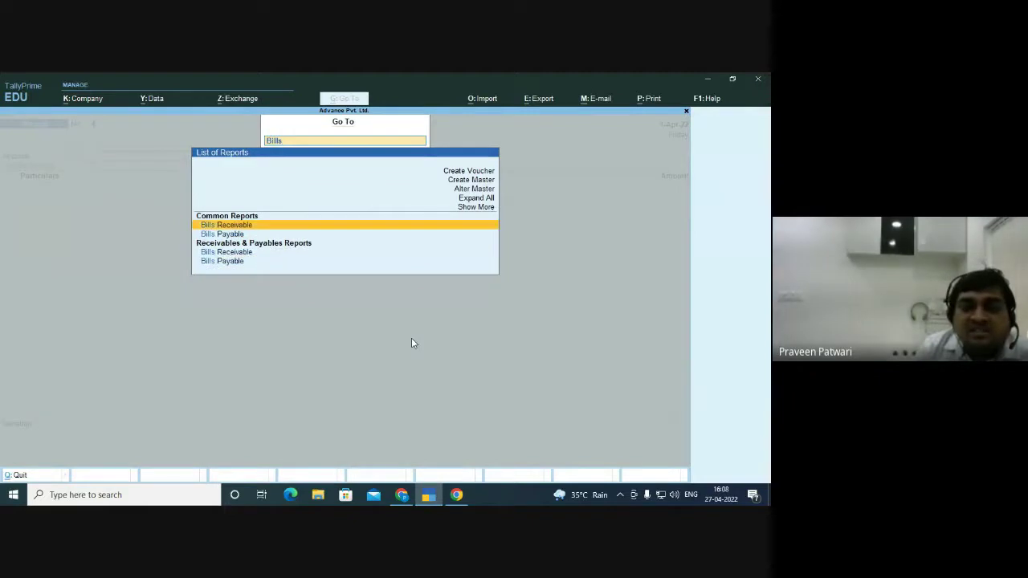
key(Return)
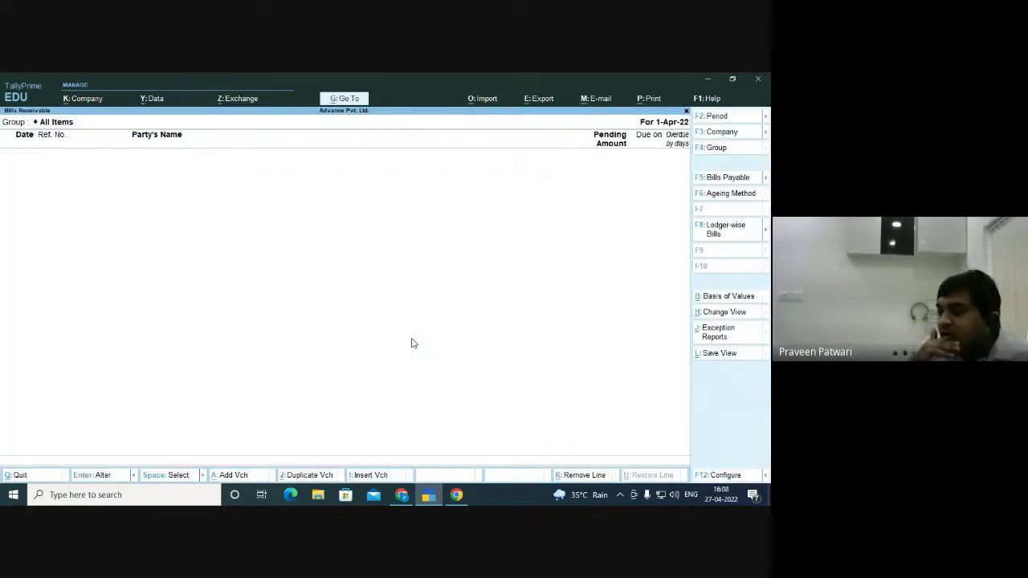
key(F5)
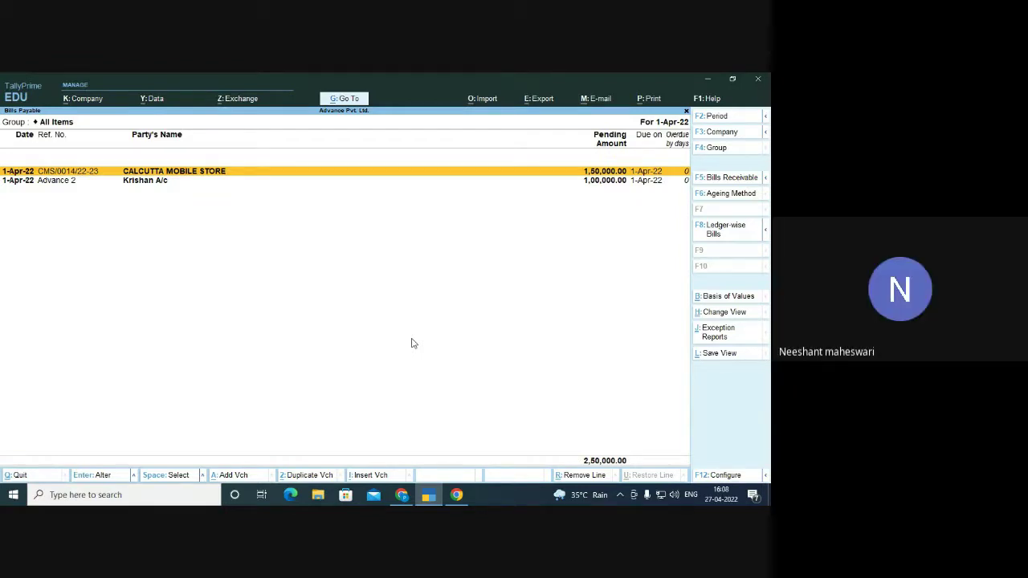
key(Escape)
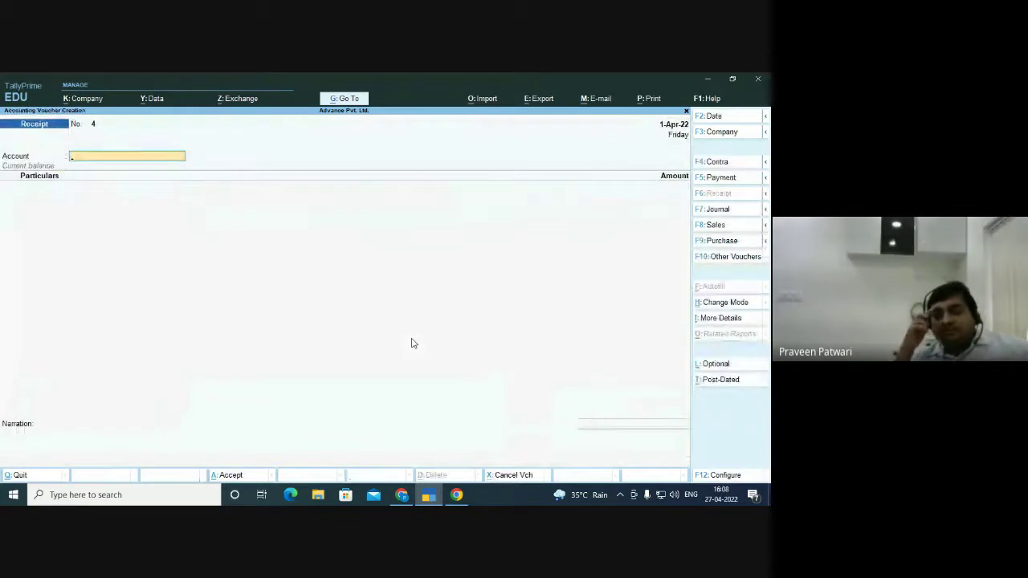
key(Escape)
key(y)
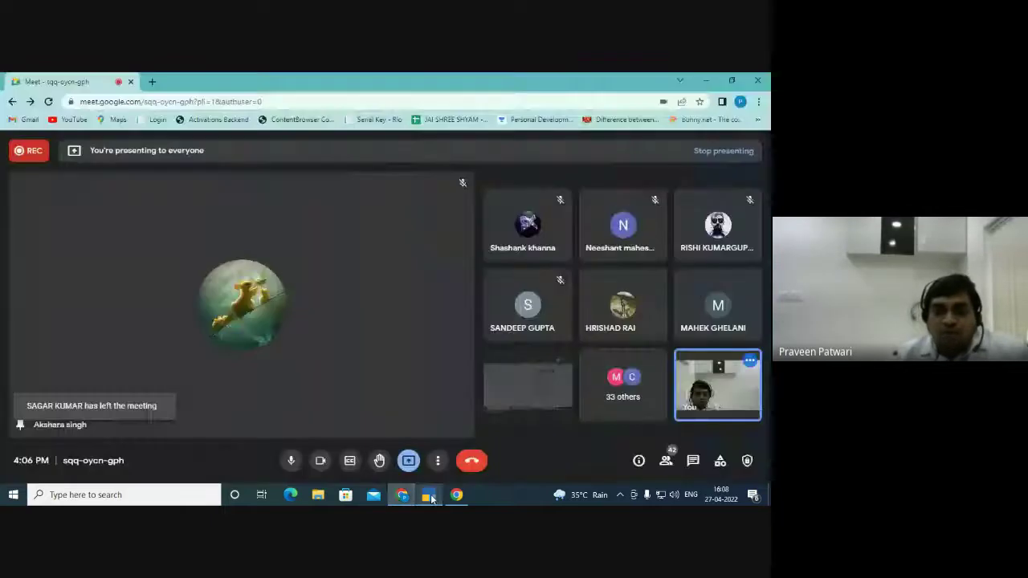
Switch to the Meet call and send everyone the chat message "assignment 3 ka company name is tracking pvt. ltd."
click(398, 496)
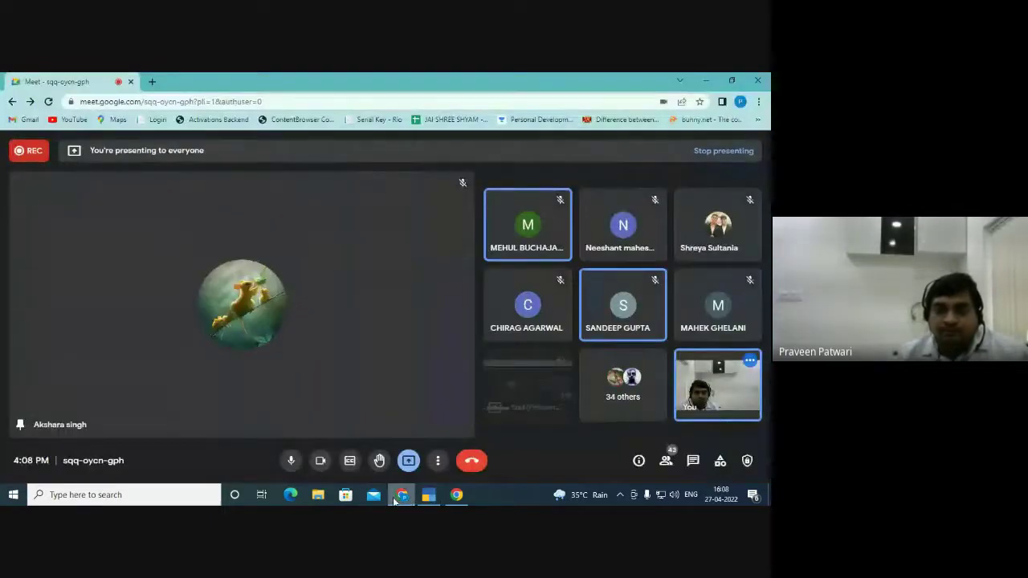
click(399, 495)
click(398, 496)
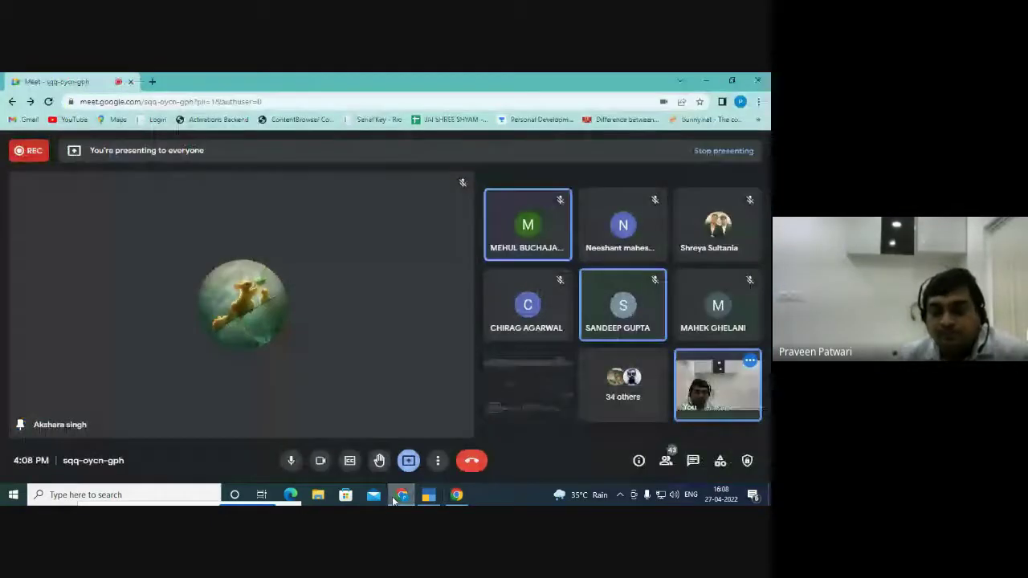
click(693, 461)
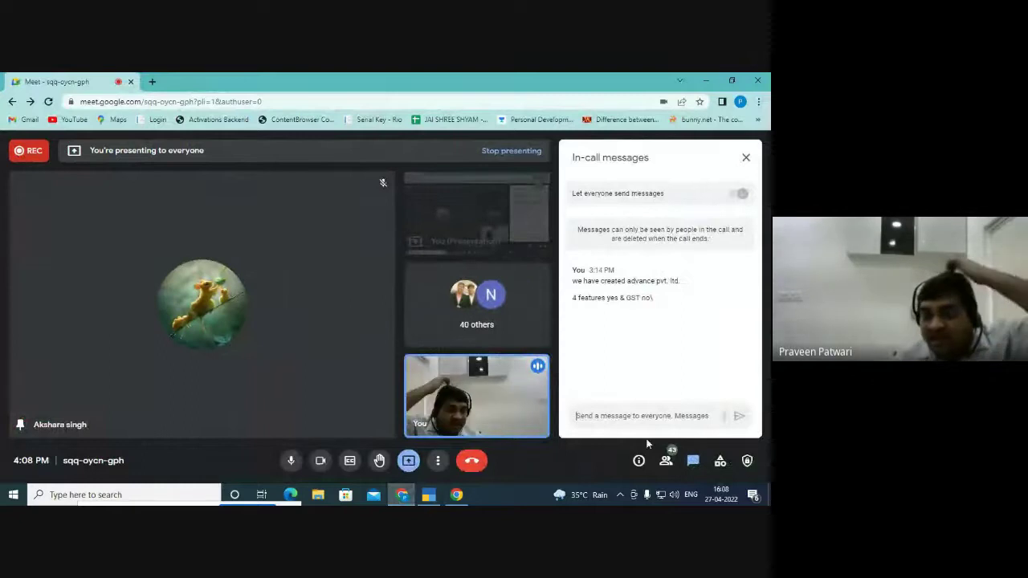
text(ass)
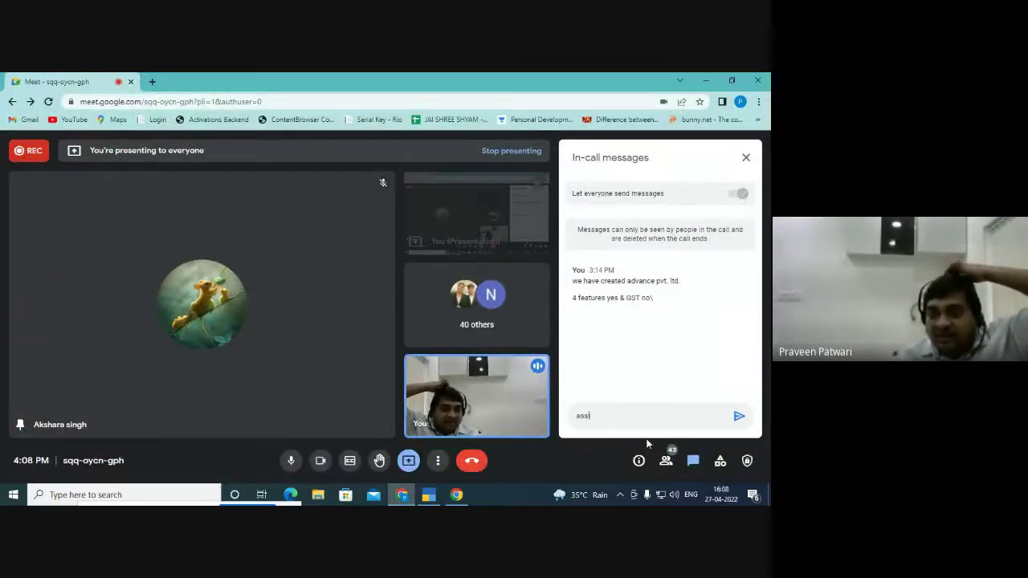
text(ignment)
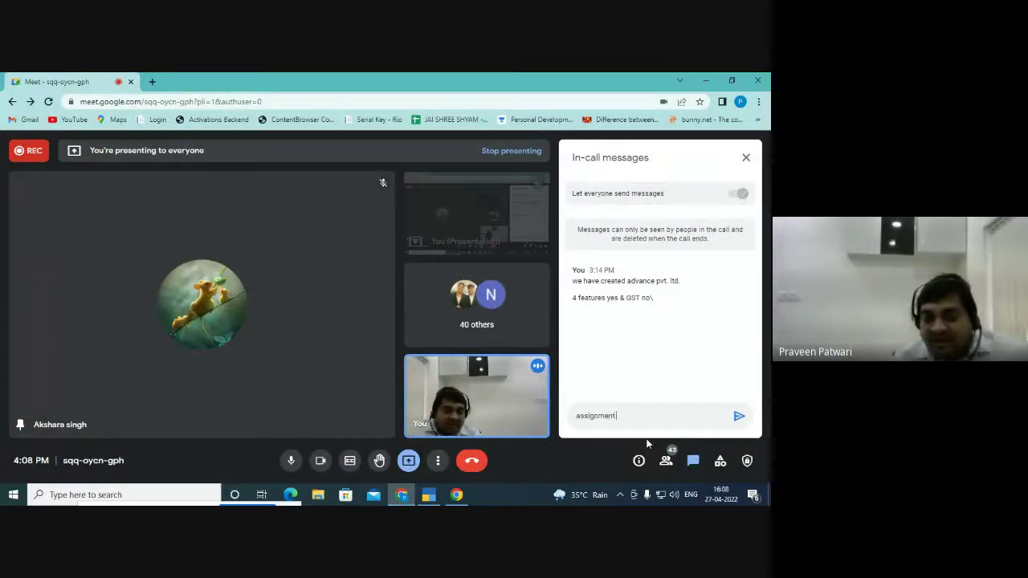
text( 3)
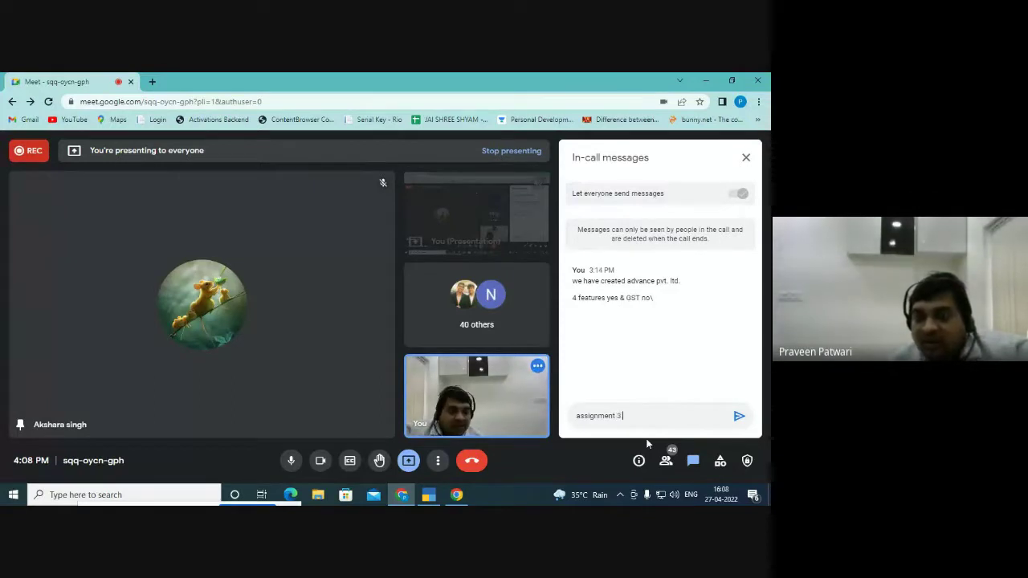
text( ka comp)
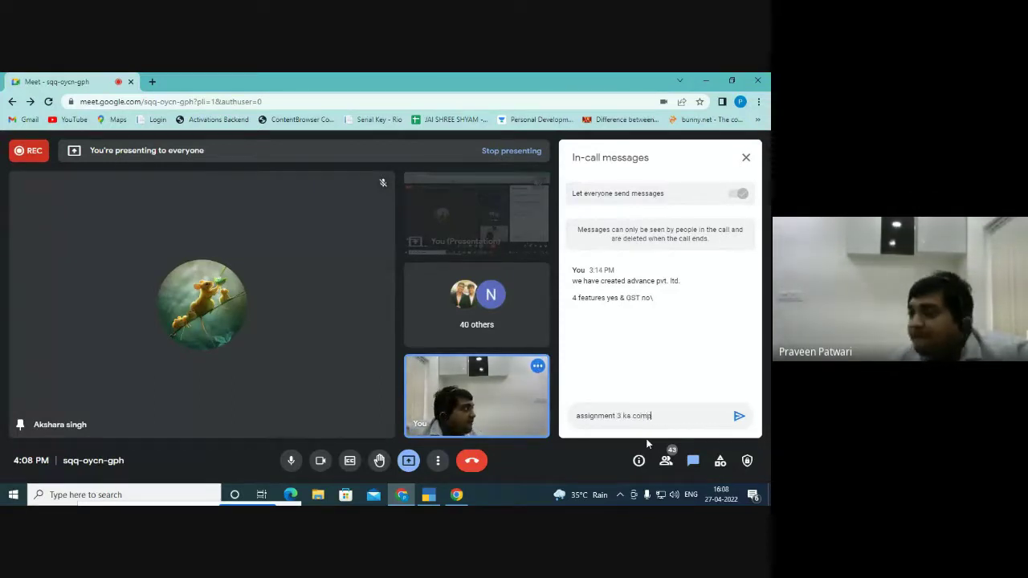
text(any name )
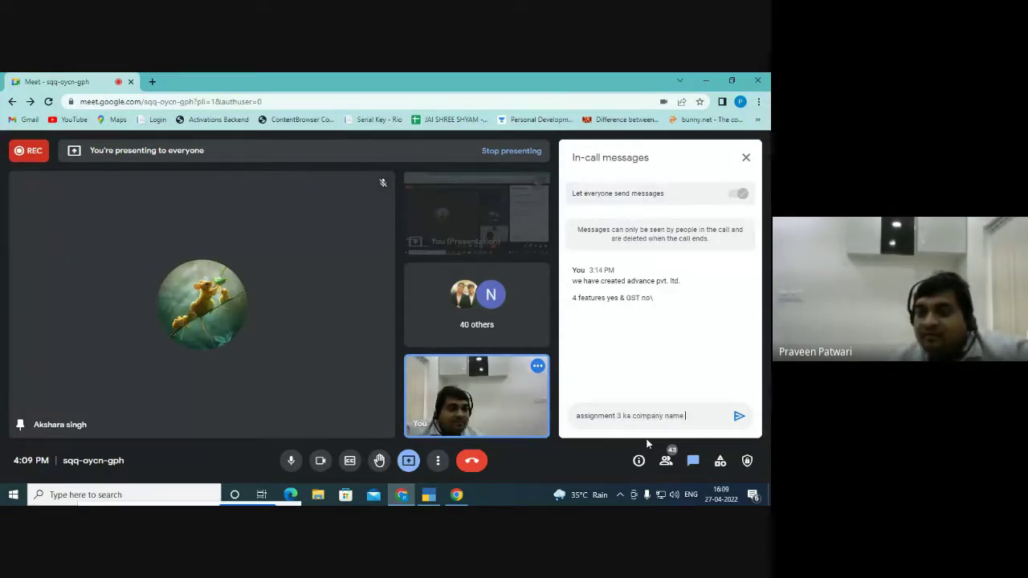
text(is)
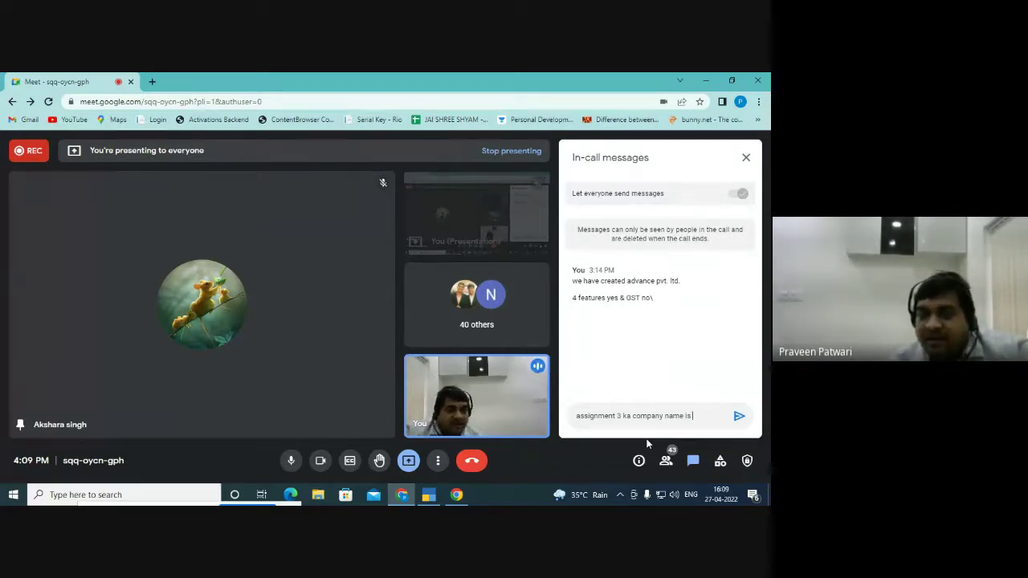
text( trackin)
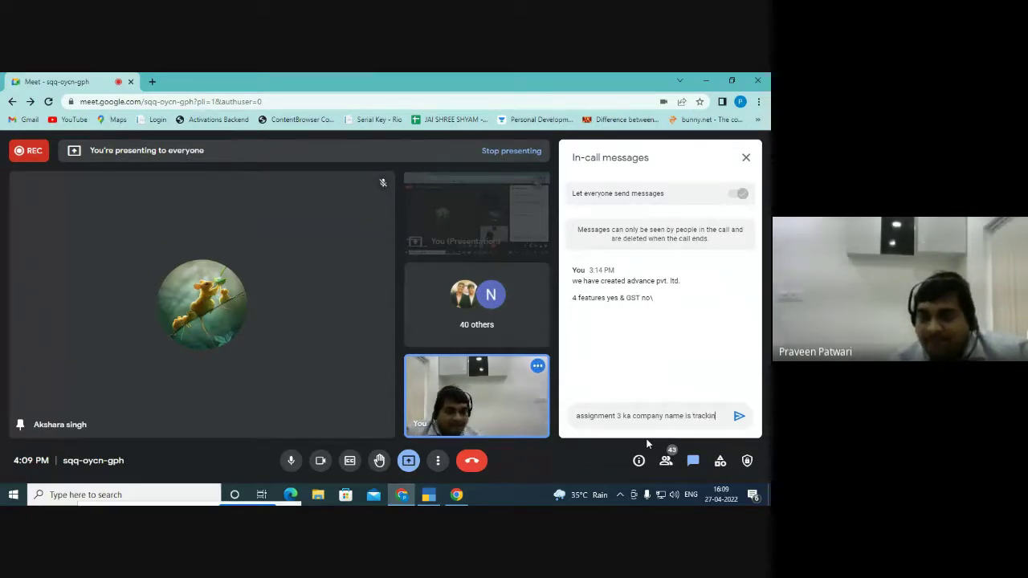
text(g p)
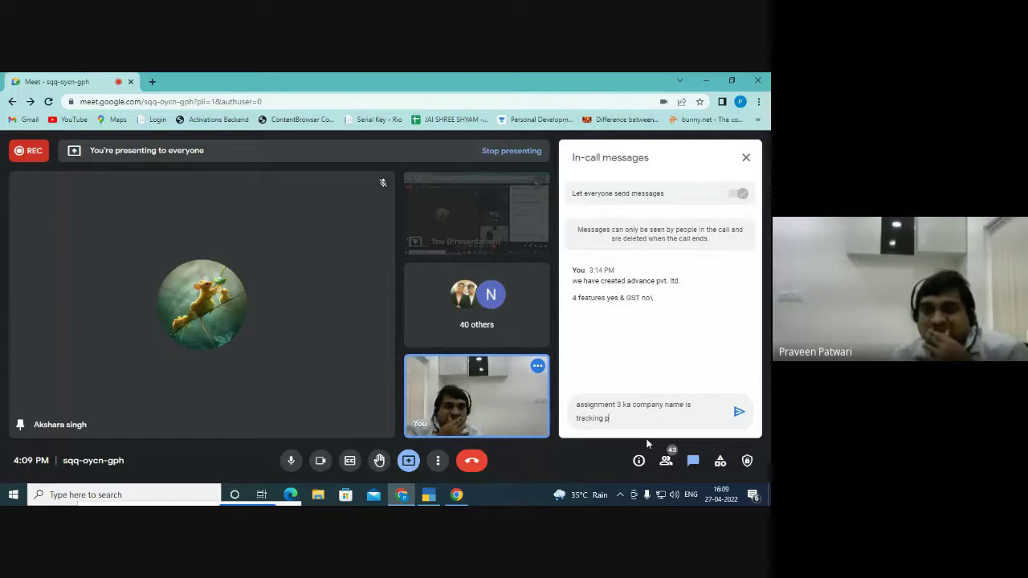
text(vt. lt)
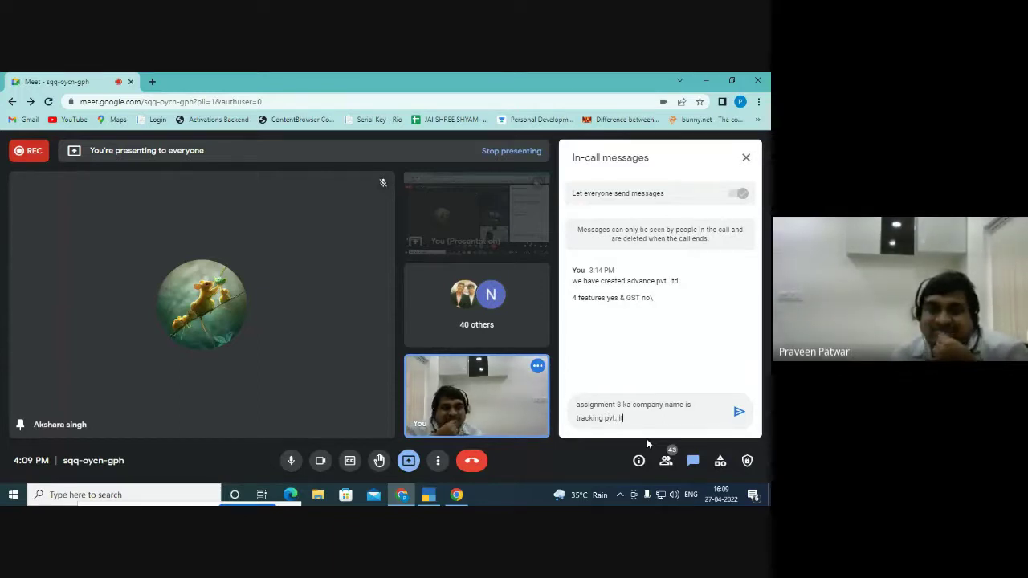
text(d.)
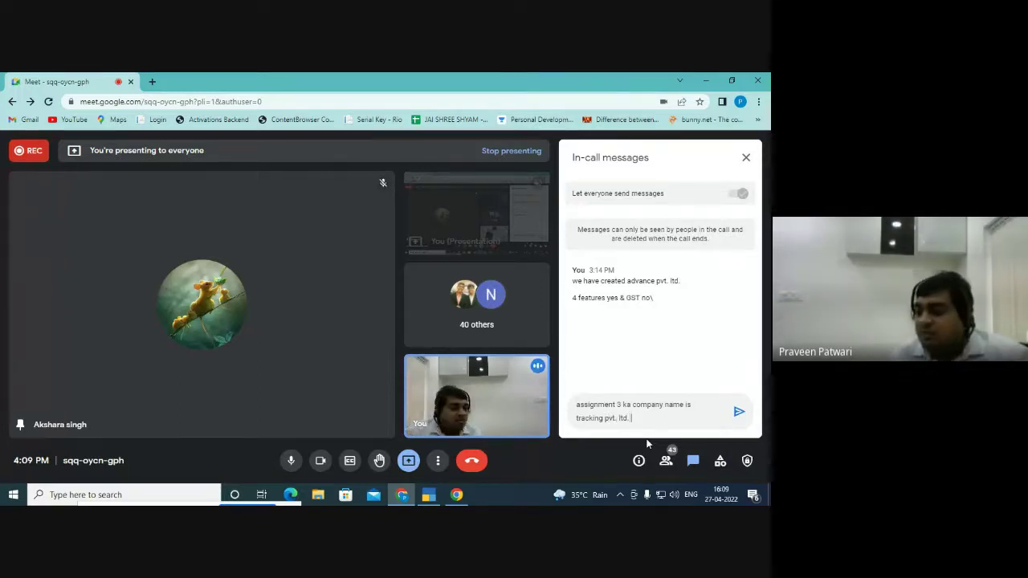
key(Return)
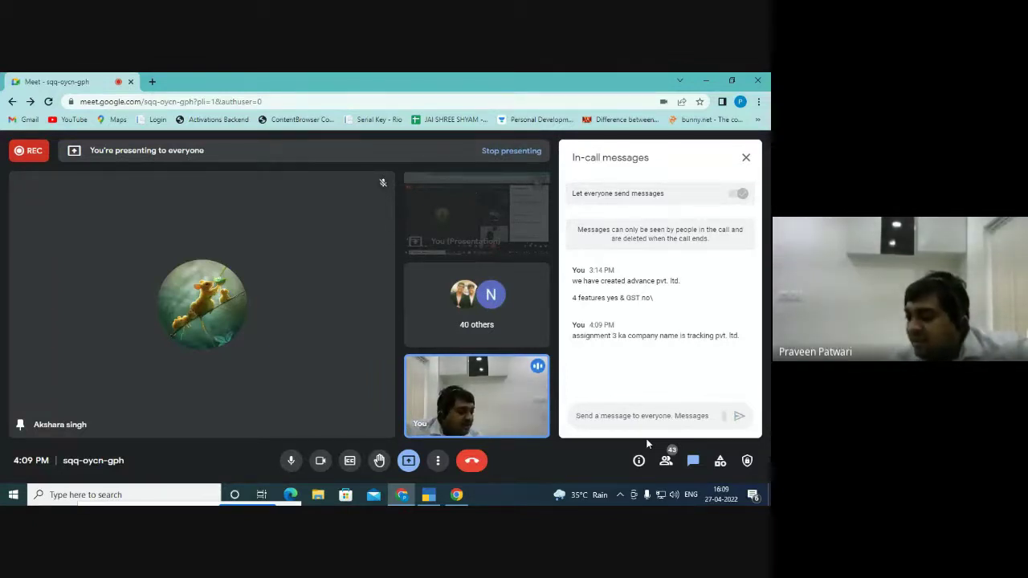
Send everyone in the call the chat message "creditor name xyz"
text(cred)
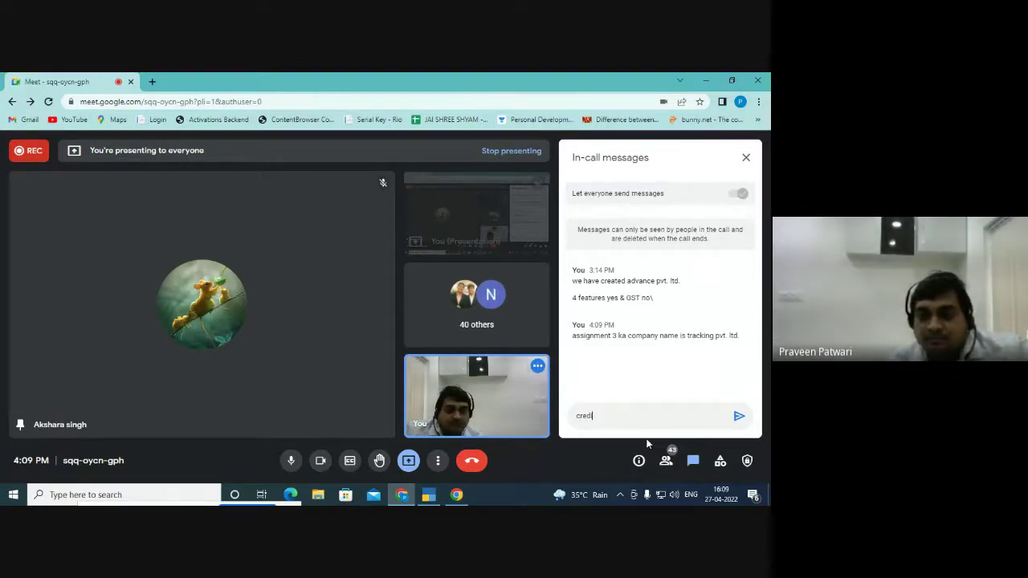
text(itor name)
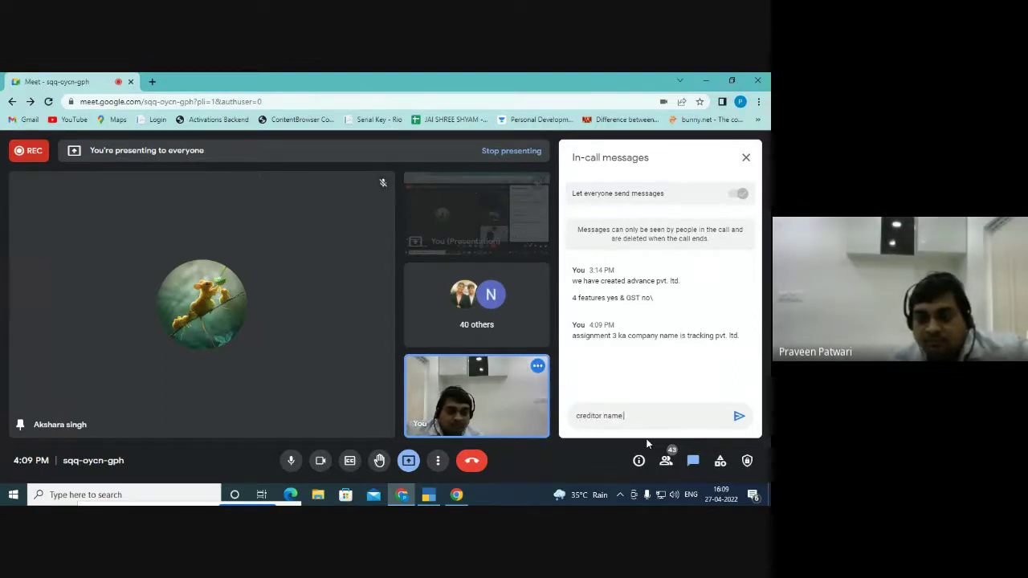
text( xyz)
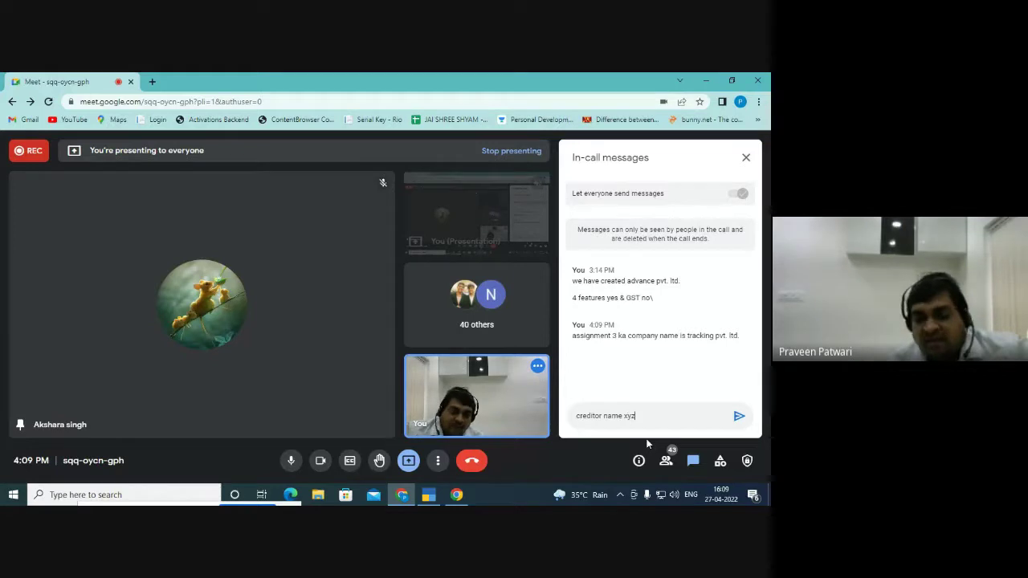
key(Return)
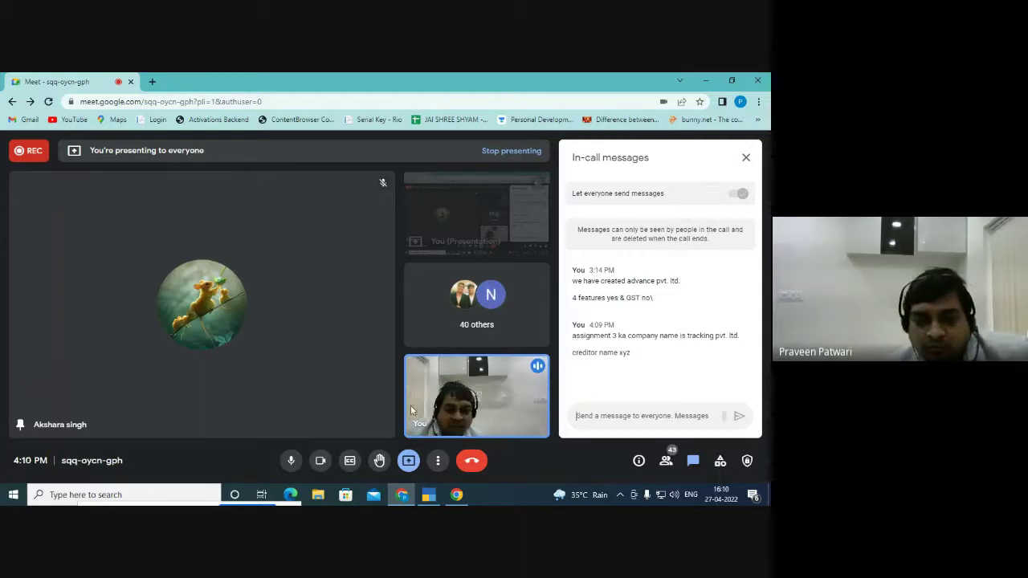
Turn off the camera in the Meet call, switch to TallyPrime and dismiss the presenting notification
click(319, 461)
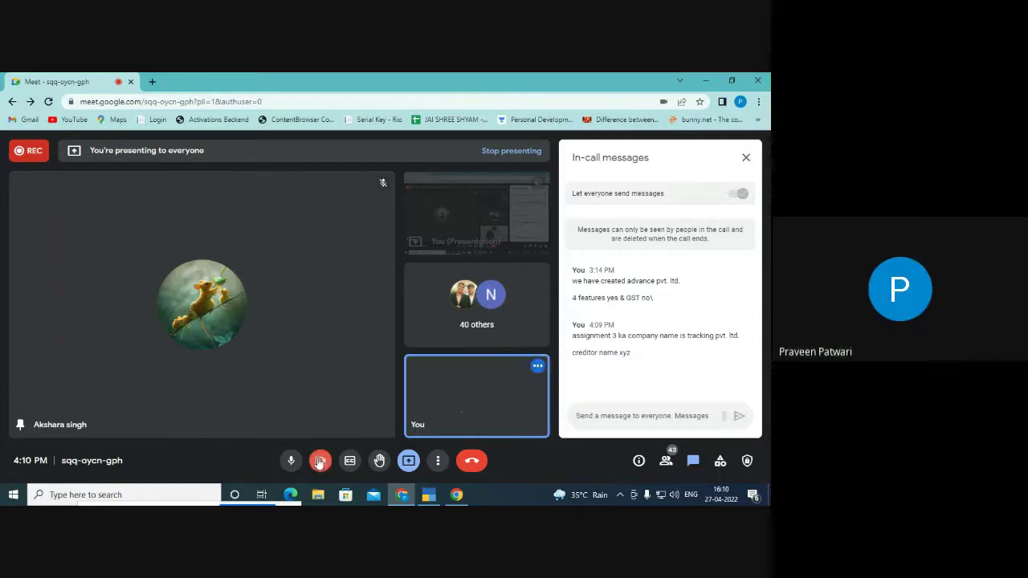
click(428, 496)
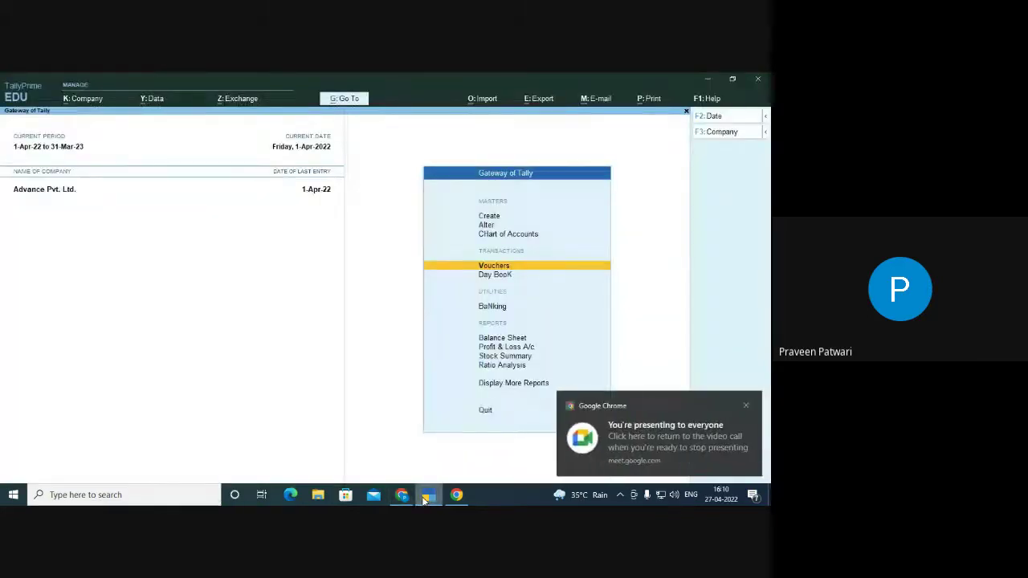
click(744, 407)
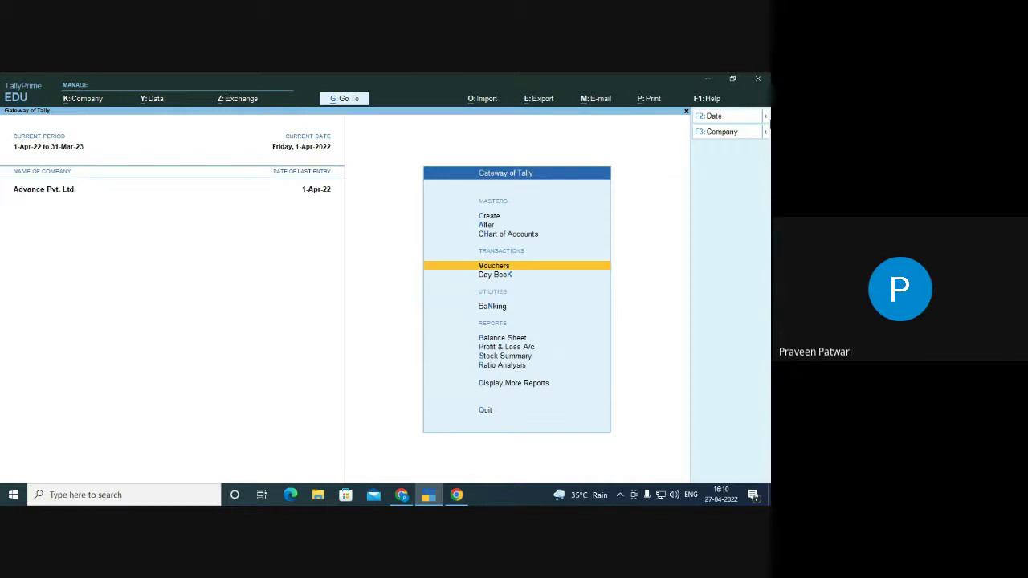
Mute the microphone and close the in-call messages in the Meet call, and return to TallyPrime
click(401, 495)
click(291, 461)
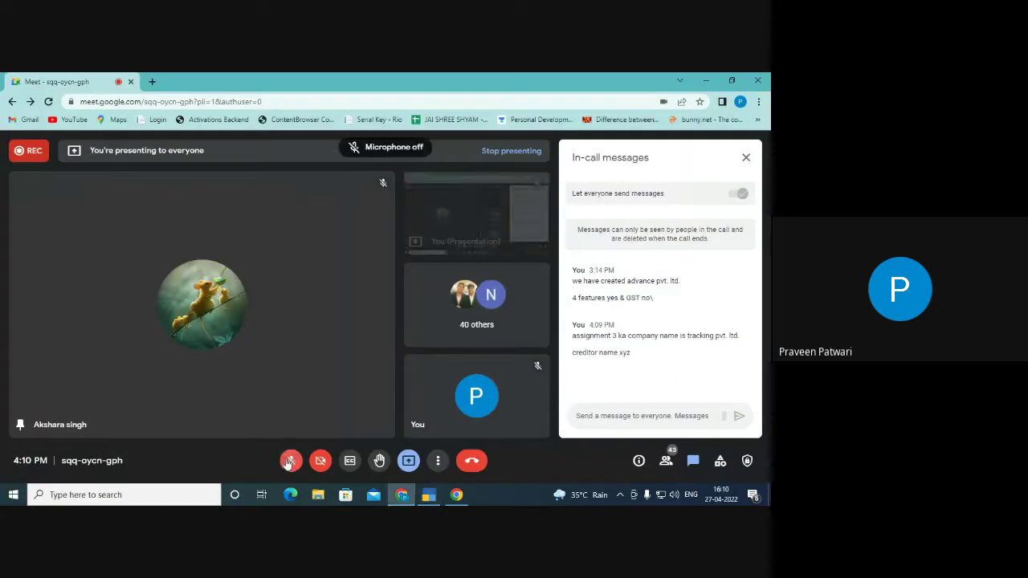
click(746, 158)
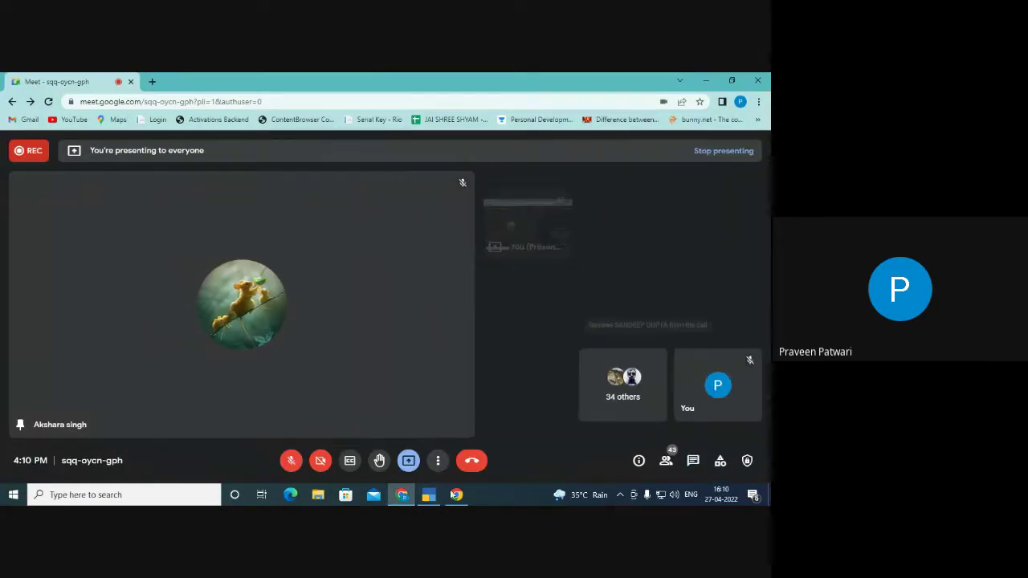
key(alt+Tab)
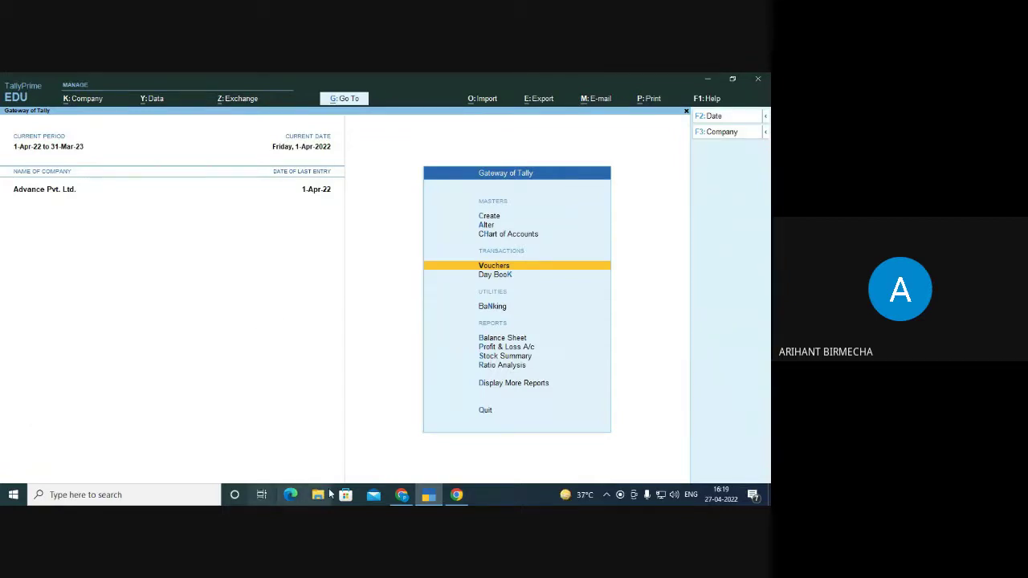
Turn the microphone back on in the Meet call and switch to TallyPrime
click(390, 490)
click(289, 459)
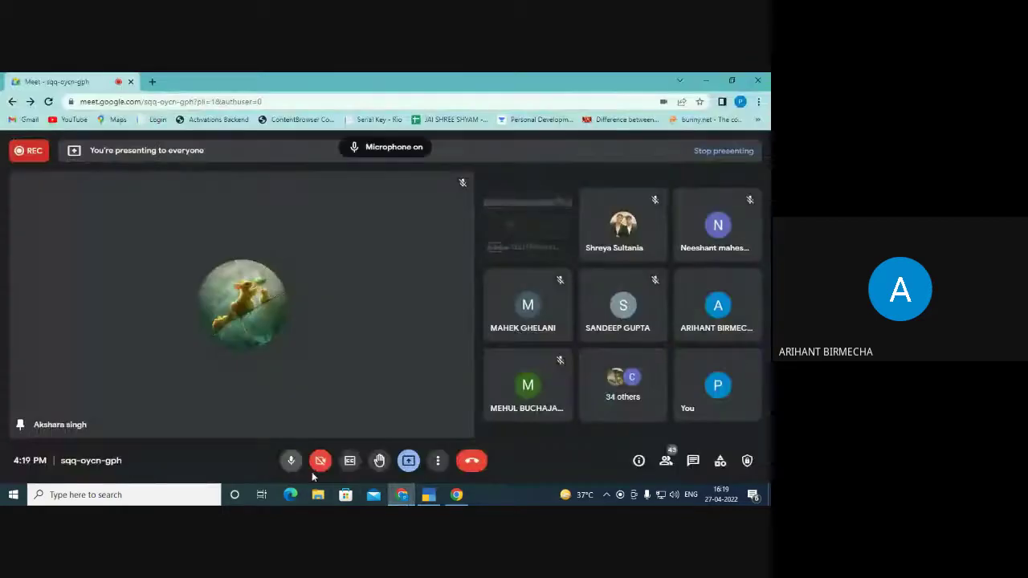
click(428, 495)
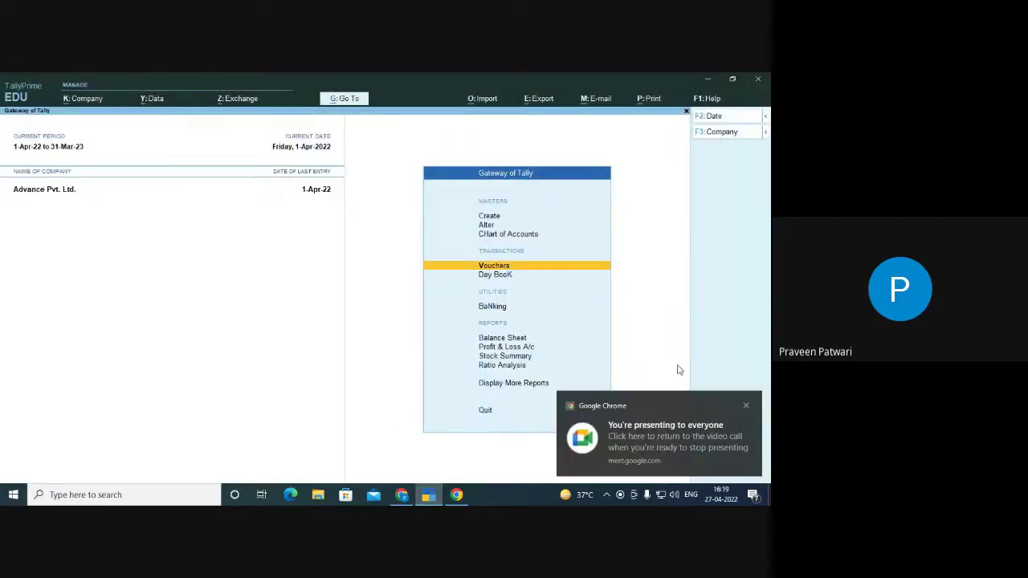
Create a company named "Tracking Pvt. Ltd." with a blank address and the remaining details left at their defaults
key(F3)
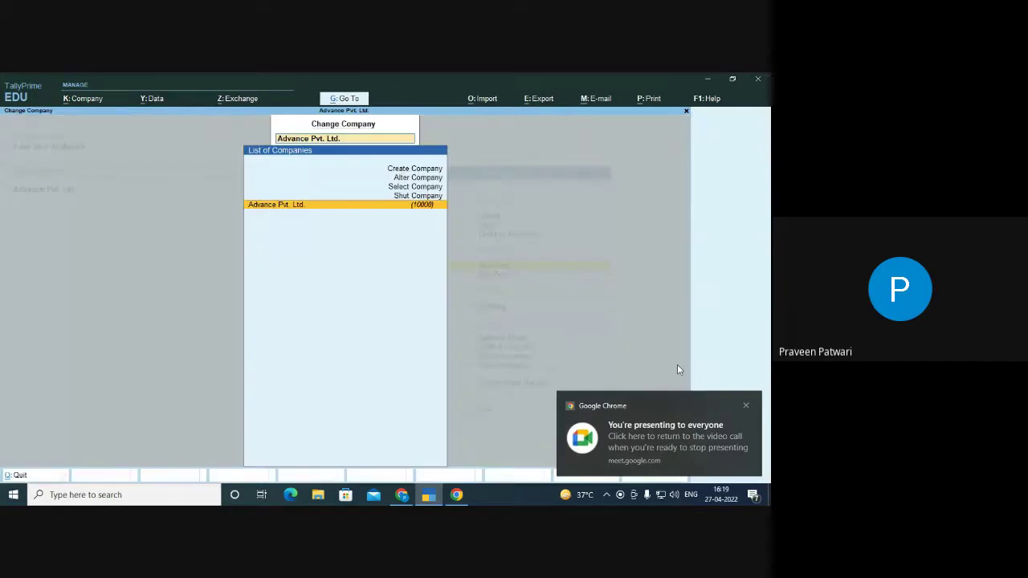
key(Up)
key(Up)
key(Up)
key(Up)
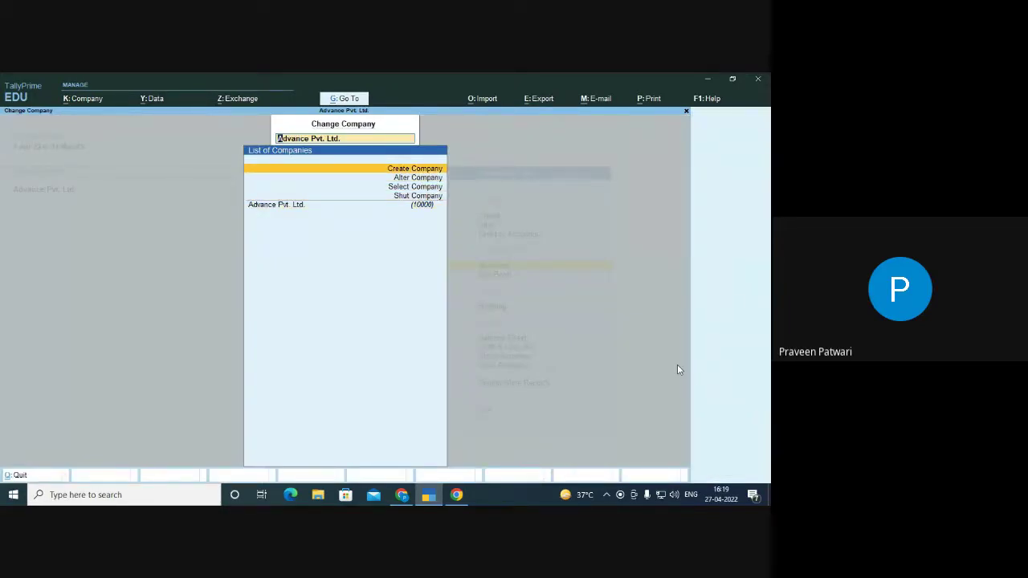
key(Return)
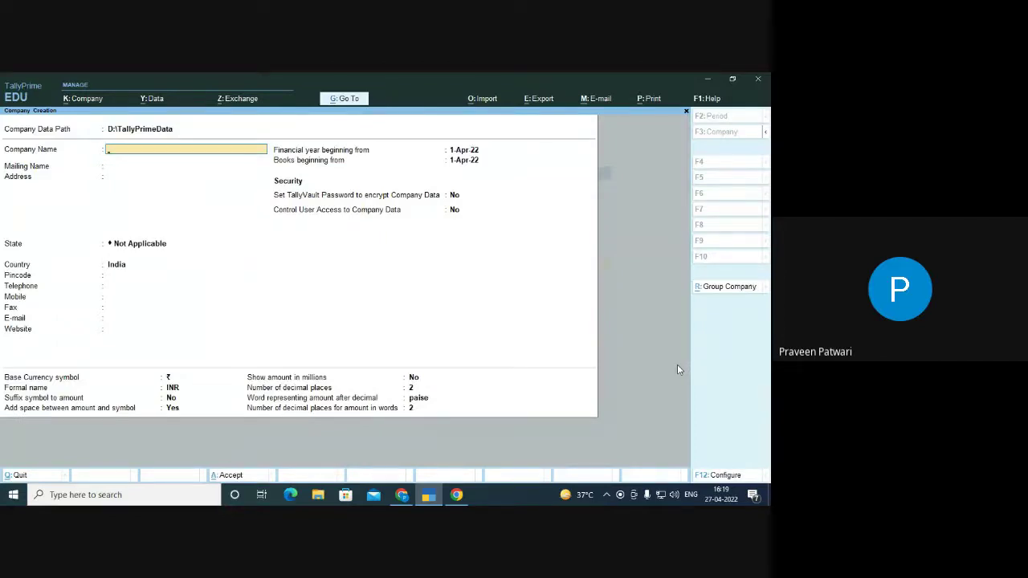
text(Tracking)
text( Pvy)
text(. Ltd.)
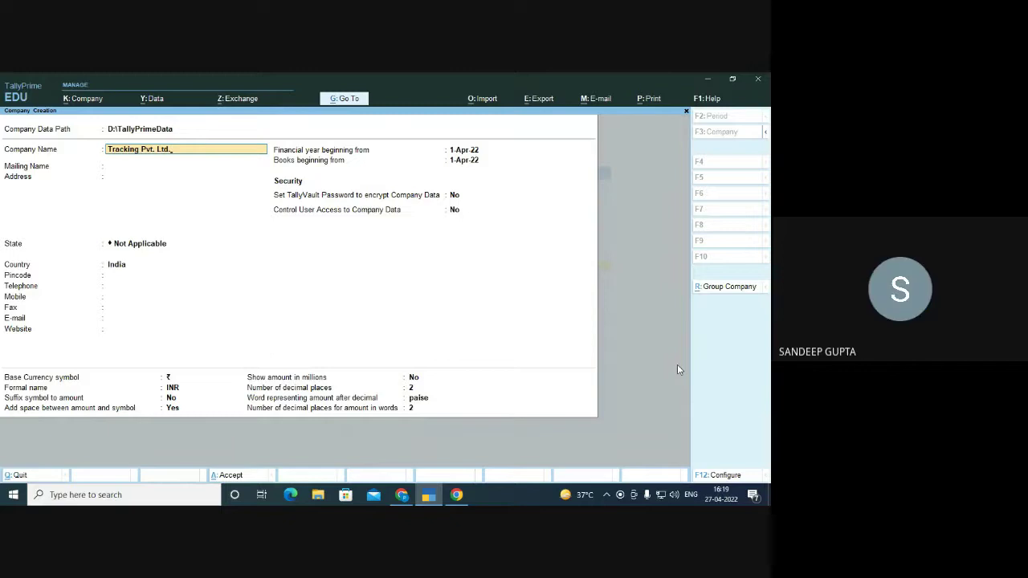
key(Return)
key(Return)
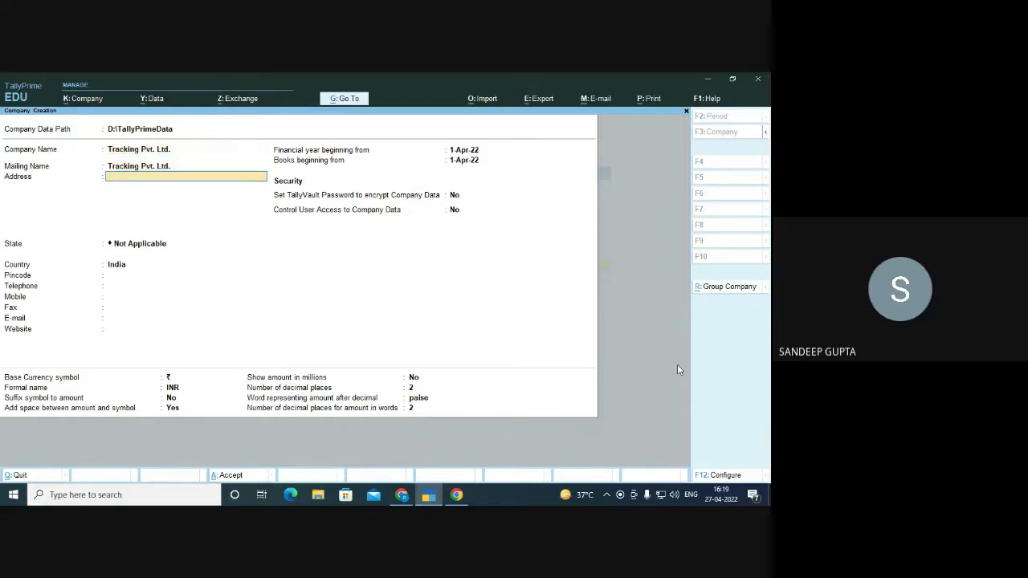
key(Return)
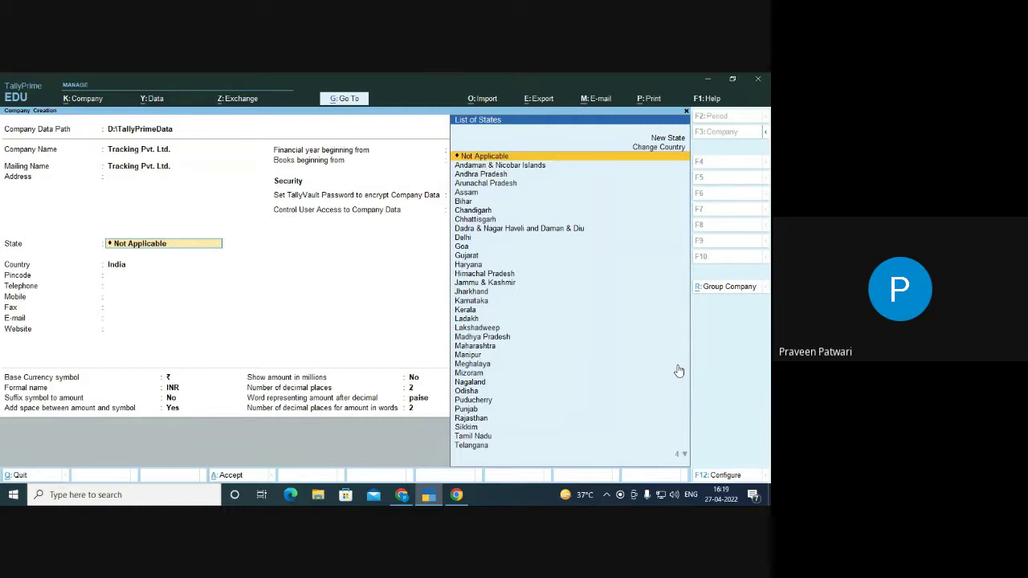
key(ctrl+a)
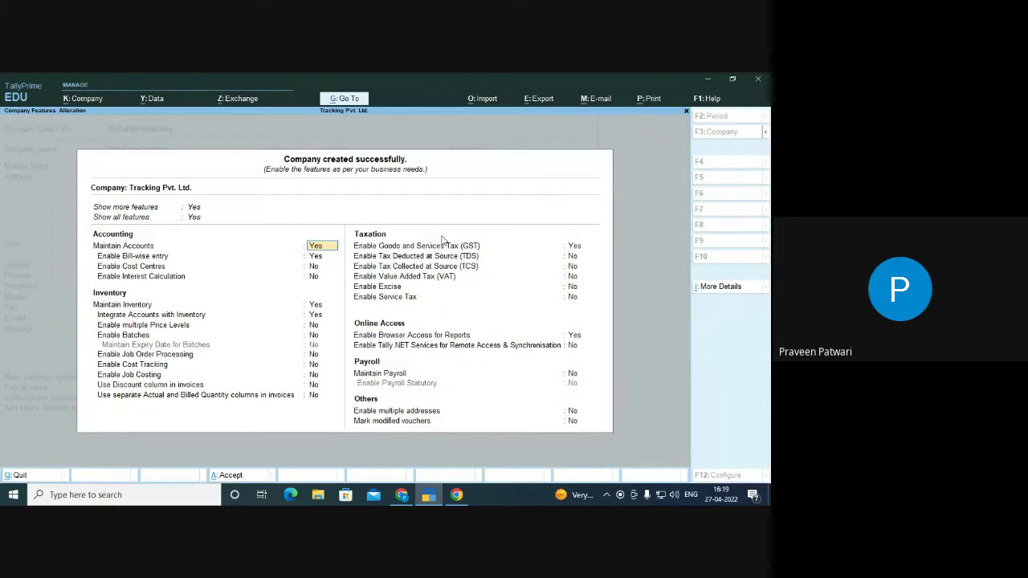
Set Enable Goods and Services Tax (GST) to No for Tracking Pvt. Ltd. and accept the company features
click(572, 247)
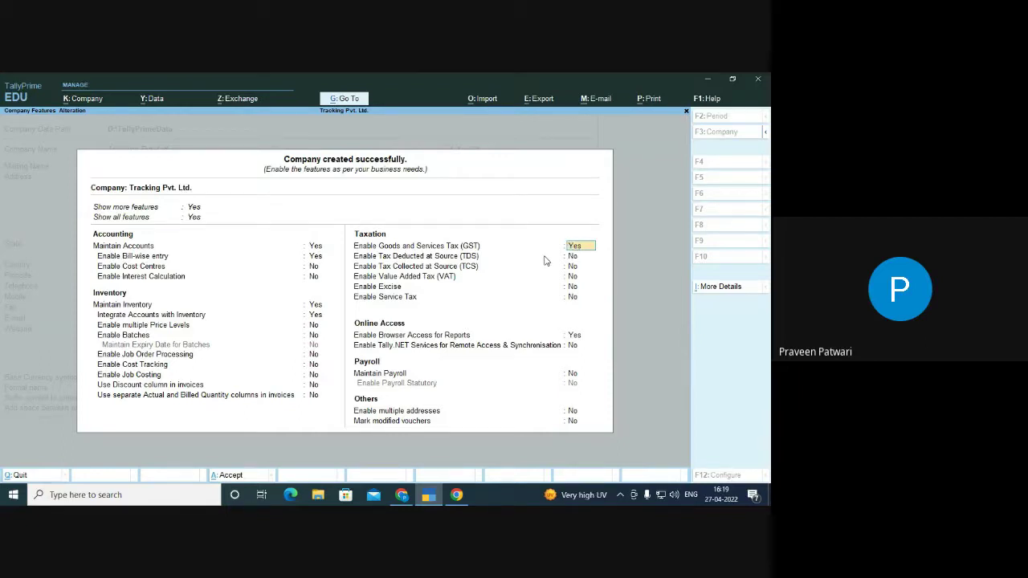
text(n)
key(Return)
key(ctrl+a)
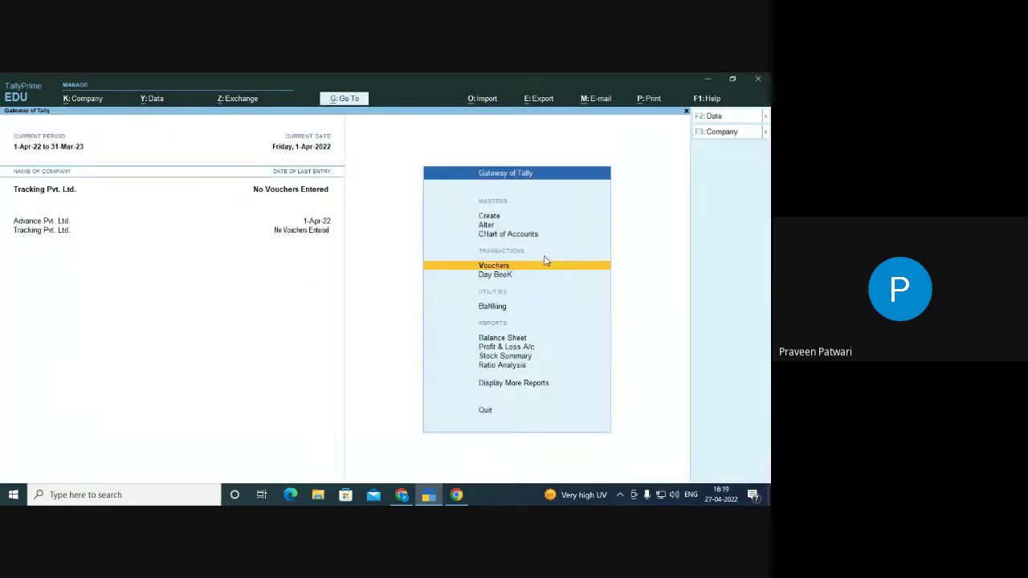
Shut the company Advance Pvt. Ltd., leaving only Tracking Pvt. Ltd. loaded
key(F3)
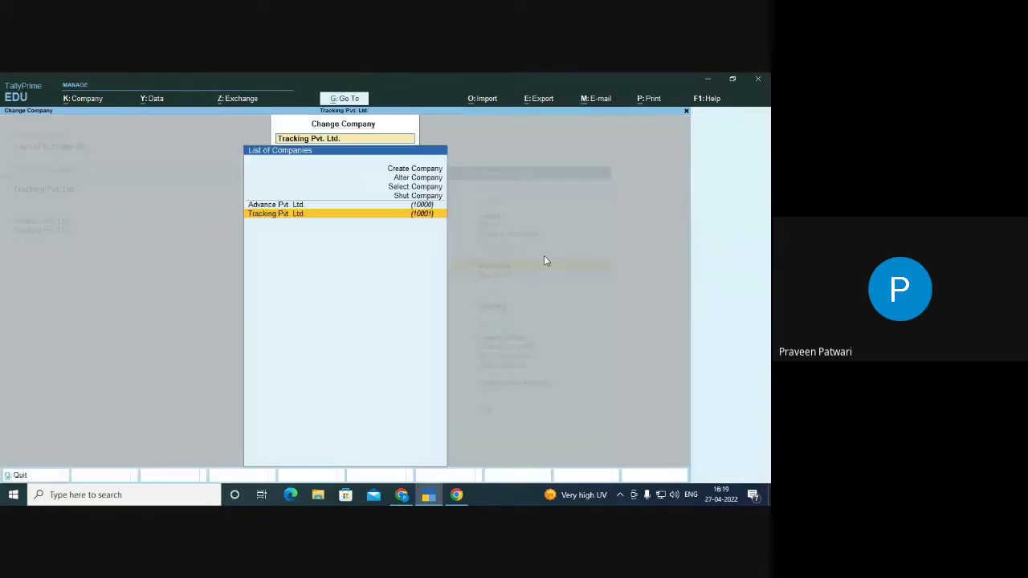
key(Up)
key(Up)
key(Return)
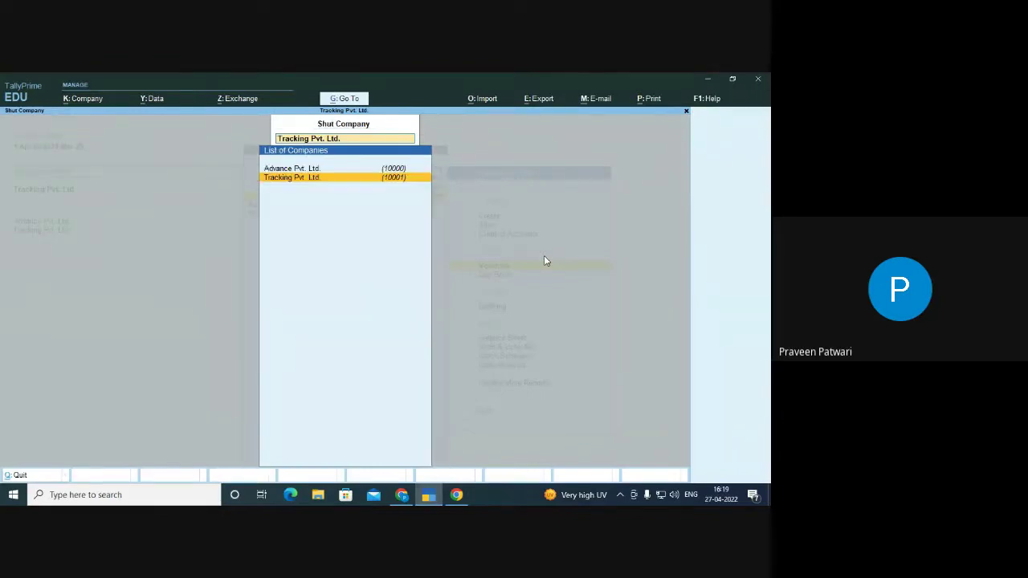
key(Up)
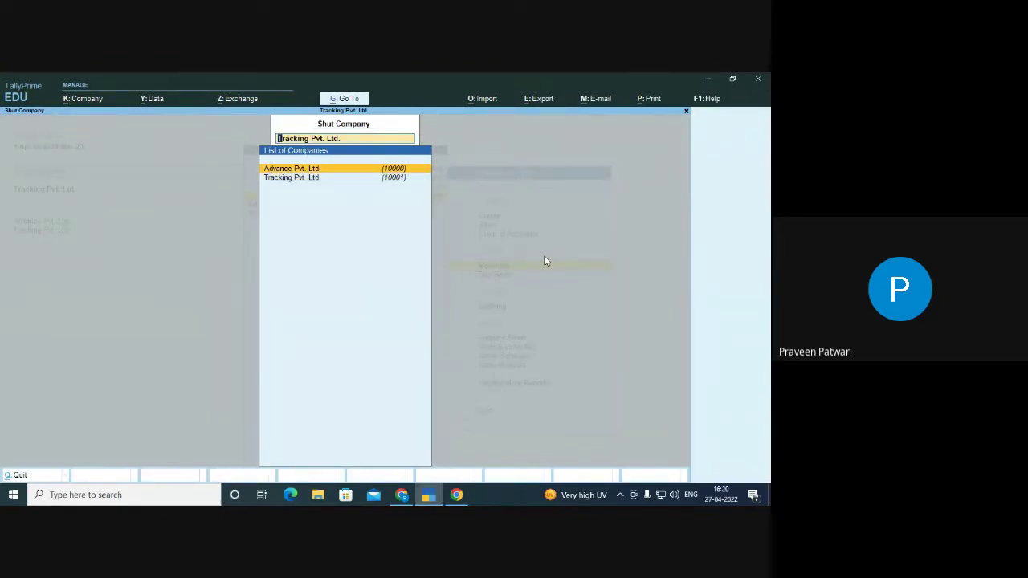
key(Return)
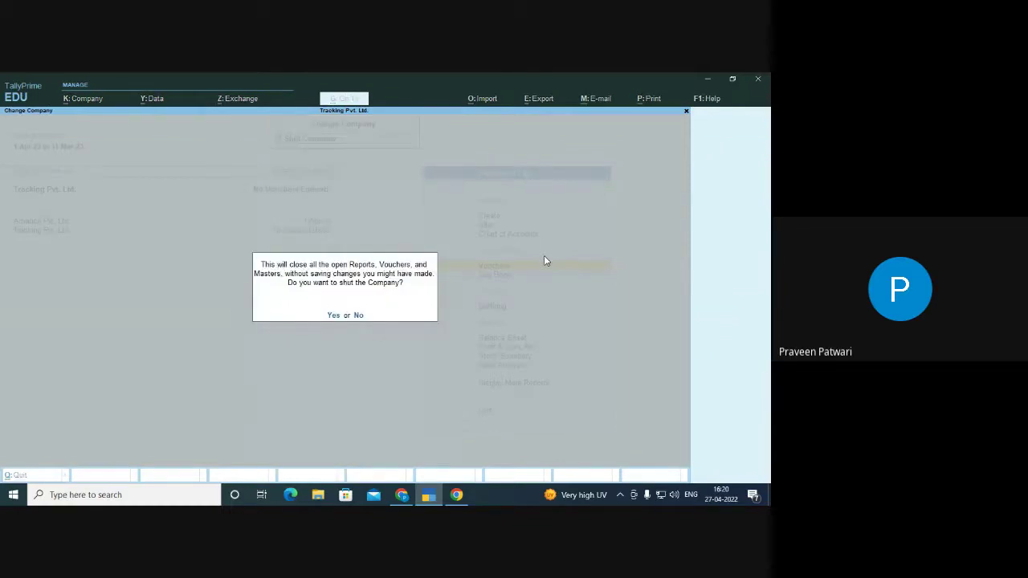
key(y)
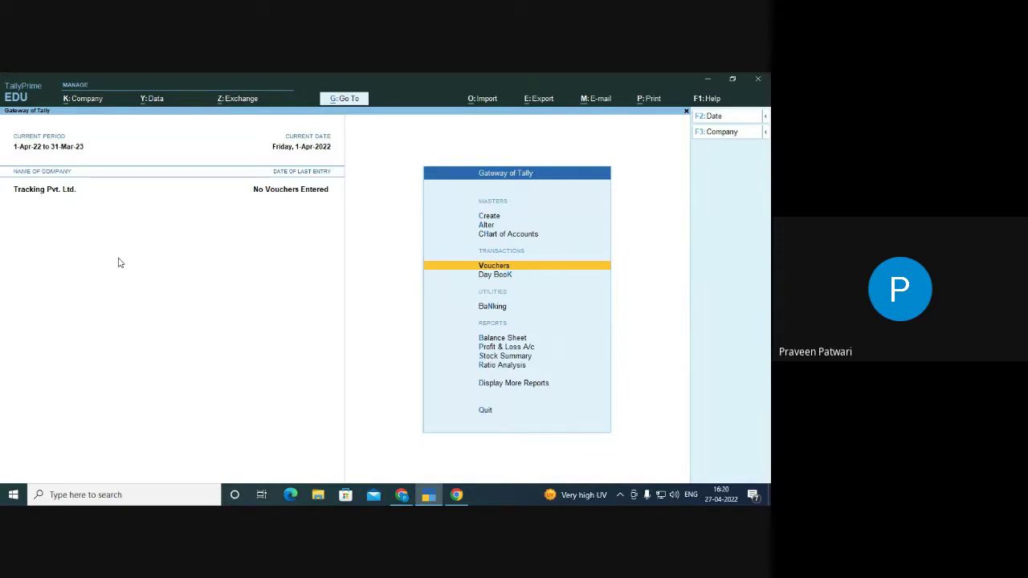
Start a receipt voucher dated 1-Apr-22 in Tracking Pvt. Ltd. with Cash as the account
key(Return)
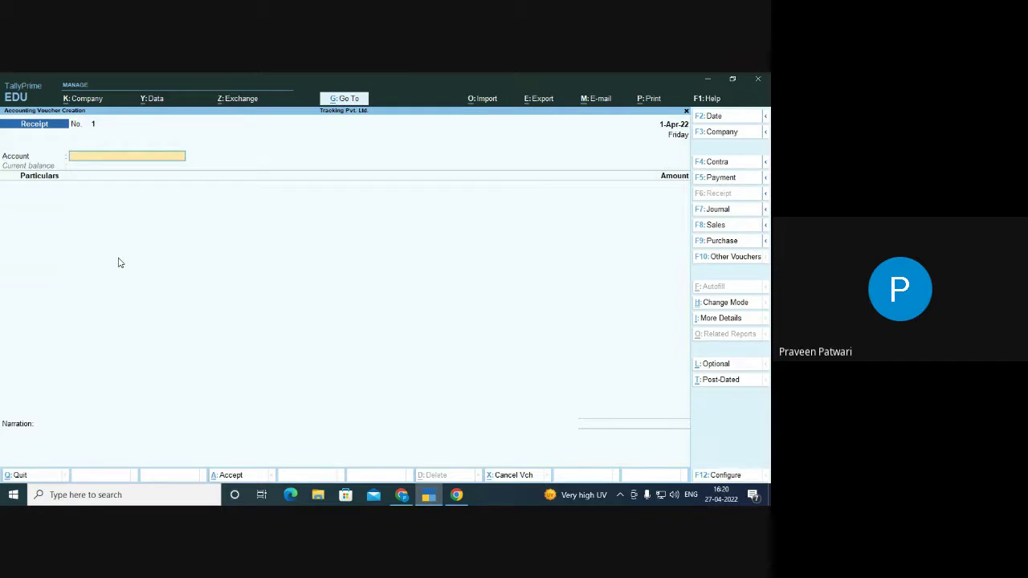
text(Ca)
key(Return)
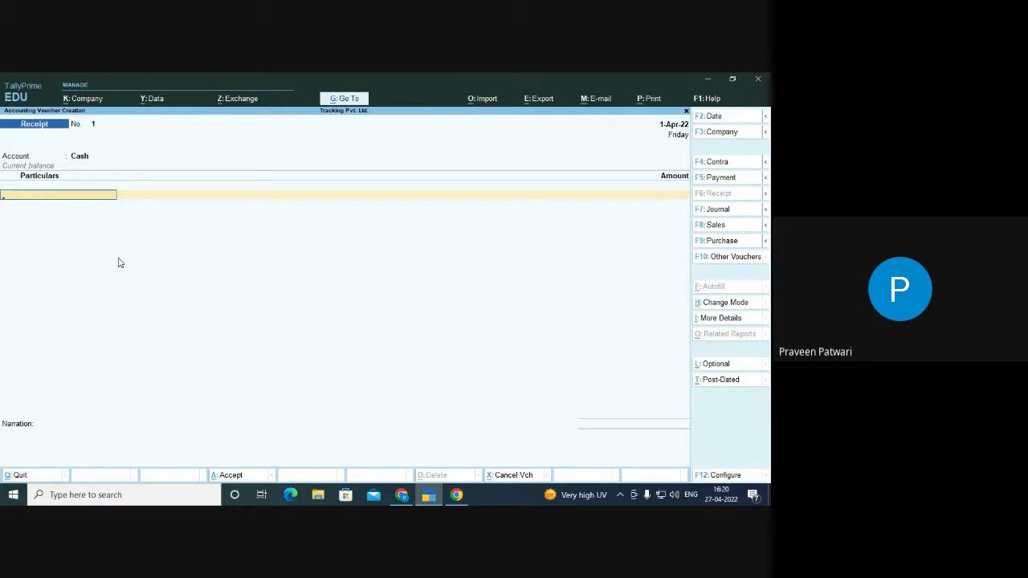
Create a ledger named "Capital A/c" under Capital Account from the receipt voucher's particulars, keeping the remaining details at their defaults
key(alt+c)
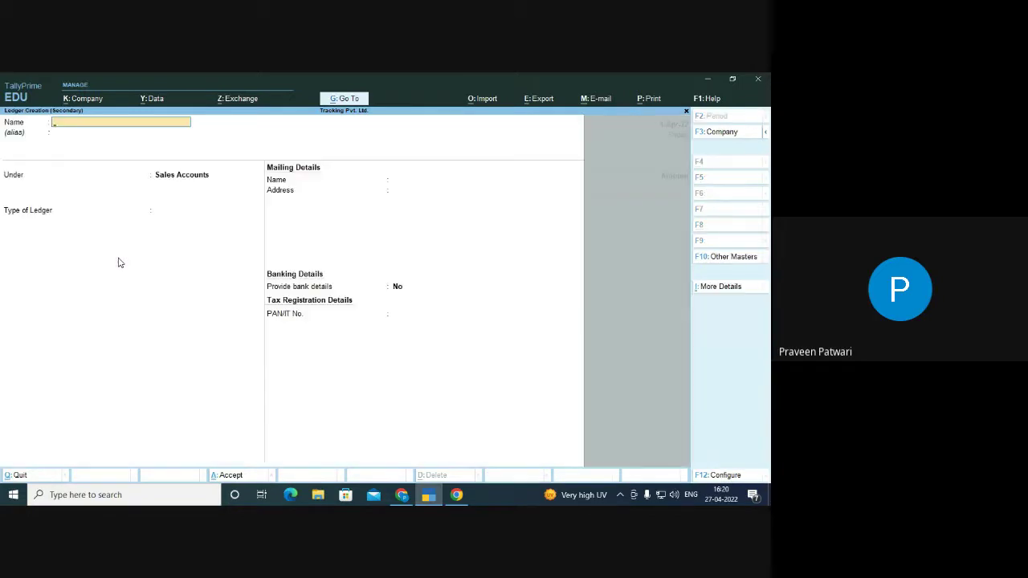
text(Capital A/c)
key(Return)
key(Return)
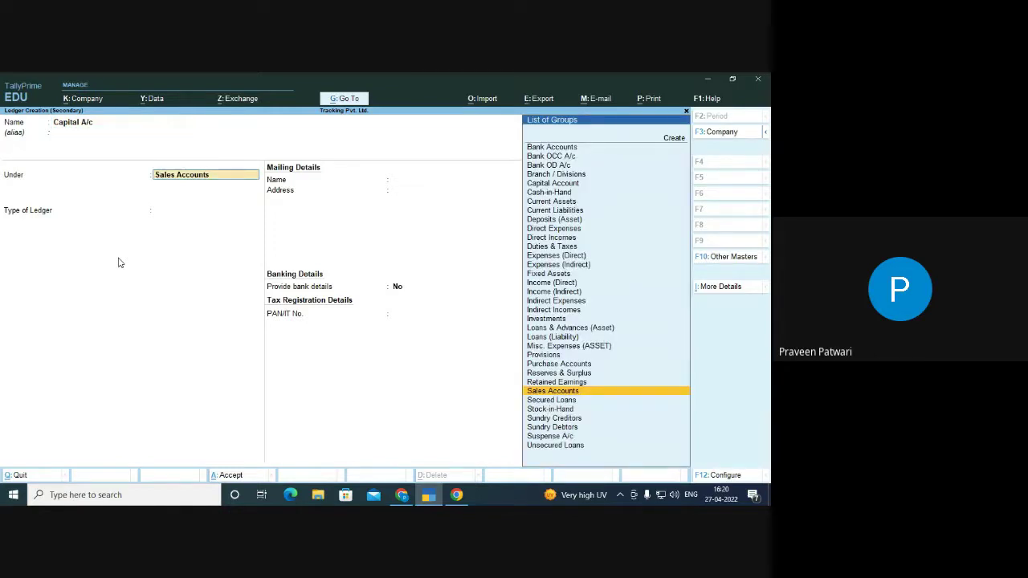
text(Cap)
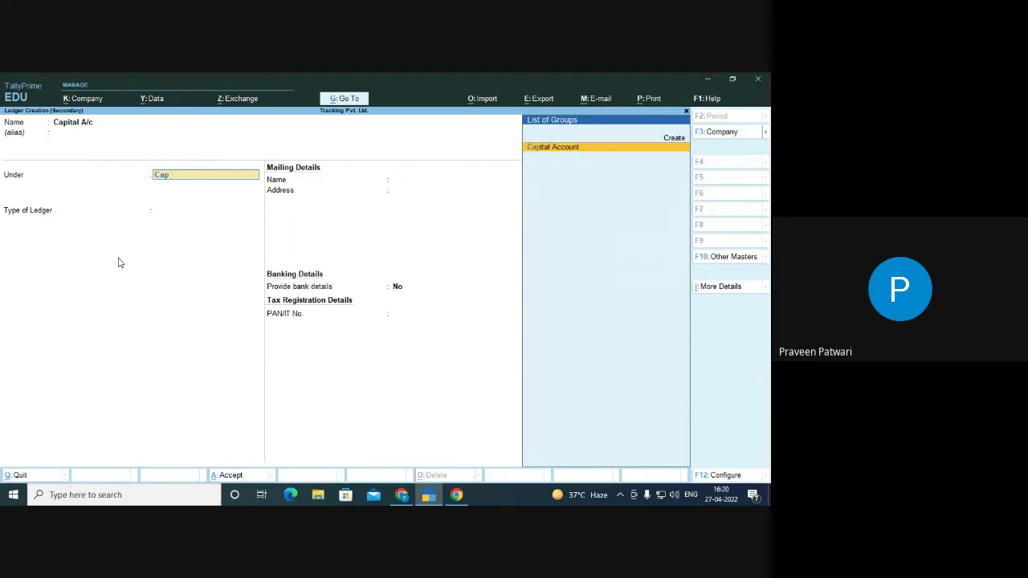
key(Return)
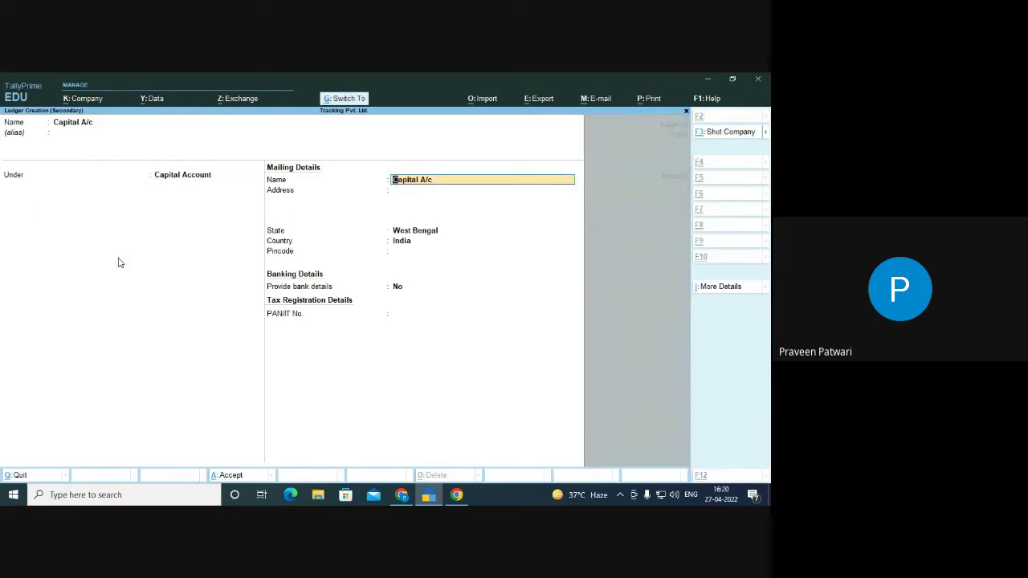
key(ctrl+a)
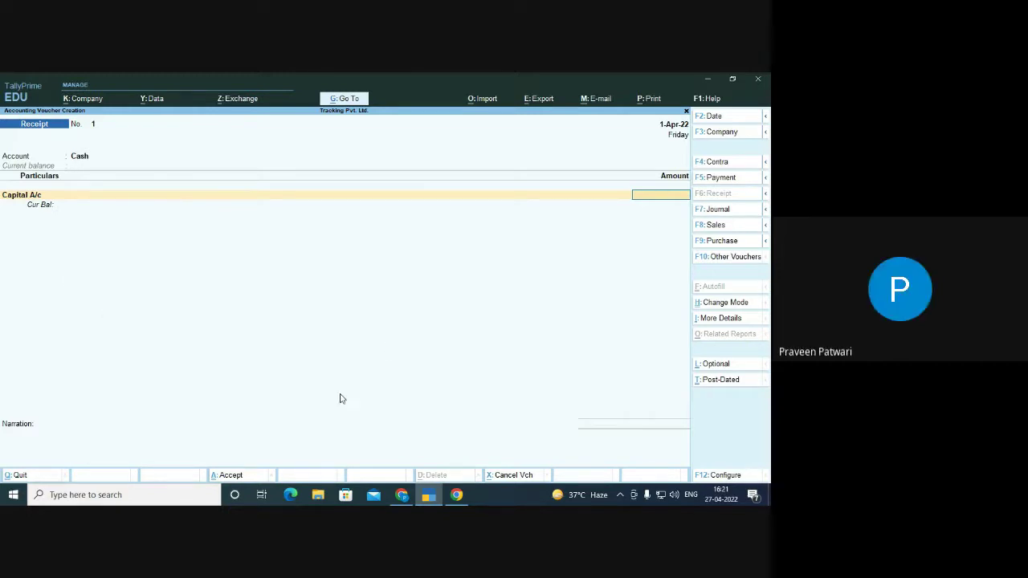
Switch to the Meet call, pin a participant's tile, return to TallyPrime and dismiss the presenting notification
click(402, 495)
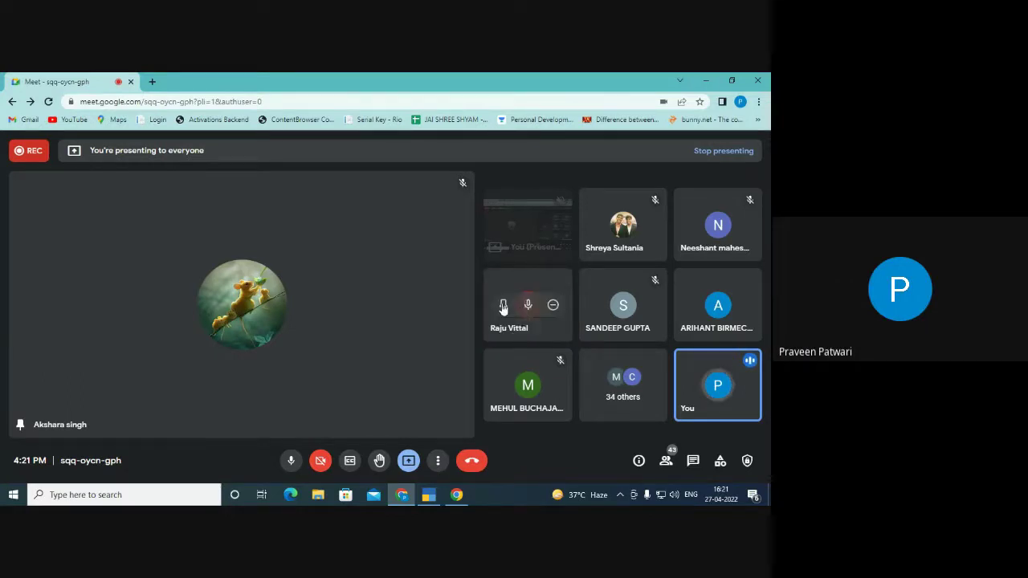
click(503, 305)
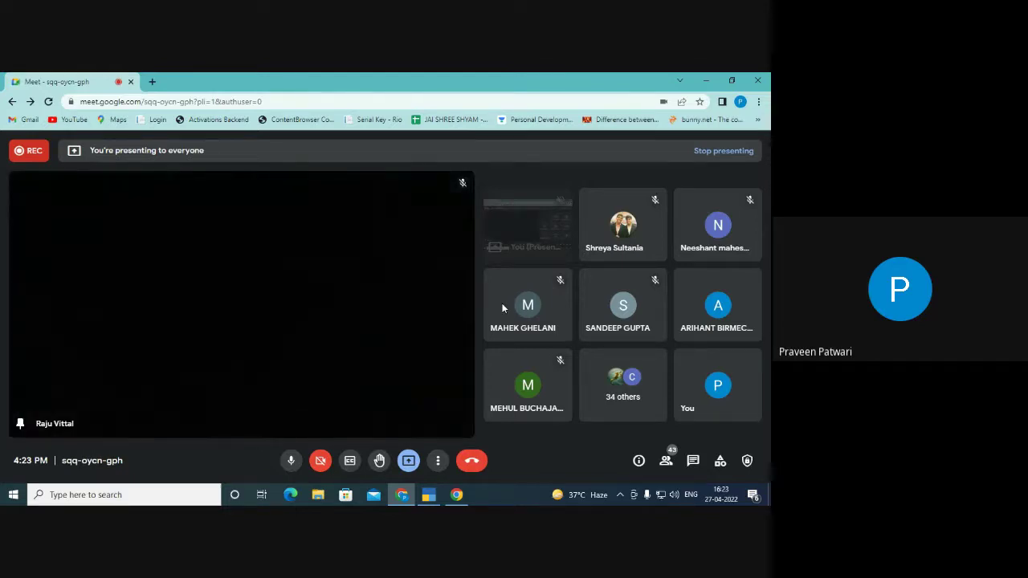
click(420, 489)
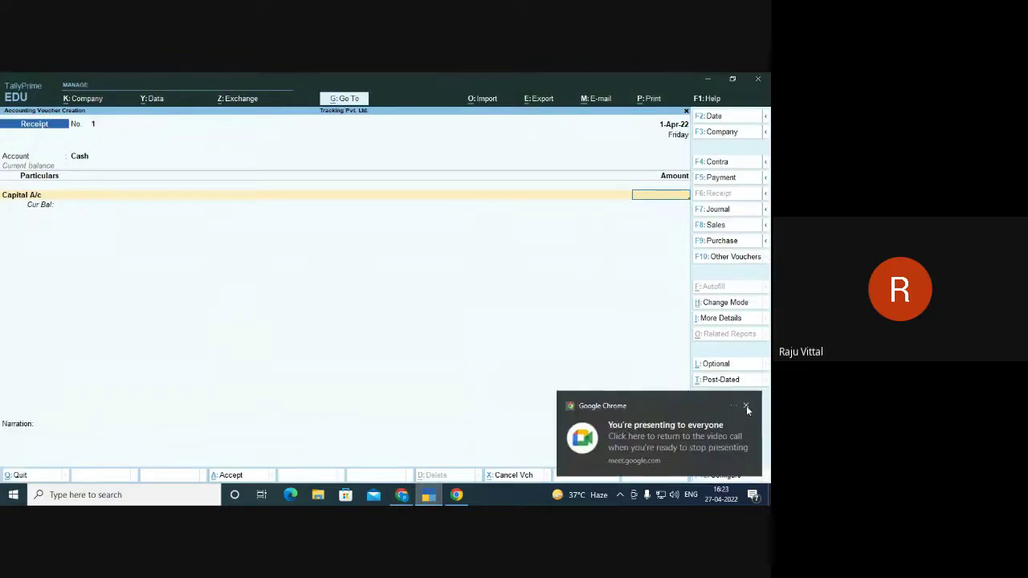
click(747, 408)
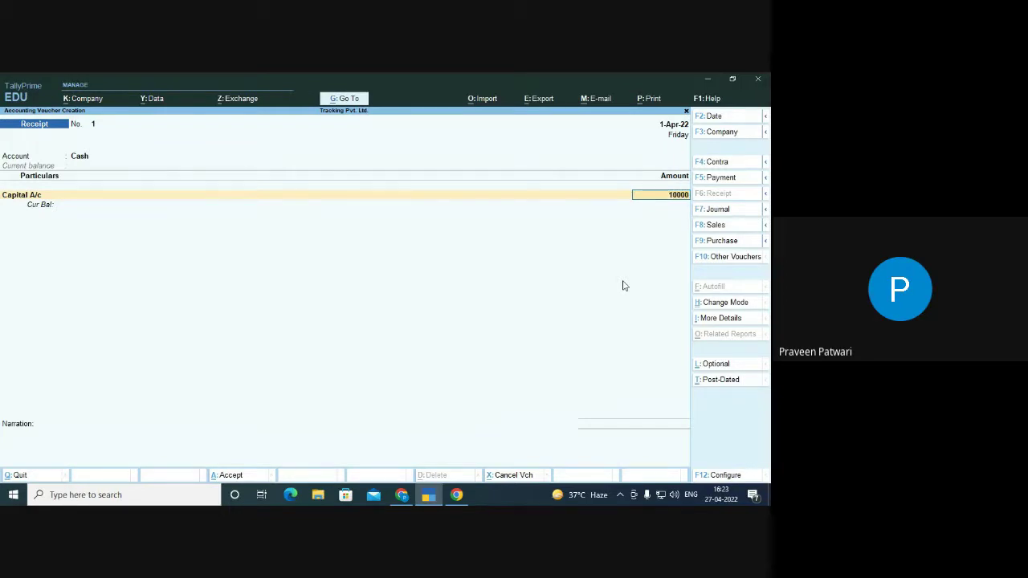
Enter 1,00,000 for Capital A/c, add the narration "being cash introduced in business" and accept the receipt voucher
key(Return)
key(Return)
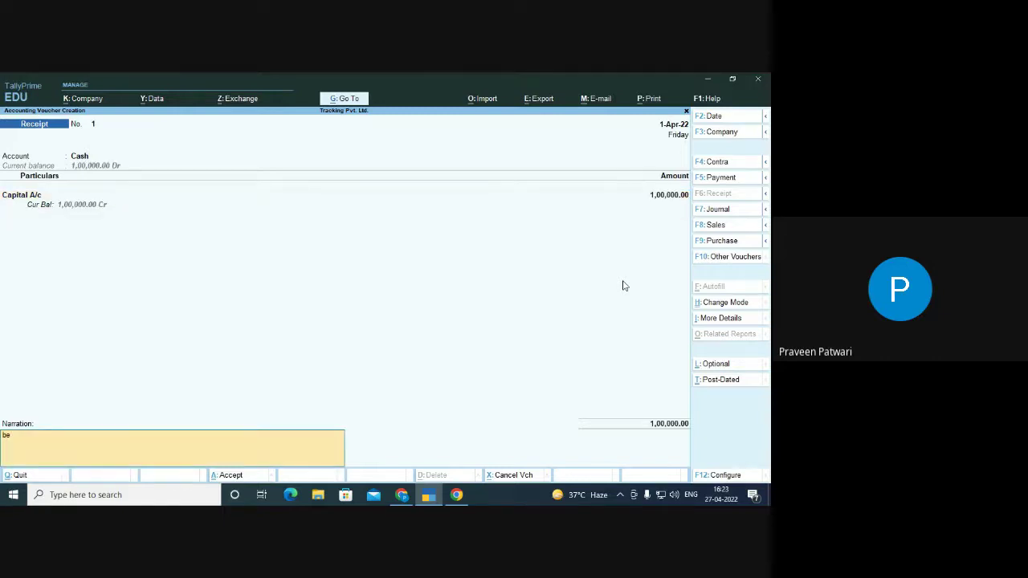
text(being cash introduced in business)
key(Return)
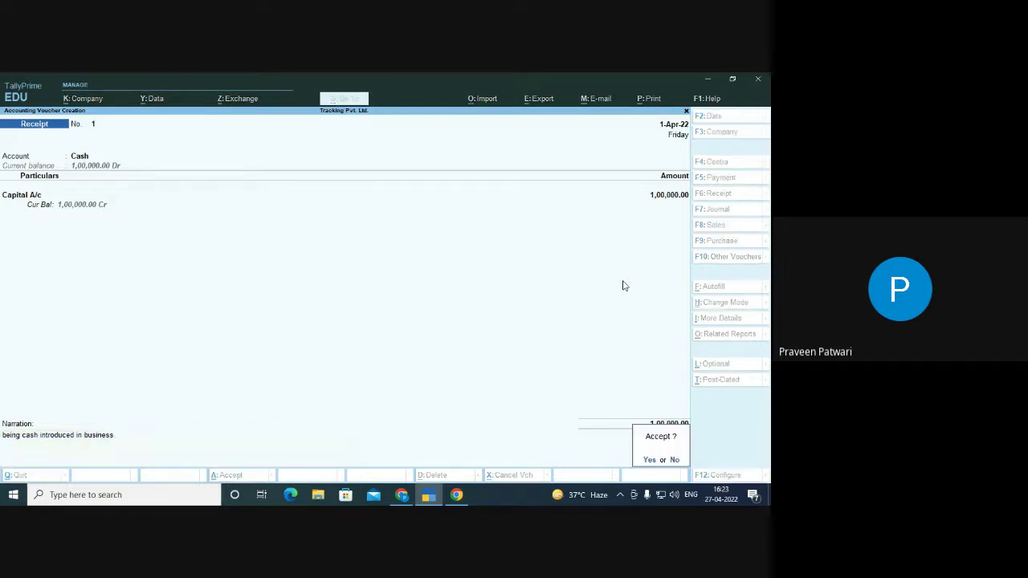
key(Return)
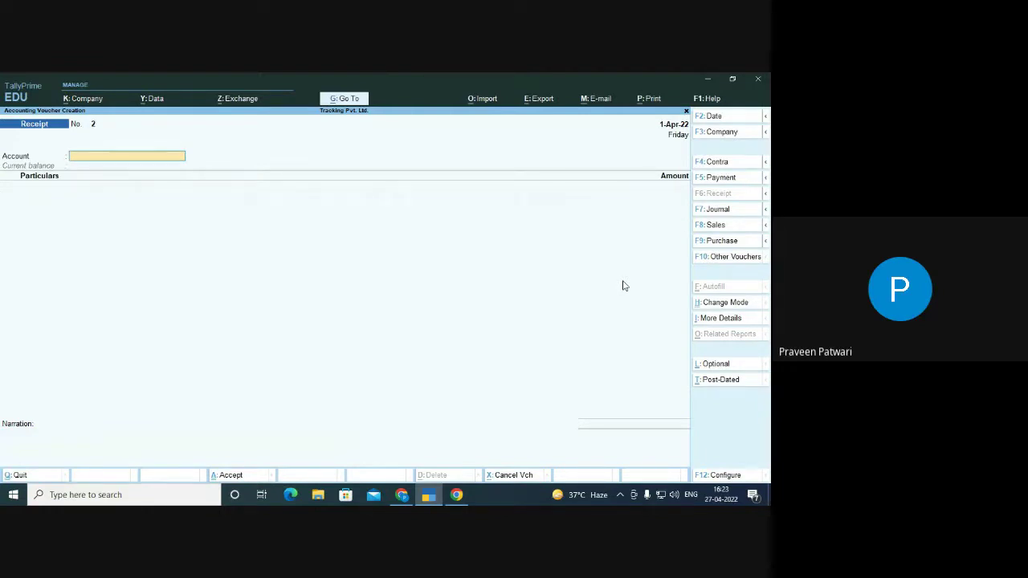
Start a purchase voucher dated 1-Apr-22 with blank supplier invoice number and date, and back out of the receipt details for Cash
key(F9)
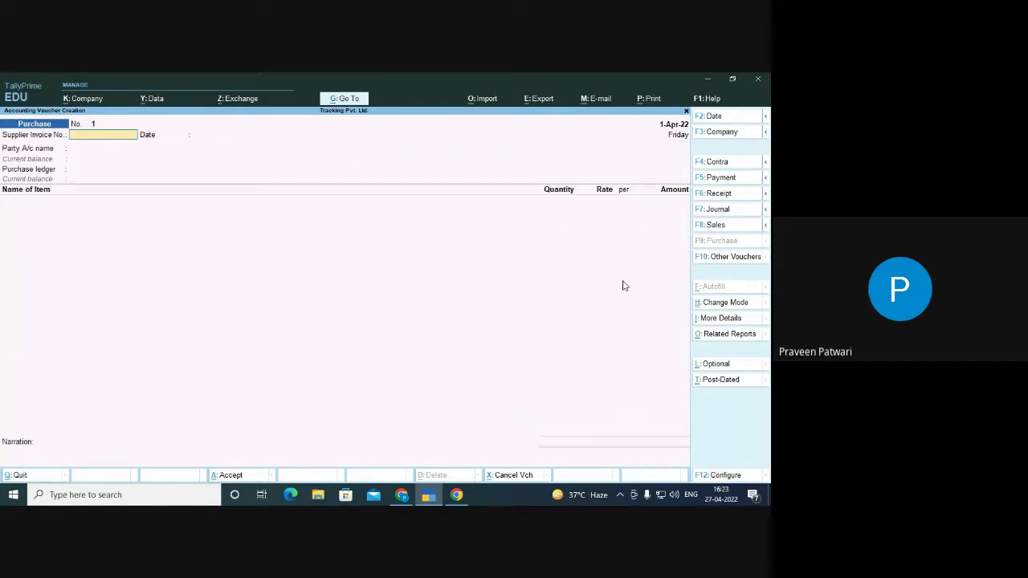
key(Return)
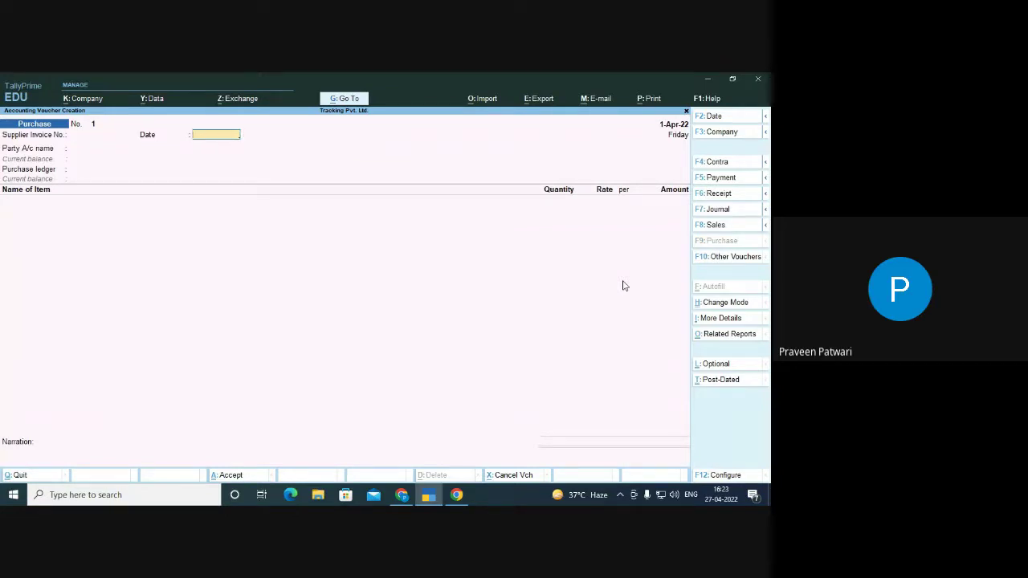
key(Return)
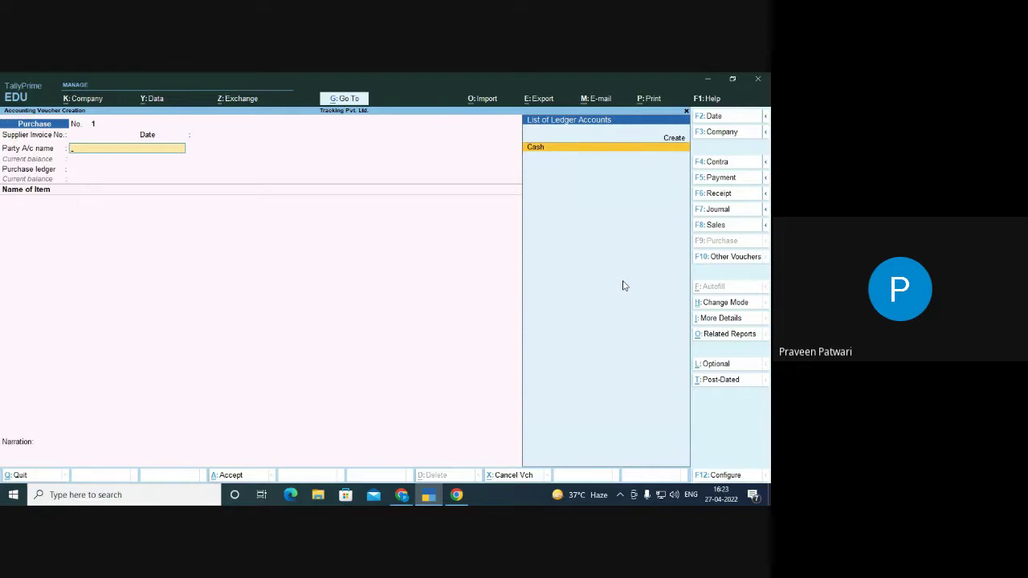
key(Return)
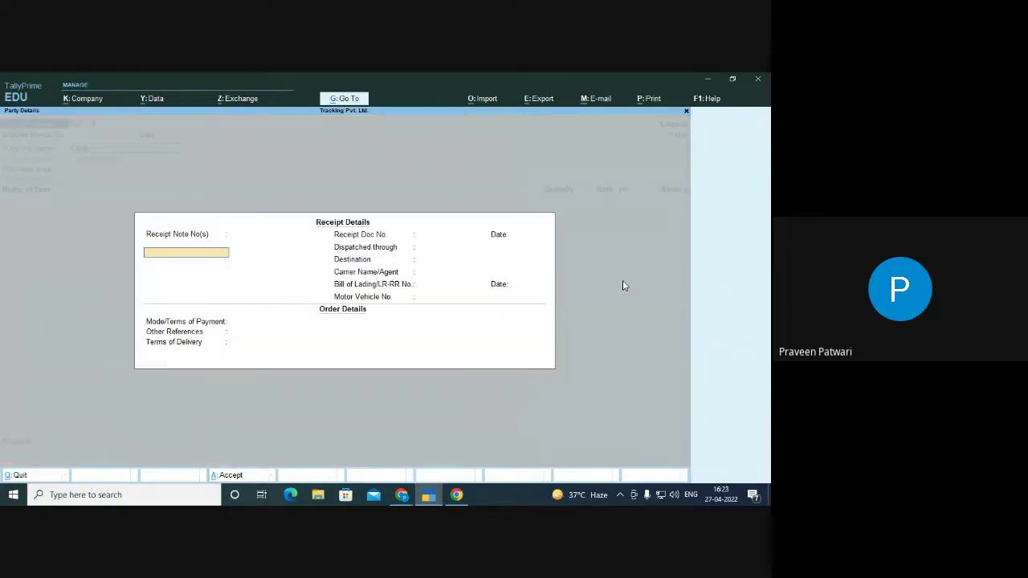
key(Escape)
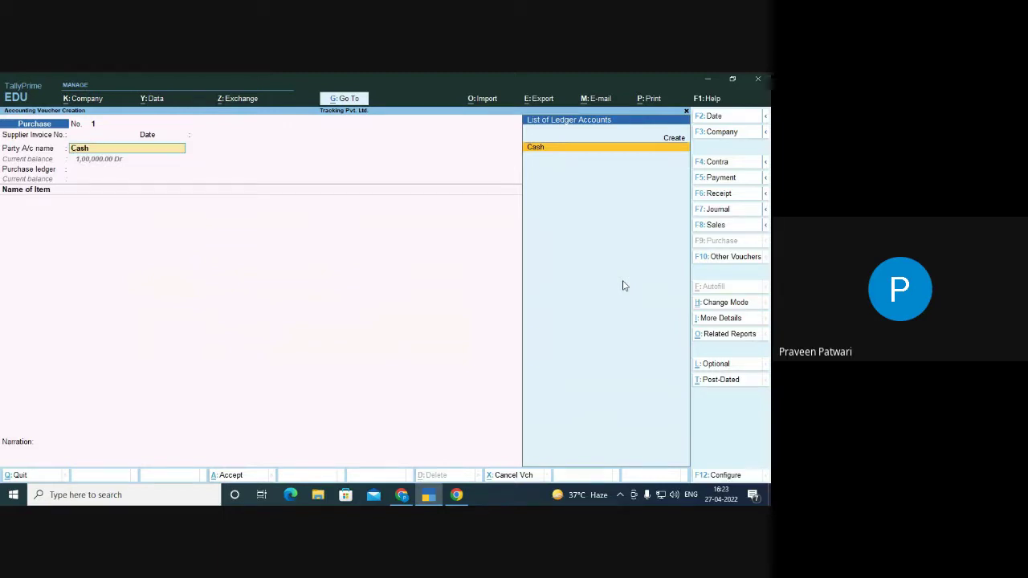
Create a party ledger named "Xyz Pvt. Ltd." under Sundry Creditors, maintaining balances bill-by-bill with no default credit period or credit-days check
key(alt+c)
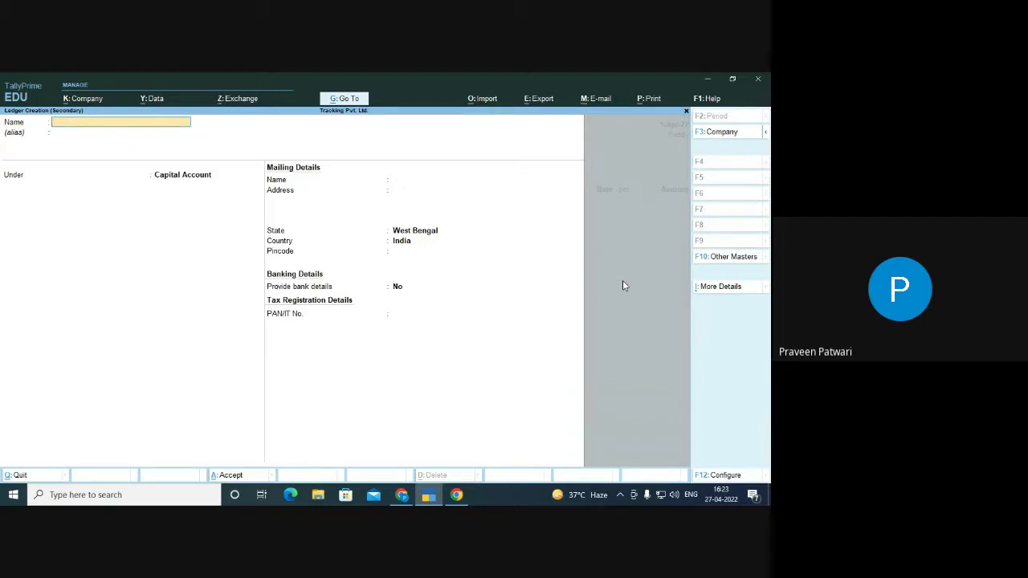
text(Xyz Pvt. Ltd.)
key(Return)
key(Return)
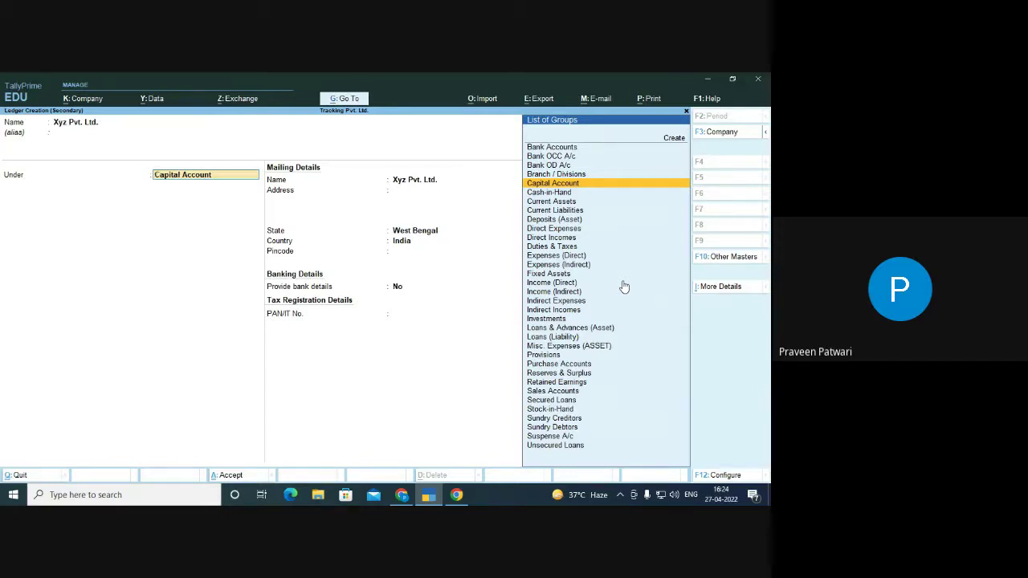
text(Sun)
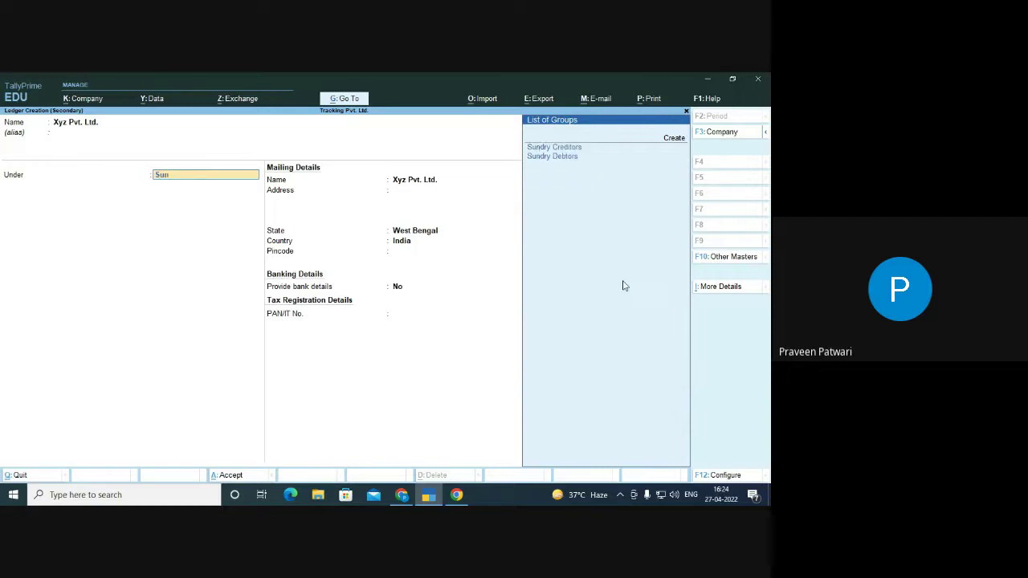
key(Down)
key(Up)
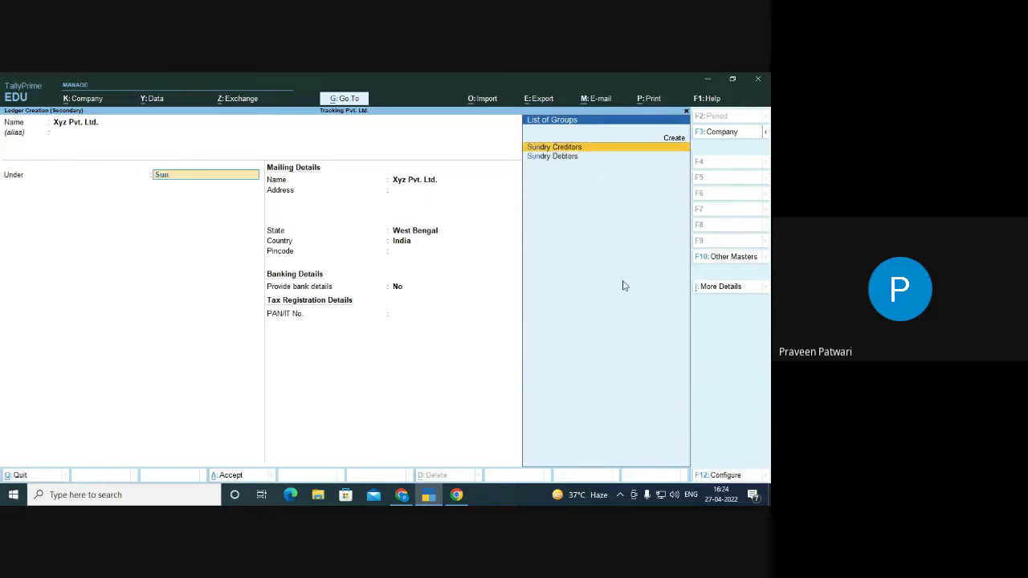
key(Return)
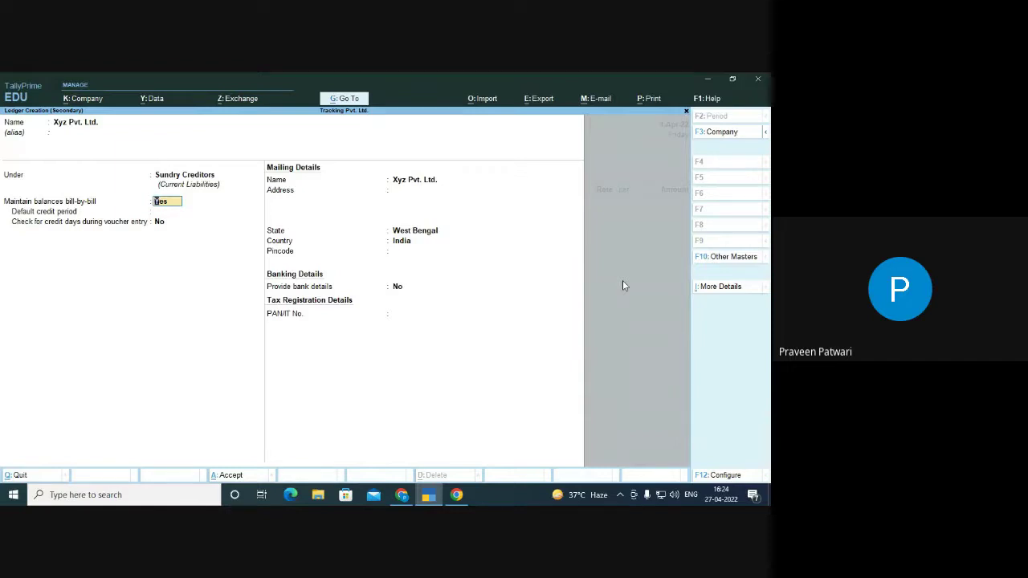
key(Return)
key(Return)
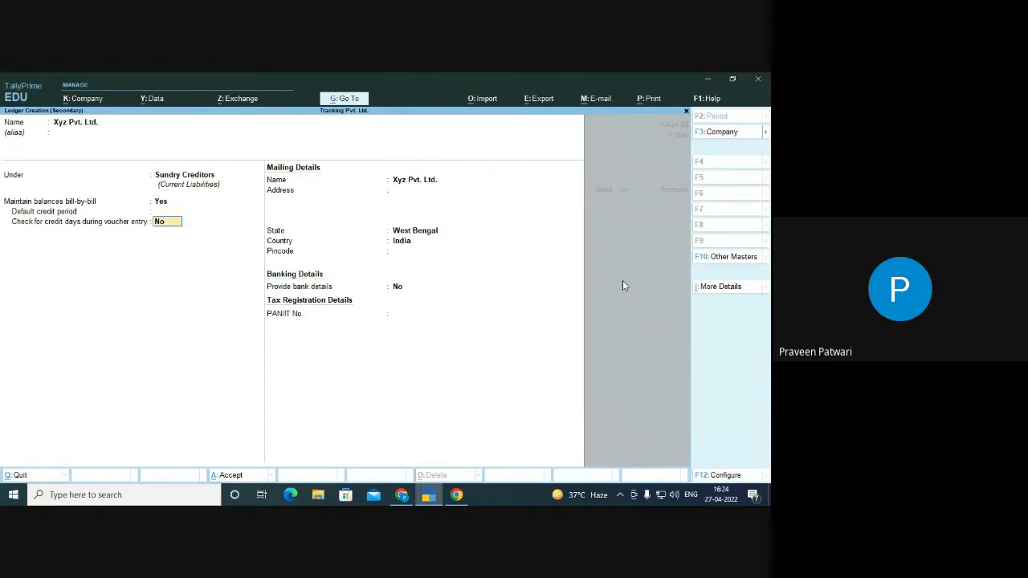
key(Return)
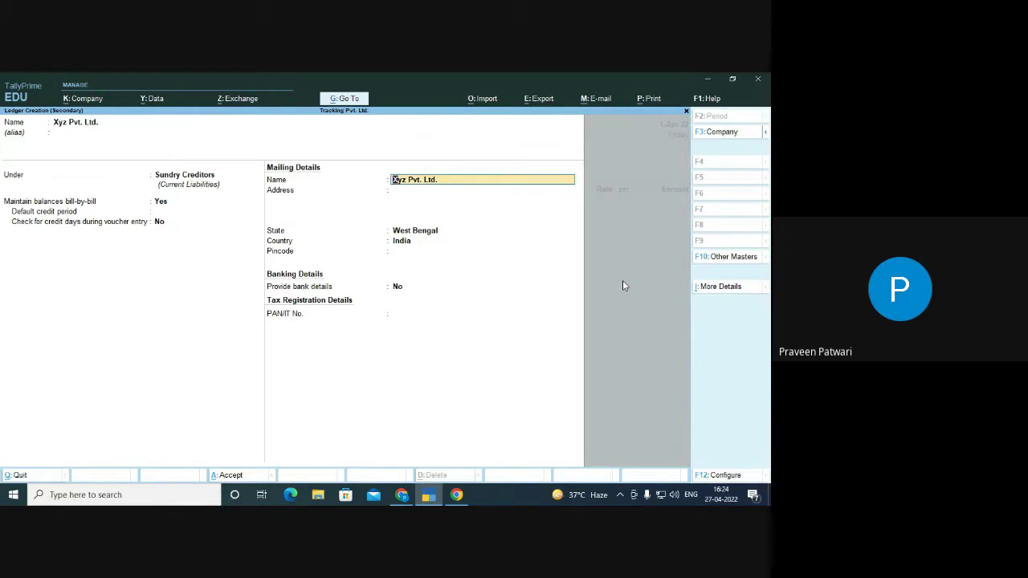
key(ctrl+a)
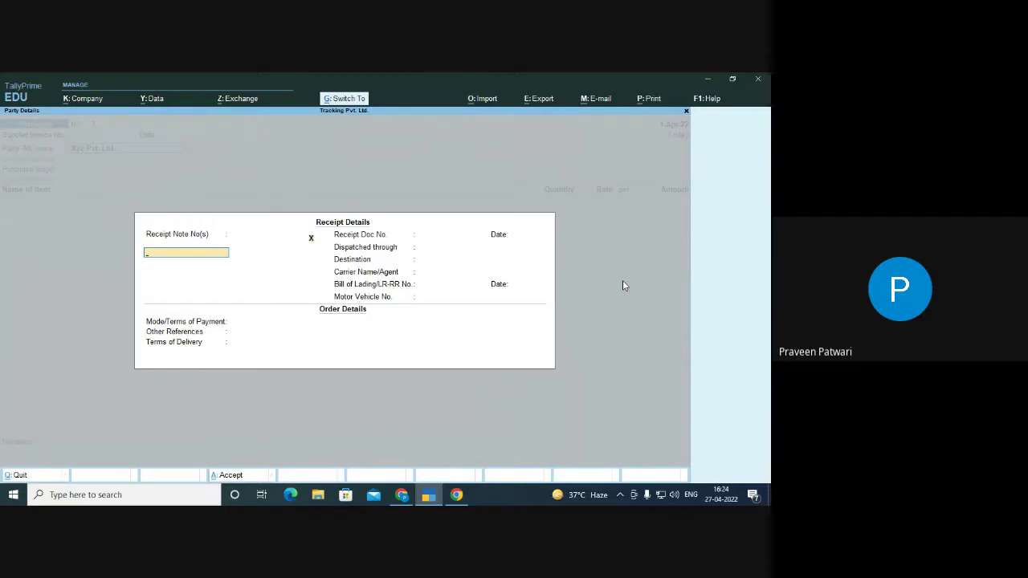
Accept the blank receipt details and Xyz Pvt. Ltd. party details, and create a "Purchase A/c" ledger under Purchase Accounts with ledger type Not Applicable
key(ctrl+a)
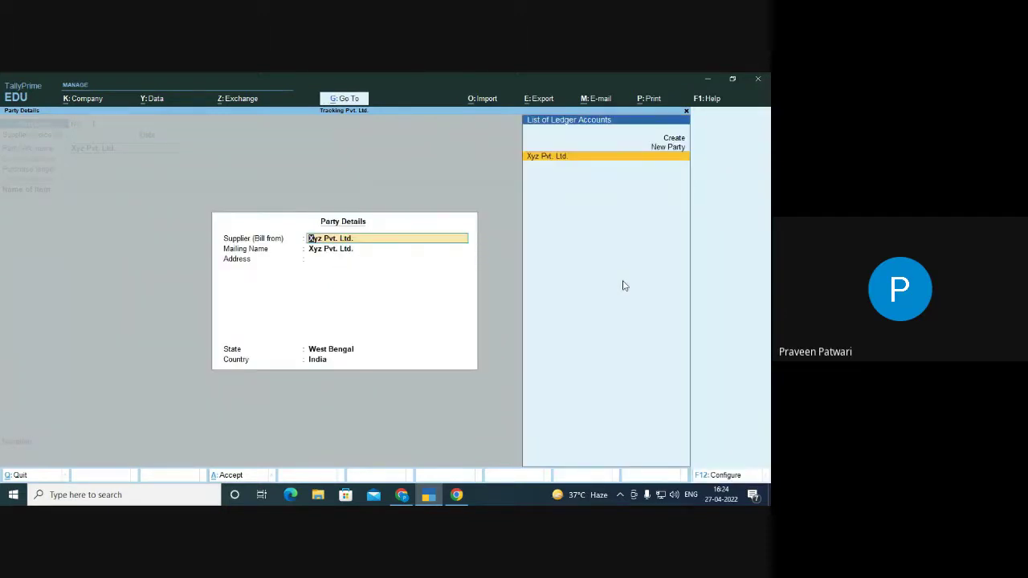
key(ctrl+a)
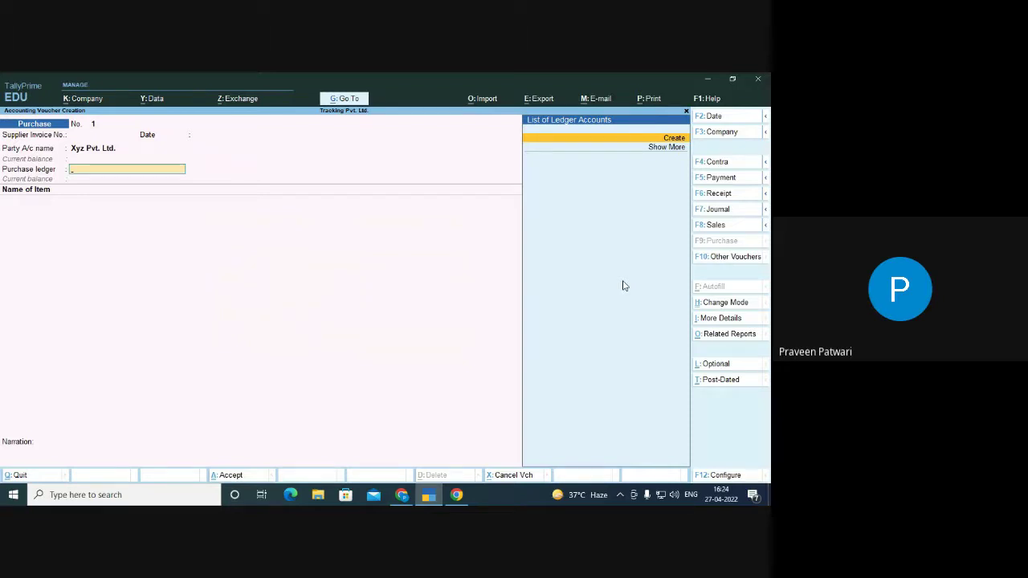
key(alt+c)
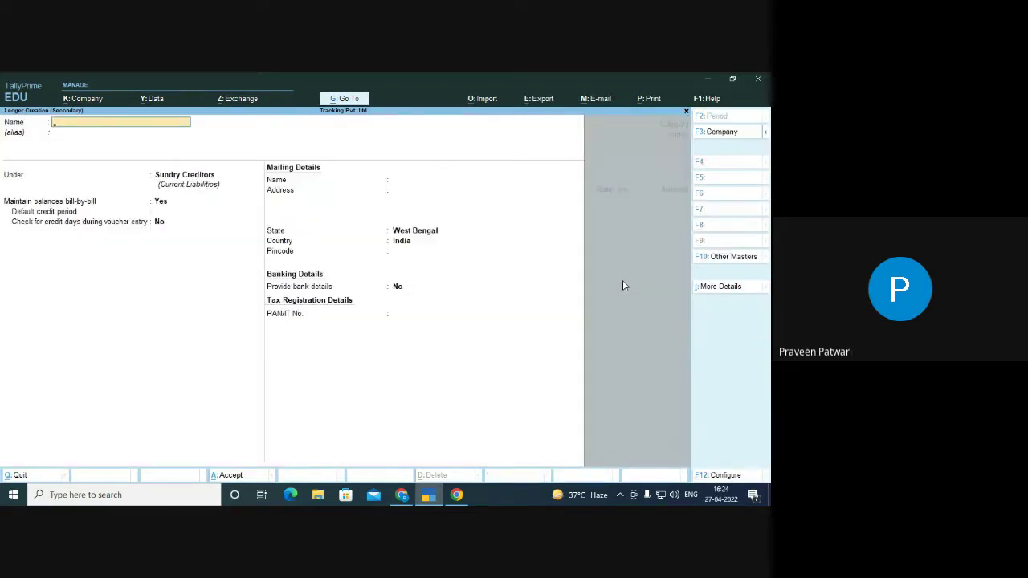
text(Purchase A/c)
key(Return)
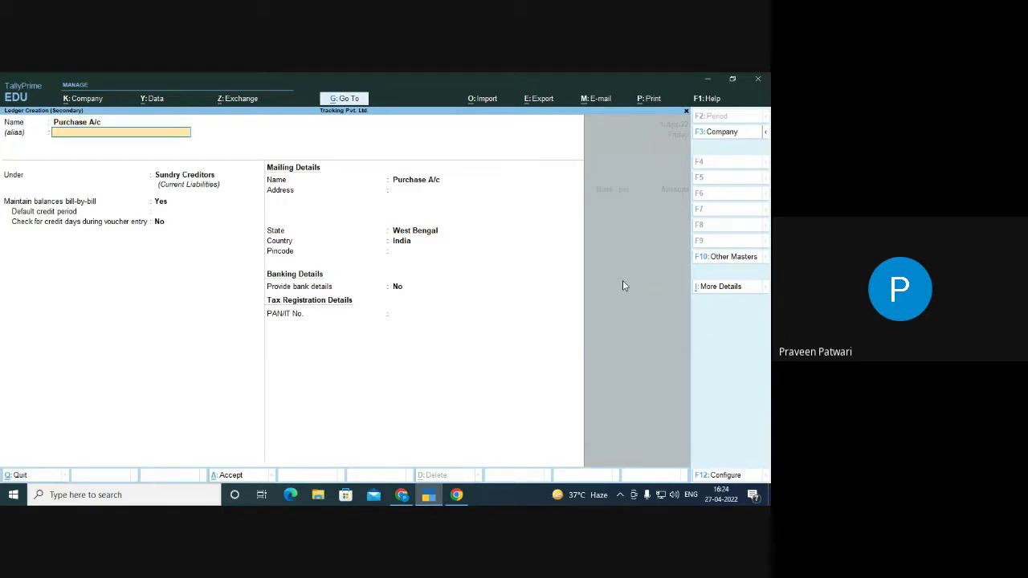
key(Return)
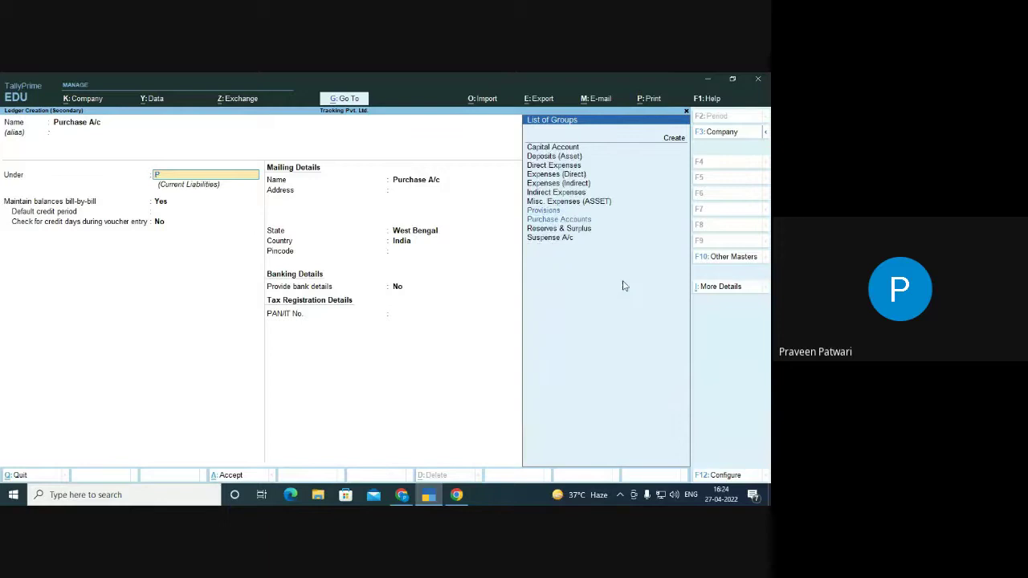
text(ur)
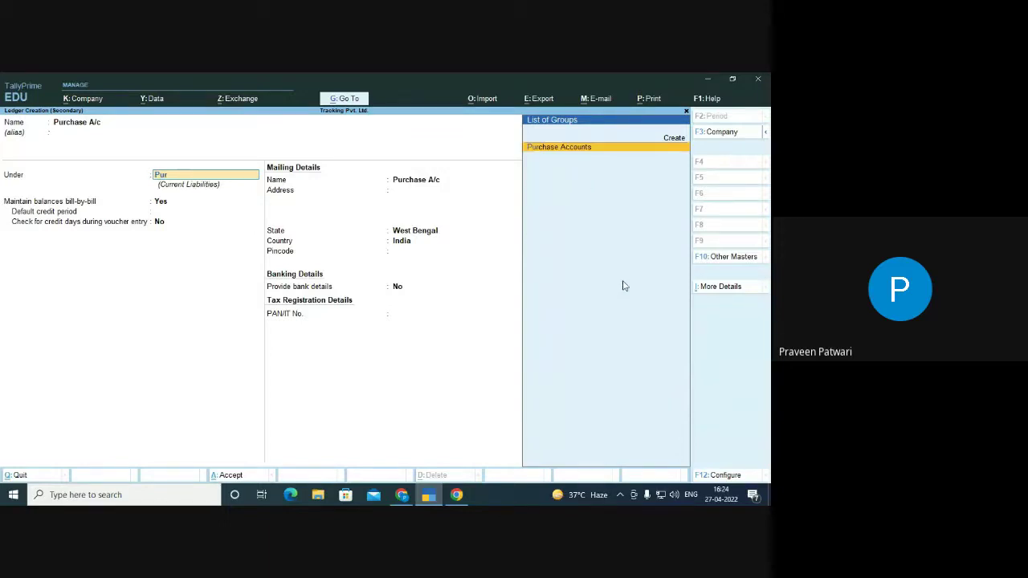
key(Return)
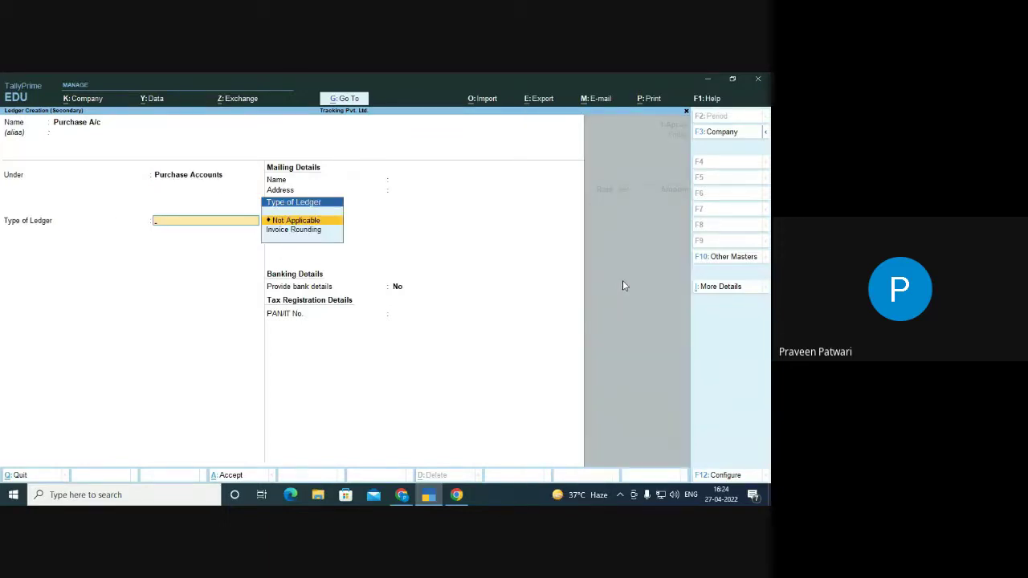
key(Return)
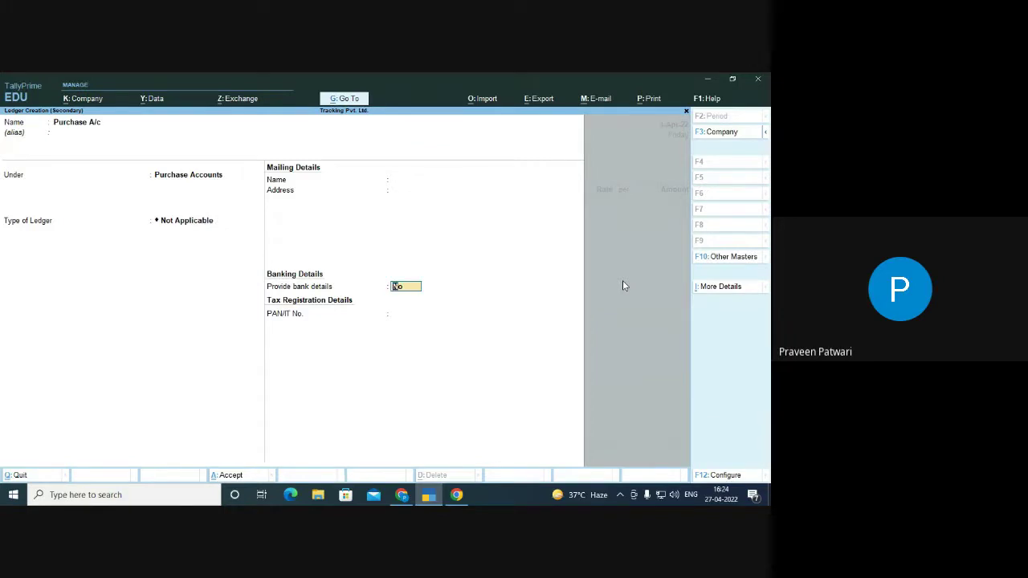
key(ctrl+a)
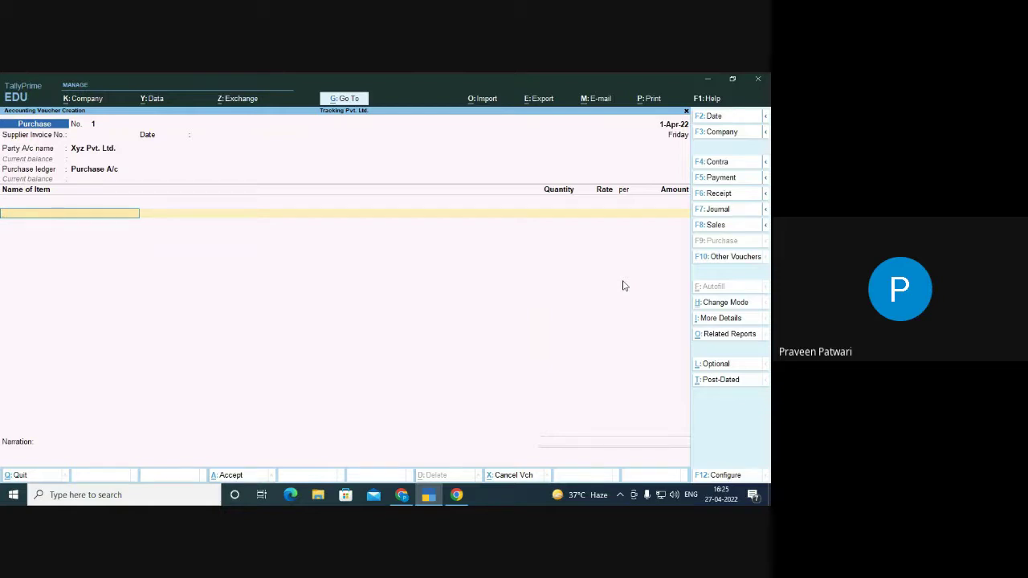
Start a stock item named "Dell Computers" under a new Primary stock group named "Computers" without adding item quantities
key(alt+c)
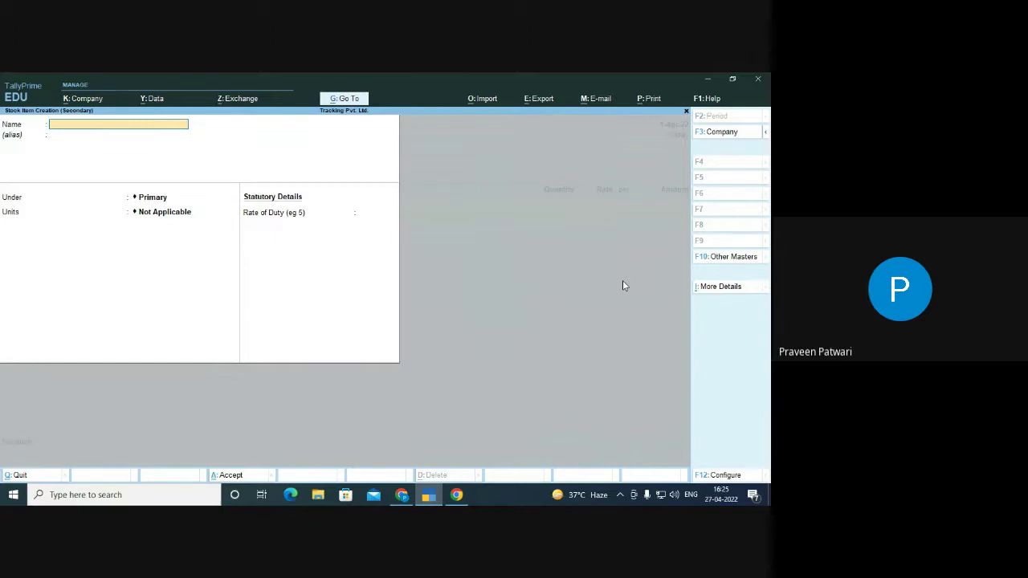
text(Dell computers)
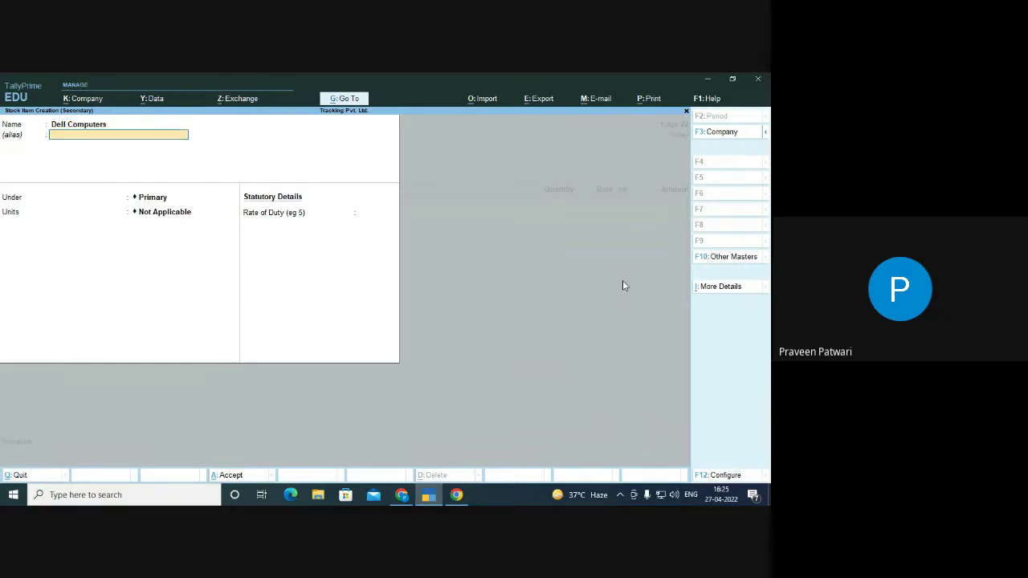
key(Return)
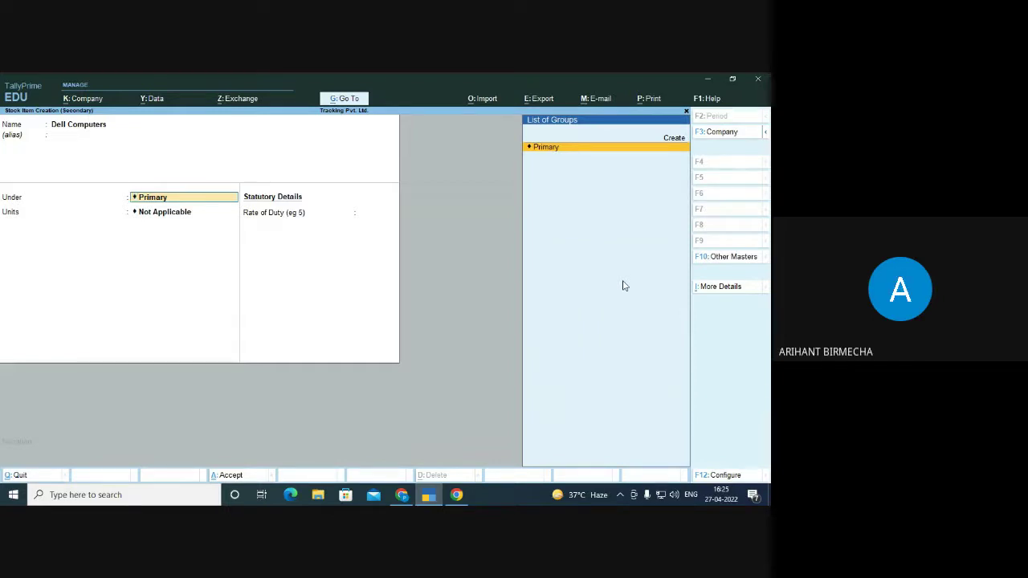
key(alt+c)
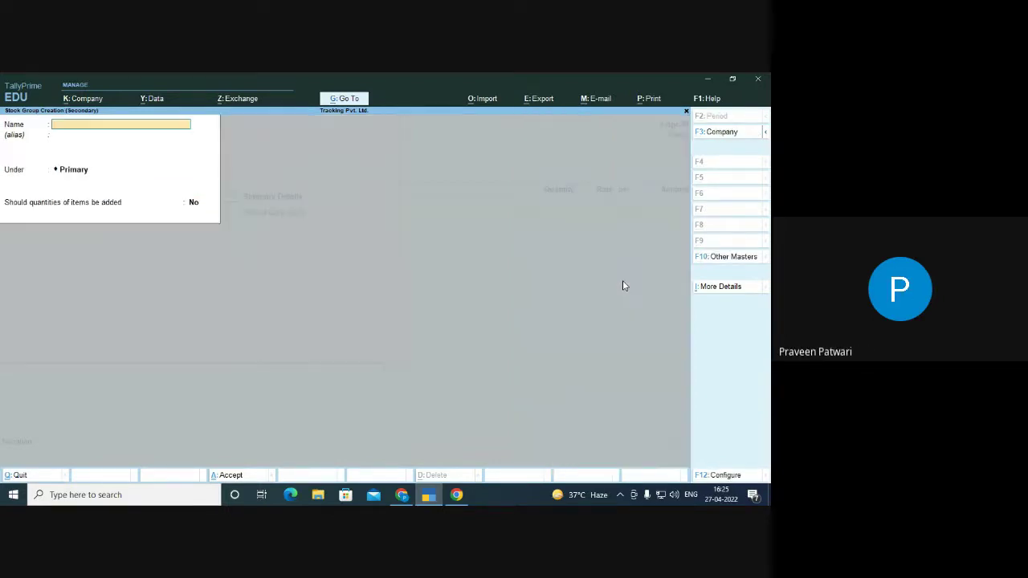
text(Computers)
key(Return)
key(Return)
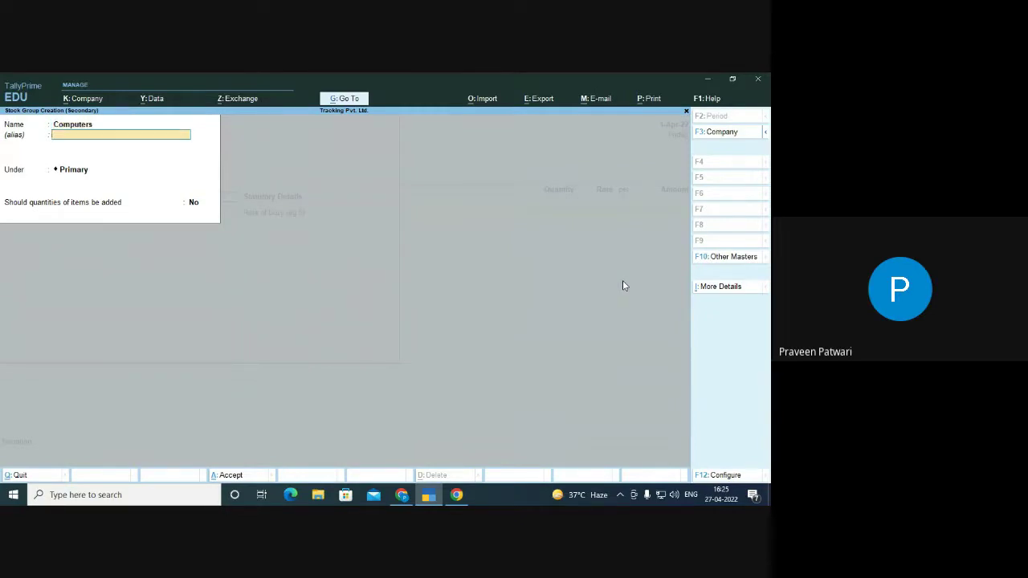
key(Return)
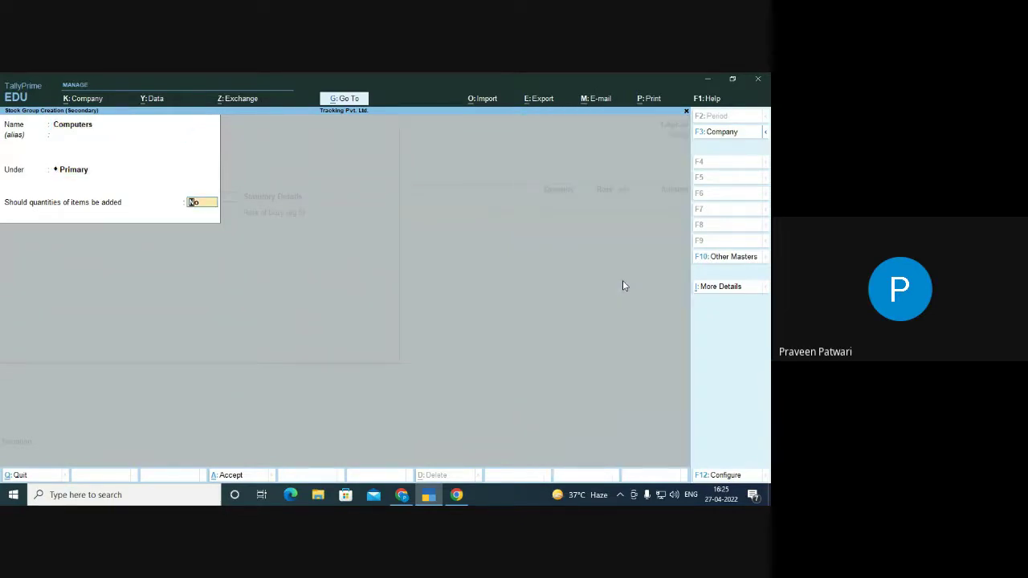
key(Return)
key(Return)
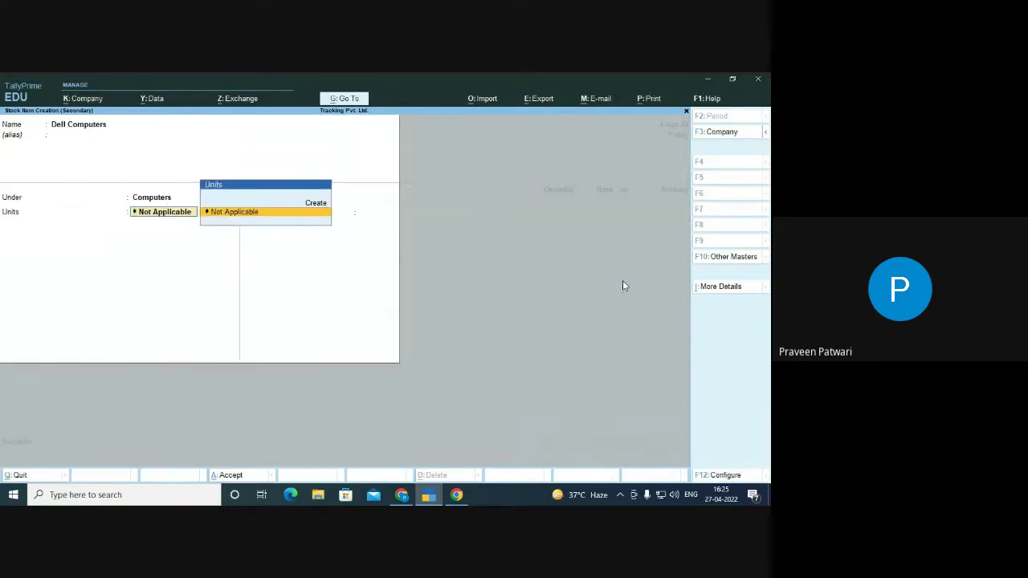
Create the simple unit PCS with formal name "Pieces" and 0 decimal places for Dell Computers, and accept the stock item with no duty rate
text(c)
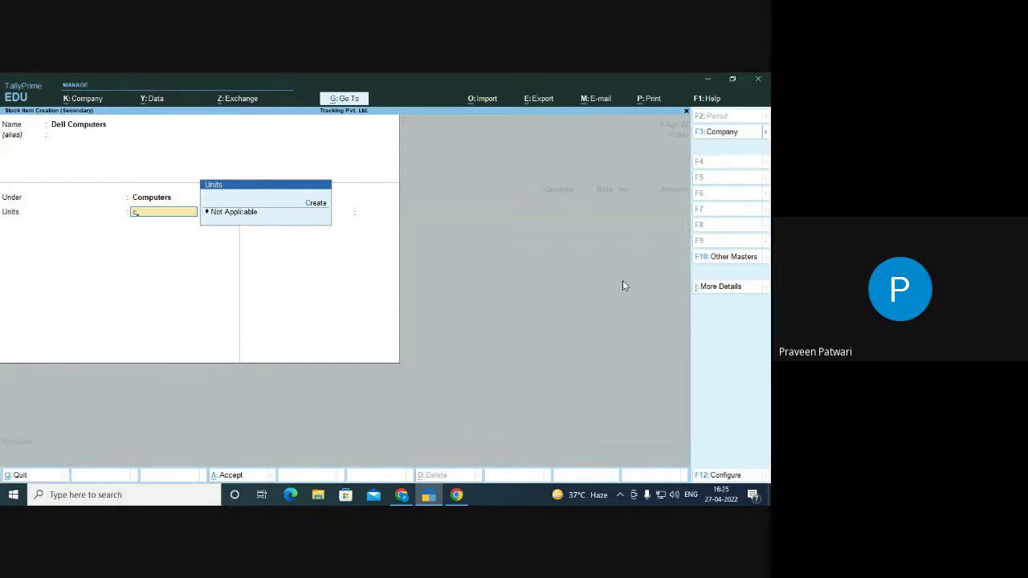
key(Return)
key(BackSpace)
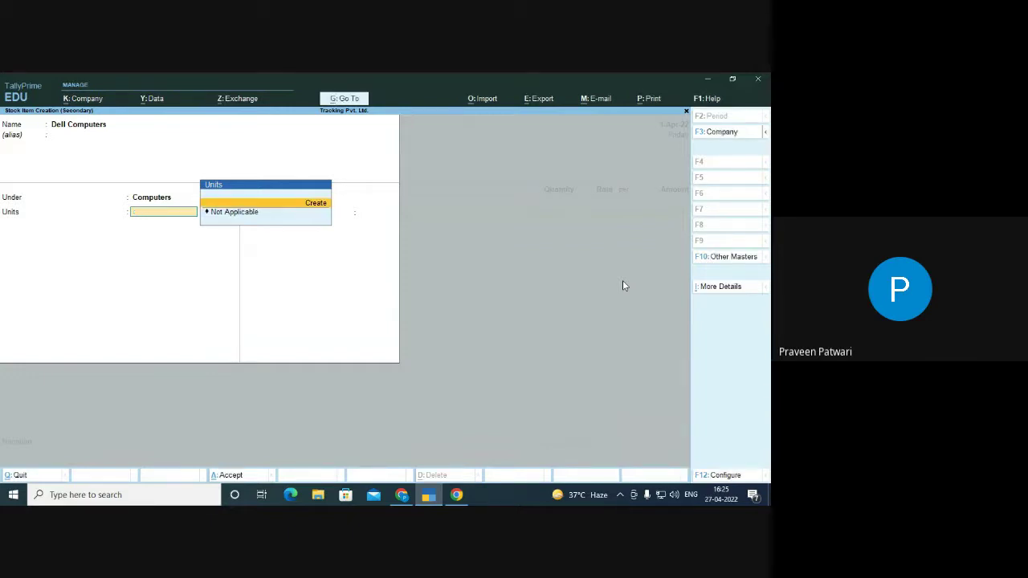
key(Return)
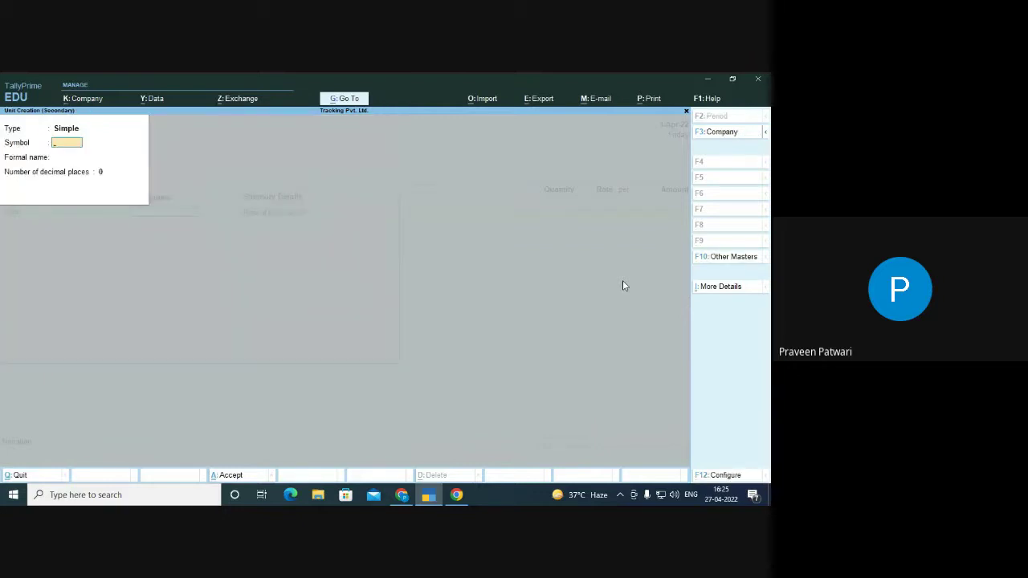
text(PCS)
key(Return)
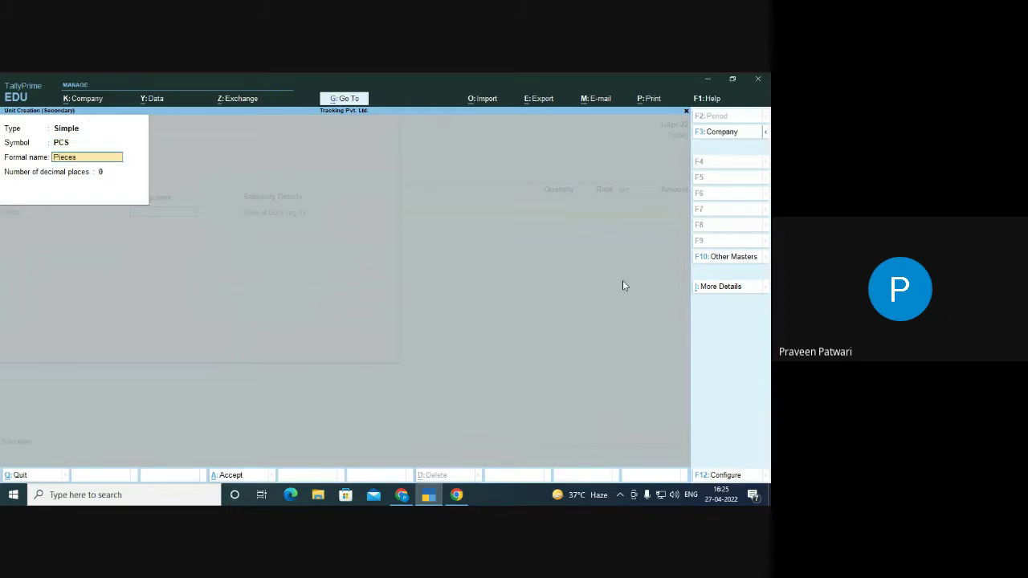
key(Return)
key(Return)
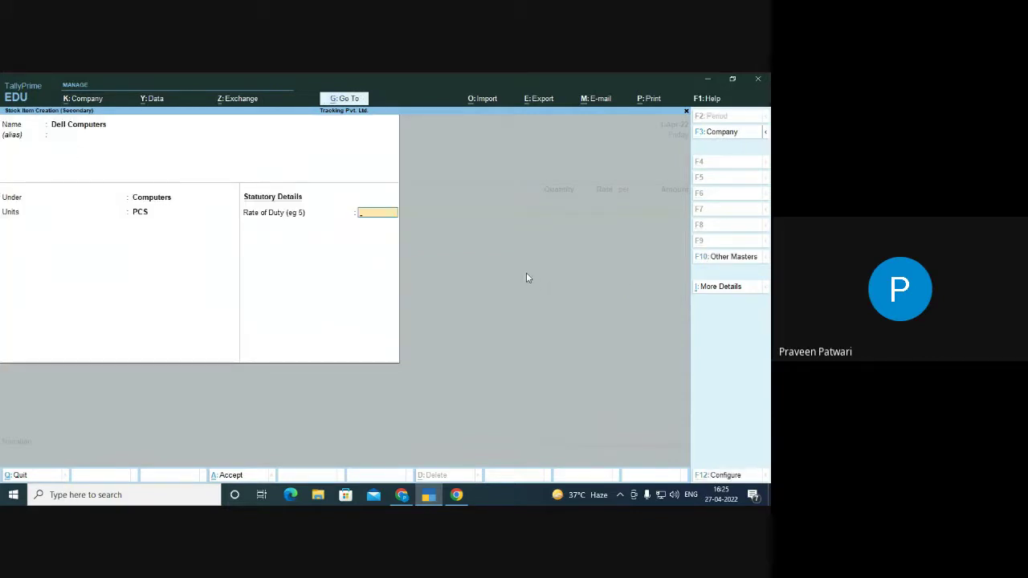
key(Return)
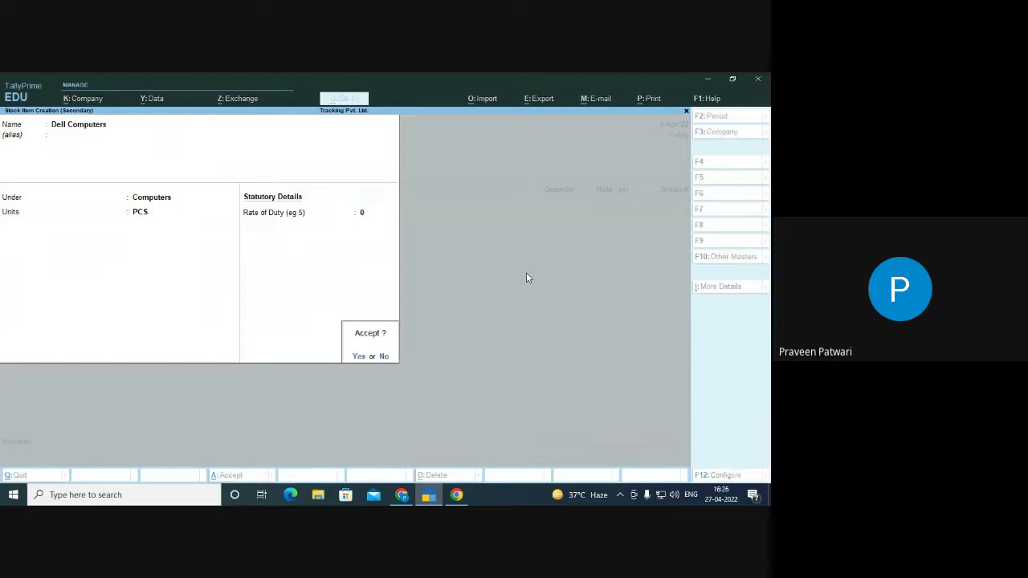
key(Return)
key(Return)
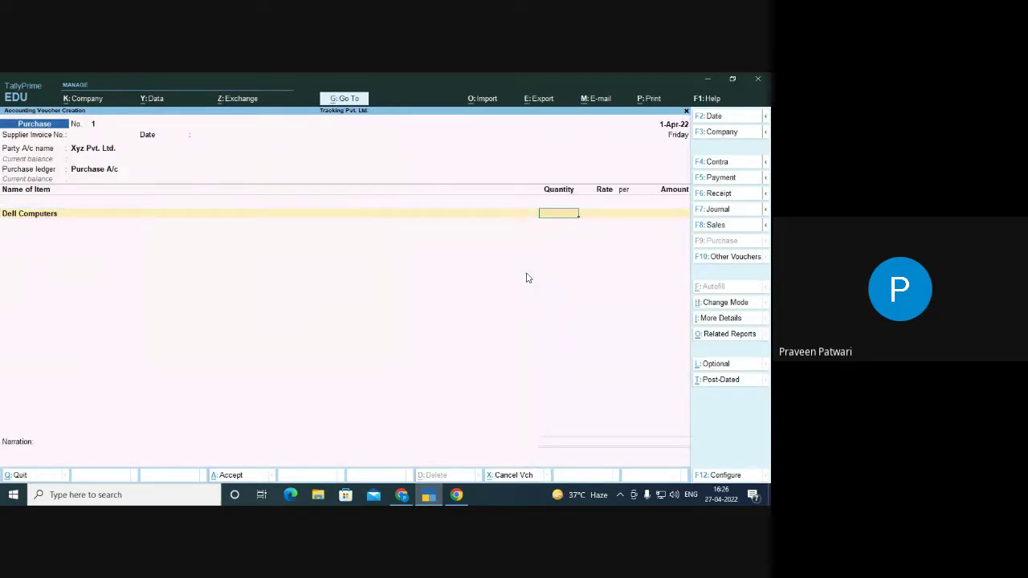
Enter 10 PCS of Dell Computers at a rate of 20,000 per PCS and end the item list
text(10)
key(Return)
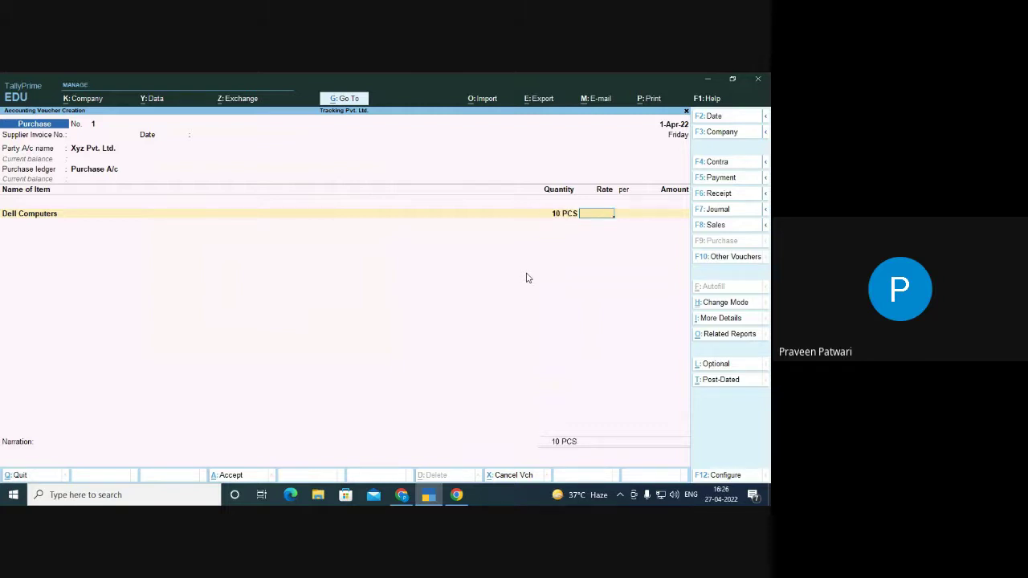
text(20000)
key(Return)
key(Return)
key(Return)
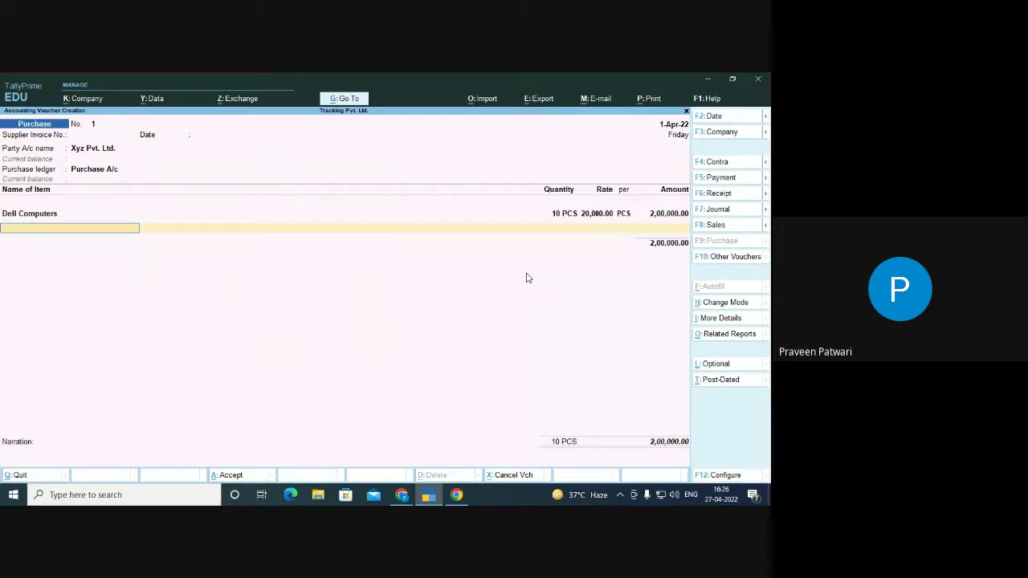
key(Return)
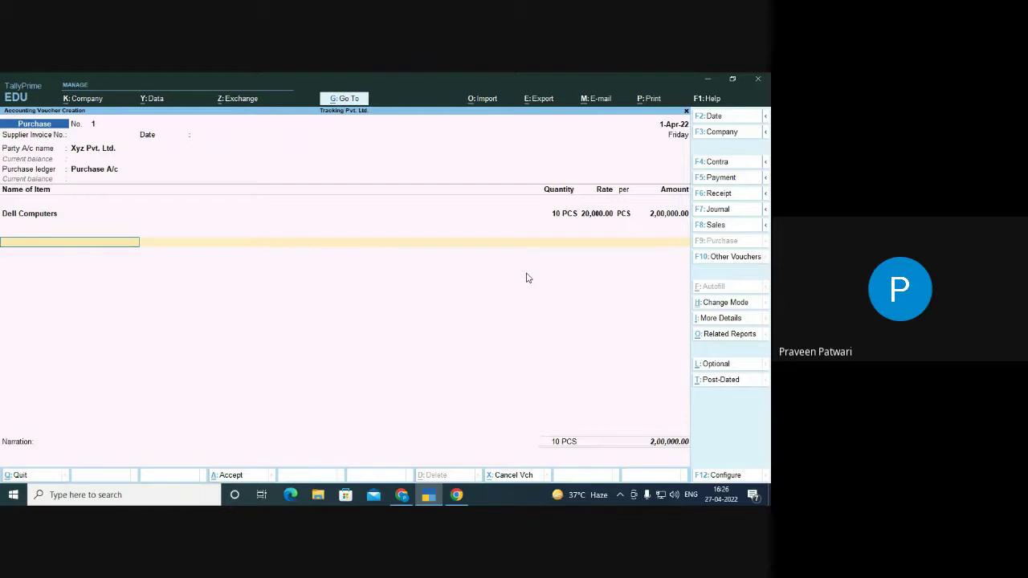
key(Return)
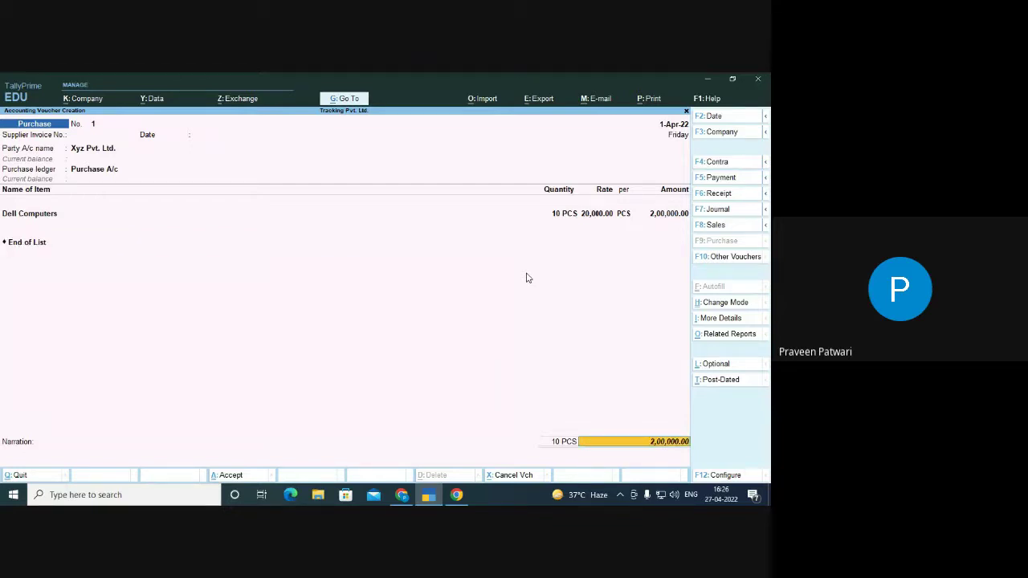
Record the bill-wise details for Xyz Pvt. Ltd. as New Ref 1 for 2,00,000 Cr with a blank due date
key(Return)
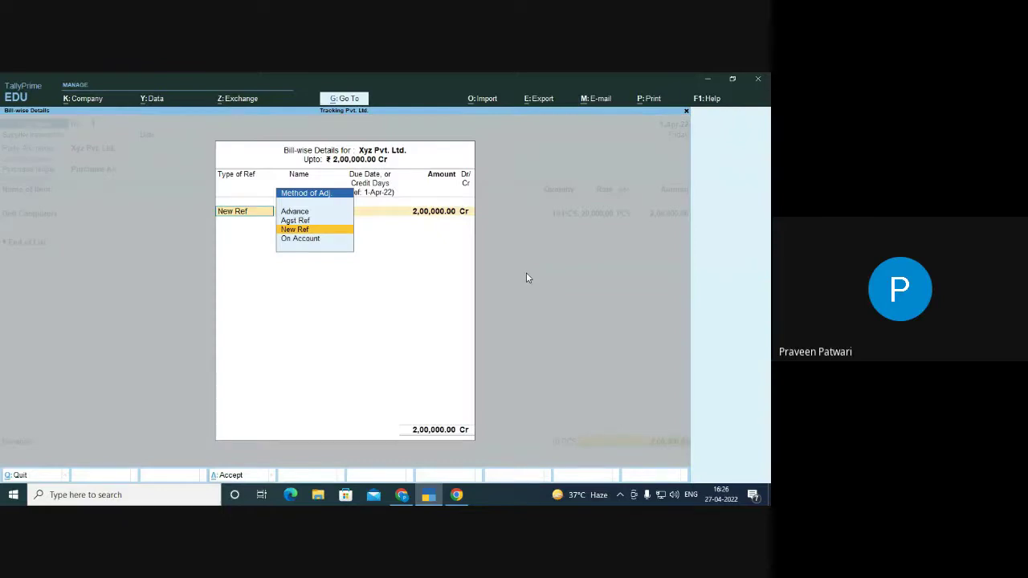
key(Return)
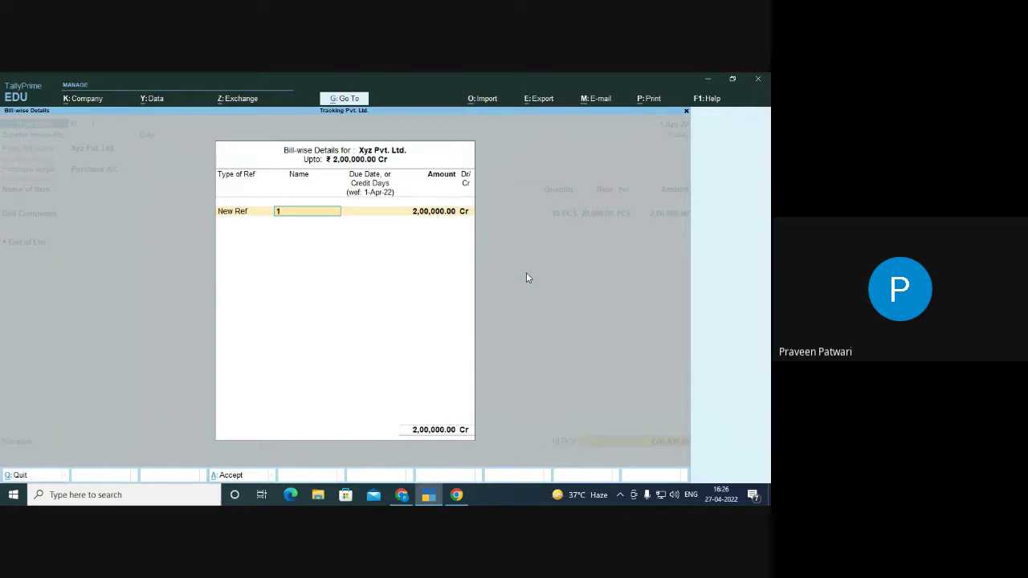
key(Return)
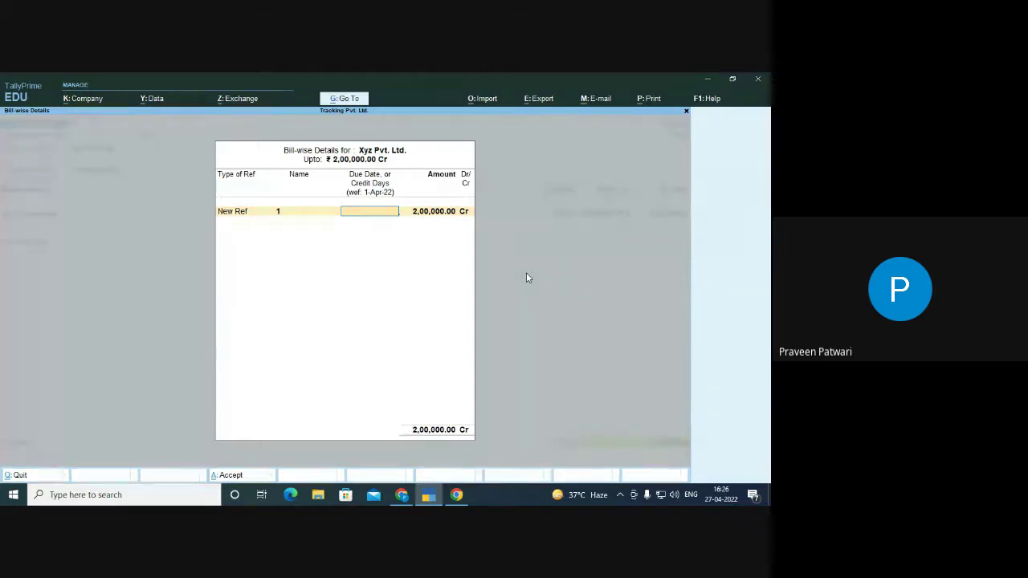
key(Return)
key(Return)
key(Return)
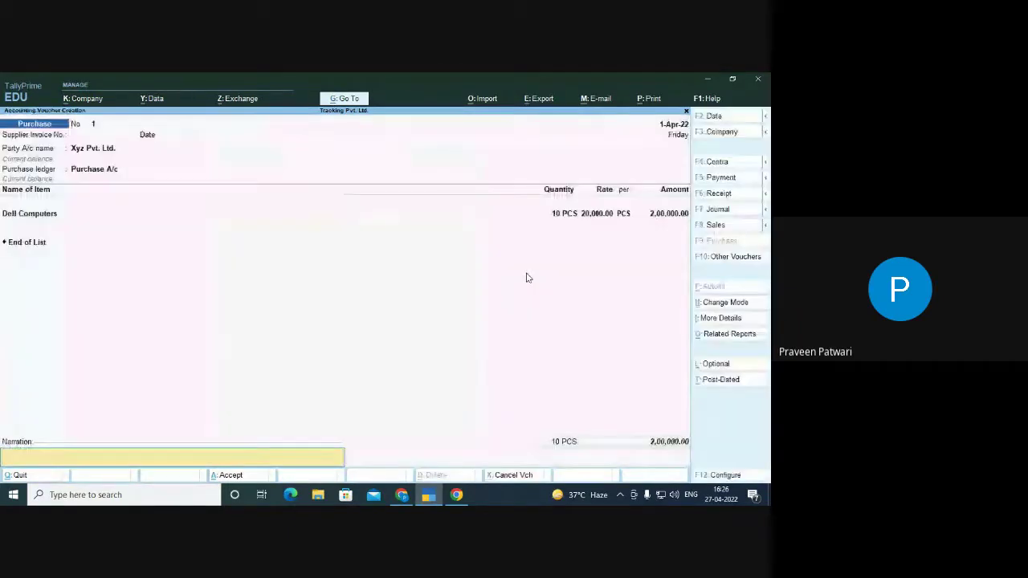
Add the narration "being goods purchased on credit" and accept the purchase voucher
text(be)
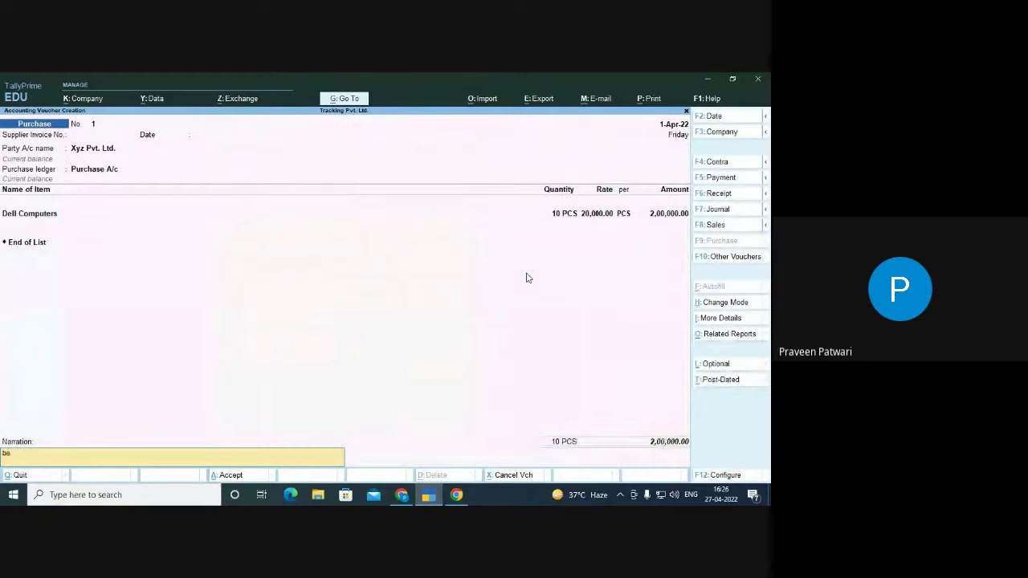
text(ing goods purchased on credit)
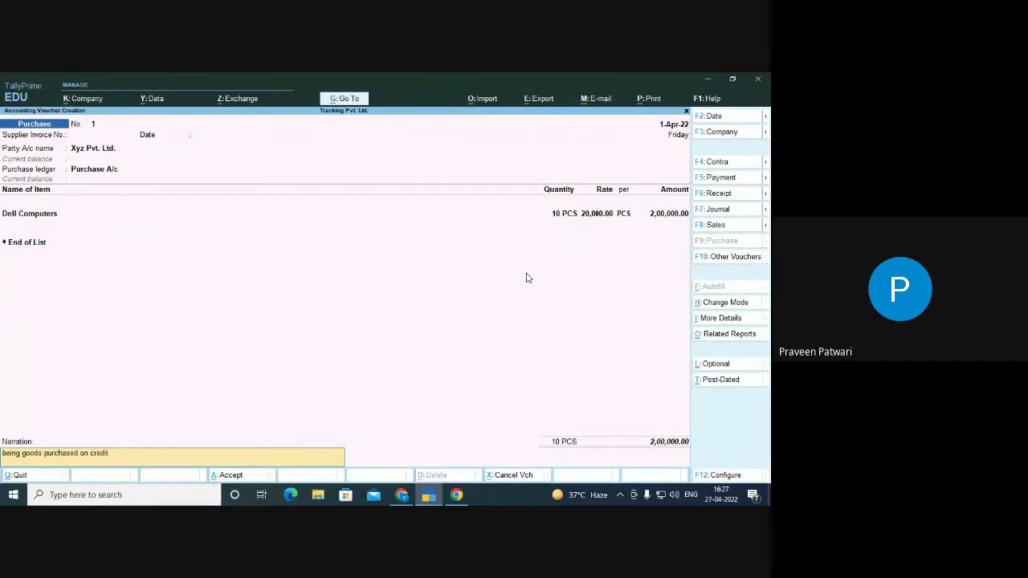
key(Return)
key(Return)
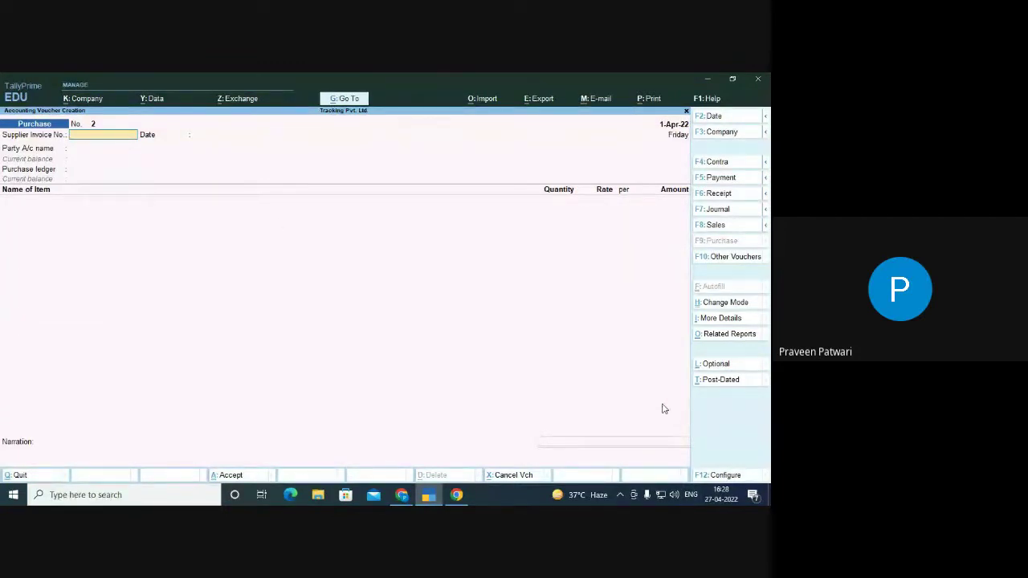
Switch to the Google Meet call, turn on the camera and pin your own video
click(400, 496)
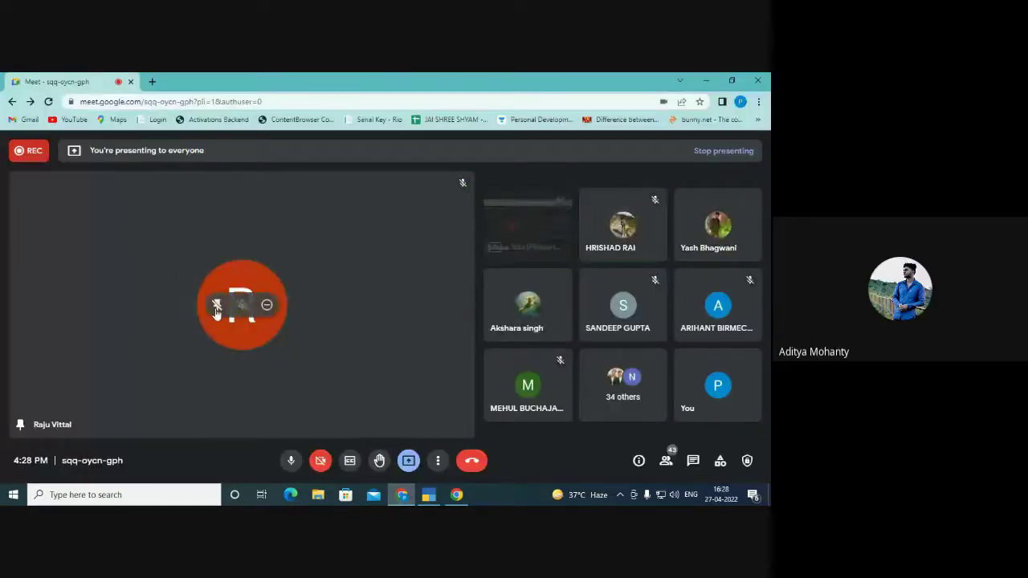
click(320, 461)
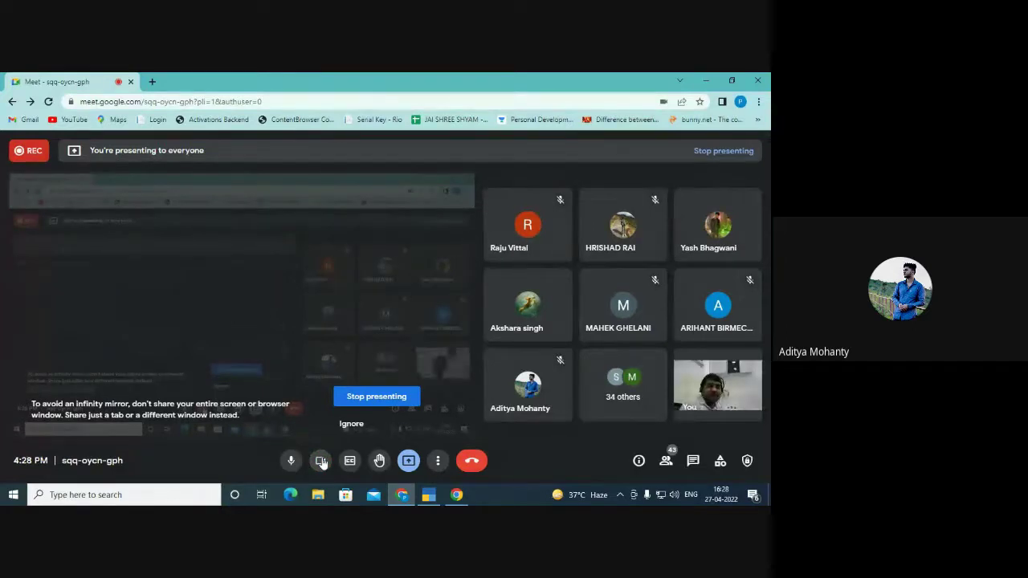
mouse_move(693, 387)
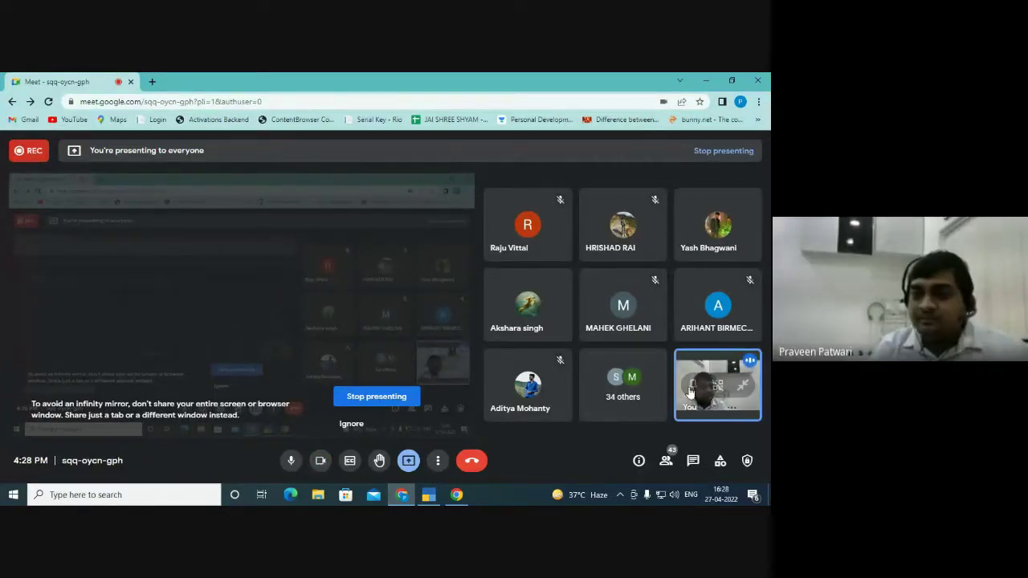
click(692, 387)
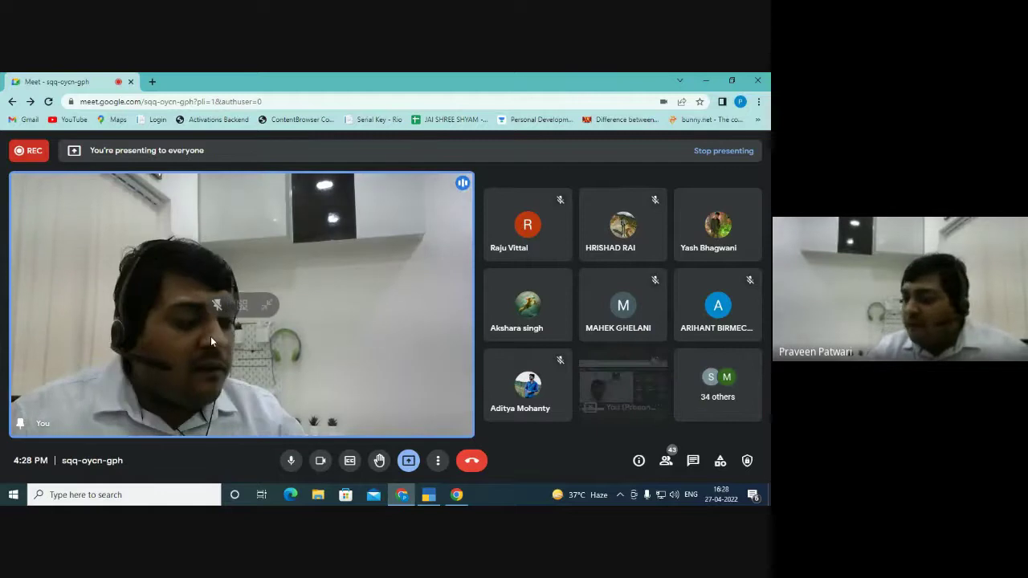
Return to TallyPrime, quit the blank purchase voucher and open the Profit & Loss A/c in detailed view
click(428, 495)
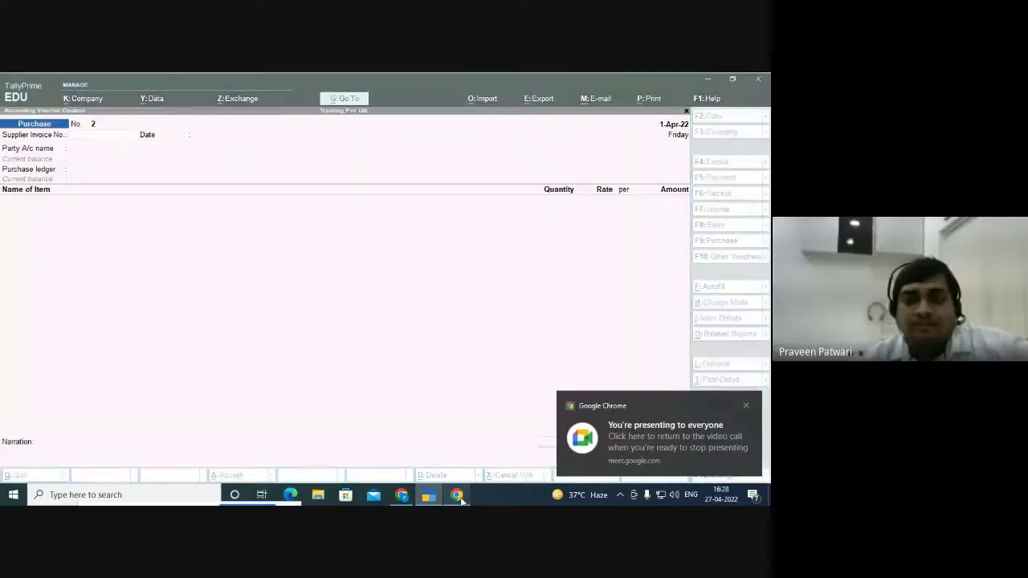
click(429, 495)
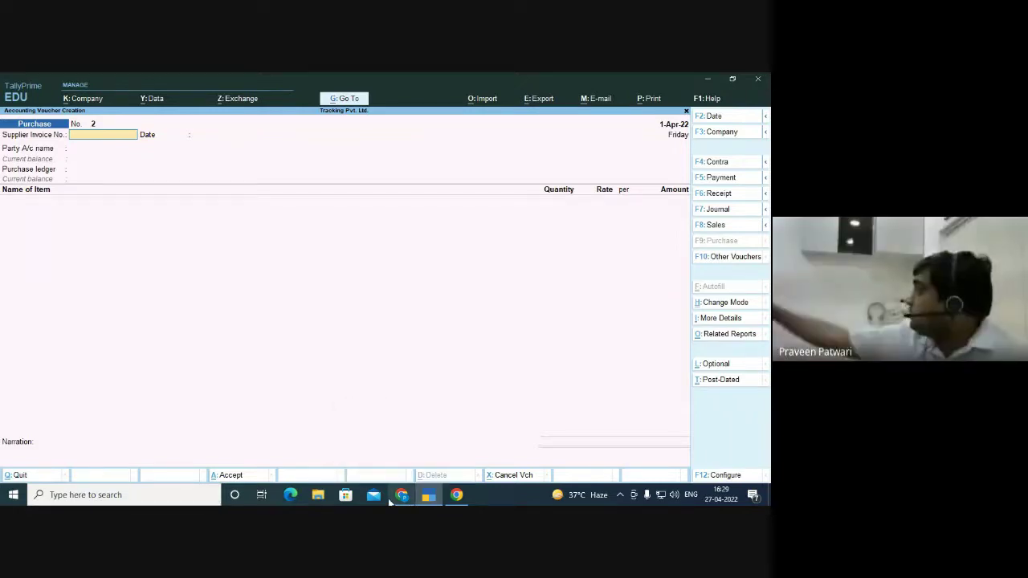
mouse_move(402, 495)
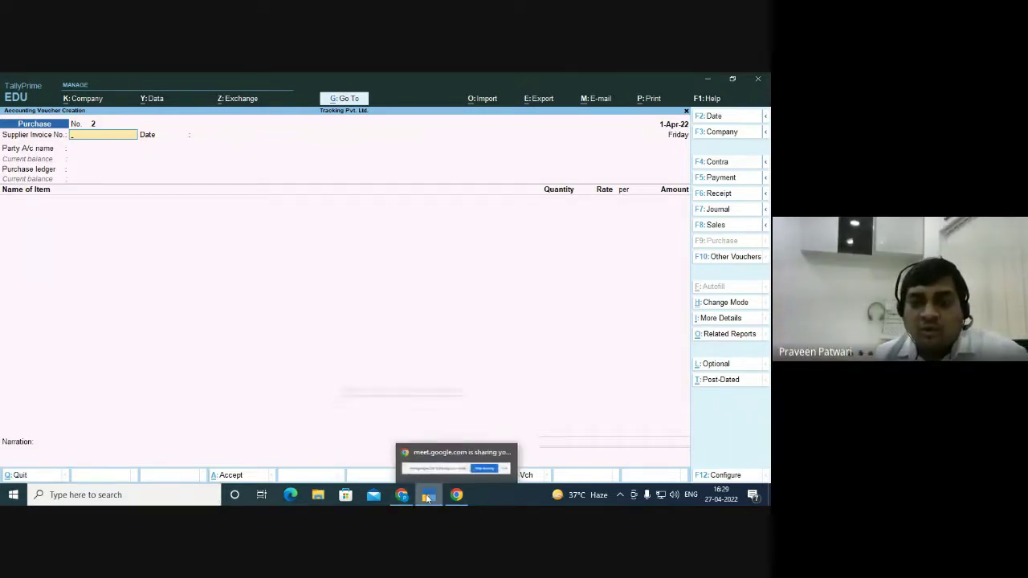
key(Escape)
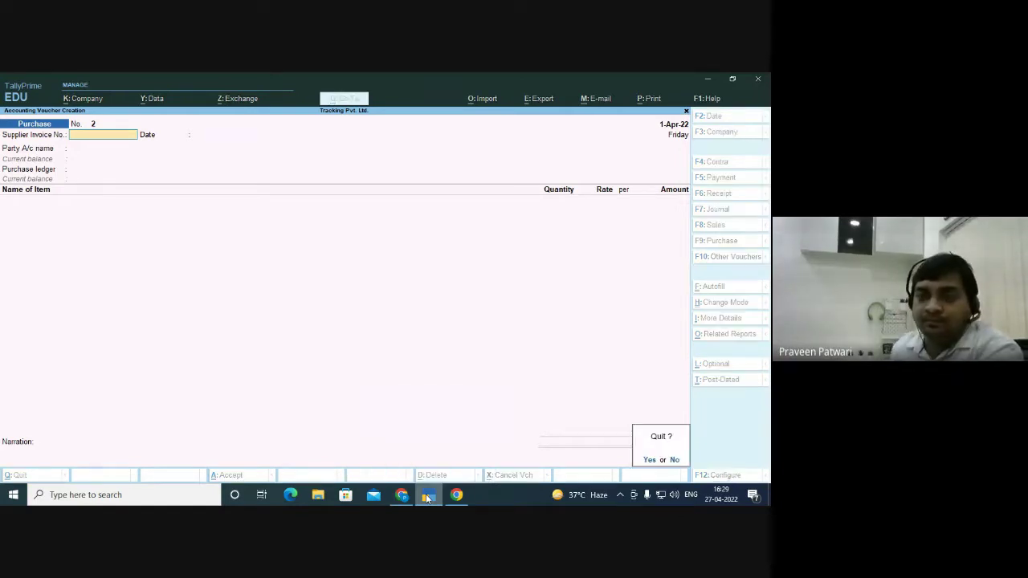
key(Return)
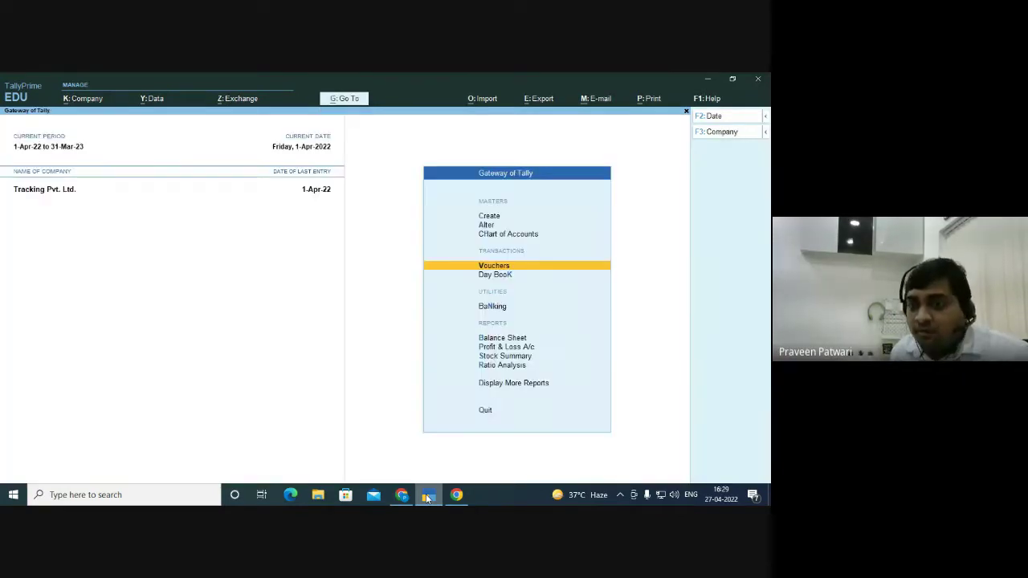
key(Down)
key(Down)
key(Down)
key(Down)
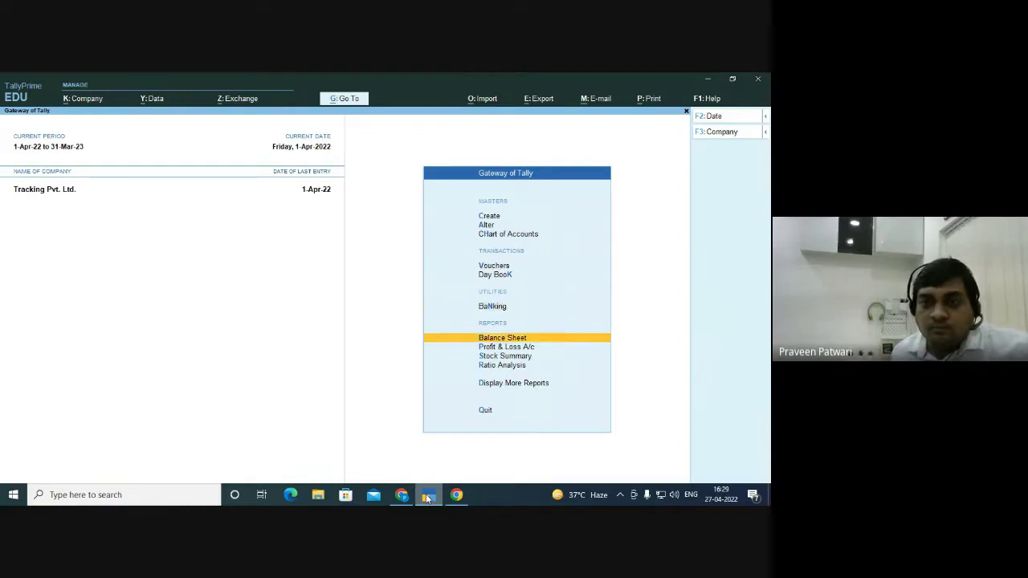
key(Return)
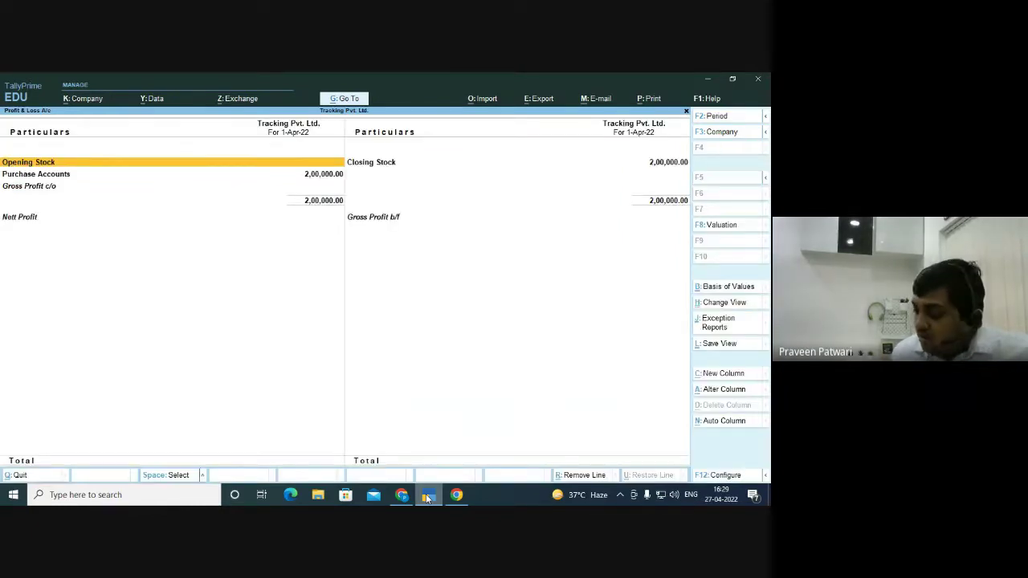
key(alt+F5)
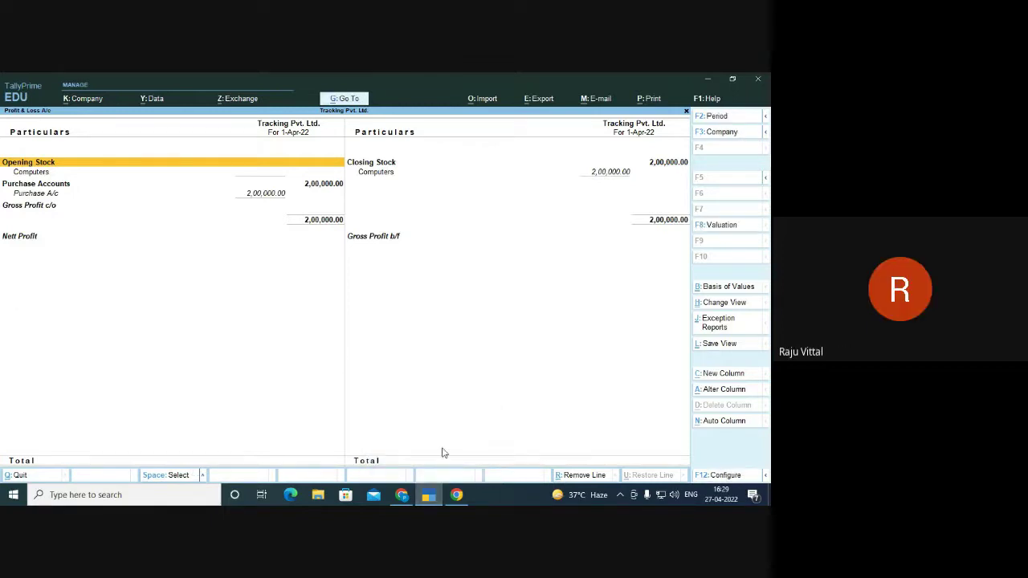
Switch to the Google Meet call and pin the participant's video to examine the Tally screen they are showing
key(alt+Tab)
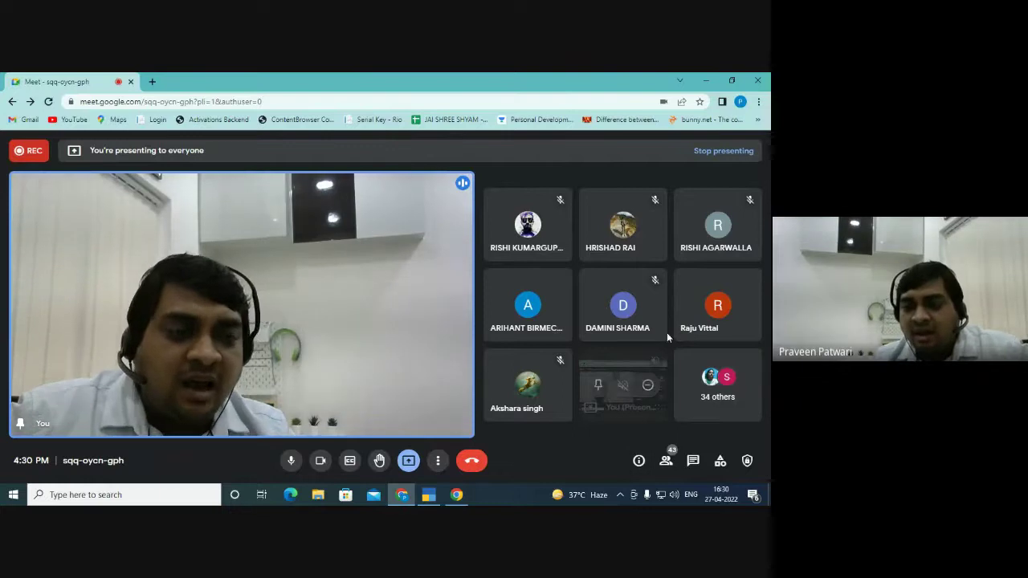
mouse_move(681, 326)
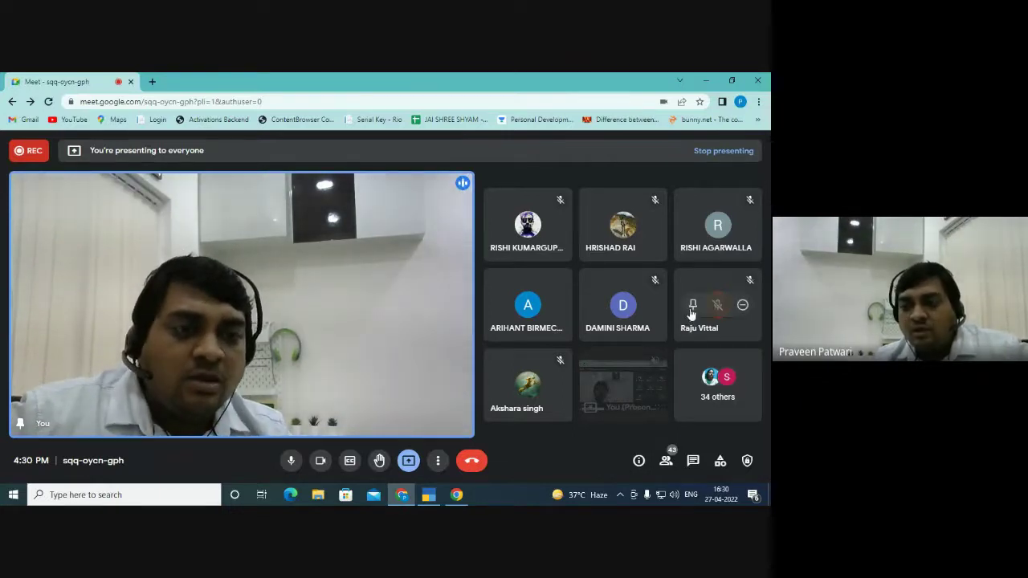
click(693, 304)
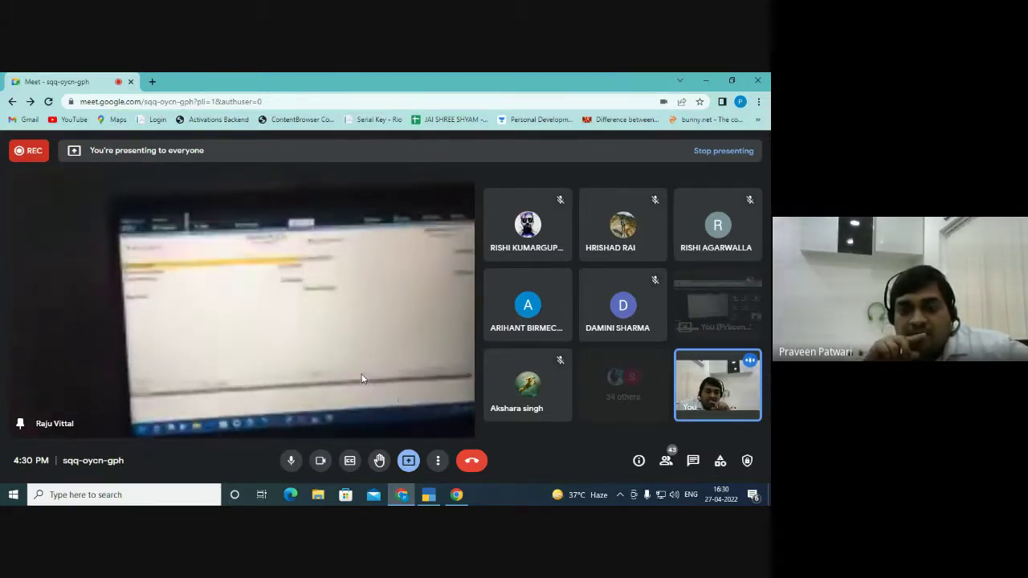
mouse_move(474, 387)
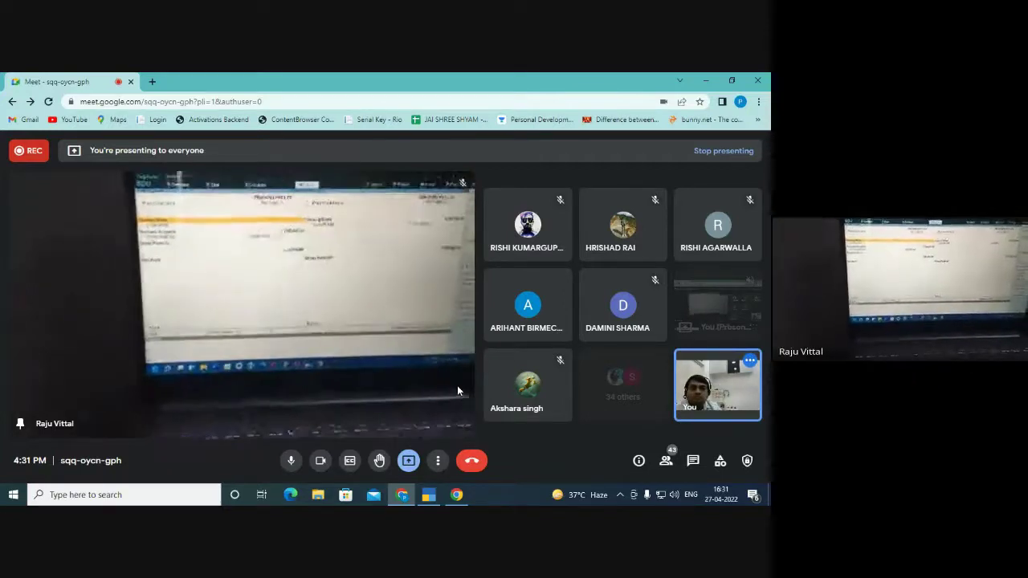
Return to TallyPrime, leave the Profit & Loss A/c and open the Day Book to review the recorded vouchers
click(429, 495)
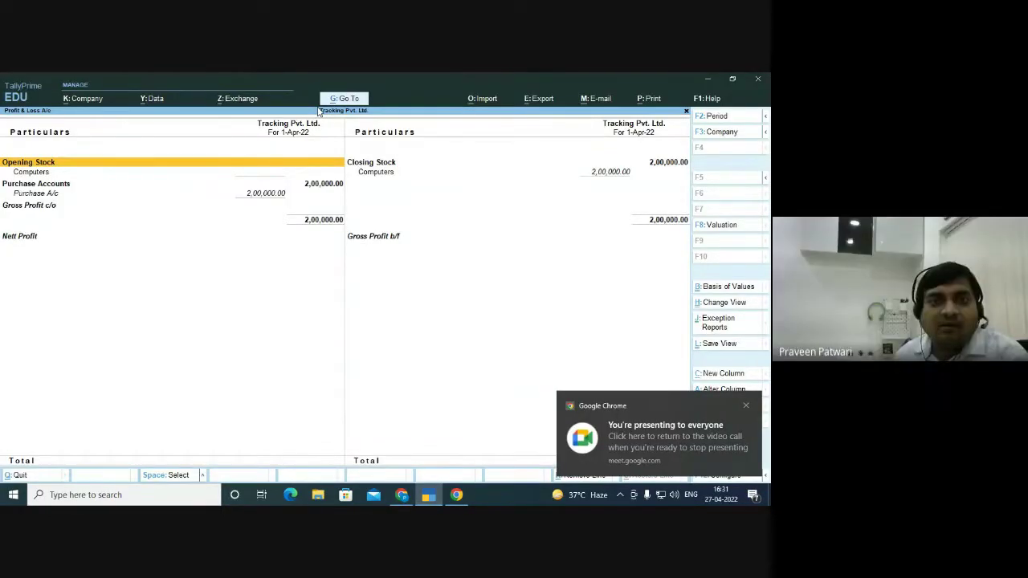
key(Escape)
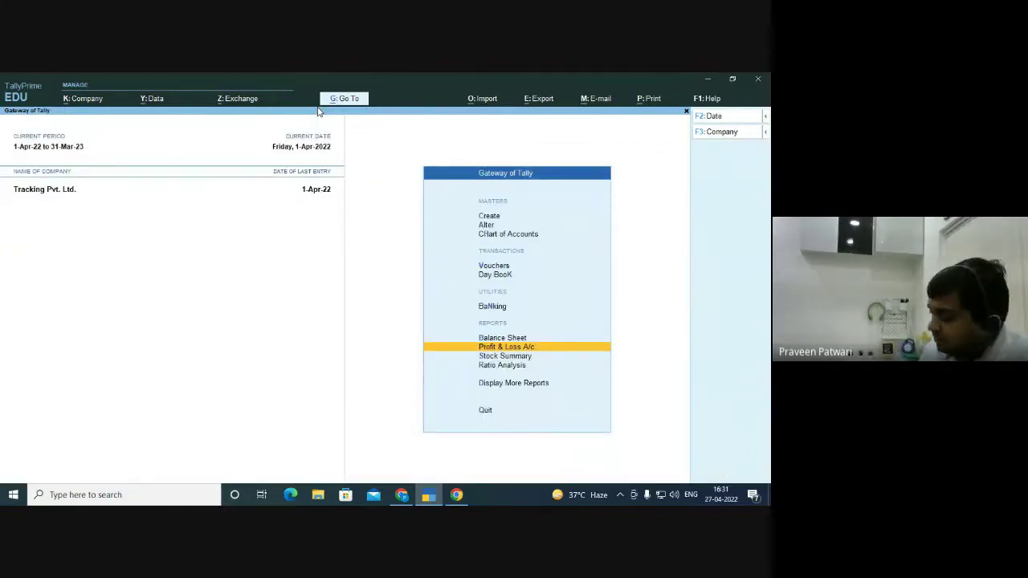
key(Up)
key(Up)
key(Up)
key(Up)
key(Down)
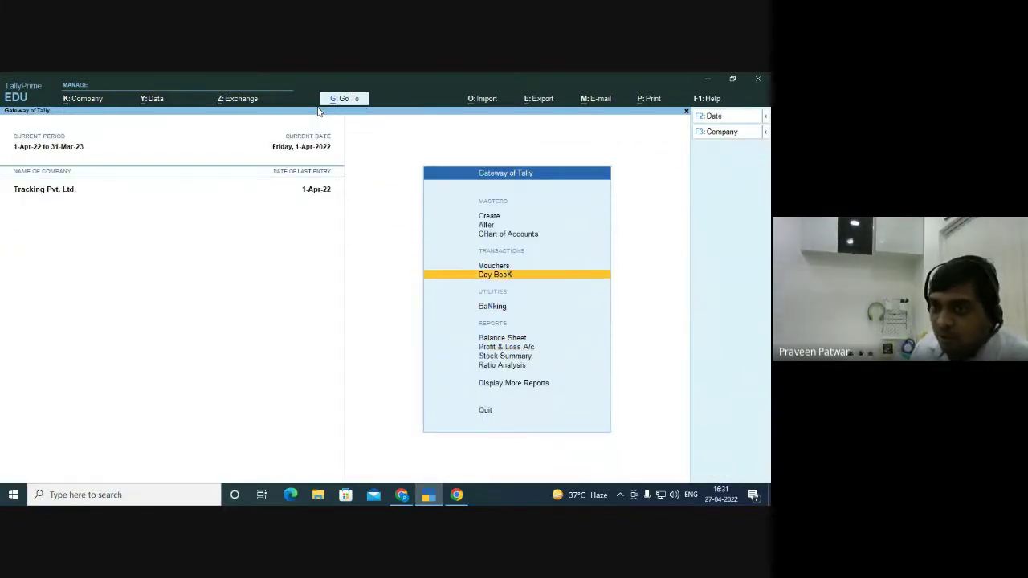
key(Return)
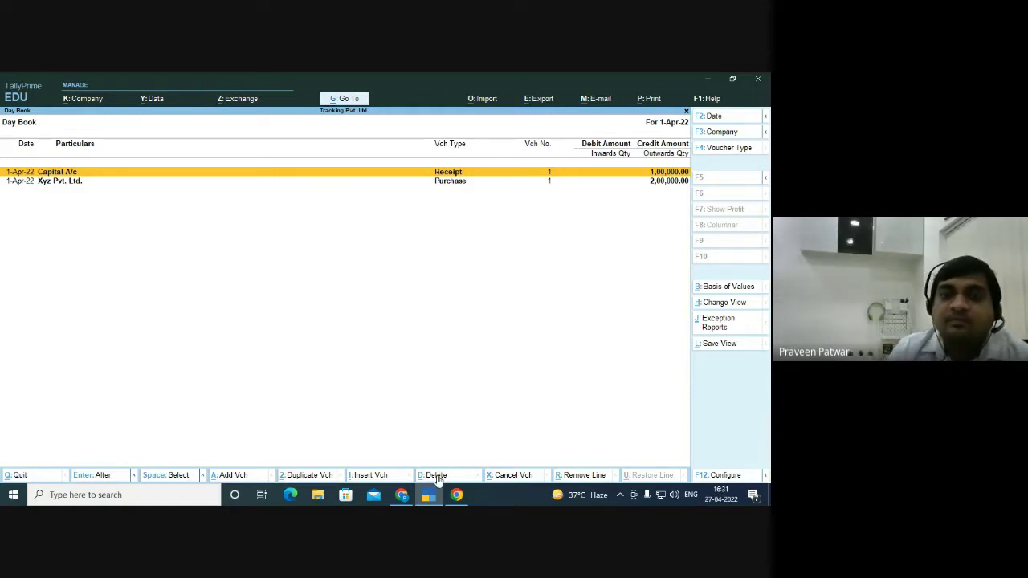
Switch from the Day Book back to the Google Meet call
mouse_move(421, 498)
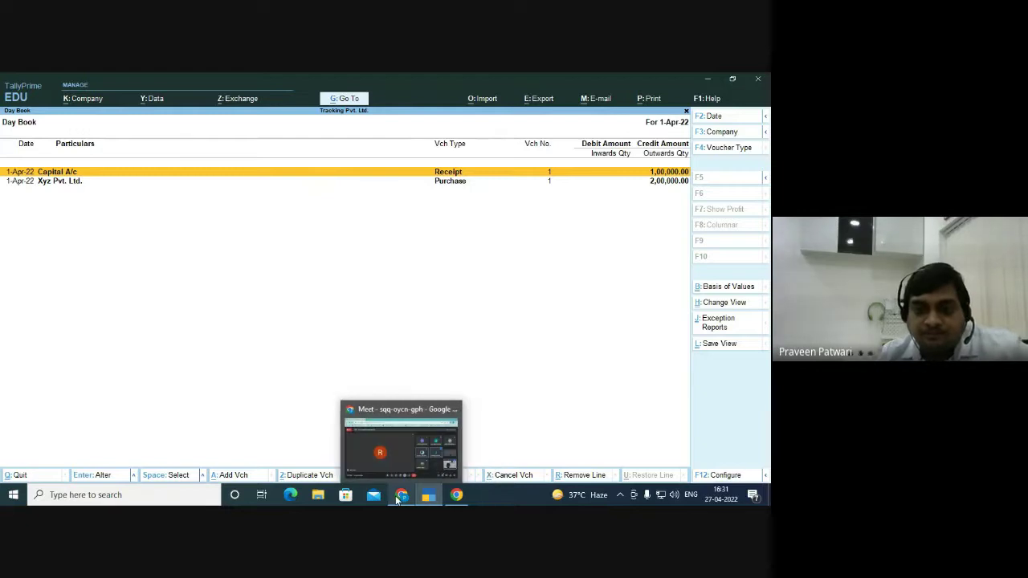
click(399, 497)
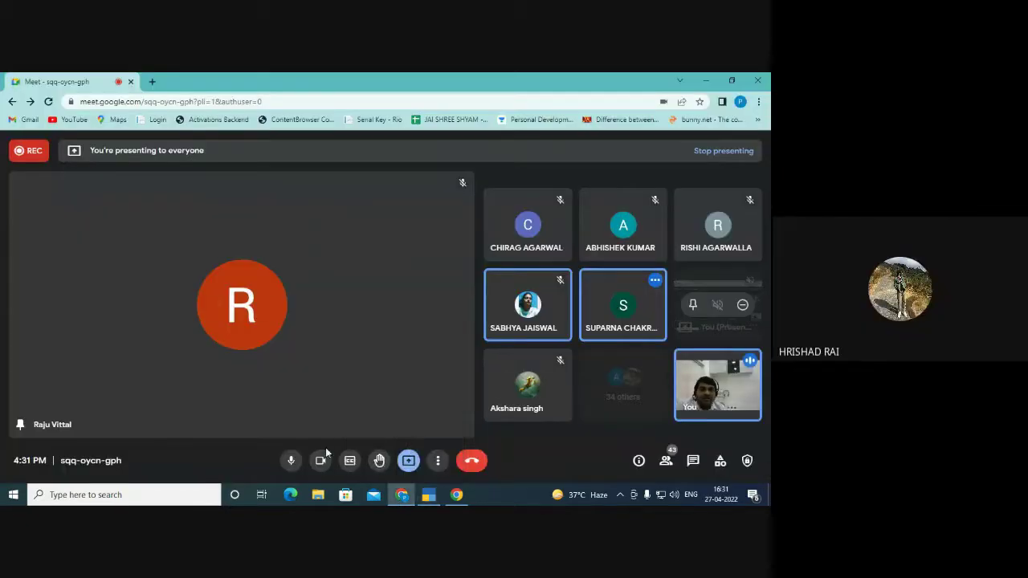